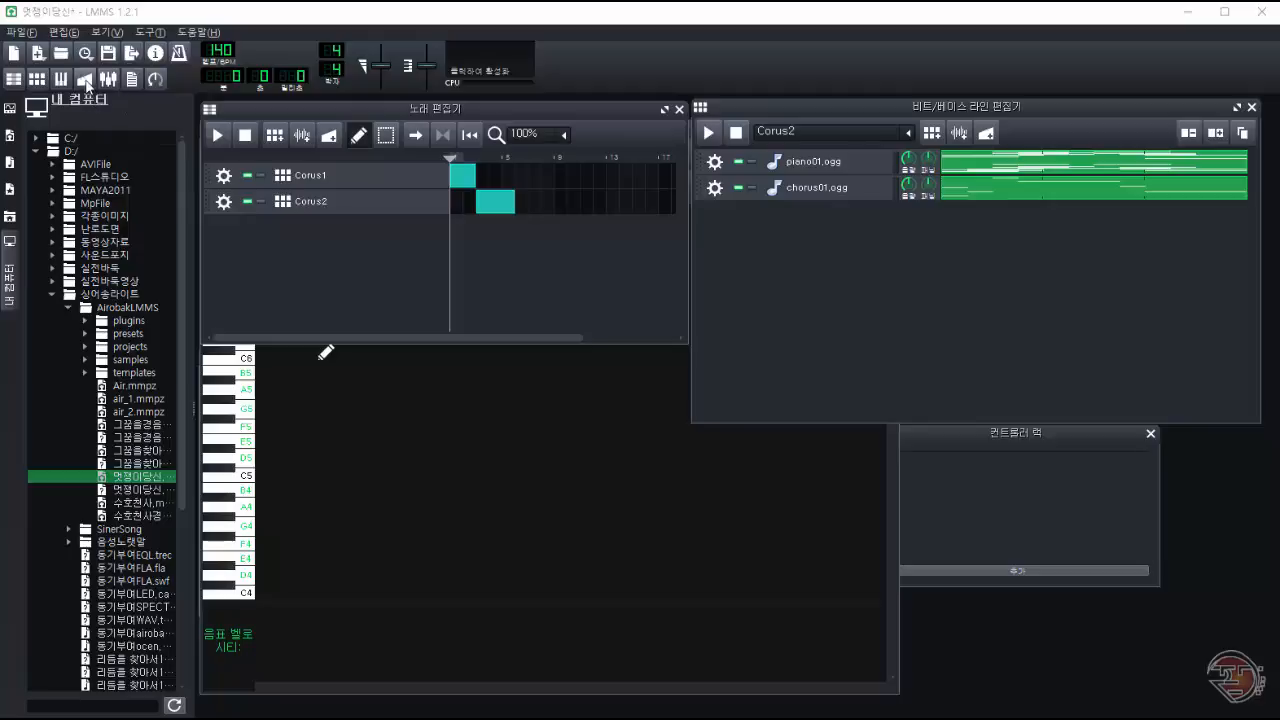
Step: Open the project notes and write the title "You are Dandy 멋쟁이 당신" in font size 36
{"action": "left_click", "coordinate": [132, 80]}
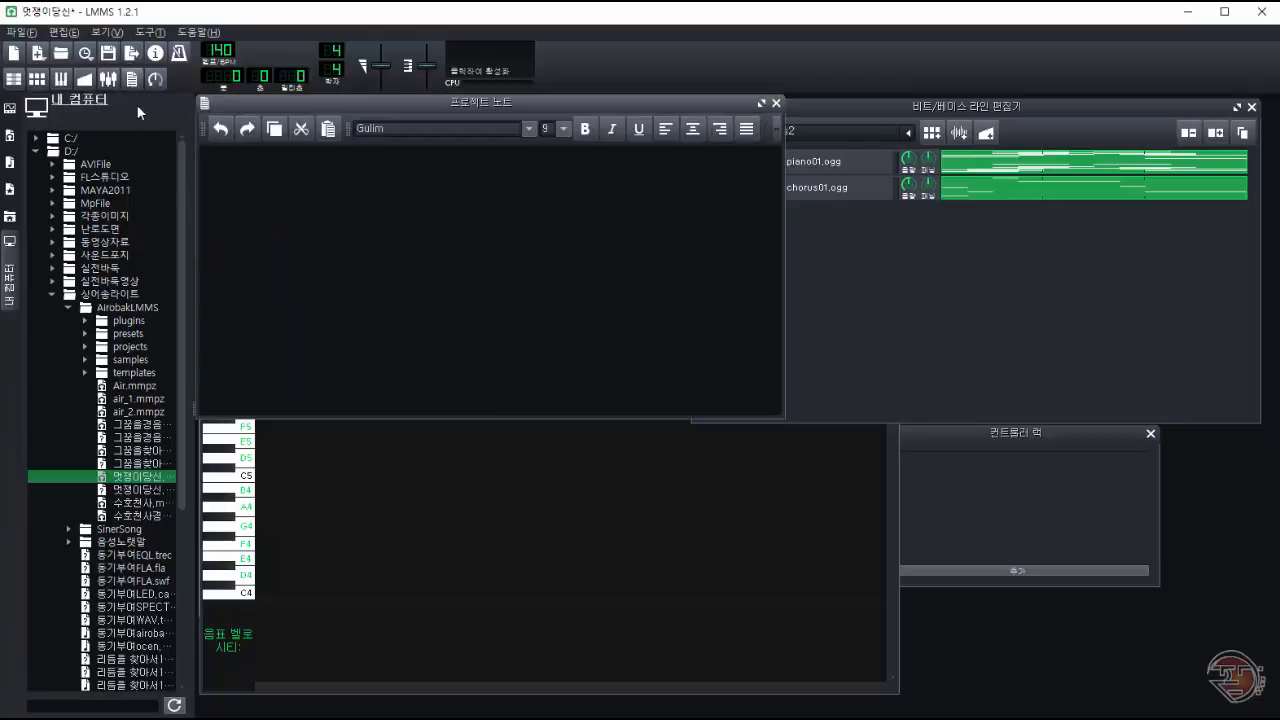
{"action": "left_click_drag", "start_coordinate": [621, 101], "coordinate": [635, 142]}
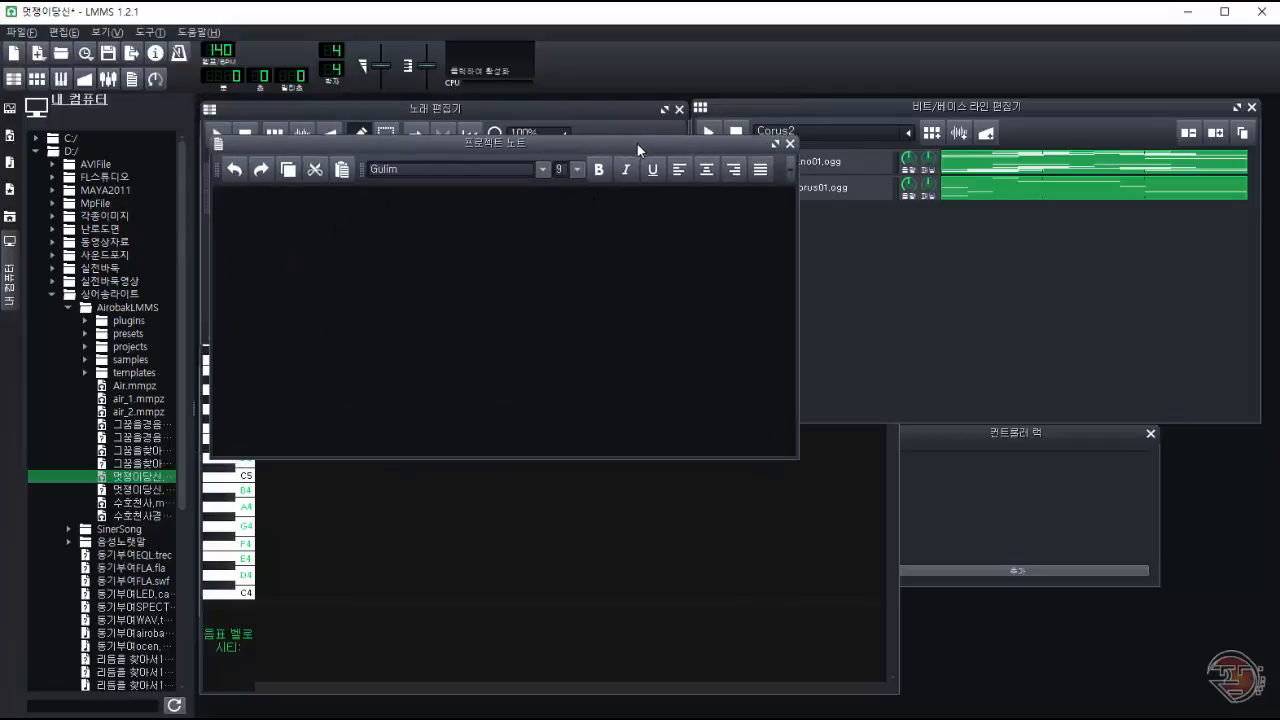
{"action": "left_click", "coordinate": [577, 171]}
{"action": "left_click", "coordinate": [563, 251]}
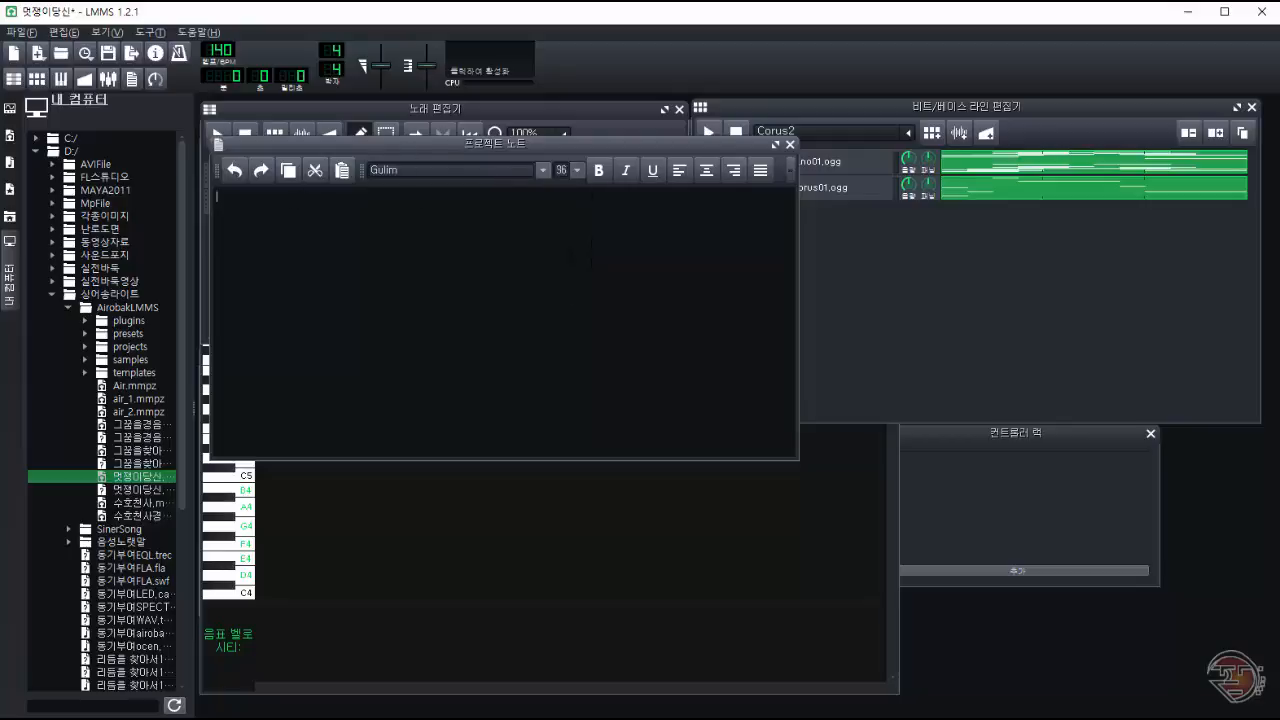
{"action": "type", "text": "You ar"}
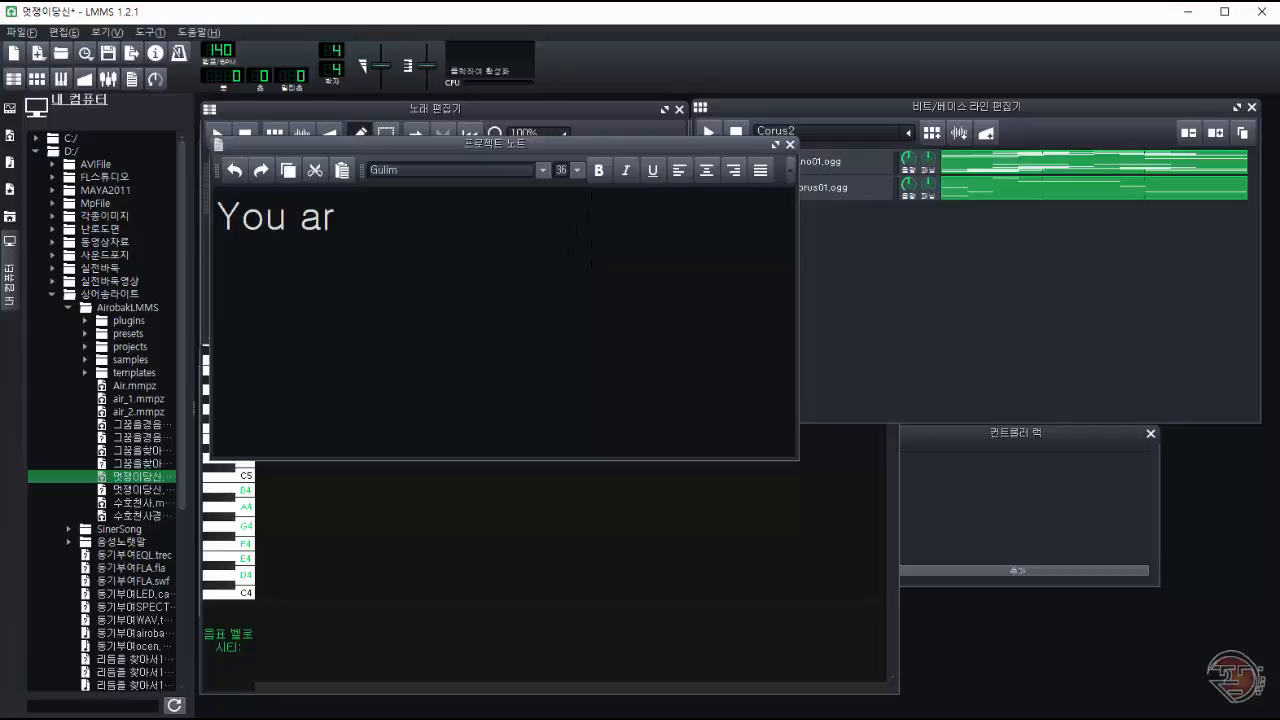
{"action": "type", "text": "e Dandy   멋쟁이 당신"}
{"action": "key", "text": "Return"}
Step: Set the note's font size to 20 and paste the song lyrics from the word-processor document below the title
{"action": "left_click", "coordinate": [576, 171]}
{"action": "left_click_drag", "start_coordinate": [584, 243], "coordinate": [585, 229]}
{"action": "left_click", "coordinate": [565, 238]}
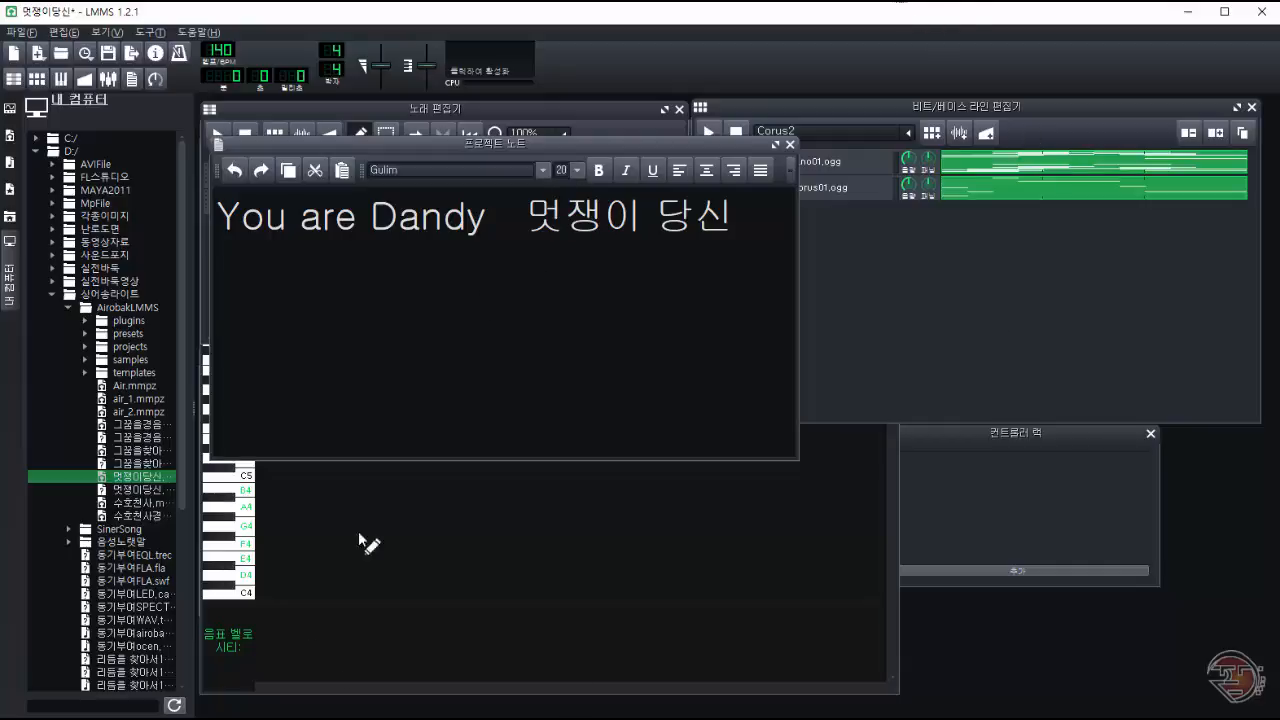
{"action": "left_click", "coordinate": [1230, 9]}
{"action": "left_click", "coordinate": [1252, 297]}
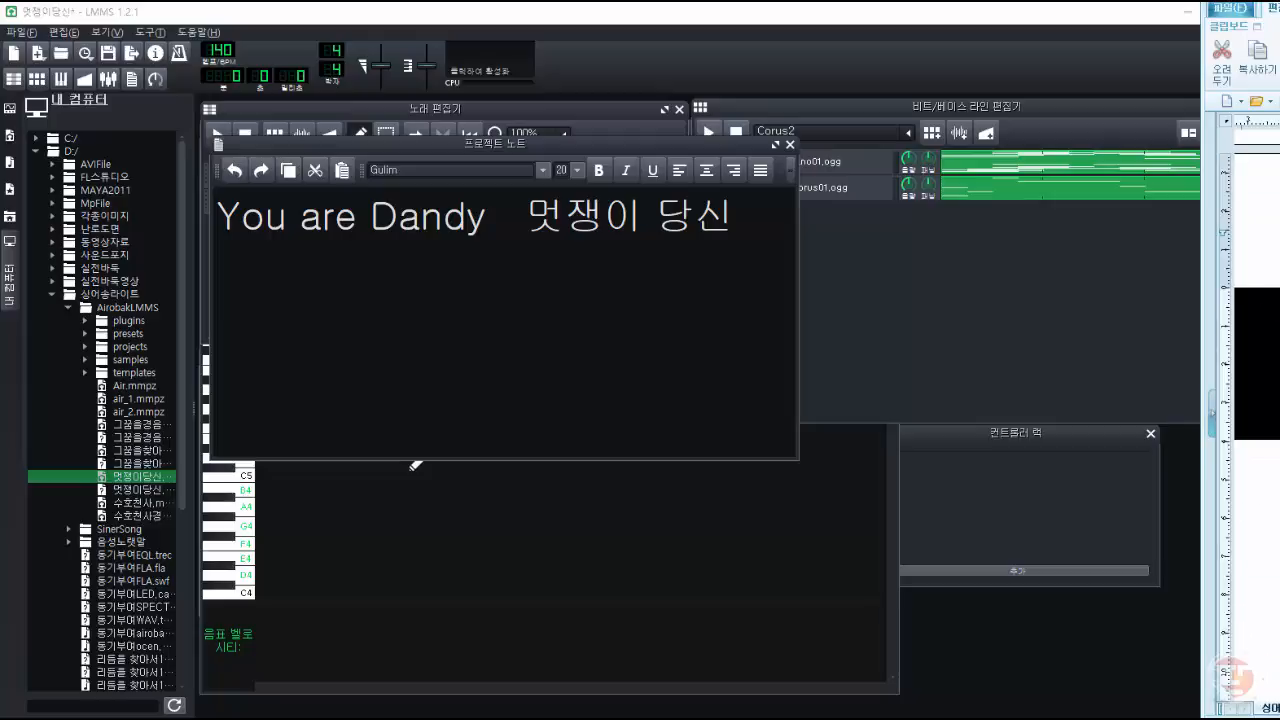
{"action": "left_click", "coordinate": [415, 463]}
{"action": "key", "text": "ctrl+v"}
{"action": "key", "text": "ctrl+Home"}
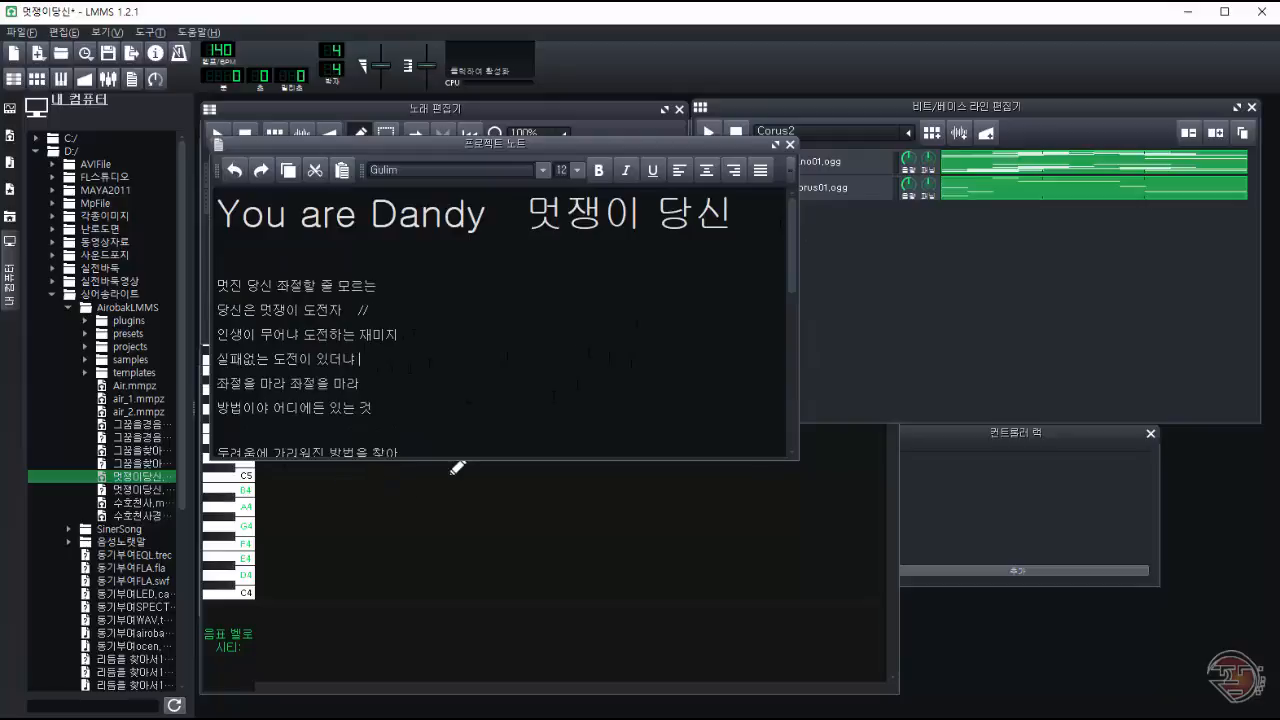
Step: Add "//" after the lyric lines "실패없는 도전이 있더냐" and "방법이야 어디에든 있는 것", and review the remaining lyrics
{"action": "scroll", "coordinate": [545, 341], "scroll_direction": "down", "scroll_amount": 2}
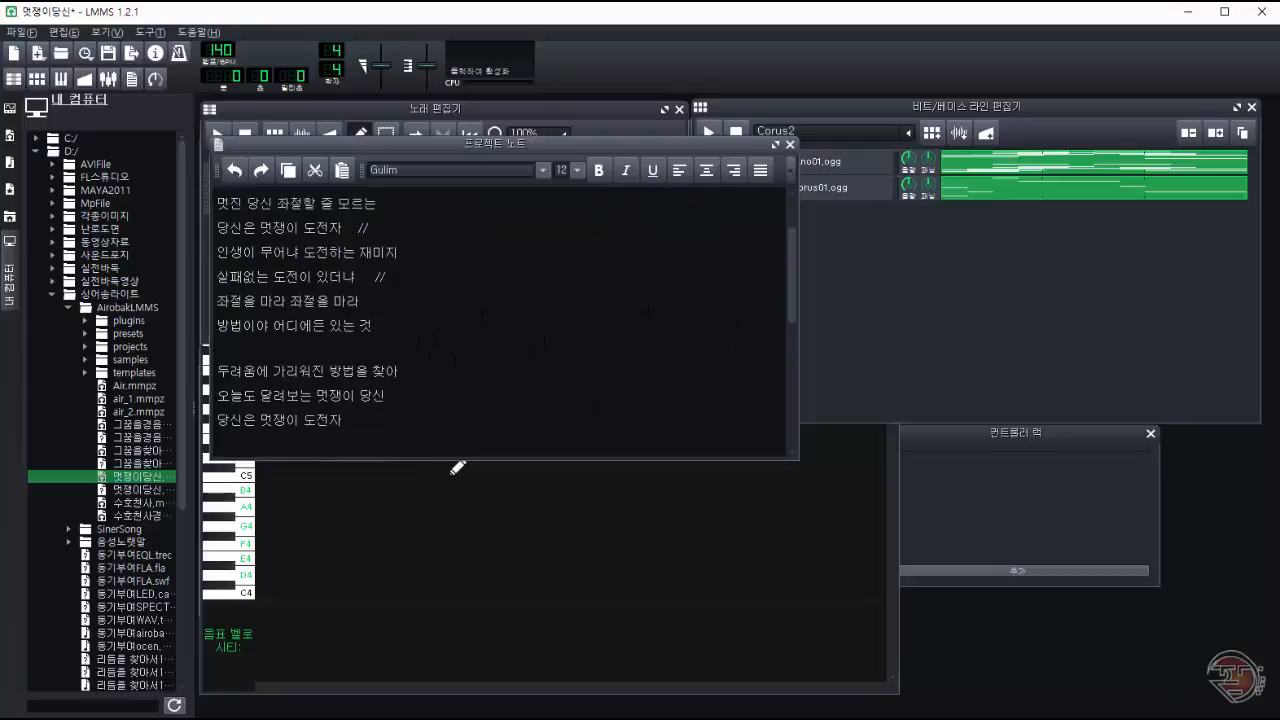
{"action": "left_click_drag", "start_coordinate": [792, 275], "coordinate": [792, 317]}
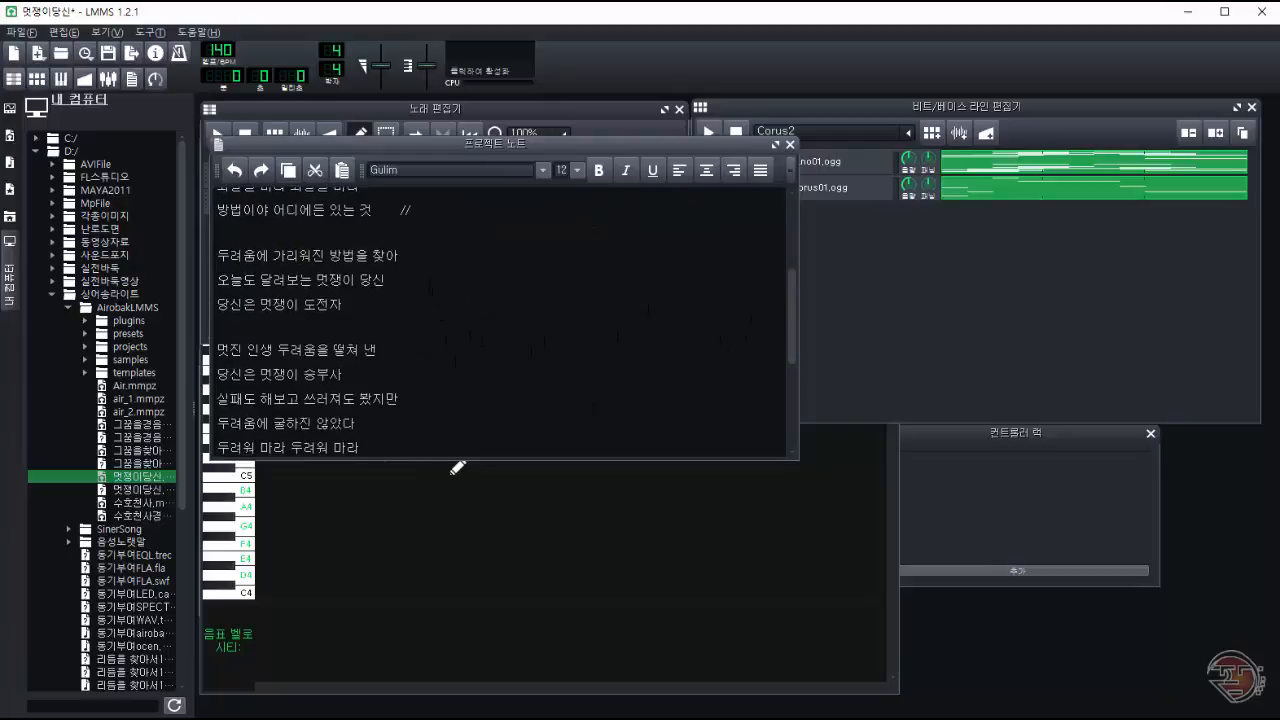
{"action": "key", "text": "ctrl+End"}
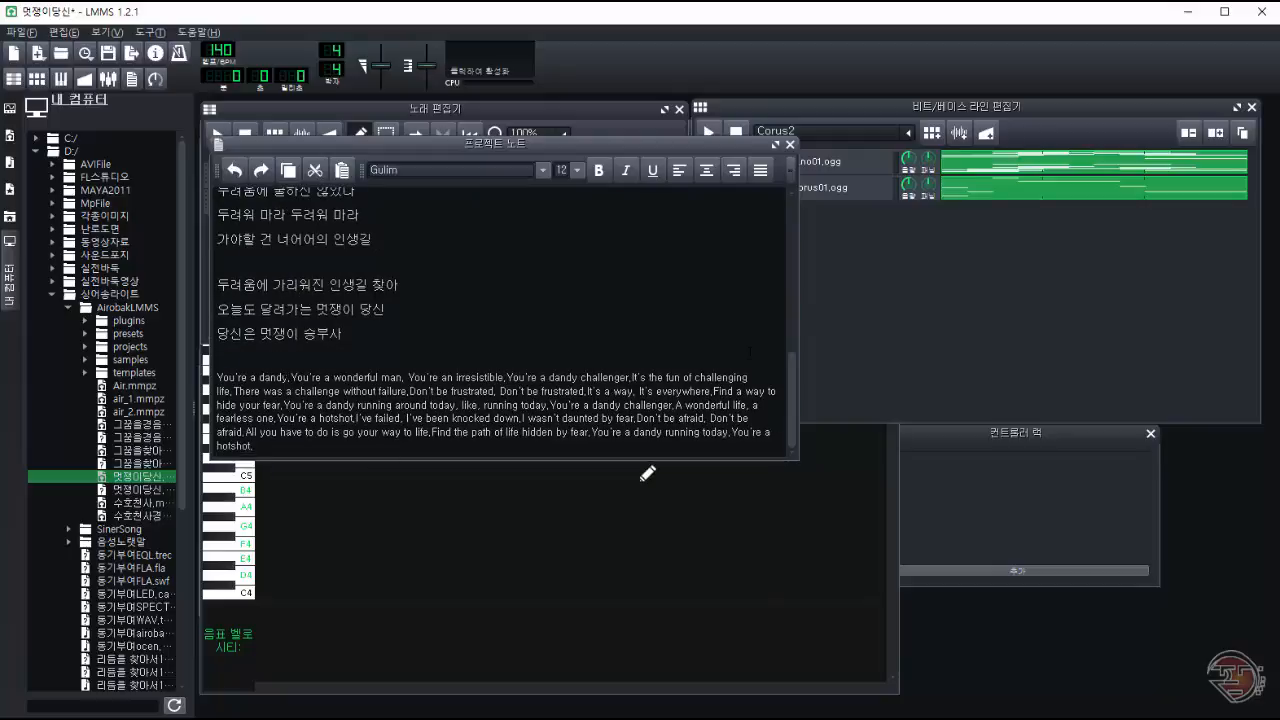
{"action": "key", "text": "ctrl+Home"}
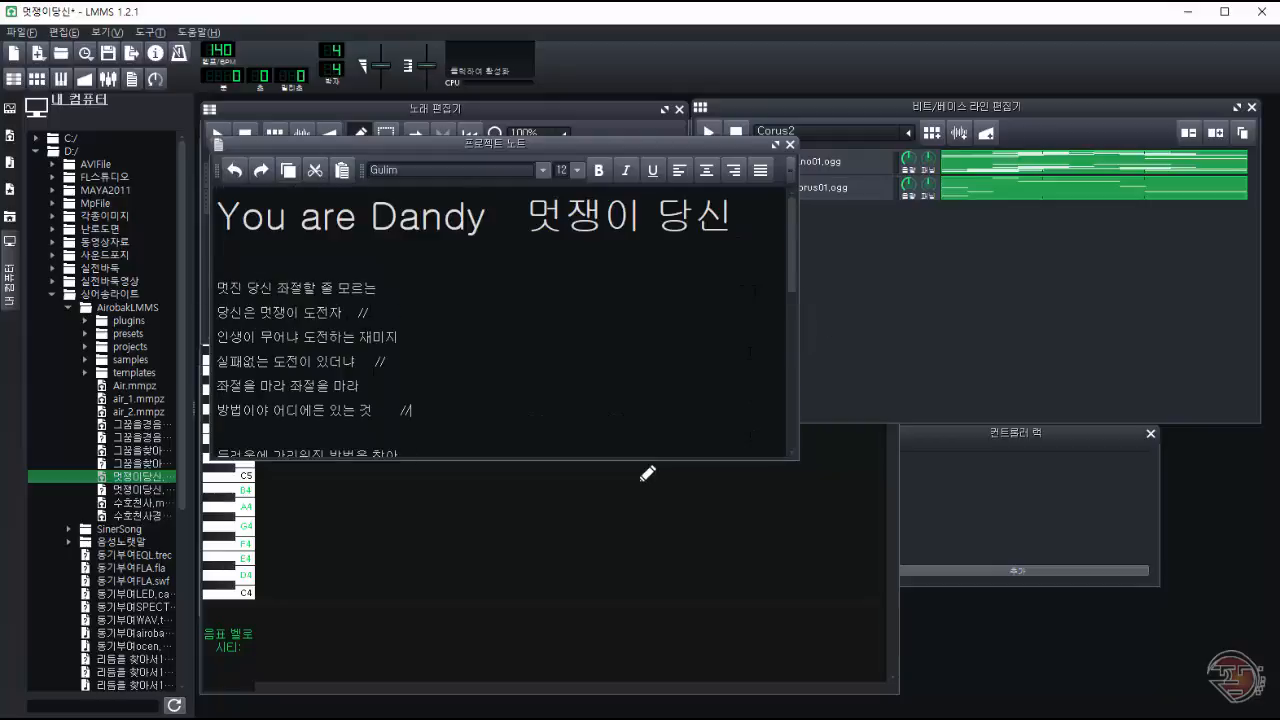
Step: Add a new beat/bassline track named Melody1 and hide the project notes
{"action": "left_click", "coordinate": [903, 257]}
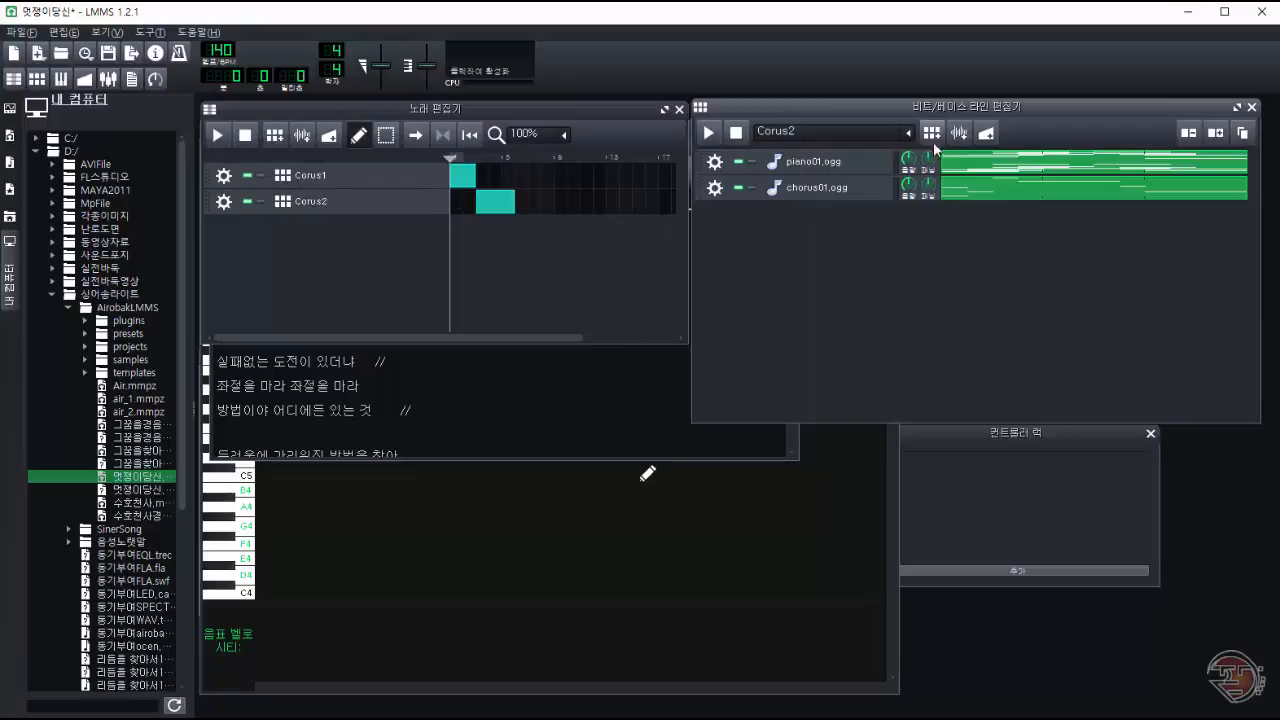
{"action": "left_click", "coordinate": [931, 132]}
{"action": "double_click", "coordinate": [368, 228]}
{"action": "key", "text": "BackSpace"}
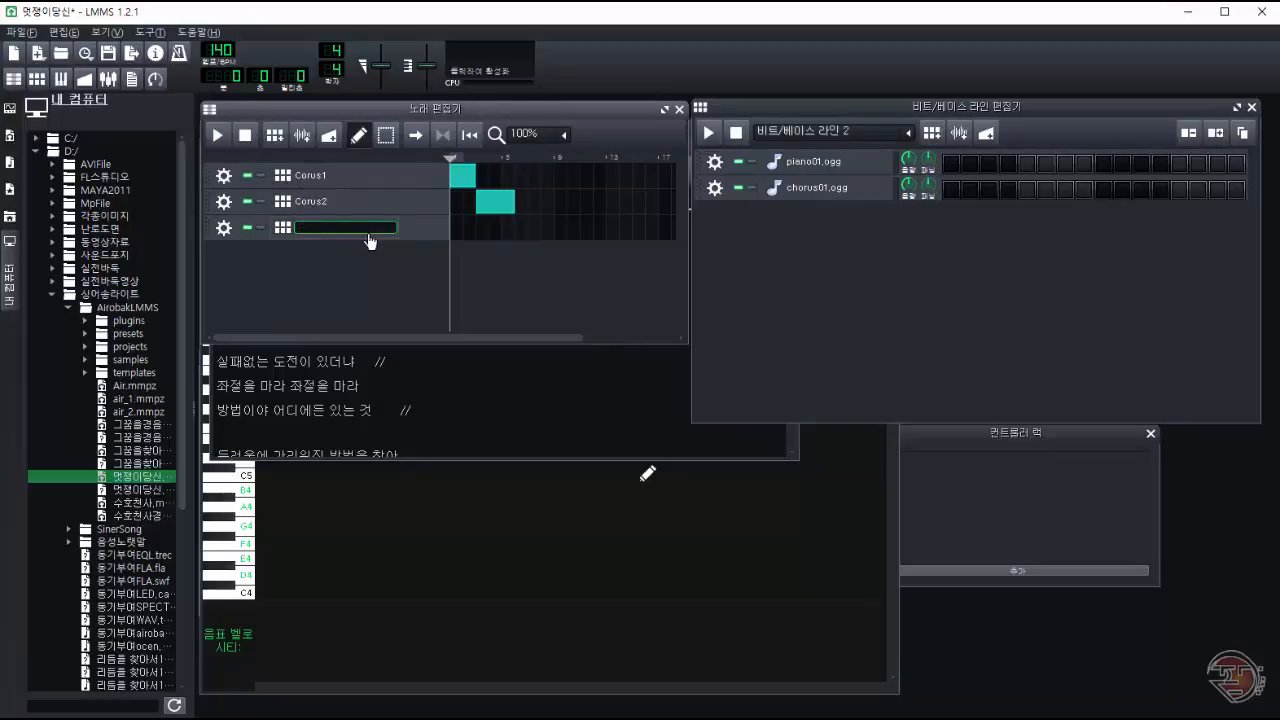
{"action": "key", "text": "Return"}
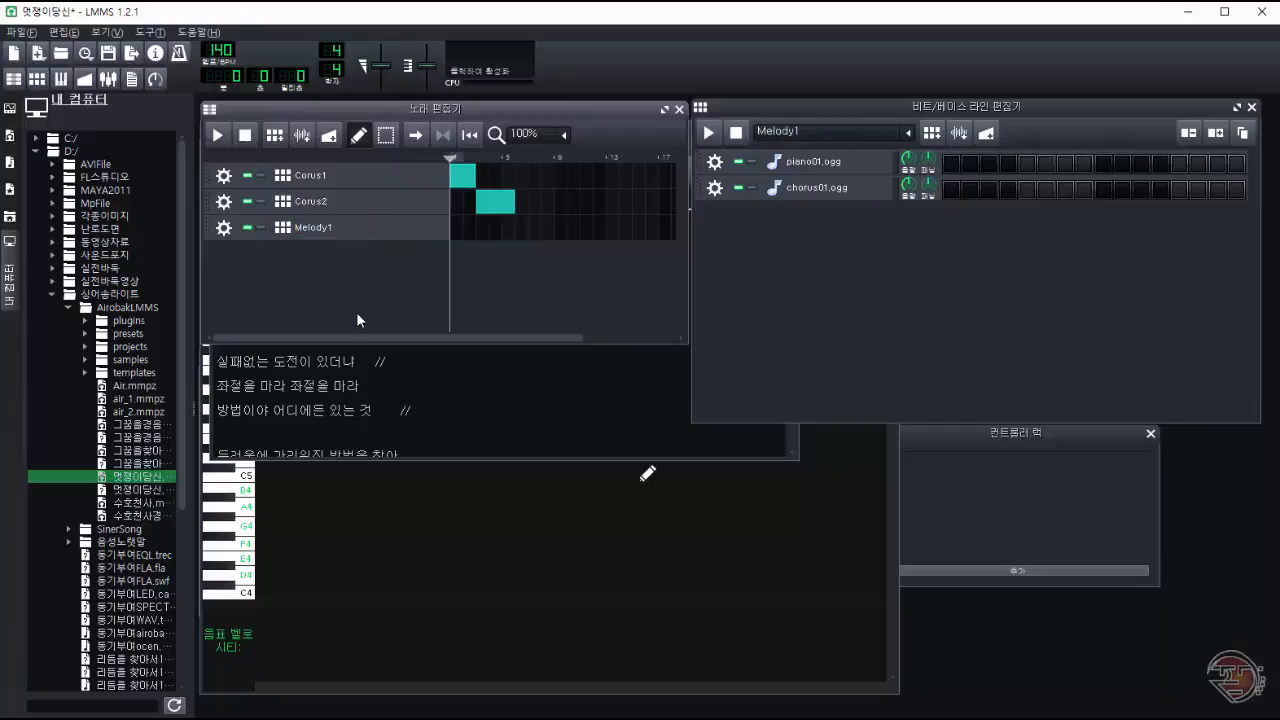
{"action": "left_click", "coordinate": [131, 79]}
{"action": "left_click", "coordinate": [131, 79]}
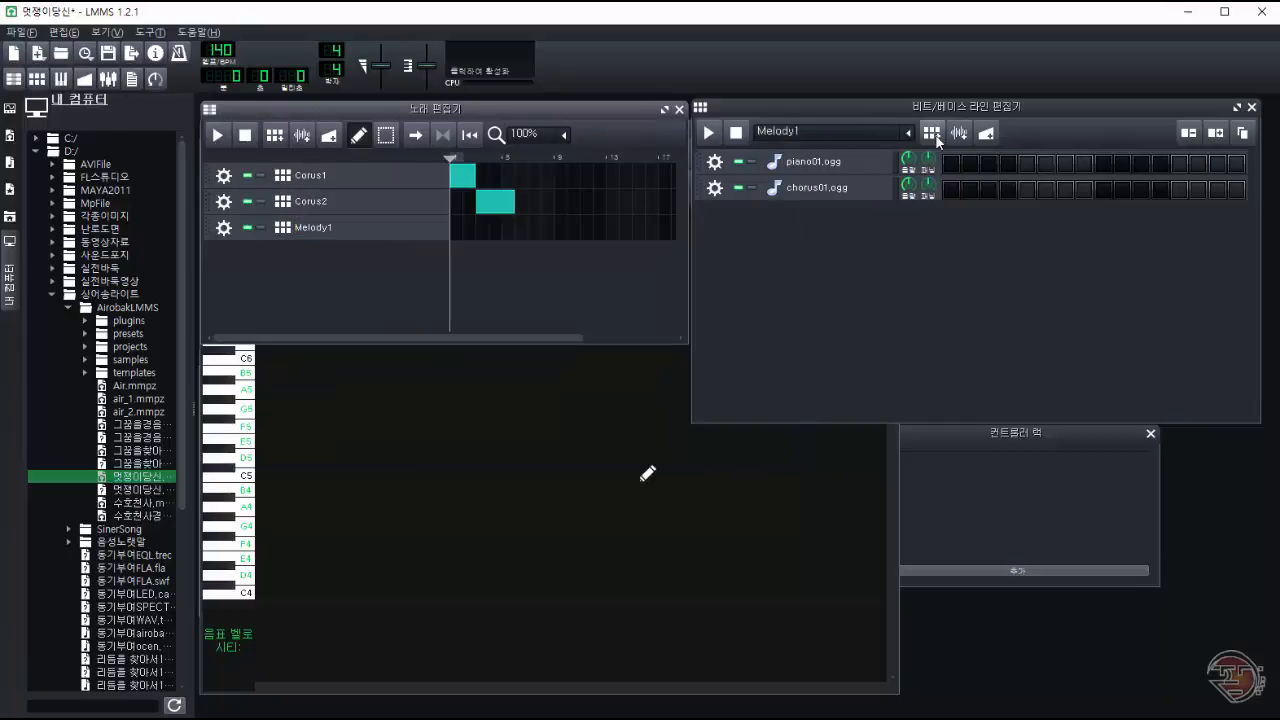
Step: Open Melody1's piano01.ogg pattern in the piano roll and mark the Major scale on the keyboard
{"action": "right_click", "coordinate": [952, 166]}
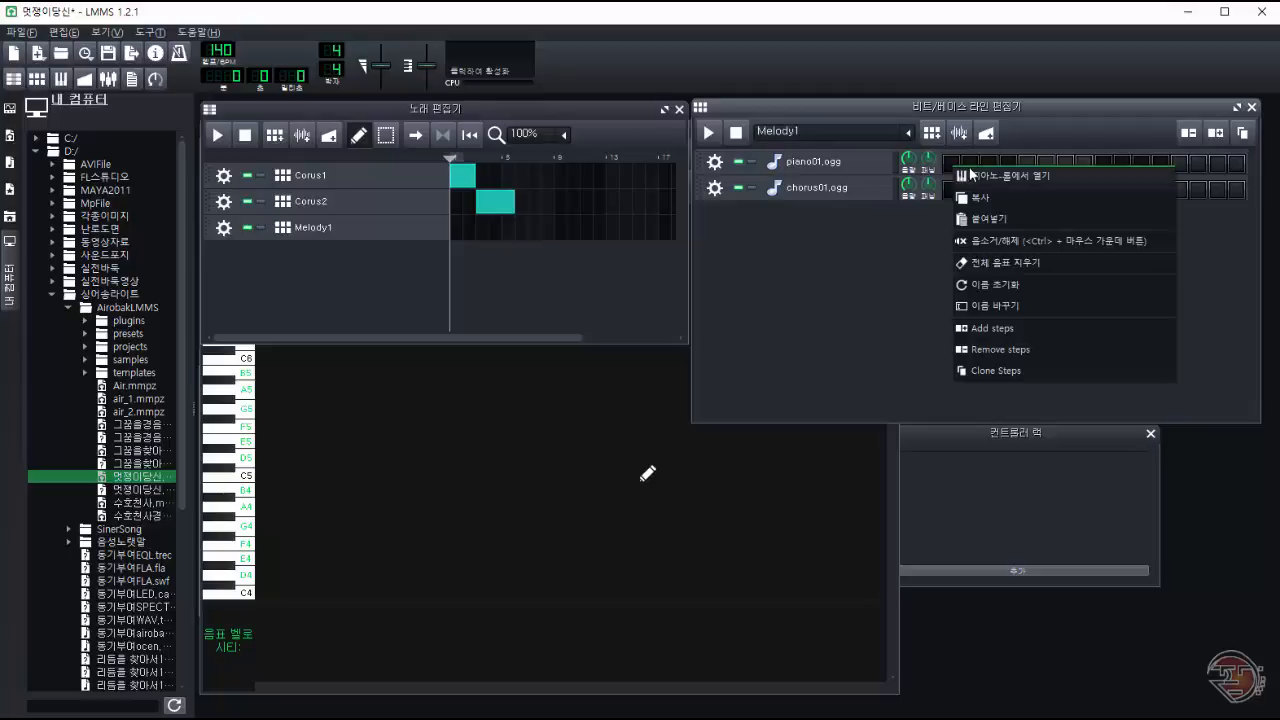
{"action": "left_click", "coordinate": [1015, 175]}
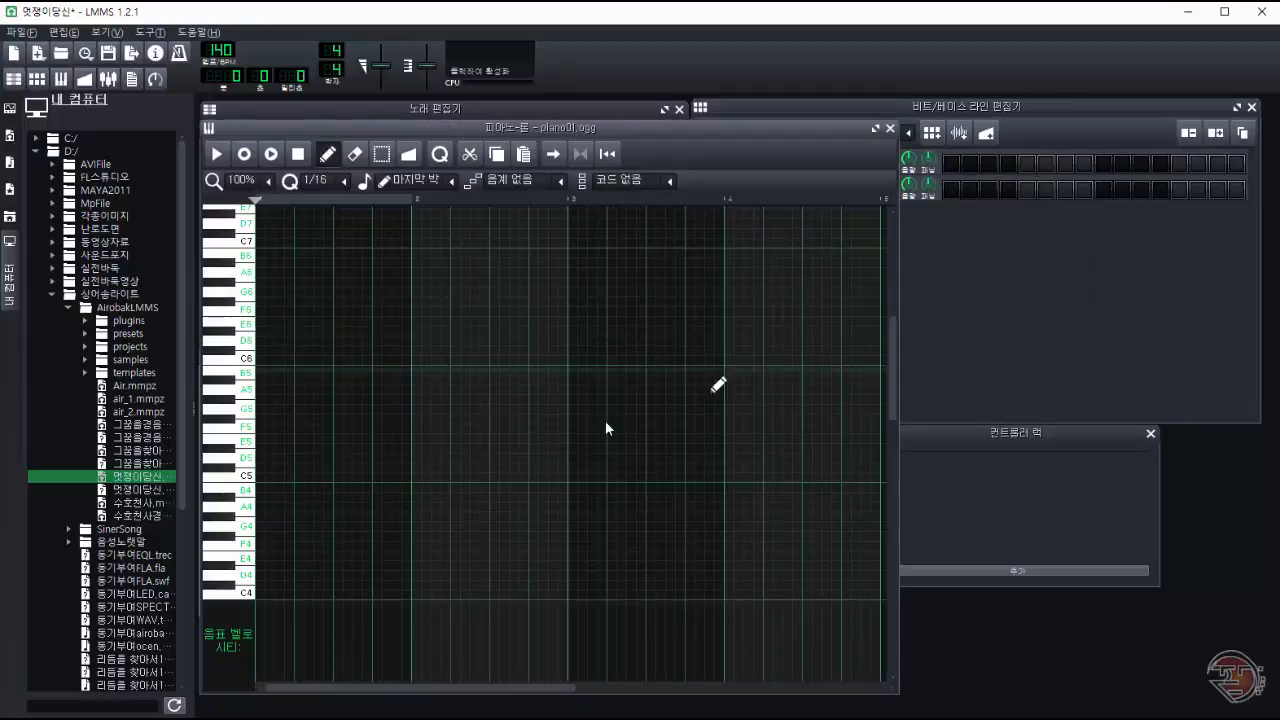
{"action": "left_click", "coordinate": [562, 186]}
{"action": "left_click", "coordinate": [540, 216]}
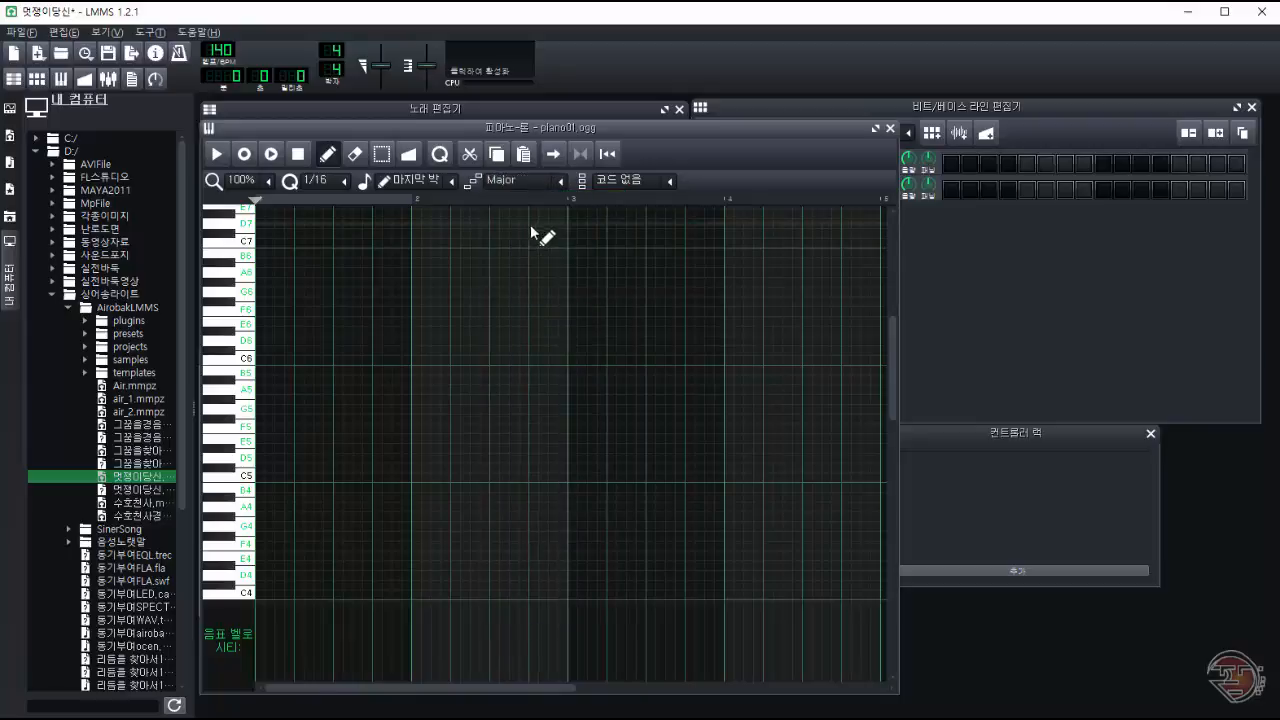
{"action": "right_click", "coordinate": [239, 287]}
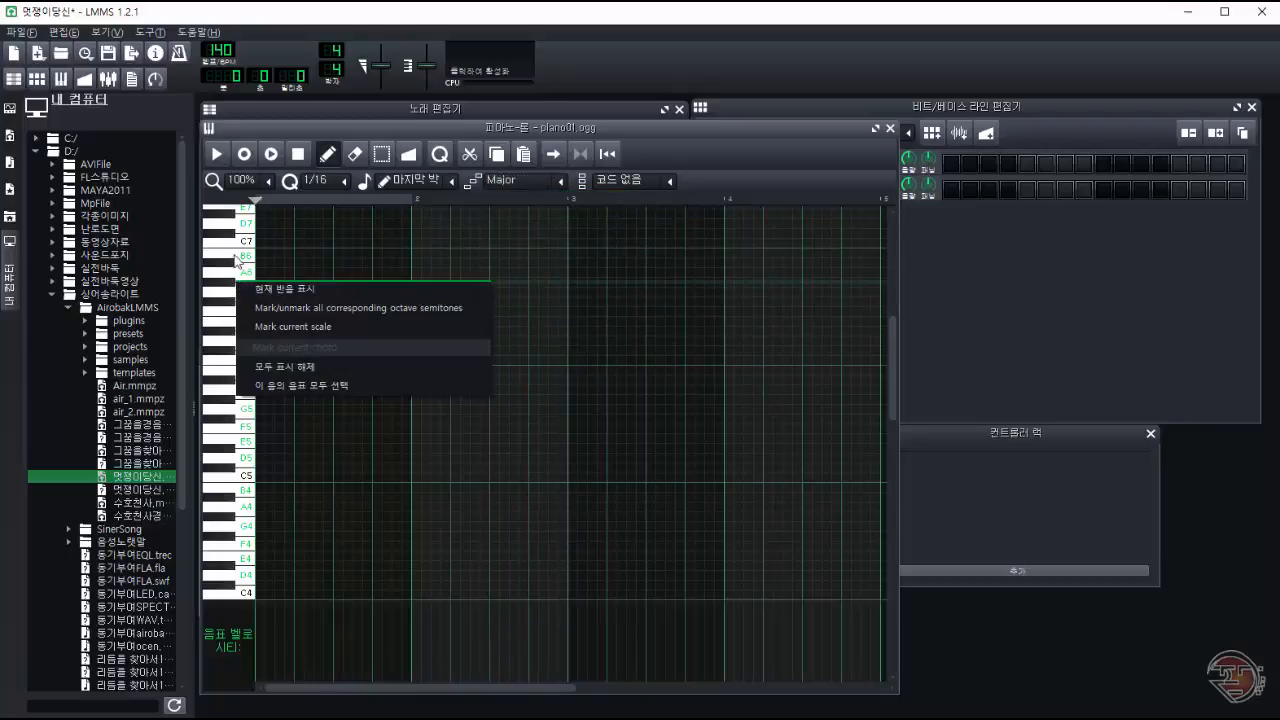
{"action": "left_click", "coordinate": [312, 327]}
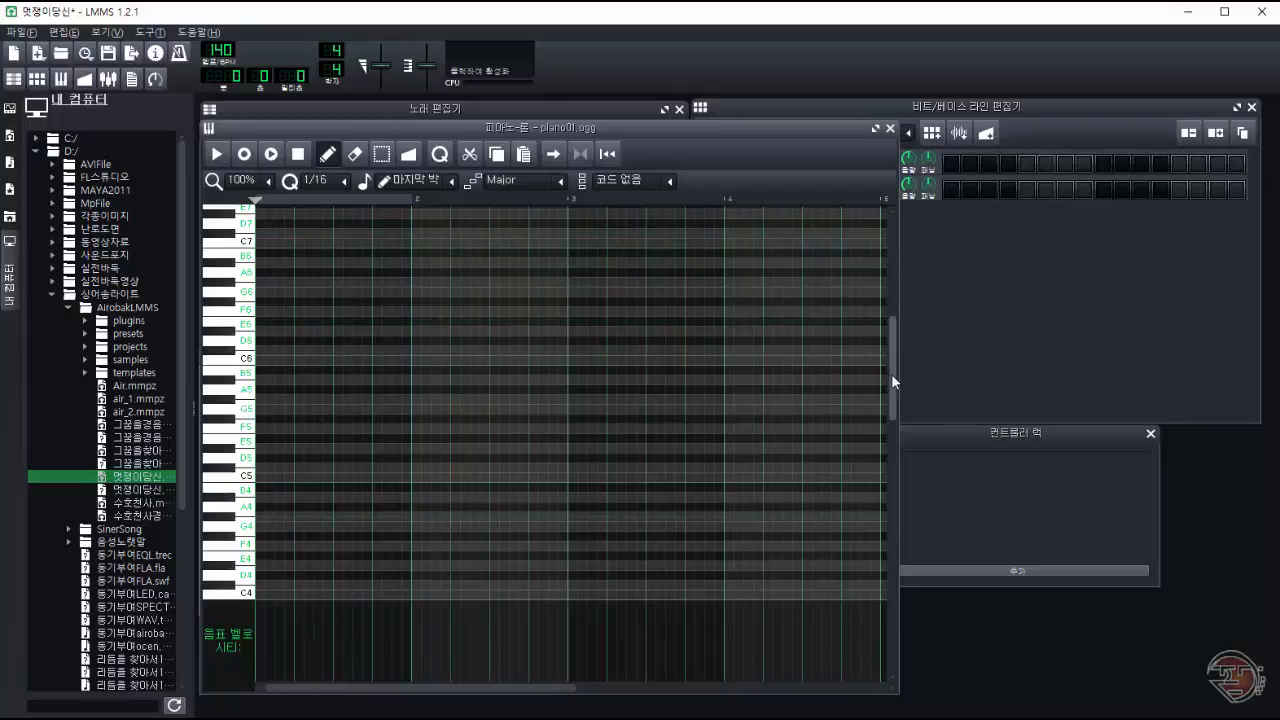
{"action": "left_click_drag", "start_coordinate": [893, 365], "coordinate": [892, 433]}
{"action": "left_click_drag", "start_coordinate": [892, 423], "coordinate": [901, 400]}
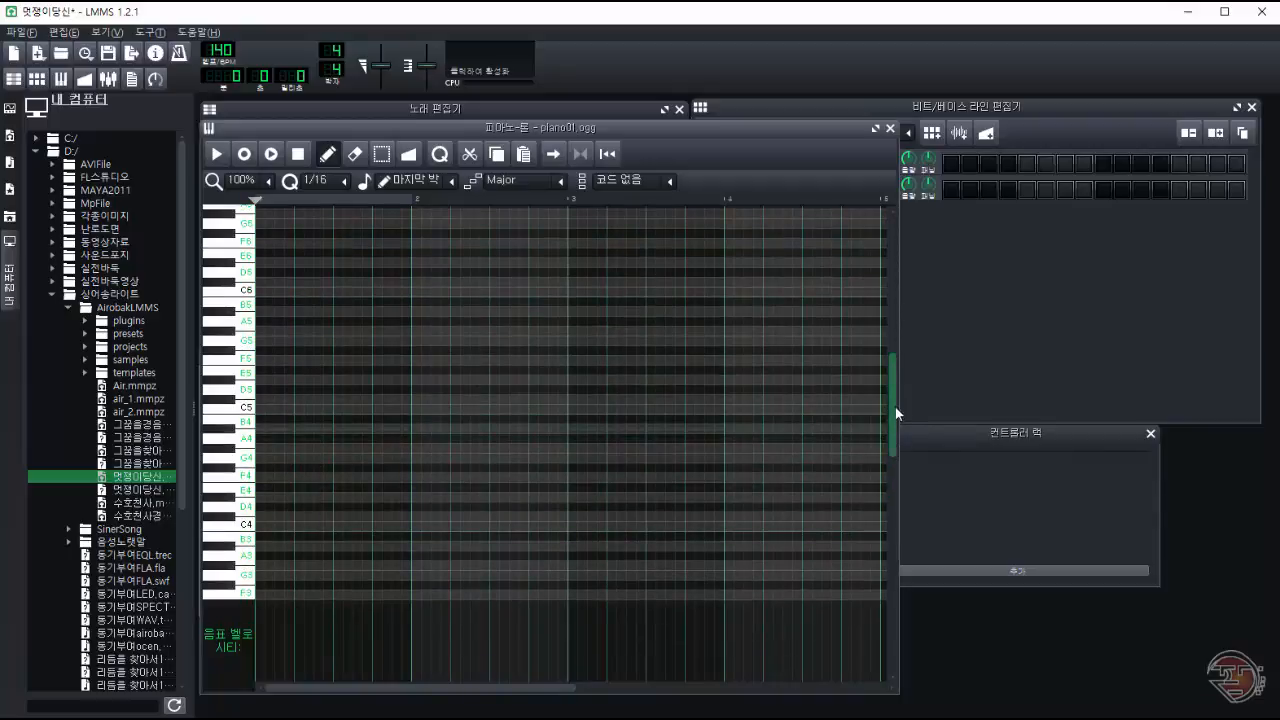
{"action": "left_click_drag", "start_coordinate": [895, 409], "coordinate": [901, 361]}
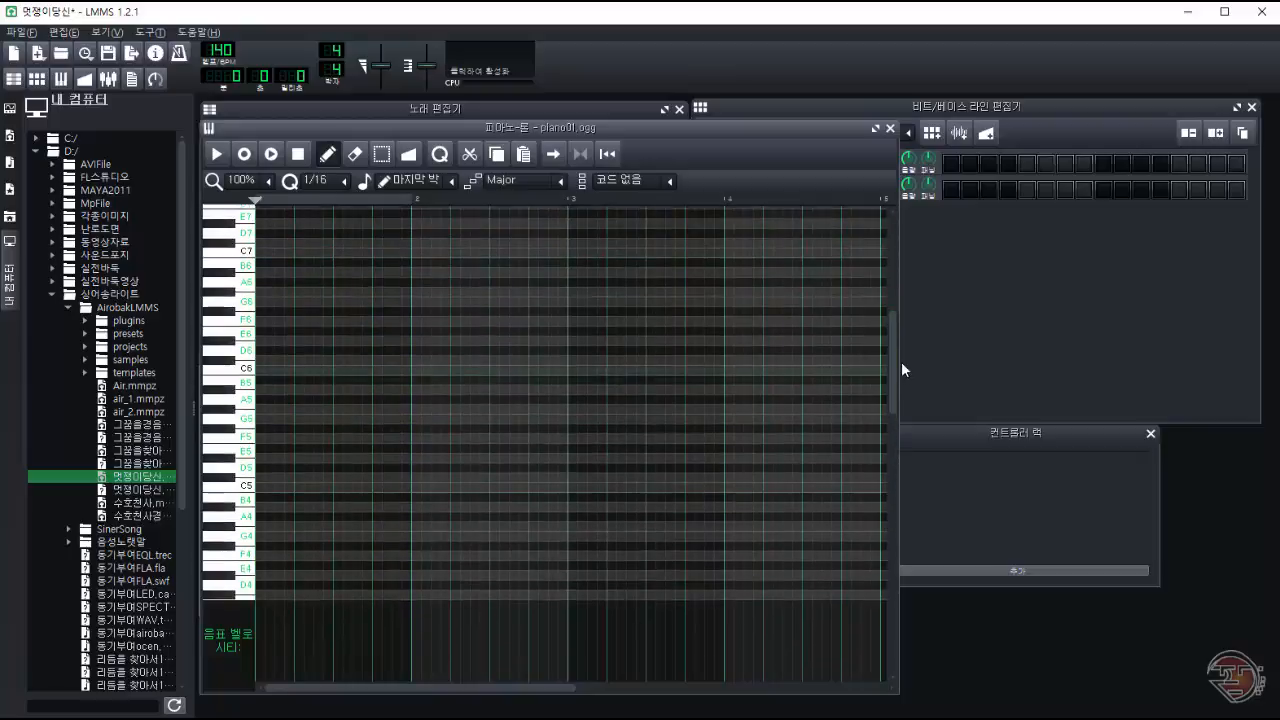
Step: Move the Corus2 clip in the song editor to about bar 12 and return to the piano roll
{"action": "left_click", "coordinate": [520, 108]}
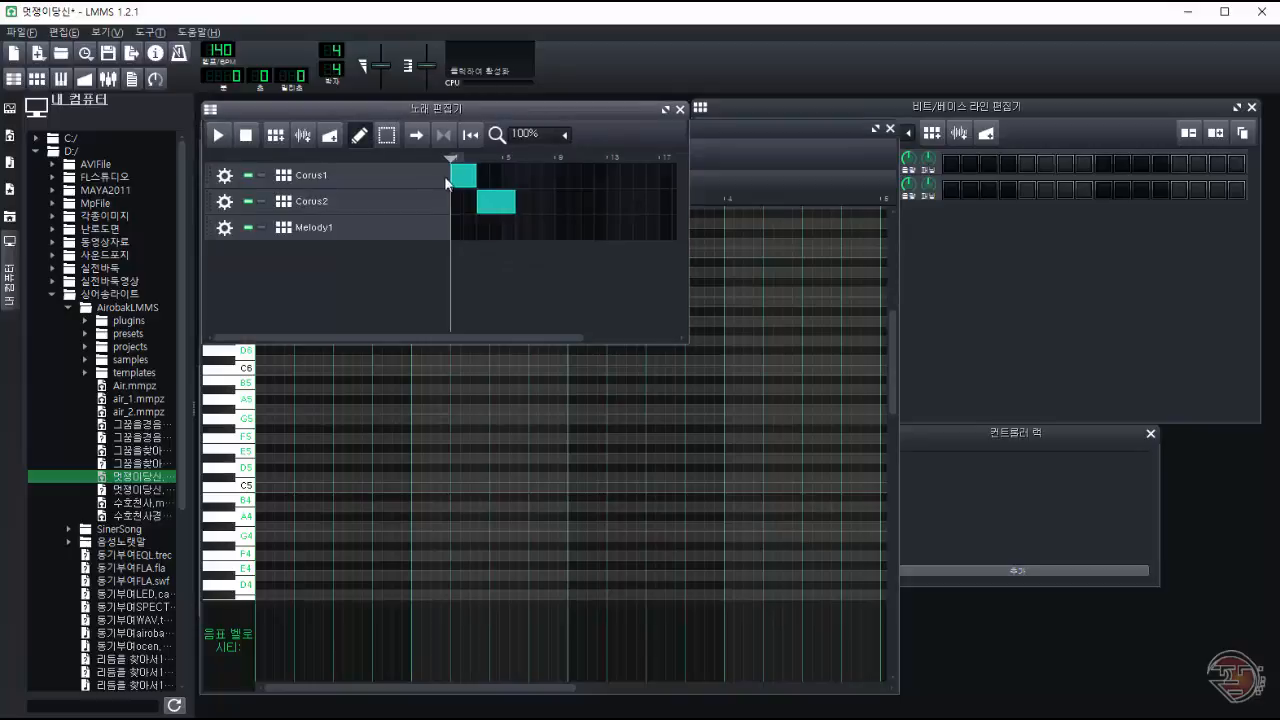
{"action": "left_click_drag", "start_coordinate": [496, 205], "coordinate": [611, 203]}
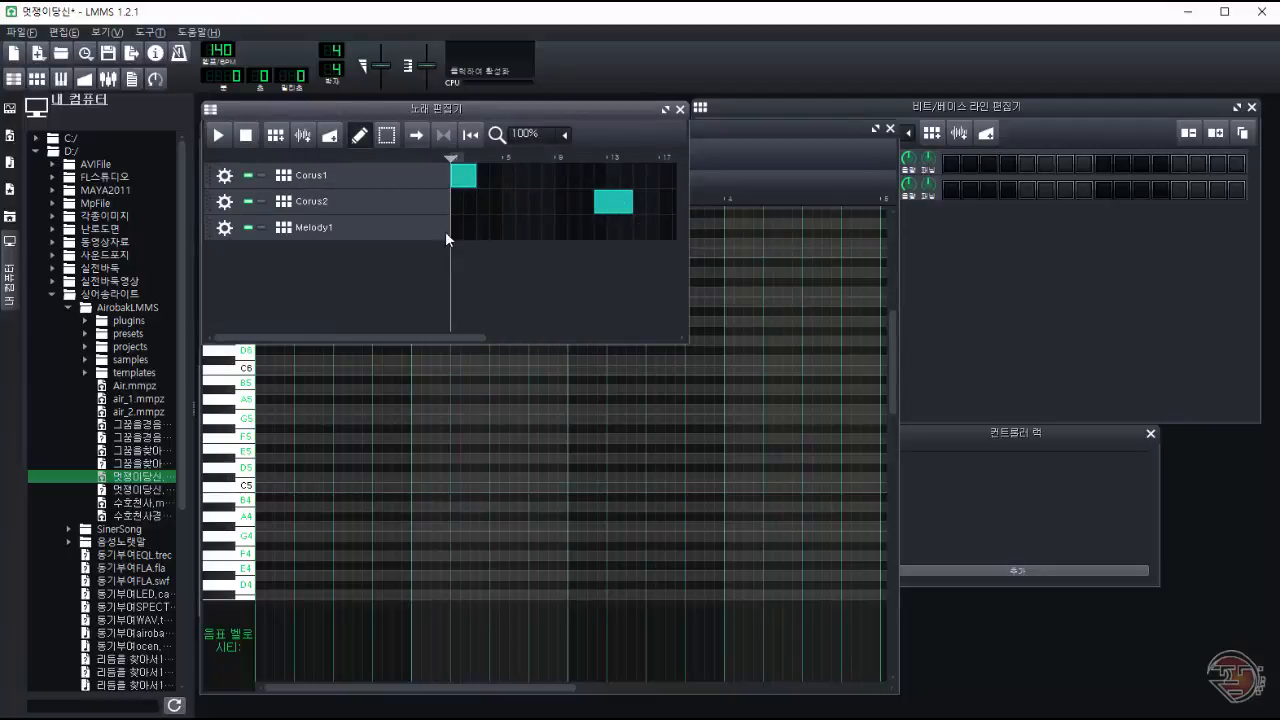
{"action": "left_click", "coordinate": [770, 128]}
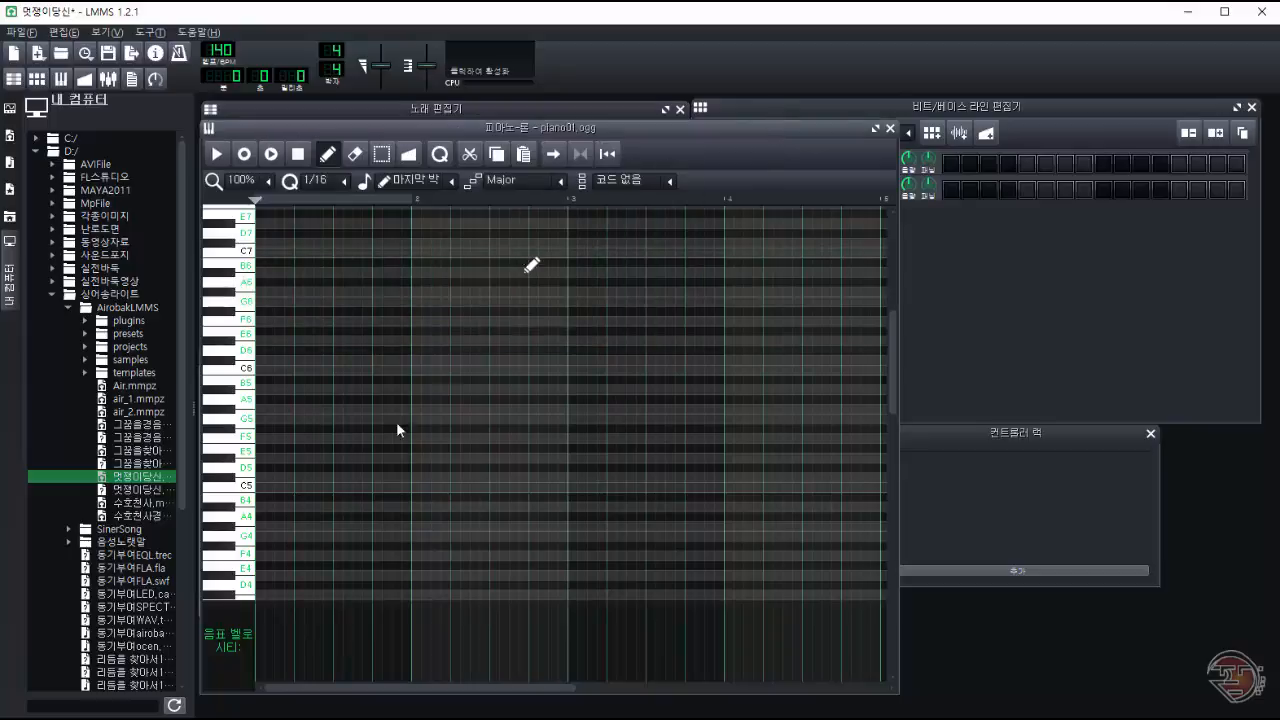
Step: Audition pitches and place four consecutive quarter notes C5, F5, A#5 and G#5 in the first bar
{"action": "left_click_drag", "start_coordinate": [894, 361], "coordinate": [891, 397]}
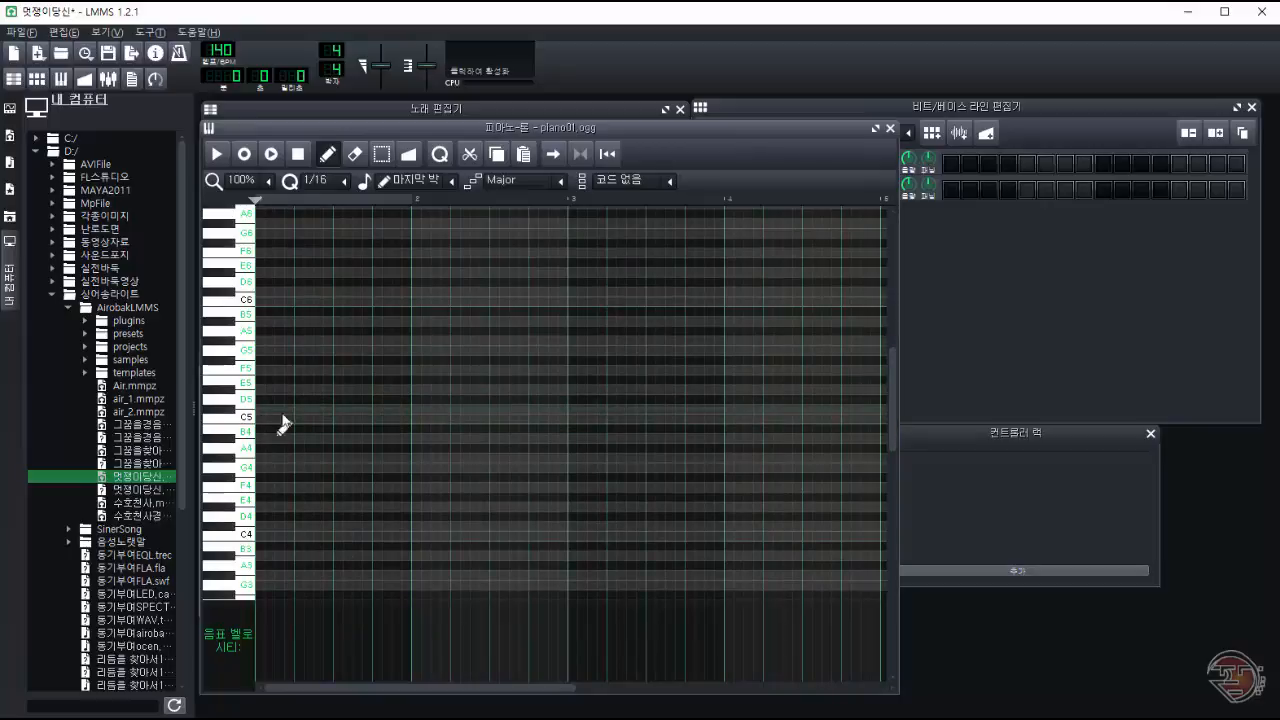
{"action": "left_click", "coordinate": [275, 419]}
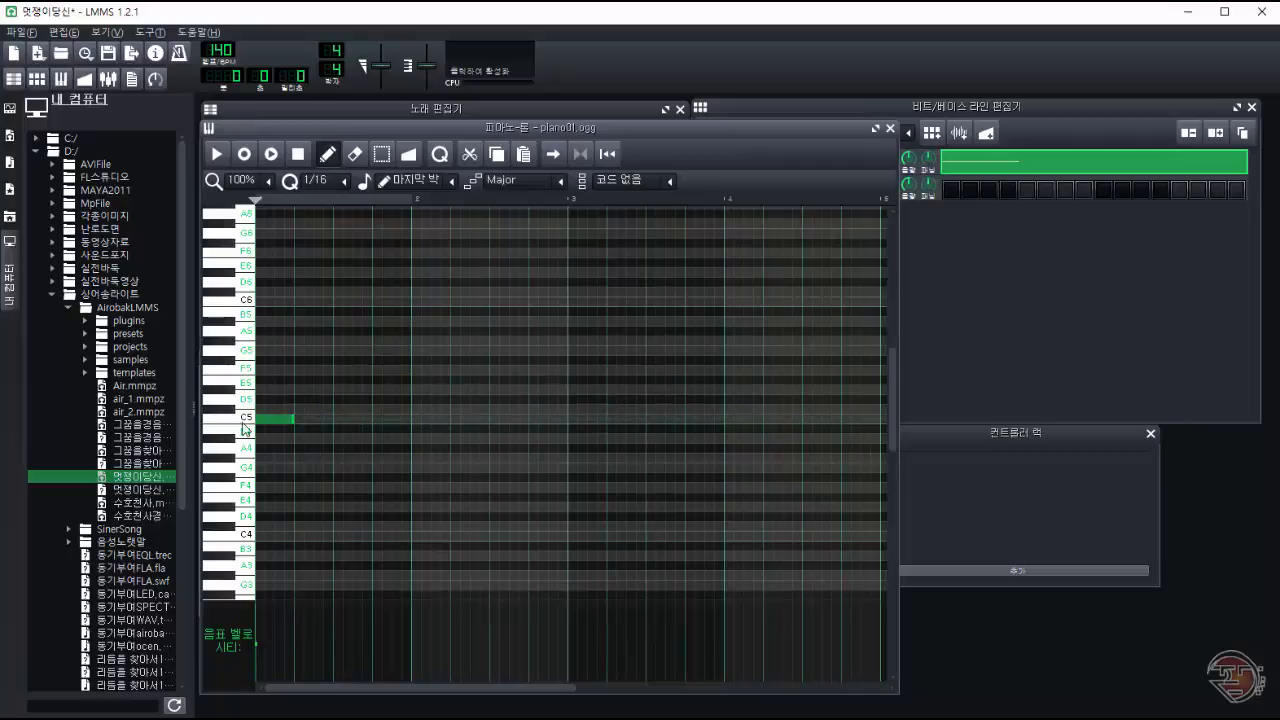
{"action": "left_click", "coordinate": [244, 420]}
{"action": "left_click", "coordinate": [246, 370]}
{"action": "left_click", "coordinate": [245, 419]}
{"action": "left_click", "coordinate": [245, 370]}
{"action": "left_click", "coordinate": [245, 332]}
{"action": "left_click", "coordinate": [245, 332]}
{"action": "left_click", "coordinate": [300, 370]}
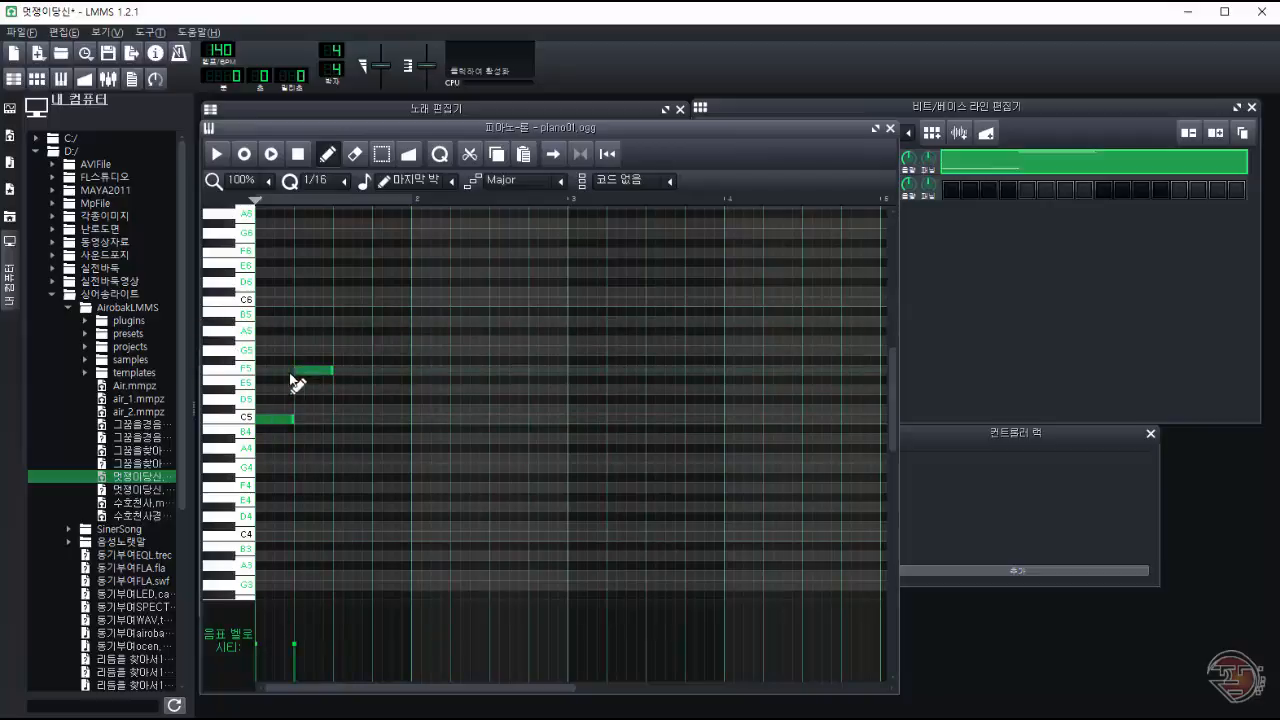
{"action": "left_click", "coordinate": [348, 320]}
{"action": "left_click", "coordinate": [355, 320]}
{"action": "left_click", "coordinate": [382, 341]}
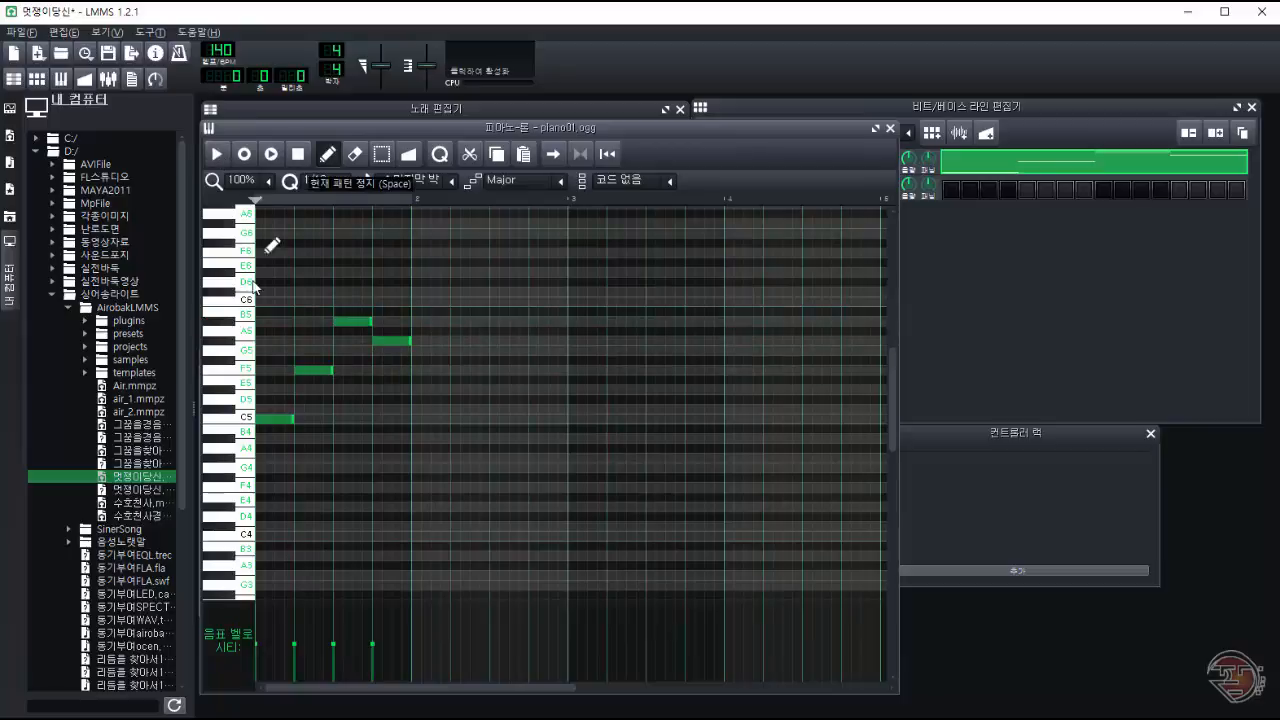
Step: Raise the first note to G5 and duplicate all four notes five semitones lower
{"action": "left_click_drag", "start_coordinate": [286, 420], "coordinate": [300, 363]}
{"action": "left_click", "coordinate": [214, 156]}
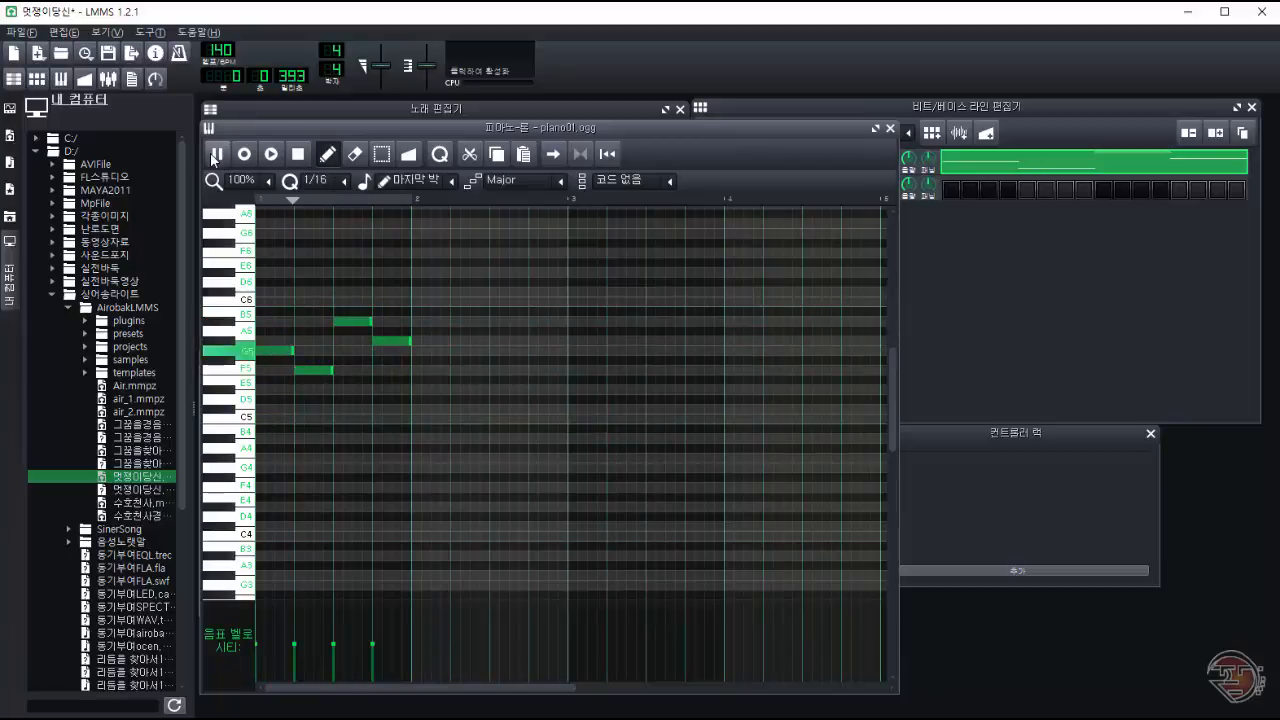
{"action": "left_click", "coordinate": [214, 156]}
{"action": "key", "text": "ctrl+a"}
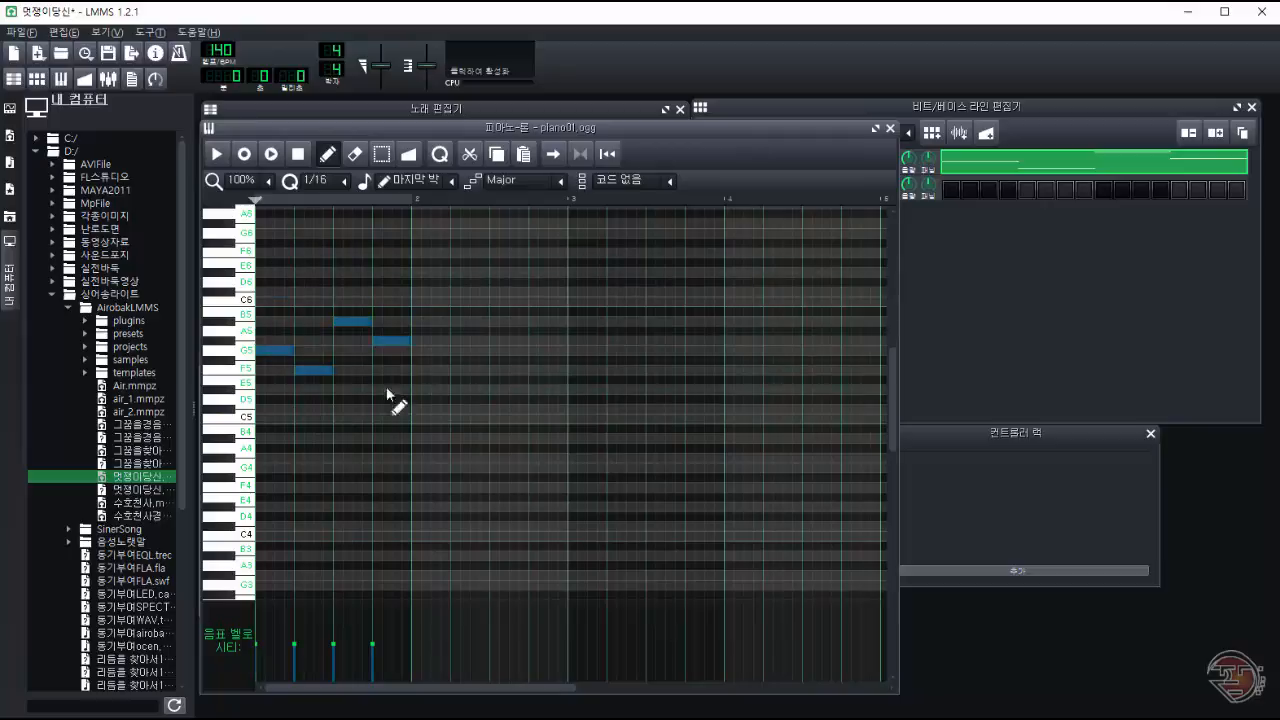
{"action": "left_click_drag", "start_coordinate": [394, 343], "coordinate": [388, 389]}
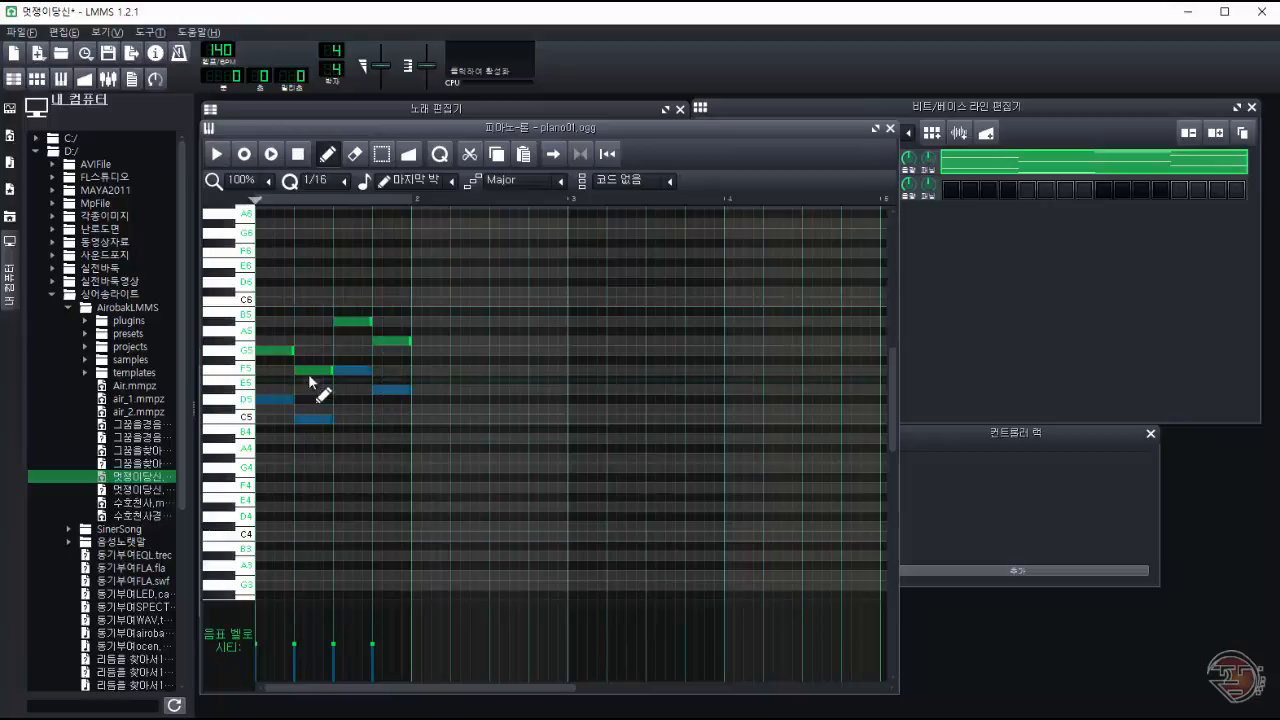
Step: Raise the first note pair to A#5 and F5 and the second to G#5 and D#5, playing the pattern after each change
{"action": "left_click_drag", "start_coordinate": [268, 334], "coordinate": [278, 402], "text": "ctrl"}
{"action": "left_click_drag", "start_coordinate": [274, 399], "coordinate": [274, 369]}
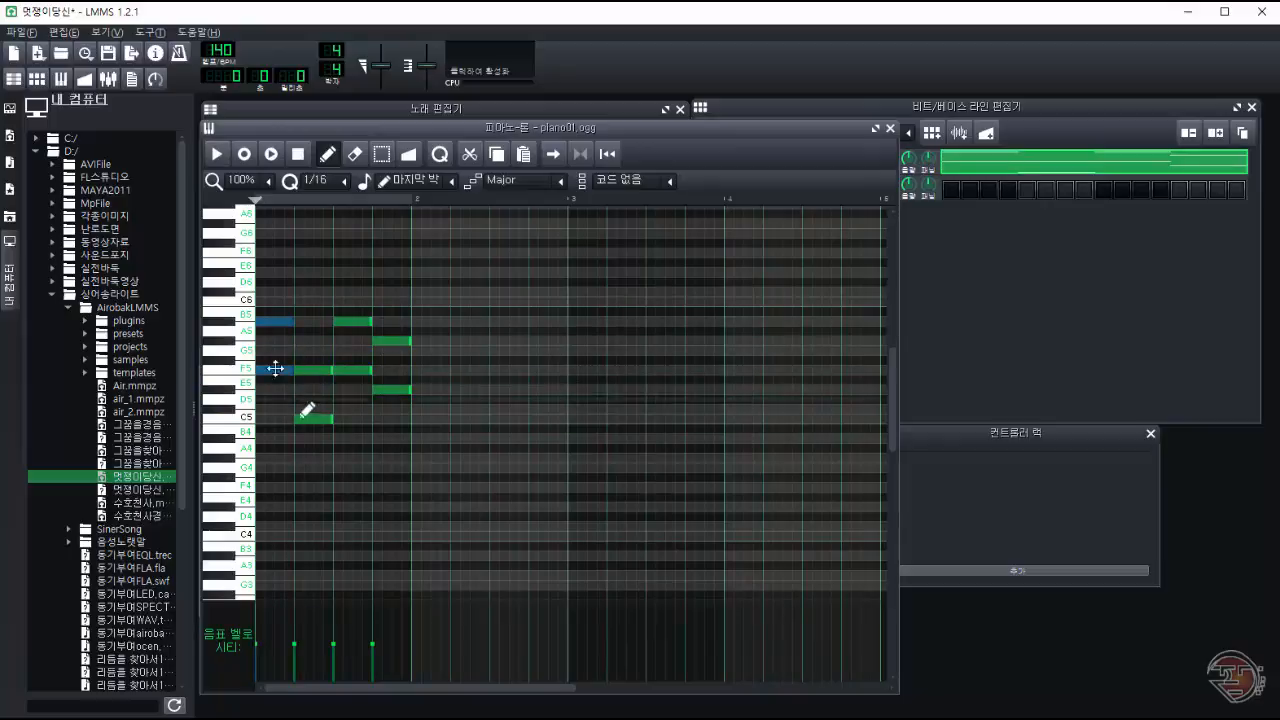
{"action": "left_click", "coordinate": [218, 156]}
{"action": "left_click", "coordinate": [297, 156]}
{"action": "left_click_drag", "start_coordinate": [313, 342], "coordinate": [309, 389], "text": "ctrl"}
{"action": "left_click", "coordinate": [222, 157]}
{"action": "left_click", "coordinate": [298, 156]}
Step: Raise the fourth note pair to A#5 and F5, and the third pair to C6 and G5
{"action": "left_click_drag", "start_coordinate": [452, 282], "coordinate": [379, 487], "text": "ctrl"}
{"action": "left_click_drag", "start_coordinate": [390, 390], "coordinate": [388, 389]}
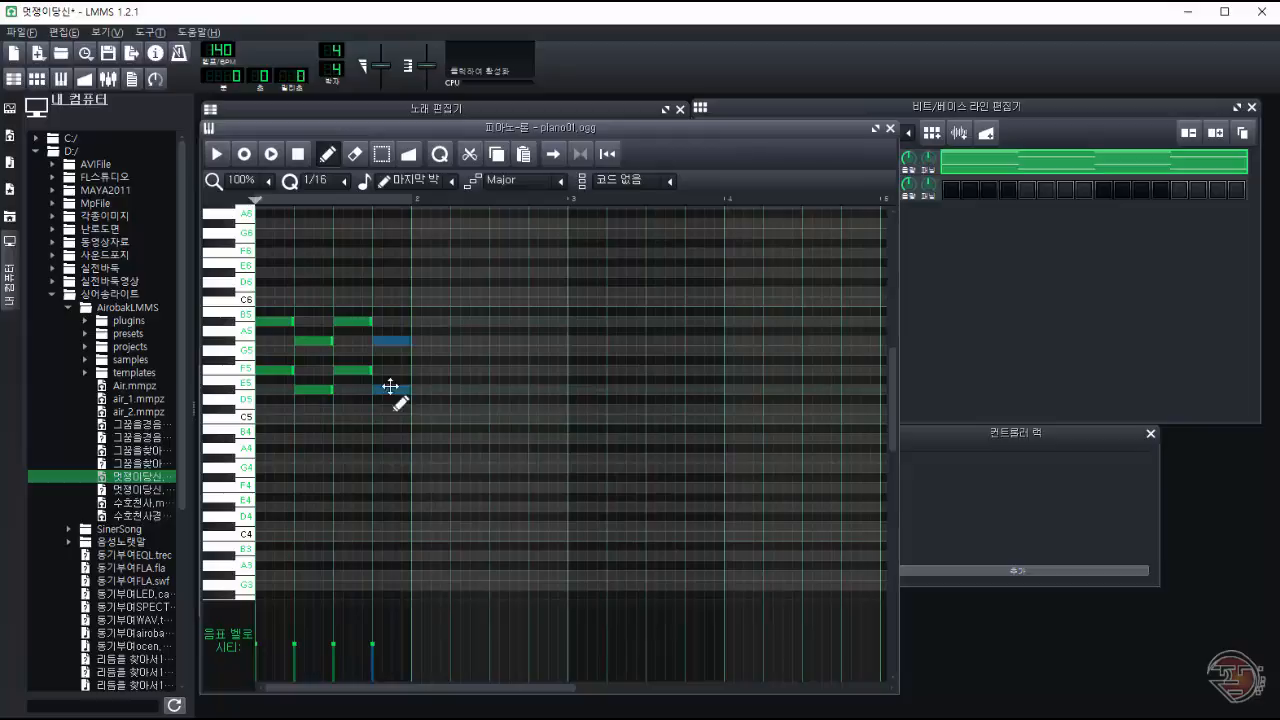
{"action": "left_click_drag", "start_coordinate": [394, 342], "coordinate": [396, 322]}
{"action": "mouse_move", "coordinate": [355, 301]}
{"action": "left_mouse_down"}
{"action": "mouse_move", "coordinate": [352, 393]}
{"action": "mouse_move", "coordinate": [349, 311]}
{"action": "left_mouse_up"}
{"action": "right_click", "coordinate": [352, 393]}
{"action": "mouse_move", "coordinate": [350, 368]}
{"action": "left_mouse_down", "text": "shift"}
{"action": "mouse_move", "coordinate": [360, 338]}
{"action": "mouse_move", "coordinate": [350, 398]}
{"action": "mouse_move", "coordinate": [356, 350]}
{"action": "left_mouse_up", "text": "shift"}
{"action": "key", "text": "ctrl+z"}
{"action": "left_click", "coordinate": [354, 370]}
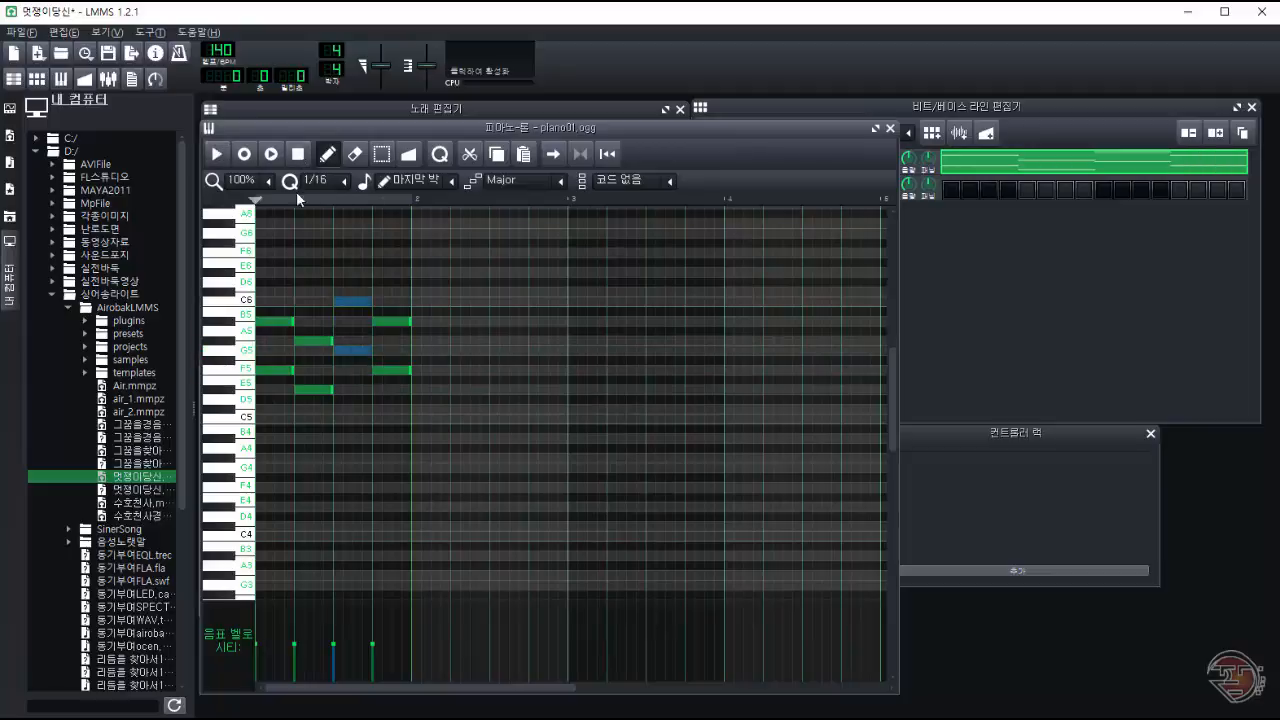
Step: Raise the third note pair to C#6 and G#5 and play the pattern
{"action": "key", "text": "space"}
{"action": "left_click", "coordinate": [298, 155]}
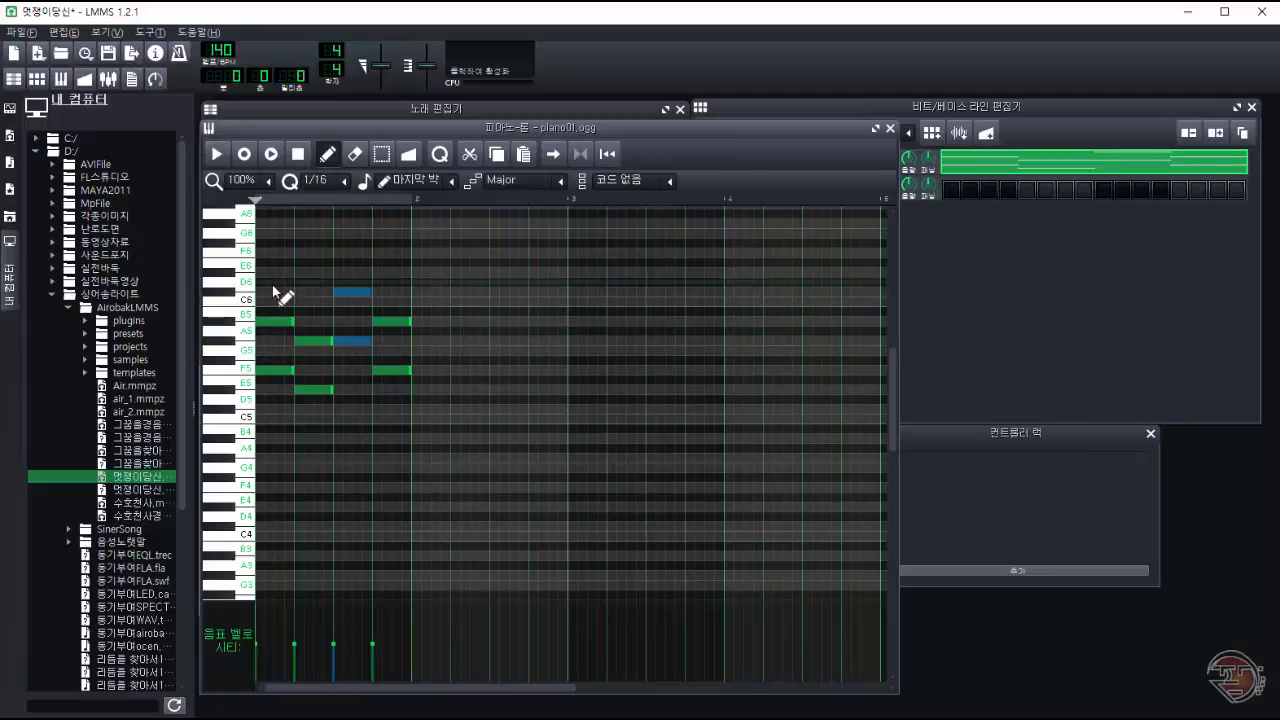
Step: Move the four lower notes down to C4, A#3, D#4 and C4, and add copies of them three semitones higher
{"action": "left_click_drag", "start_coordinate": [262, 355], "coordinate": [398, 394]}
{"action": "left_click", "coordinate": [354, 344], "text": "ctrl"}
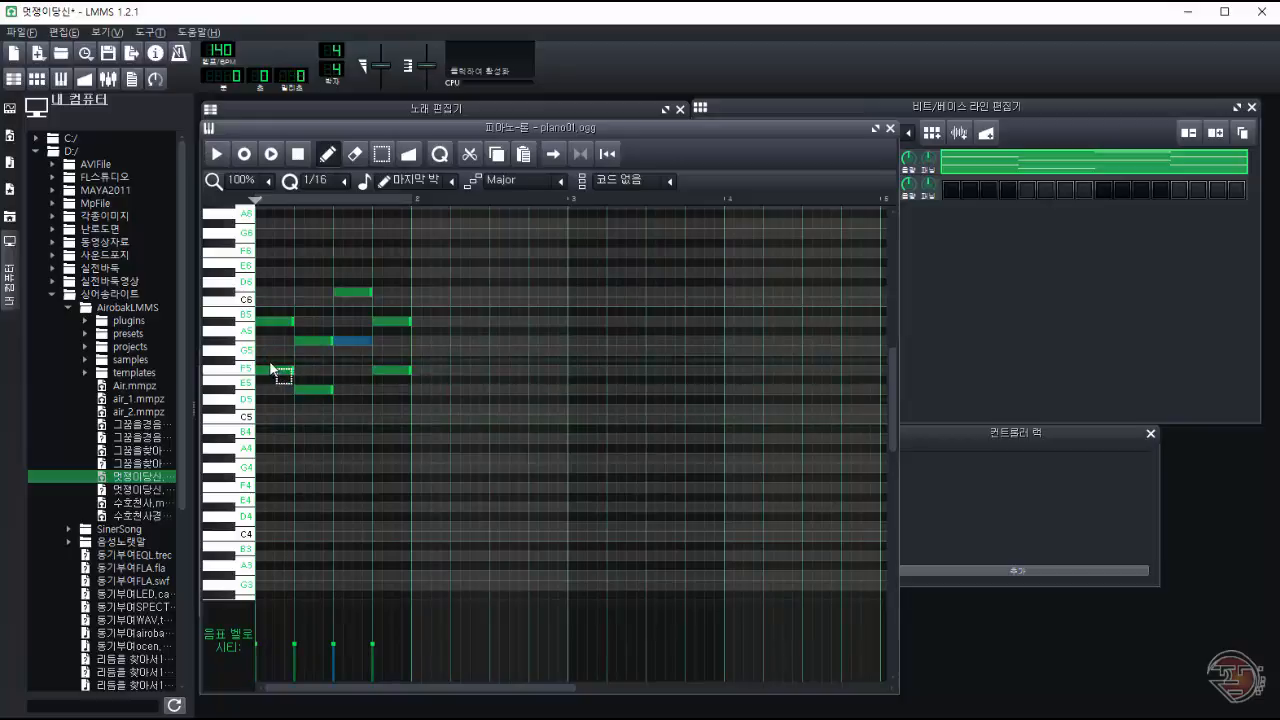
{"action": "left_click_drag", "start_coordinate": [264, 359], "coordinate": [404, 398]}
{"action": "mouse_move", "coordinate": [390, 371]}
{"action": "left_mouse_down"}
{"action": "mouse_move", "coordinate": [389, 537]}
{"action": "mouse_move", "coordinate": [406, 535]}
{"action": "mouse_move", "coordinate": [400, 526]}
{"action": "left_mouse_up"}
{"action": "left_click", "coordinate": [210, 156]}
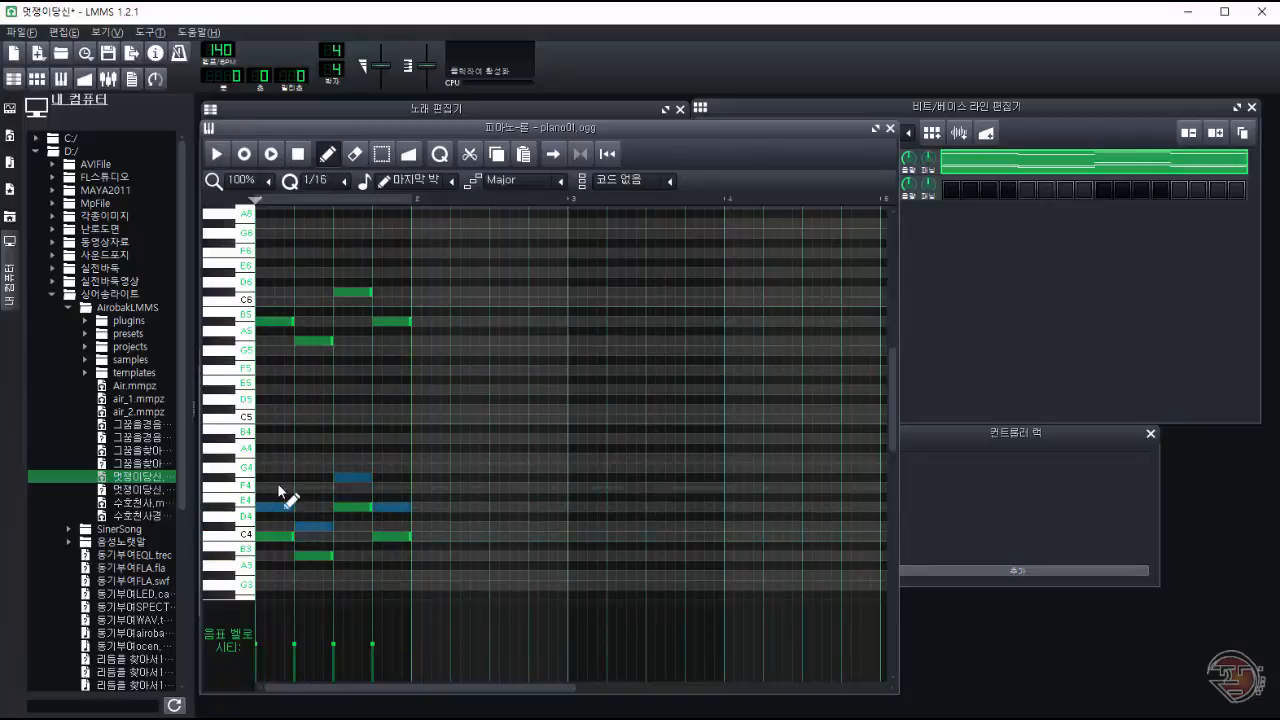
{"action": "left_click_drag", "start_coordinate": [279, 536], "coordinate": [411, 536]}
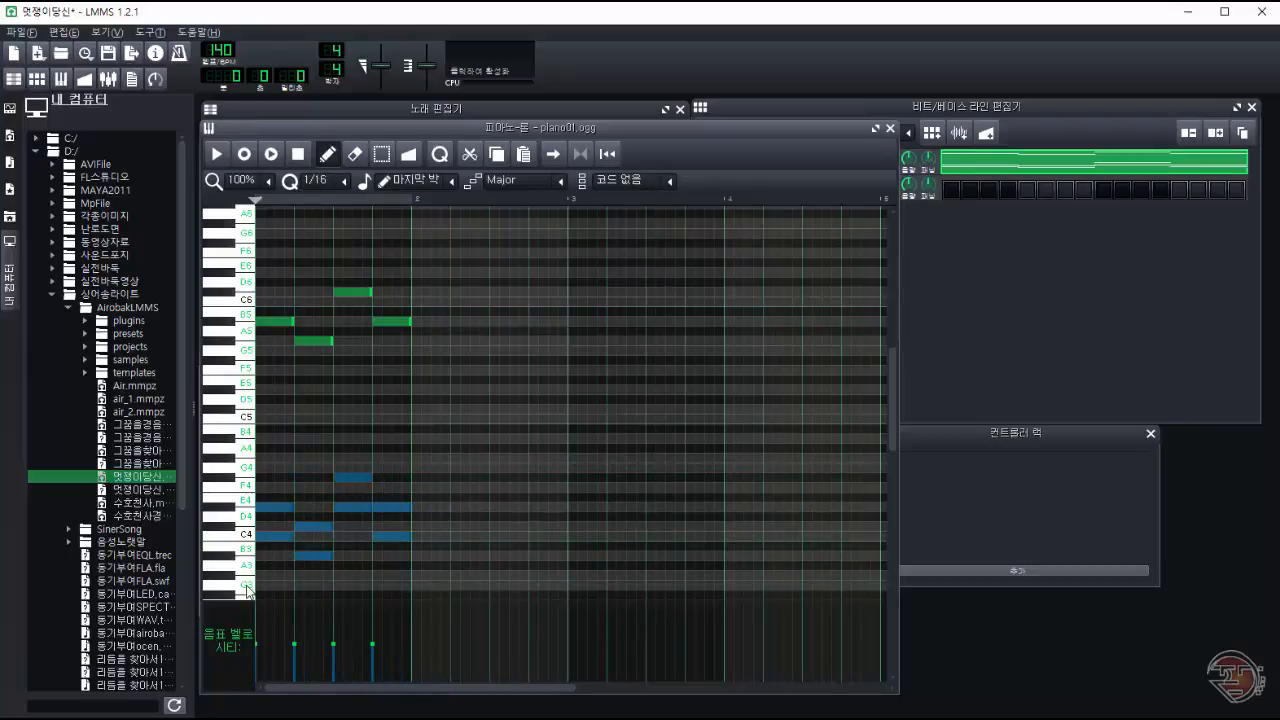
{"action": "left_click", "coordinate": [298, 153]}
Step: Retime the upper melody so A#5 lasts six sixteenths, G#5 two, C#6 two and the final A#5 six
{"action": "left_click_drag", "start_coordinate": [333, 342], "coordinate": [305, 342]}
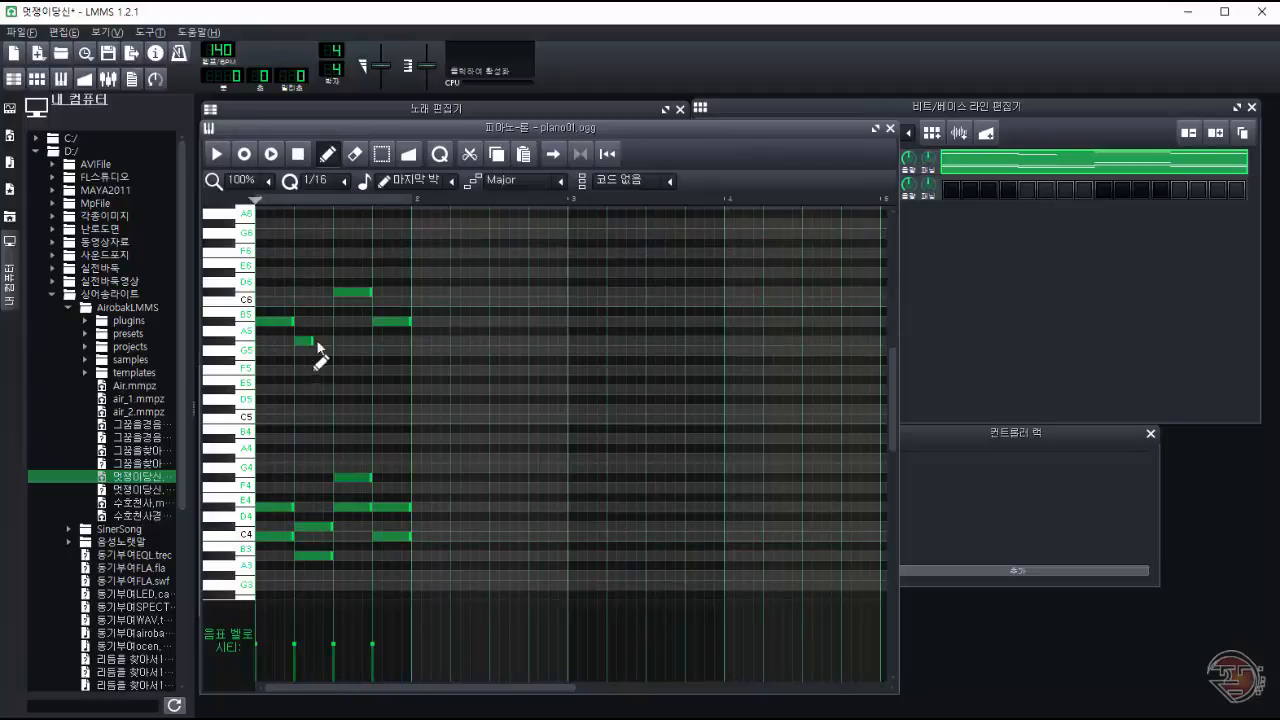
{"action": "left_click", "coordinate": [298, 153]}
{"action": "right_click", "coordinate": [300, 341]}
{"action": "left_click_drag", "start_coordinate": [274, 246], "coordinate": [416, 354]}
{"action": "mouse_move", "coordinate": [311, 324]}
{"action": "left_mouse_down"}
{"action": "mouse_move", "coordinate": [323, 337]}
{"action": "mouse_move", "coordinate": [373, 330]}
{"action": "mouse_move", "coordinate": [304, 335]}
{"action": "left_mouse_up"}
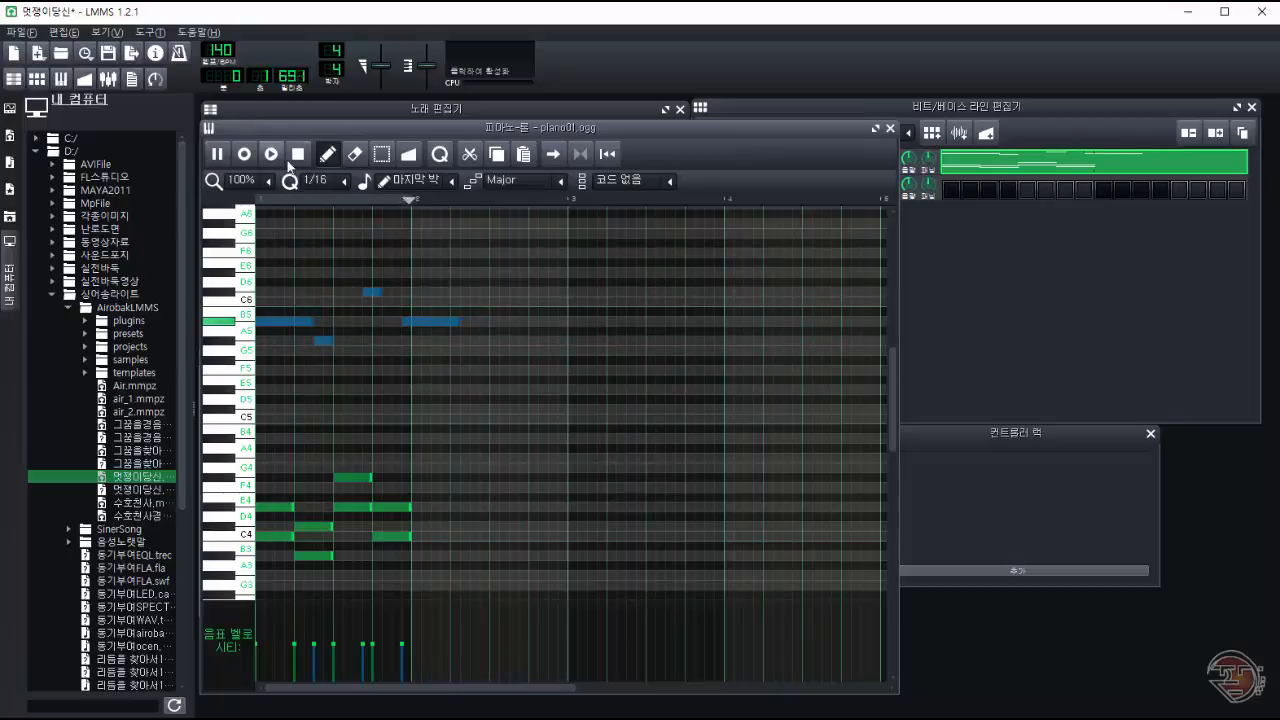
Step: Stretch every lower chord note to six sixteenths, placed end to end, and play the pattern
{"action": "left_click_drag", "start_coordinate": [411, 580], "coordinate": [412, 581]}
{"action": "left_click_drag", "start_coordinate": [292, 507], "coordinate": [319, 510]}
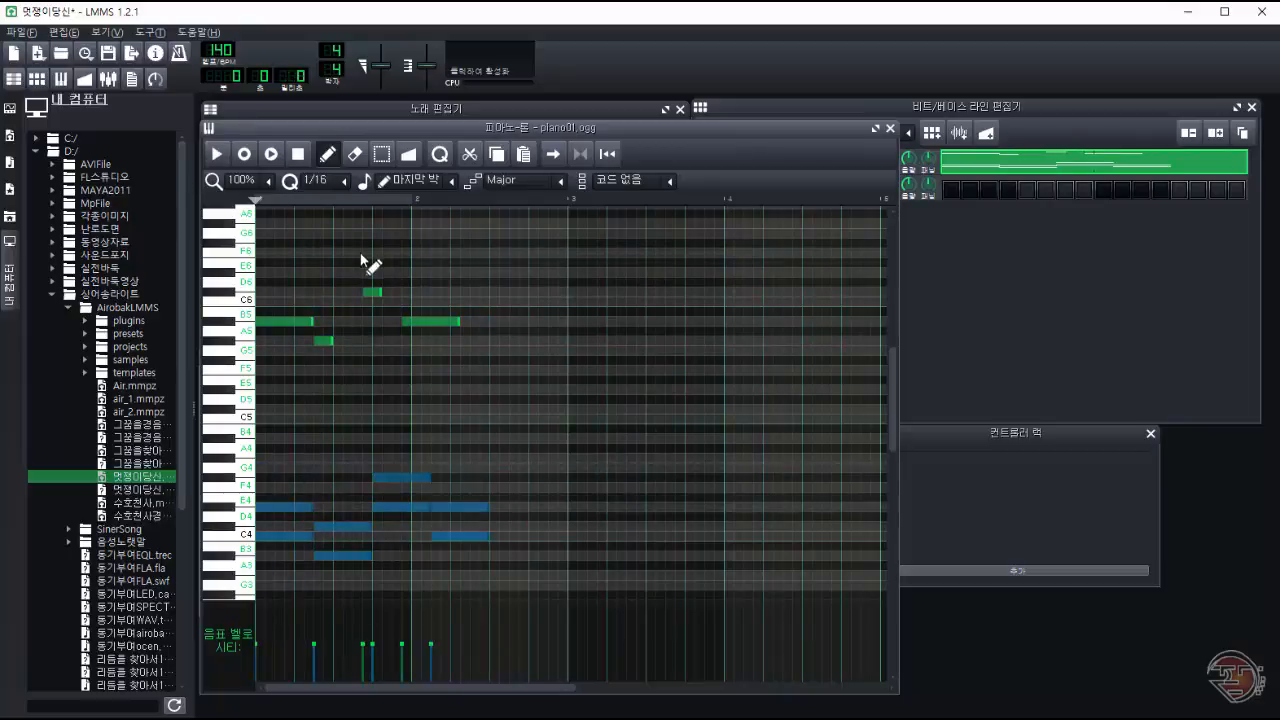
{"action": "left_click", "coordinate": [217, 153]}
Step: Start the third chord two sixteenths earlier and the fourth chord four sixteenths earlier, and play the result
{"action": "left_click", "coordinate": [382, 528], "text": "ctrl"}
{"action": "left_click_drag", "start_coordinate": [391, 480], "coordinate": [414, 511]}
{"action": "left_click_drag", "start_coordinate": [440, 537], "coordinate": [401, 537]}
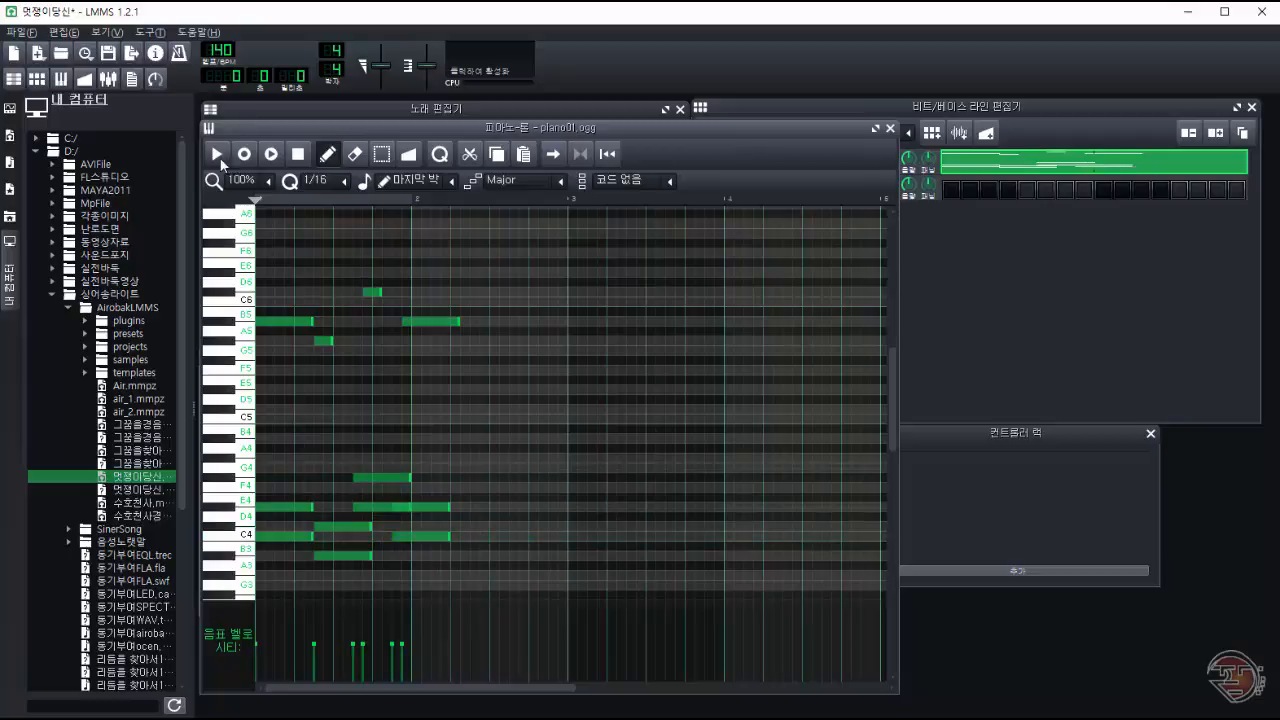
{"action": "left_click", "coordinate": [216, 153]}
Step: Shorten the opening melody note to two sixteenths and raise it to C6, with G#5 following directly for six sixteenths
{"action": "left_click_drag", "start_coordinate": [302, 263], "coordinate": [455, 375]}
{"action": "mouse_move", "coordinate": [311, 322]}
{"action": "left_mouse_down"}
{"action": "mouse_move", "coordinate": [287, 323]}
{"action": "mouse_move", "coordinate": [322, 343]}
{"action": "left_mouse_up"}
{"action": "key", "text": "ctrl+z"}
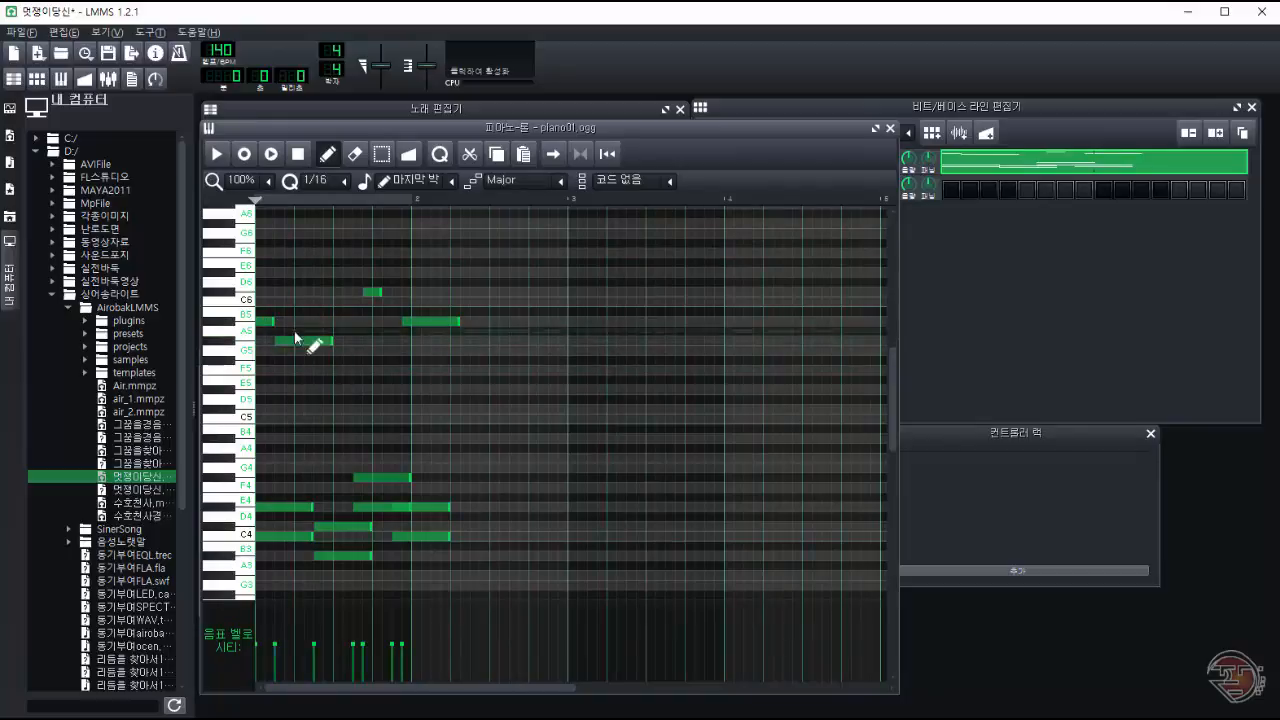
{"action": "left_click", "coordinate": [217, 154]}
{"action": "left_click", "coordinate": [298, 154]}
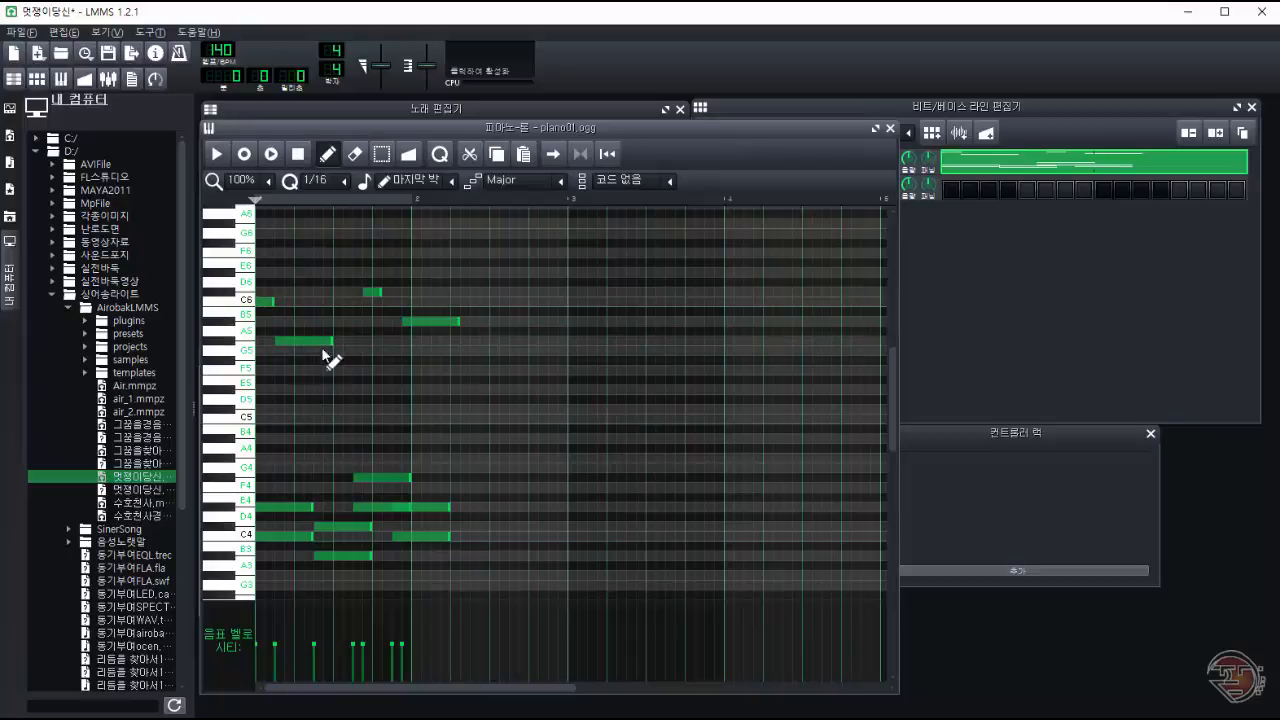
Step: Lengthen the opening C6 to four sixteenths, start the G#5 on the second beat, and play the pattern
{"action": "left_click_drag", "start_coordinate": [317, 342], "coordinate": [327, 342]}
{"action": "left_click", "coordinate": [213, 158]}
{"action": "left_click", "coordinate": [218, 156]}
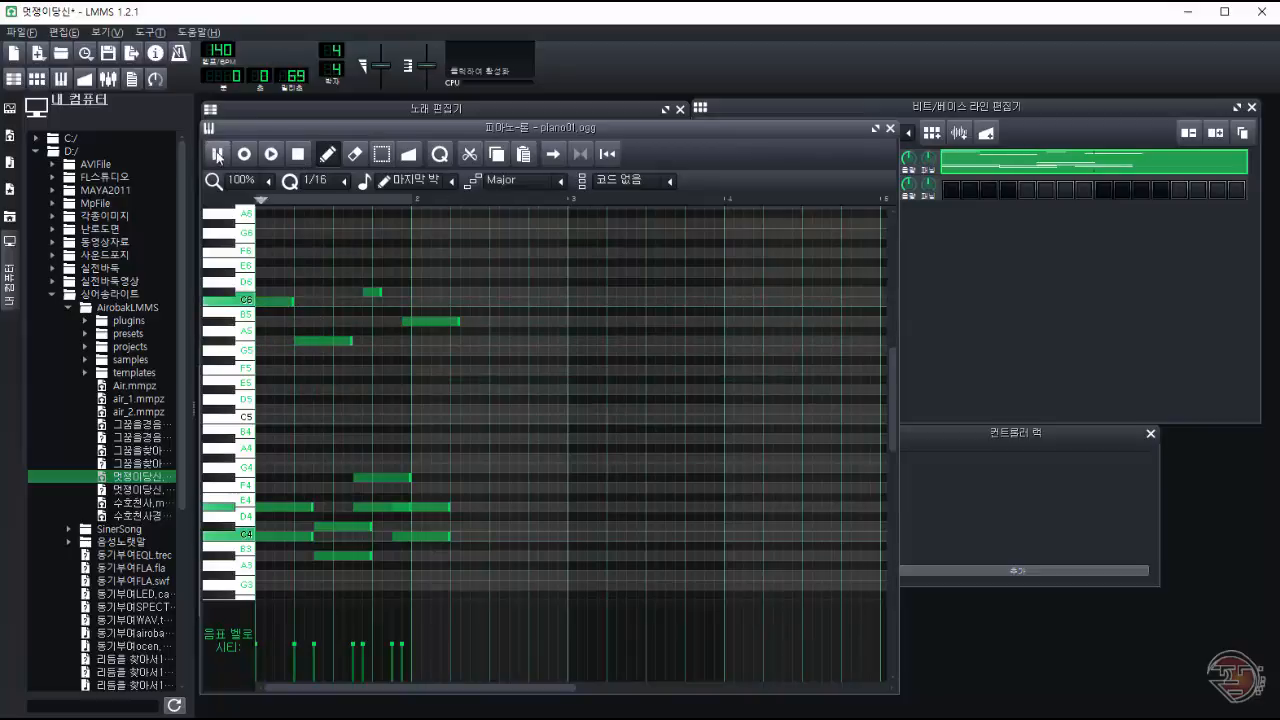
{"action": "left_click", "coordinate": [214, 156]}
{"action": "left_click", "coordinate": [300, 157]}
Step: Lower the opening melody note to A#5, start the G#5 two sixteenths later, and play the pattern
{"action": "left_click_drag", "start_coordinate": [279, 302], "coordinate": [339, 338]}
{"action": "left_click", "coordinate": [215, 155]}
{"action": "key", "text": "space"}
{"action": "left_click", "coordinate": [216, 156]}
{"action": "left_click", "coordinate": [299, 156]}
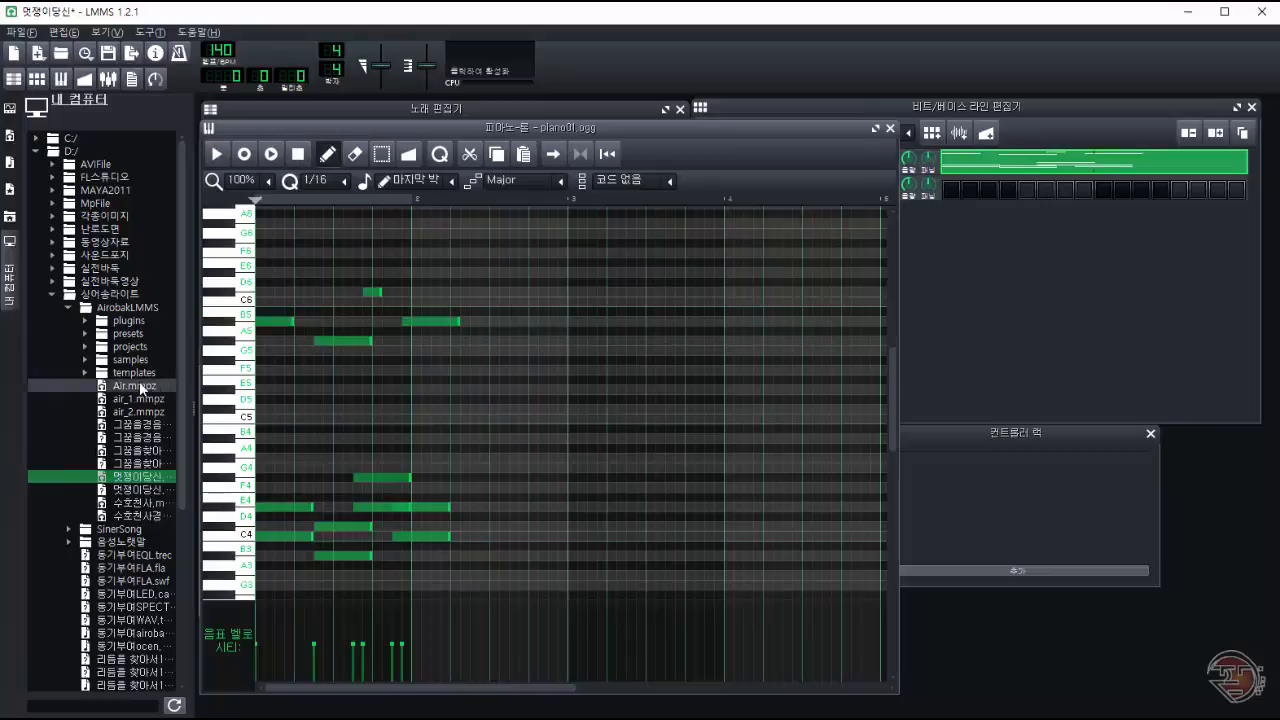
Step: Retime the four chords to four, six, four and six sixteenths in line with the melody, with G#5 on the second beat
{"action": "left_click_drag", "start_coordinate": [287, 445], "coordinate": [422, 572]}
{"action": "left_click_drag", "start_coordinate": [310, 507], "coordinate": [292, 509]}
{"action": "key", "text": "Escape"}
{"action": "left_click_drag", "start_coordinate": [332, 557], "coordinate": [352, 556]}
{"action": "left_click_drag", "start_coordinate": [348, 478], "coordinate": [462, 537]}
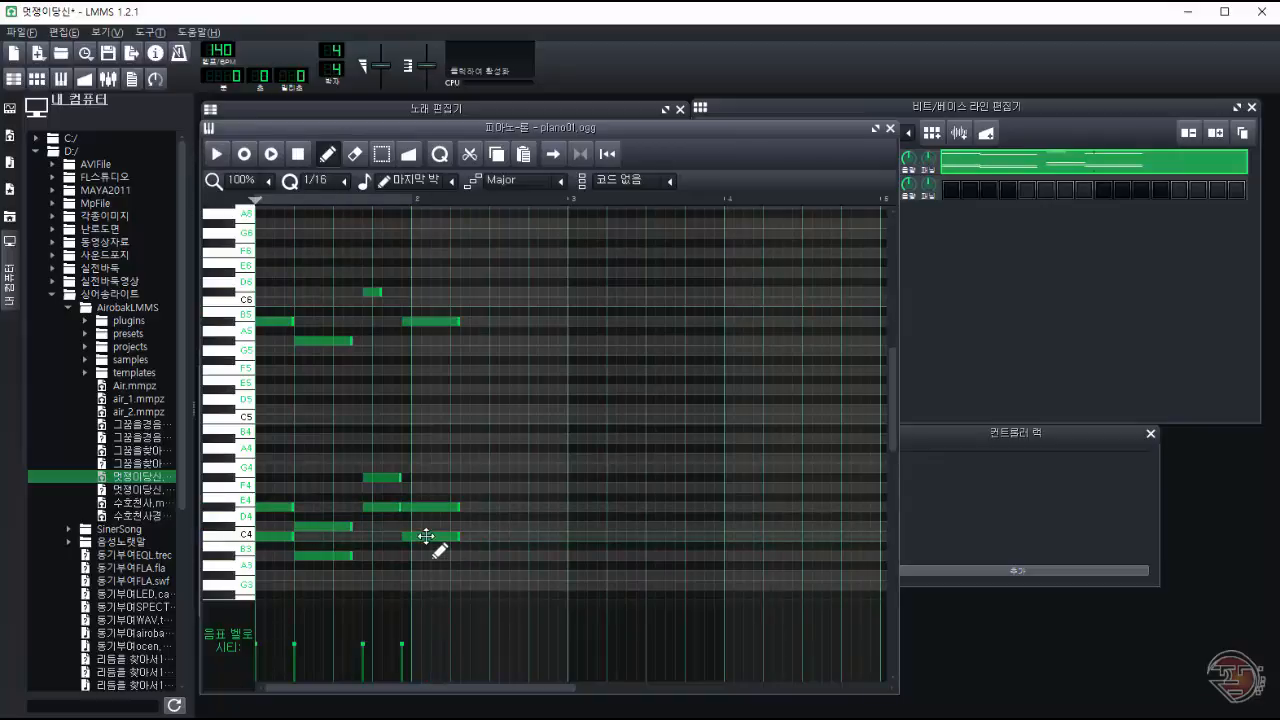
Step: Extend the final A#5 and its chord to thirteen sixteenths and play the pattern
{"action": "left_click_drag", "start_coordinate": [460, 297], "coordinate": [528, 537]}
{"action": "key", "text": "space"}
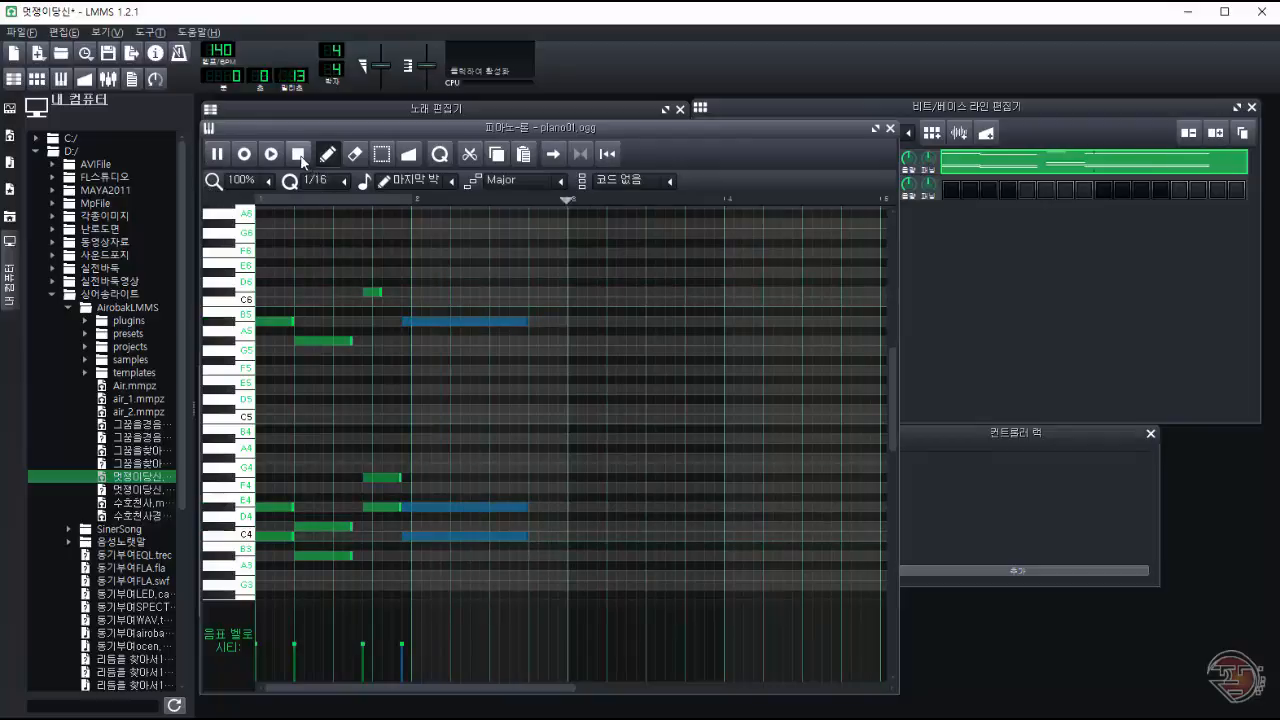
{"action": "key", "text": "space"}
Step: Shift the C#6, the third chord and the long final notes one sixteenth earlier
{"action": "left_click", "coordinate": [376, 291]}
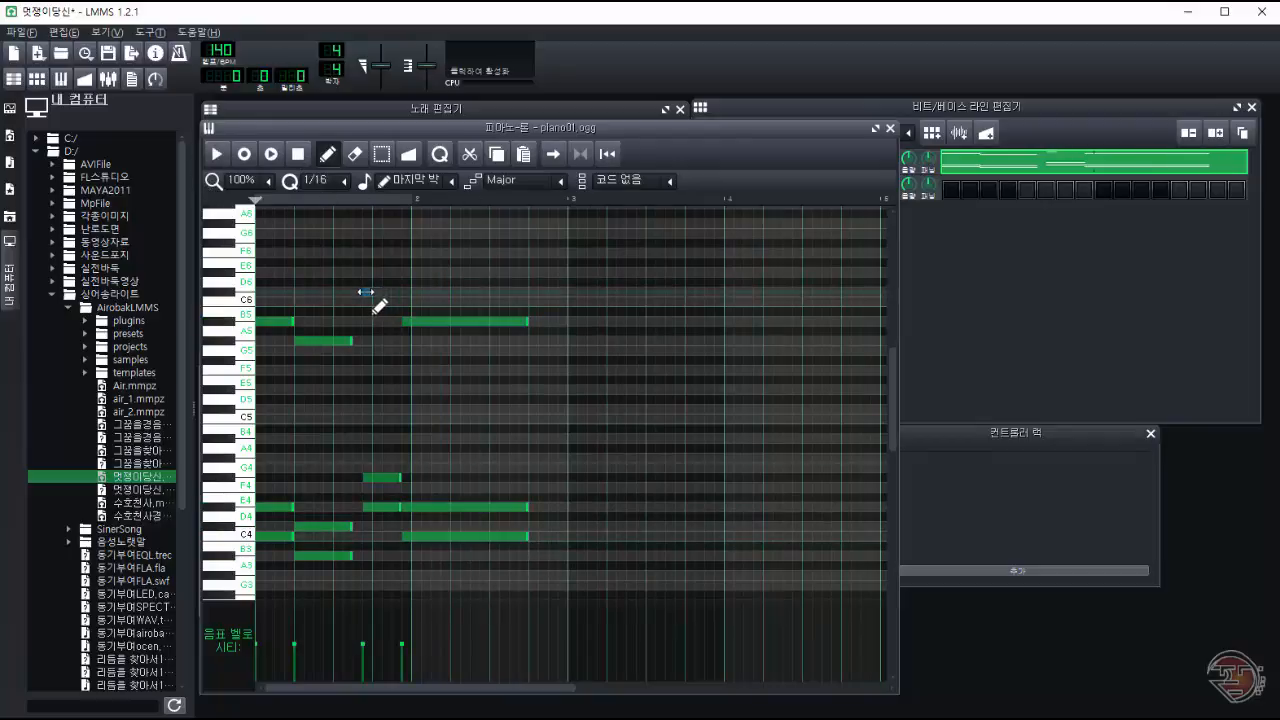
{"action": "left_click_drag", "start_coordinate": [380, 477], "coordinate": [360, 505]}
{"action": "left_click_drag", "start_coordinate": [449, 505], "coordinate": [438, 506]}
{"action": "left_click_drag", "start_coordinate": [423, 540], "coordinate": [410, 540]}
{"action": "left_click_drag", "start_coordinate": [430, 320], "coordinate": [420, 320]}
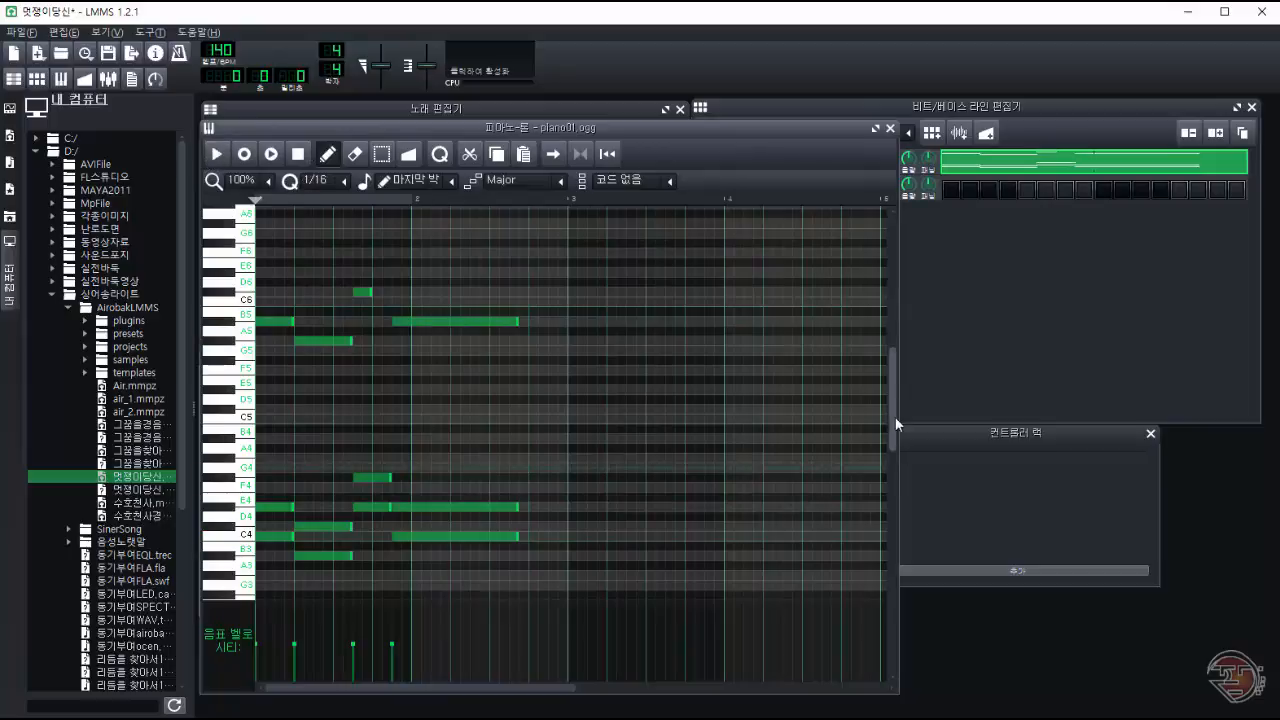
Step: Raise the four upper melody notes five semitones to D#6, C#6, F#6 and D#6, and play the pattern
{"action": "scroll", "coordinate": [309, 329], "scroll_direction": "up", "scroll_amount": 3}
{"action": "left_click_drag", "start_coordinate": [295, 330], "coordinate": [475, 452]}
{"action": "left_click_drag", "start_coordinate": [440, 399], "coordinate": [479, 361]}
{"action": "left_click", "coordinate": [217, 154]}
{"action": "left_click", "coordinate": [297, 157]}
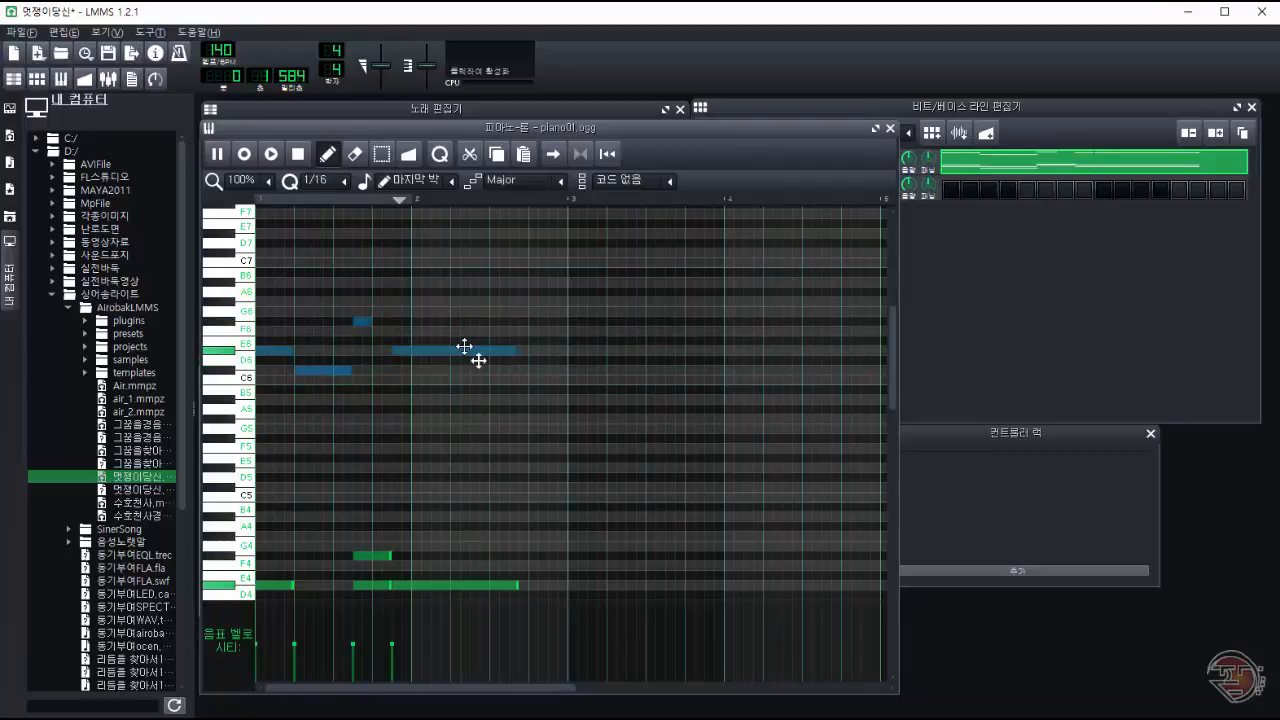
Step: Raise the third melody note to G6 and the second to F6, playing the pattern to check them
{"action": "left_click", "coordinate": [259, 300], "text": "ctrl"}
{"action": "left_click_drag", "start_coordinate": [363, 322], "coordinate": [363, 311]}
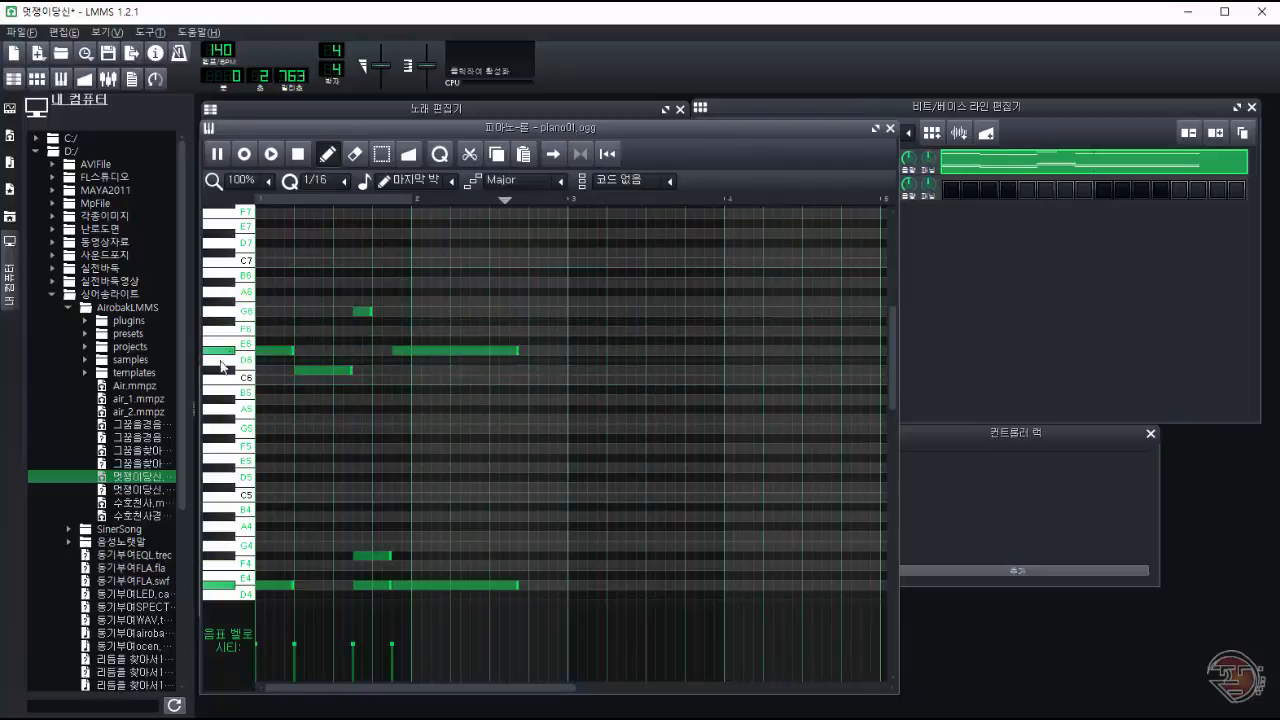
{"action": "key", "text": "space"}
{"action": "left_click_drag", "start_coordinate": [323, 371], "coordinate": [323, 331]}
{"action": "key", "text": "space"}
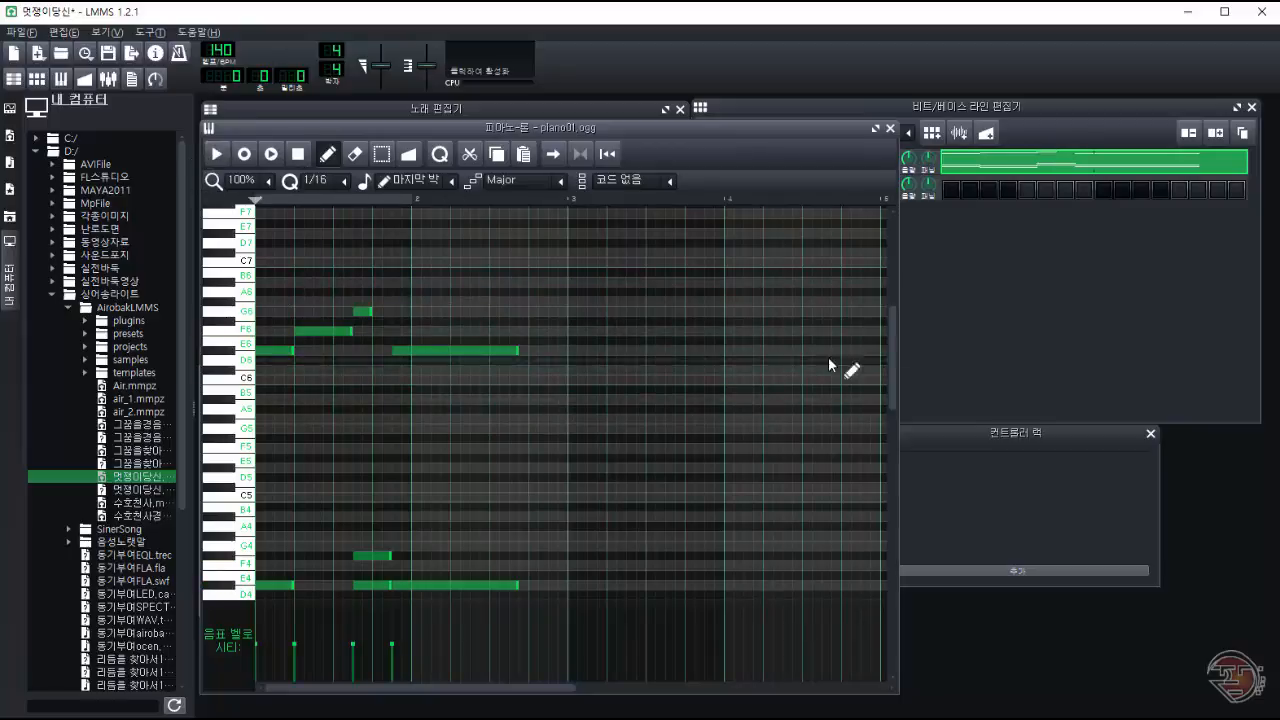
Step: Move the second chord's A#3 up to D#4 and play the pattern
{"action": "left_click_drag", "start_coordinate": [890, 358], "coordinate": [890, 400]}
{"action": "left_click", "coordinate": [335, 488]}
{"action": "left_click", "coordinate": [215, 153]}
{"action": "left_click", "coordinate": [299, 160]}
{"action": "left_click_drag", "start_coordinate": [320, 488], "coordinate": [328, 508]}
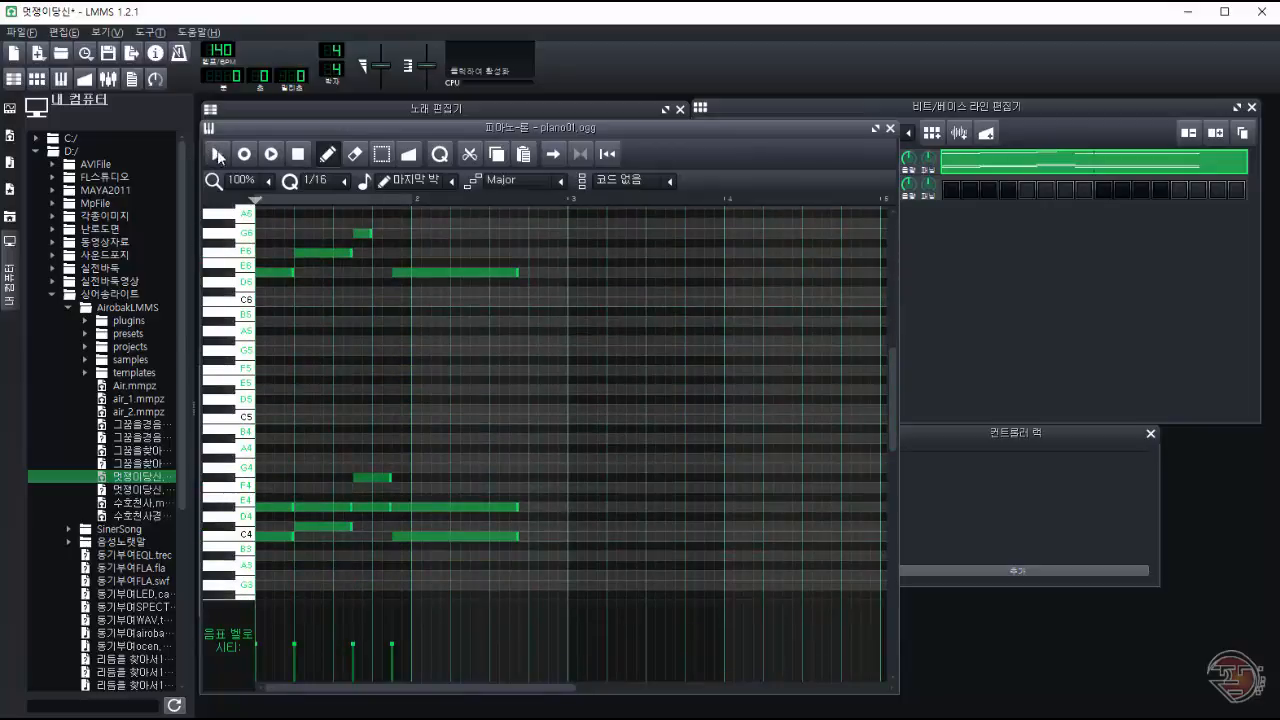
{"action": "left_click", "coordinate": [216, 155]}
{"action": "left_click", "coordinate": [297, 158]}
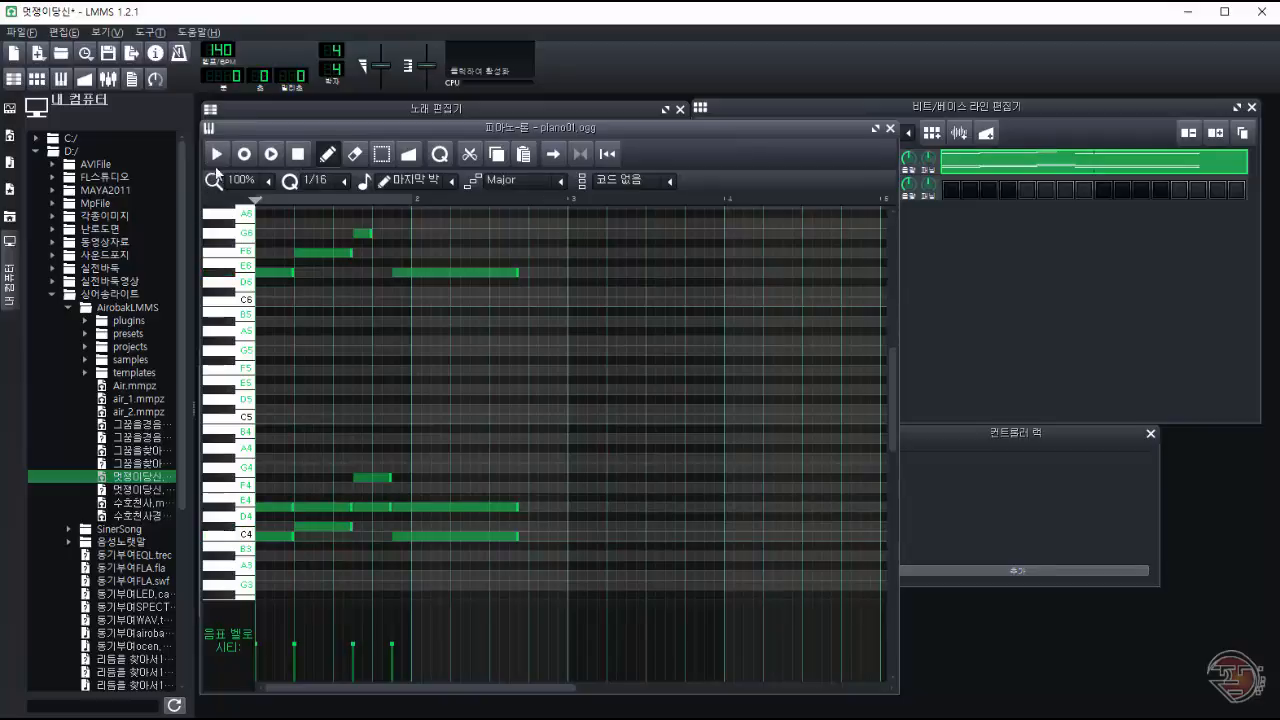
Step: Add trumpet.ds from the drumsynth instrument samples as a new track in the beat/bassline editor
{"action": "left_click", "coordinate": [991, 317]}
{"action": "left_click", "coordinate": [10, 161]}
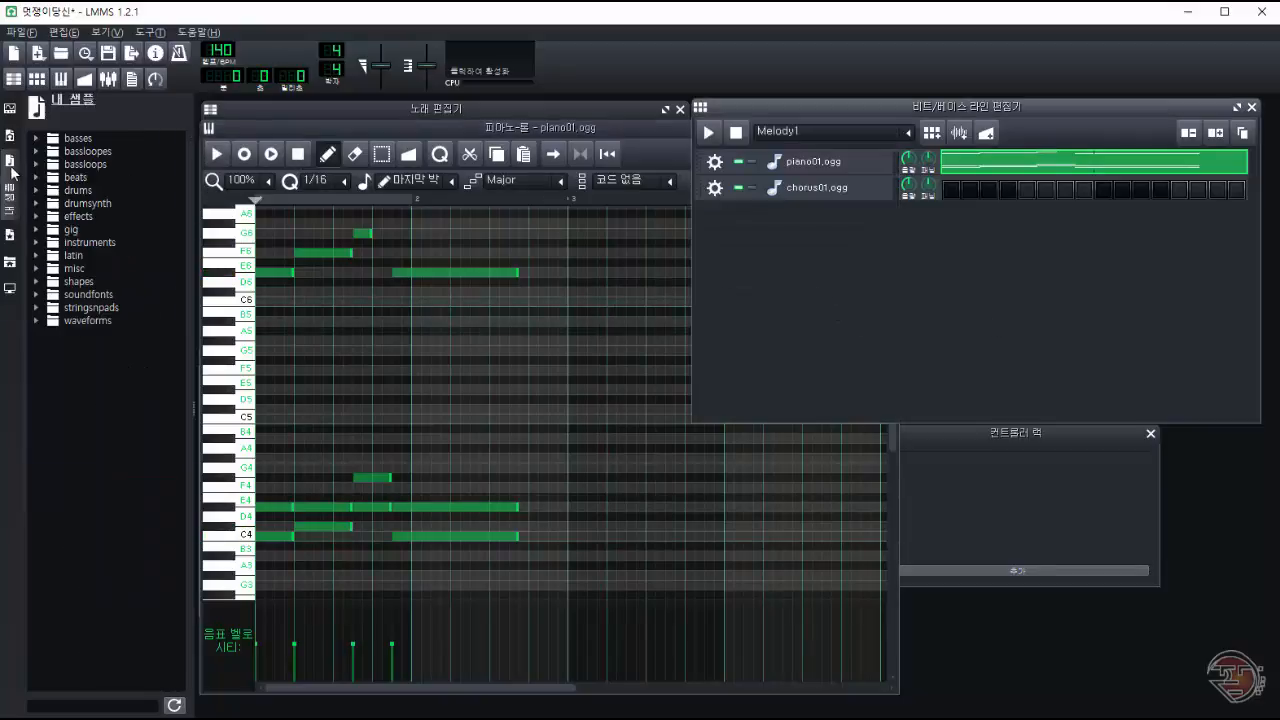
{"action": "double_click", "coordinate": [85, 203]}
{"action": "double_click", "coordinate": [104, 307]}
{"action": "double_click", "coordinate": [115, 503]}
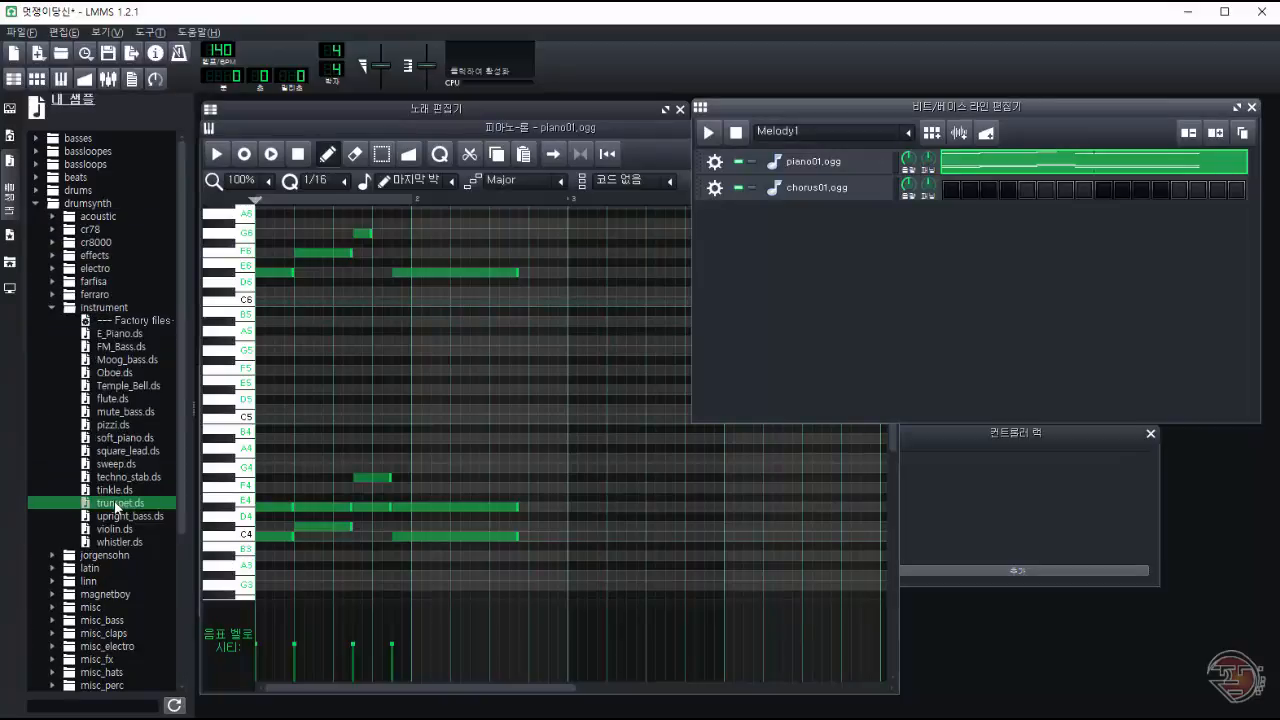
Step: Copy the four upper piano melody notes into the trumpet.ds track's Melody1 pattern
{"action": "left_click_drag", "start_coordinate": [400, 337], "coordinate": [288, 224]}
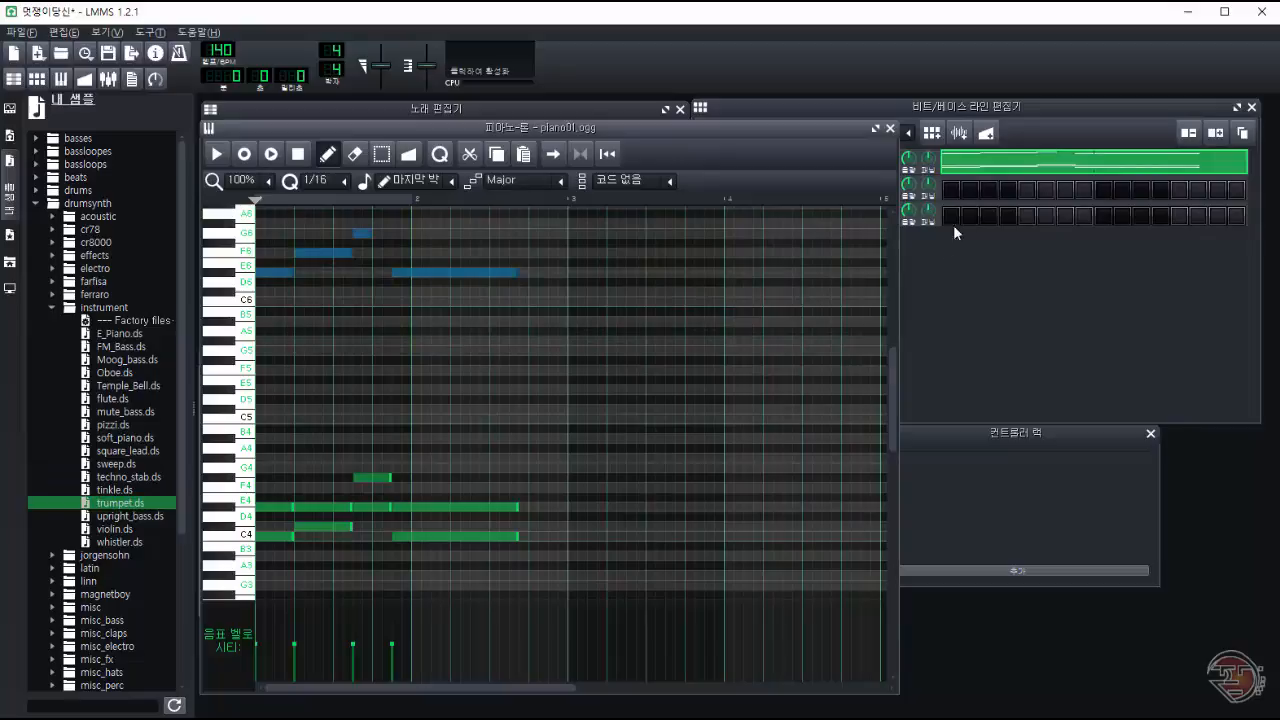
{"action": "right_click", "coordinate": [950, 215]}
{"action": "left_click", "coordinate": [1000, 226]}
{"action": "key", "text": "ctrl+v"}
{"action": "left_click", "coordinate": [217, 154]}
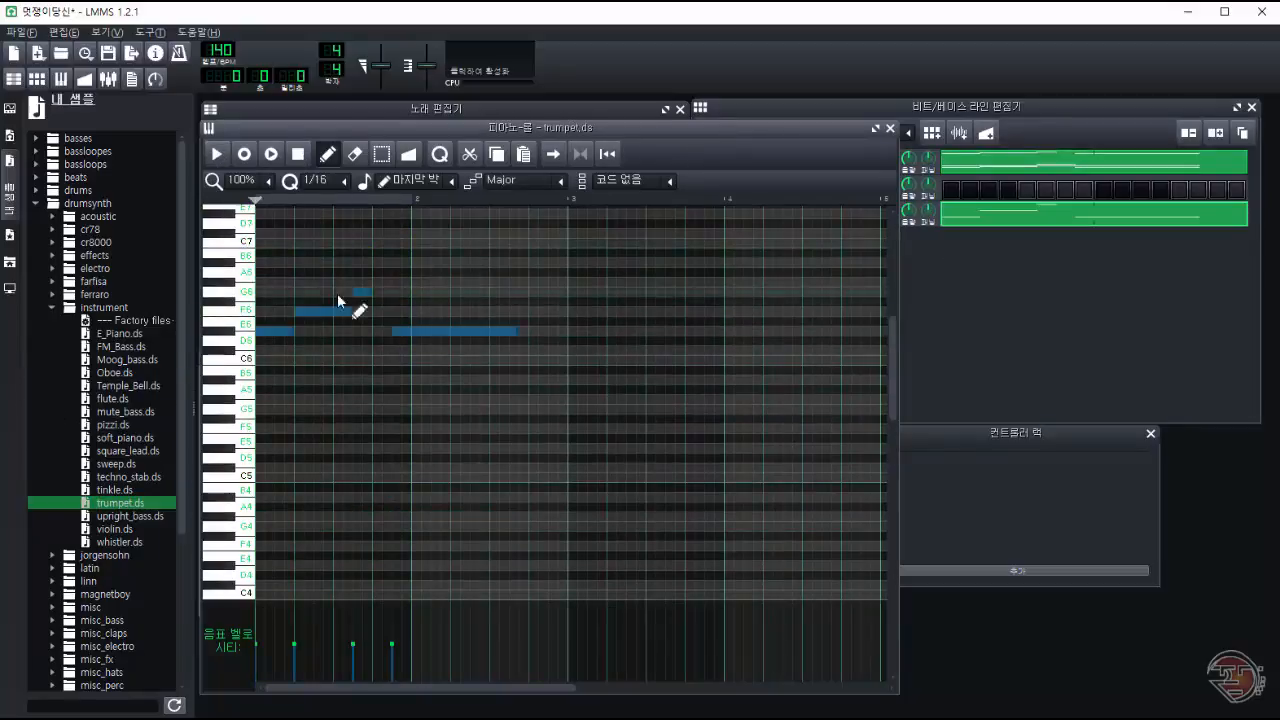
Step: Transpose the pasted trumpet notes two octaves down to D#4, F4, G4 and D#4 while listening to the pattern
{"action": "left_click_drag", "start_coordinate": [360, 291], "coordinate": [345, 479]}
{"action": "left_click_drag", "start_coordinate": [895, 340], "coordinate": [895, 425]}
{"action": "left_click_drag", "start_coordinate": [363, 322], "coordinate": [339, 440]}
{"action": "left_click", "coordinate": [215, 154]}
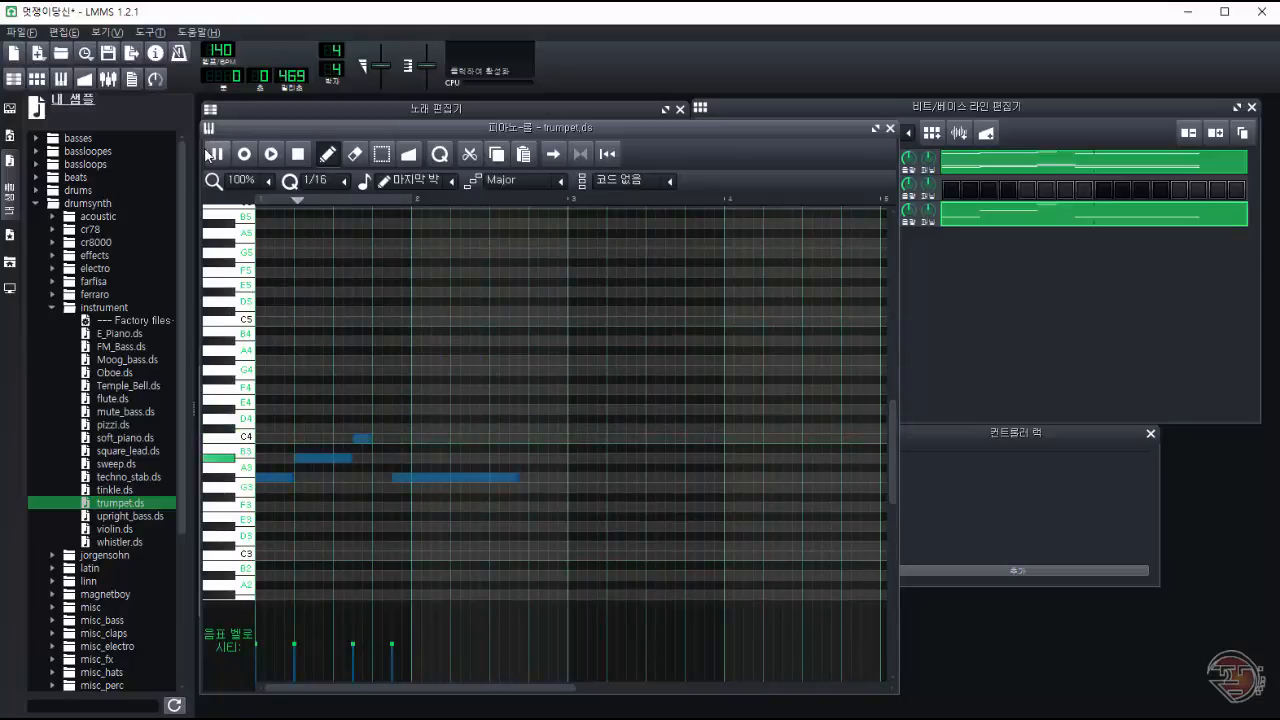
{"action": "left_click_drag", "start_coordinate": [478, 478], "coordinate": [461, 401]}
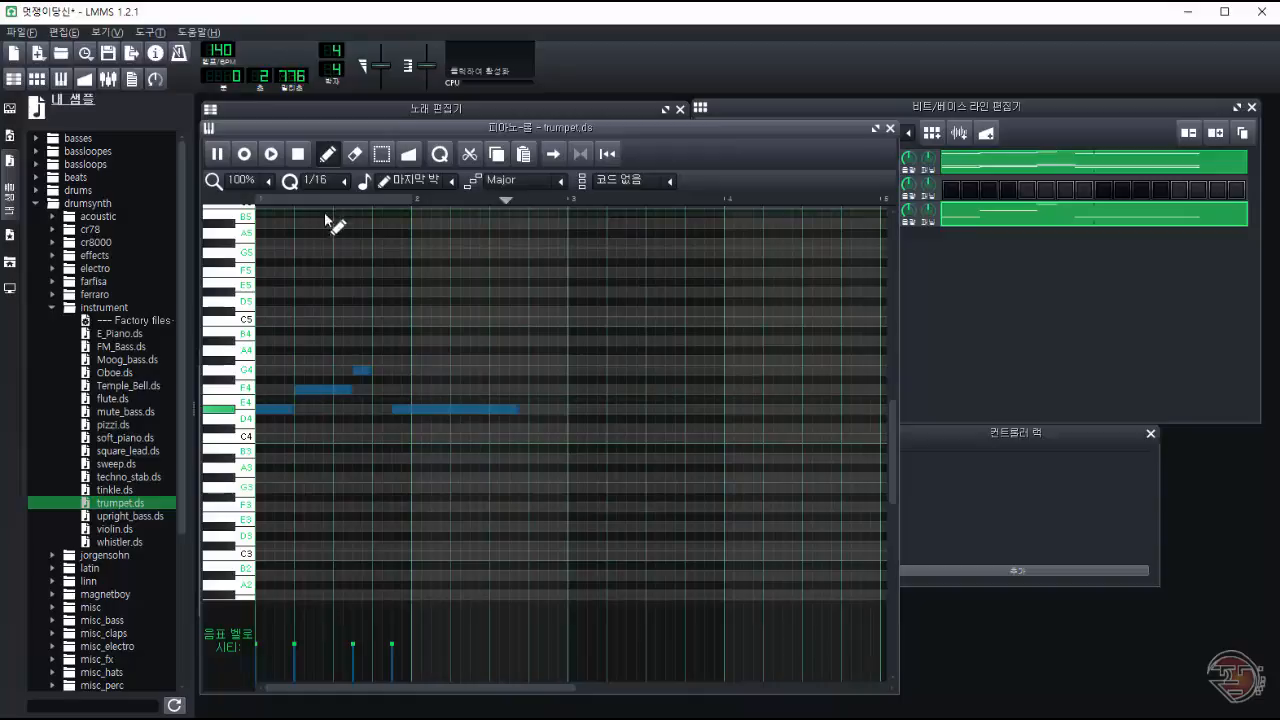
Step: Lengthen the trumpet's third note to four sixteenths and play all Melody1 tracks together
{"action": "left_click", "coordinate": [375, 389], "text": "ctrl"}
{"action": "left_click_drag", "start_coordinate": [370, 371], "coordinate": [389, 372]}
{"action": "key", "text": "space"}
{"action": "left_click", "coordinate": [963, 388]}
{"action": "key", "text": "space"}
{"action": "left_click", "coordinate": [736, 132]}
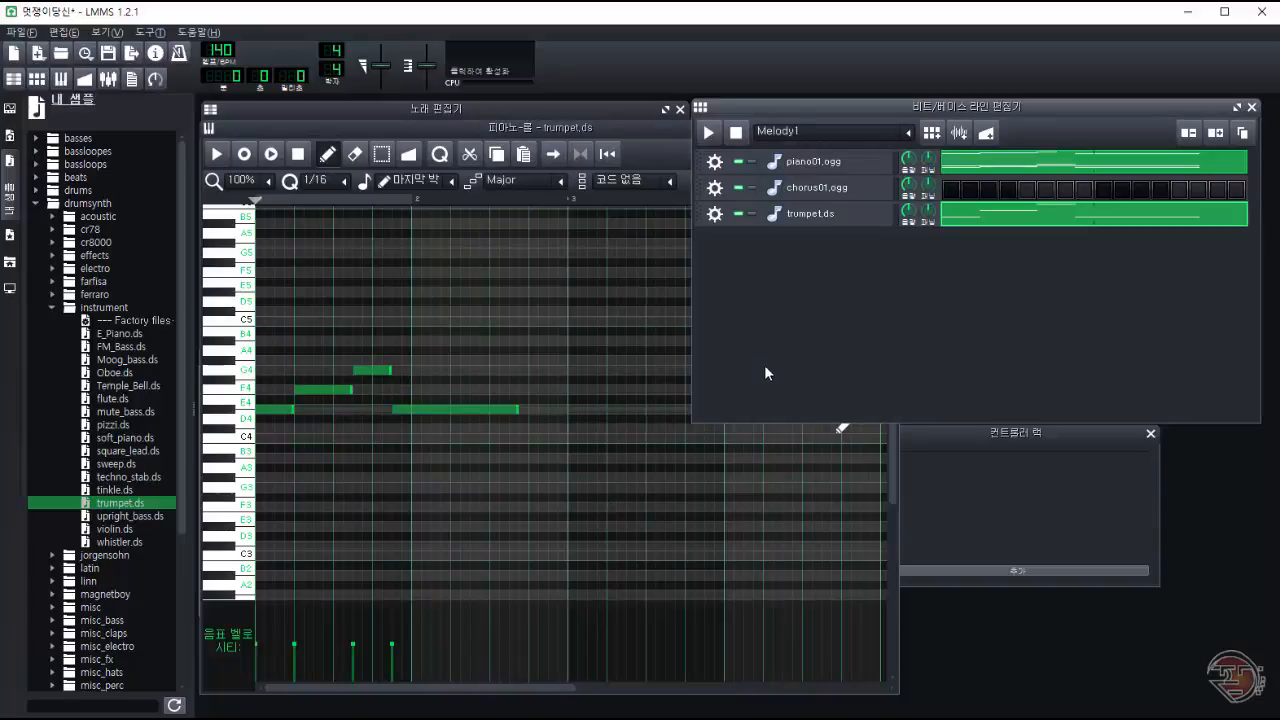
{"action": "left_click", "coordinate": [707, 134]}
Step: Lower the trumpet's third note to C#4 and raise its last note to F4, playing Melody1 after the changes
{"action": "left_click_drag", "start_coordinate": [374, 371], "coordinate": [437, 389]}
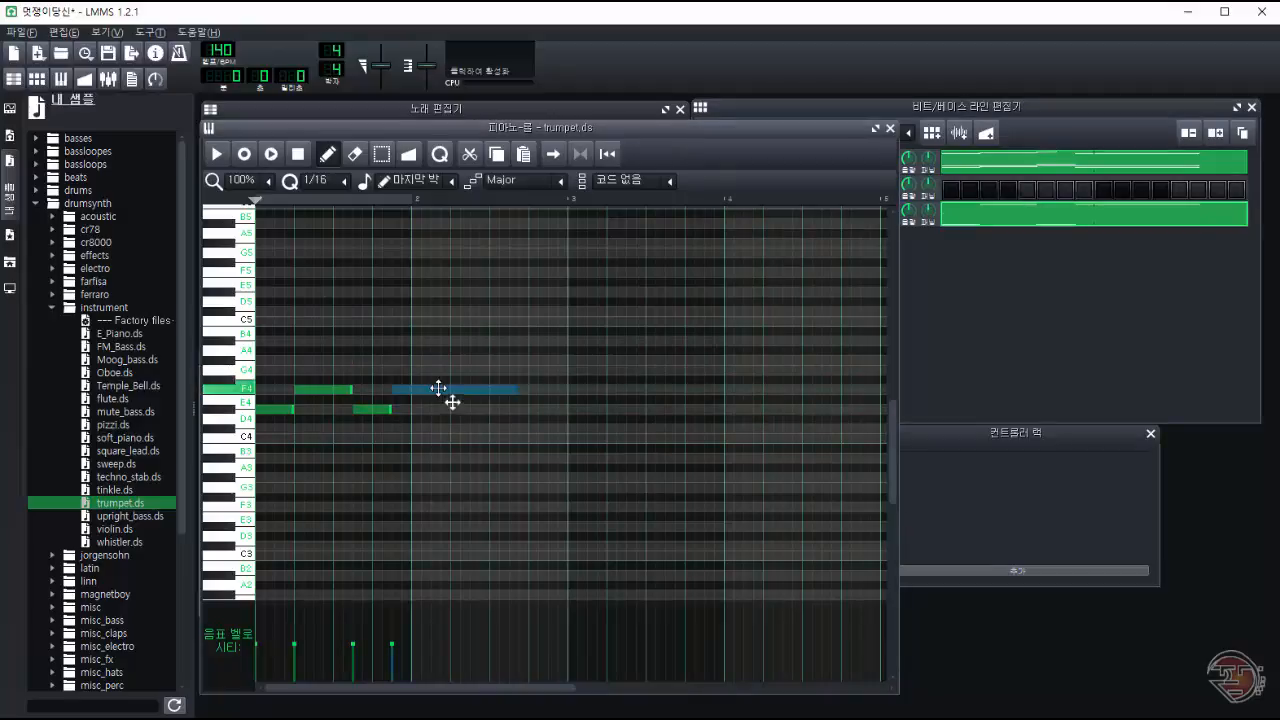
{"action": "left_click", "coordinate": [944, 283]}
{"action": "left_click", "coordinate": [707, 132]}
{"action": "left_click", "coordinate": [739, 133]}
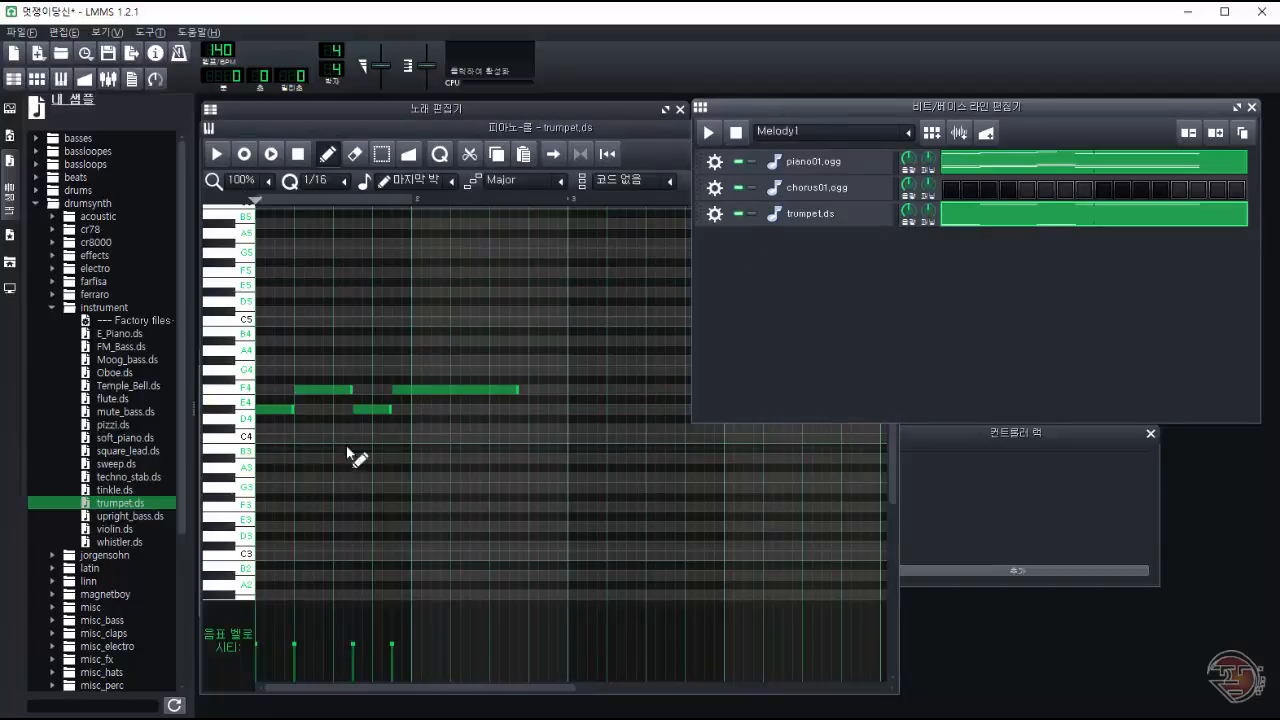
{"action": "left_click_drag", "start_coordinate": [368, 410], "coordinate": [368, 432]}
{"action": "left_click", "coordinate": [993, 177]}
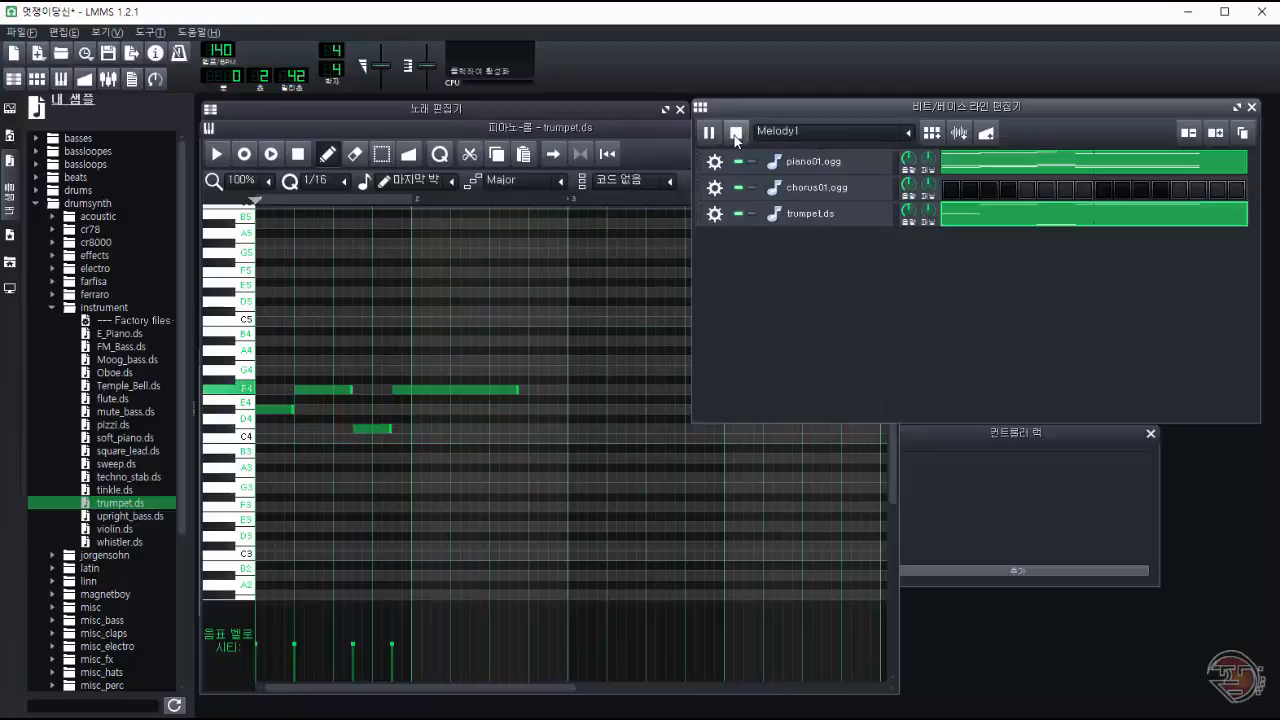
Step: In the piano pattern, lower the third melody note to C6 and its chord to C4 and G#3, and play Melody1
{"action": "double_click", "coordinate": [958, 166]}
{"action": "left_click_drag", "start_coordinate": [369, 449], "coordinate": [366, 547]}
{"action": "left_click_drag", "start_coordinate": [369, 477], "coordinate": [373, 505]}
{"action": "scroll", "coordinate": [375, 361], "scroll_direction": "up", "scroll_amount": 3}
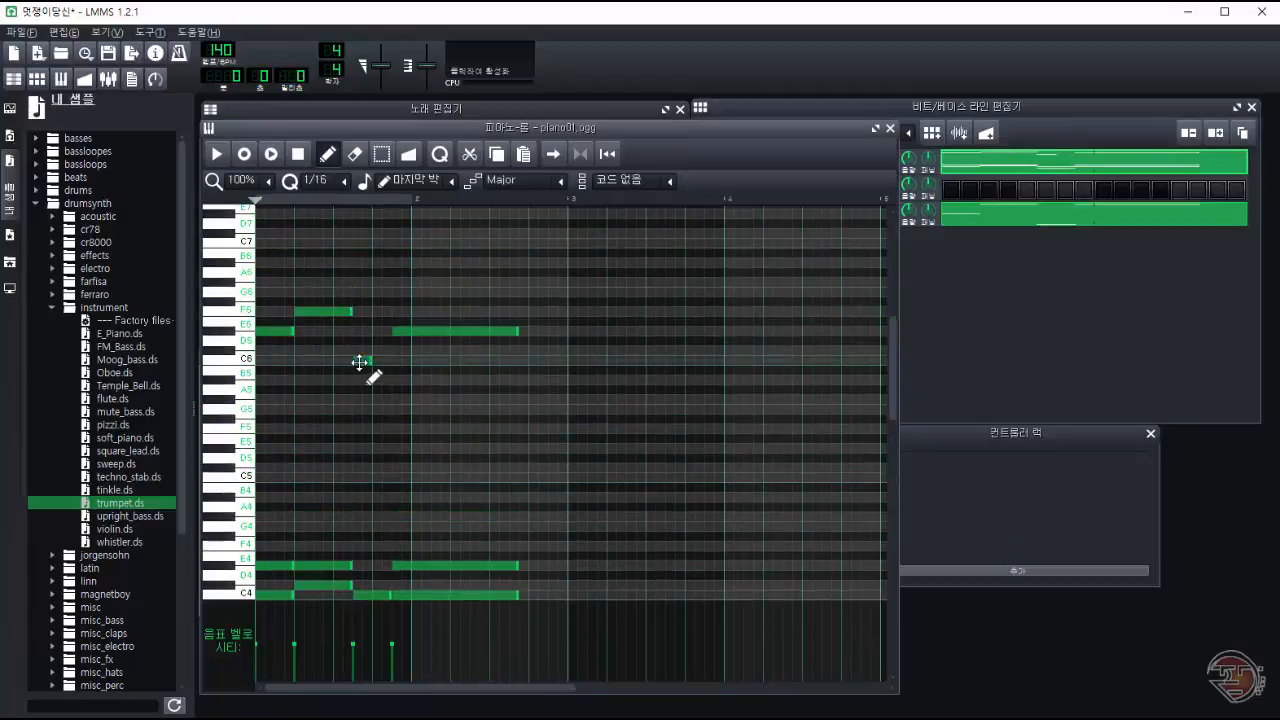
{"action": "left_click", "coordinate": [1038, 128]}
{"action": "left_click_drag", "start_coordinate": [892, 463], "coordinate": [895, 403]}
{"action": "key", "text": "space"}
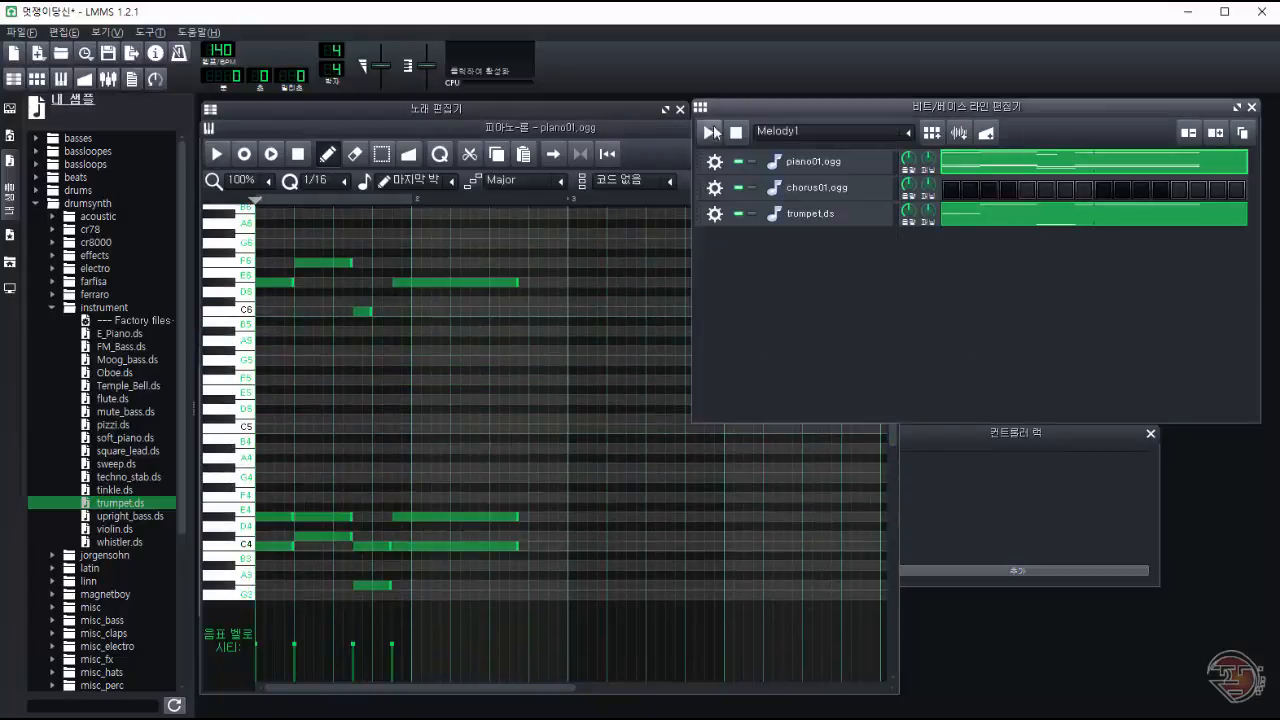
Step: Raise the trumpet pattern's first note to G4 and play Melody1 with it
{"action": "double_click", "coordinate": [967, 226]}
{"action": "left_click", "coordinate": [736, 132]}
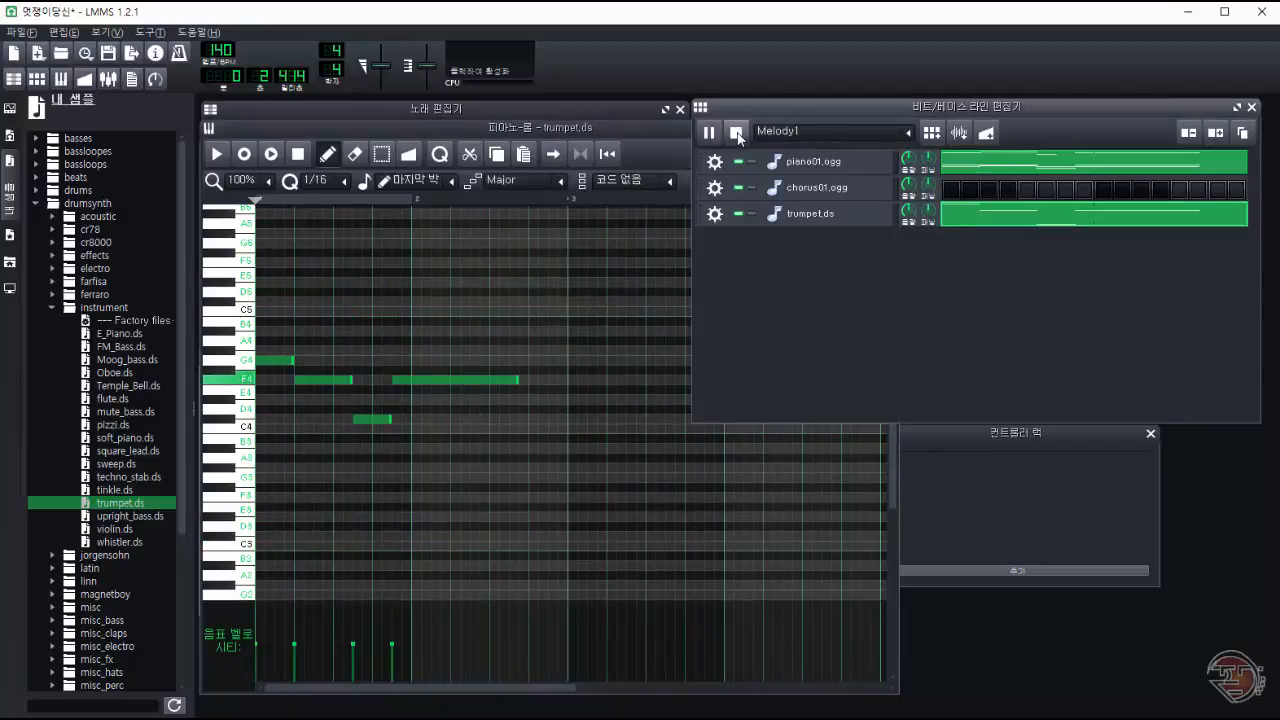
{"action": "mouse_move", "coordinate": [274, 360]}
{"action": "left_mouse_down"}
{"action": "mouse_move", "coordinate": [277, 379]}
{"action": "mouse_move", "coordinate": [280, 360]}
{"action": "left_mouse_up"}
{"action": "left_click", "coordinate": [736, 133]}
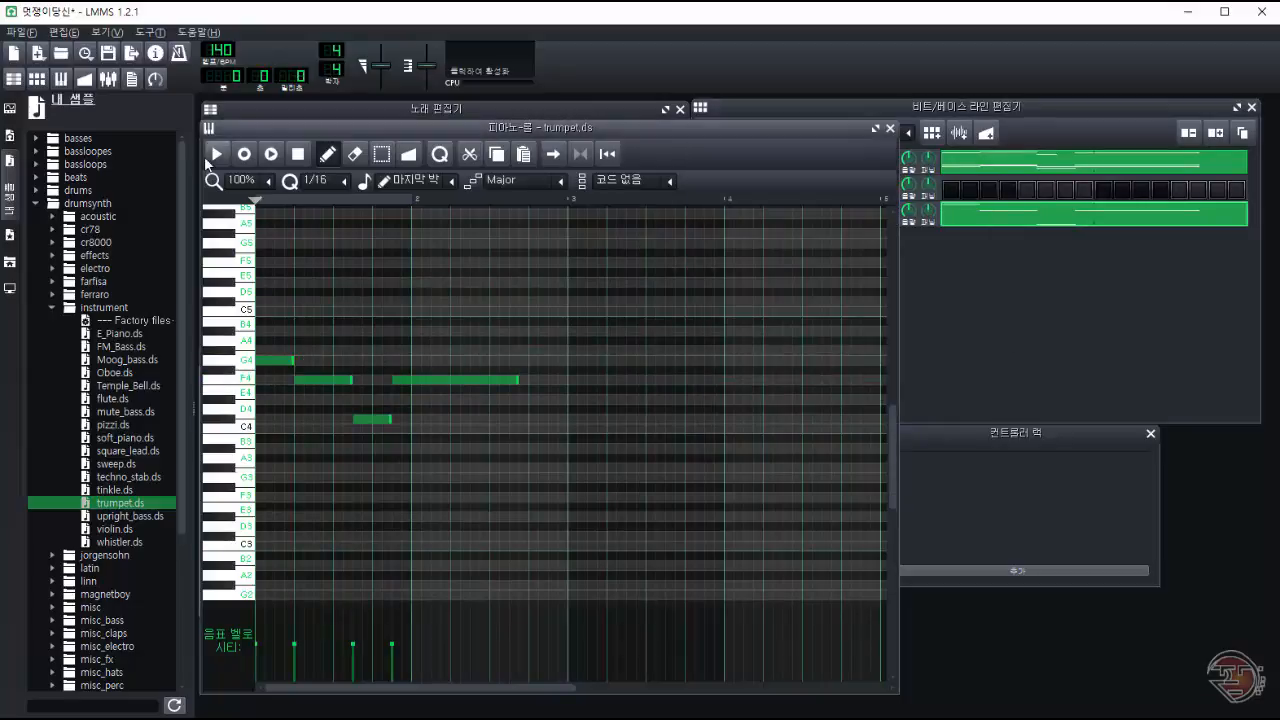
Step: Play and stop the full Melody1 pattern, and bring the Song Editor to the front
{"action": "left_click", "coordinate": [711, 135]}
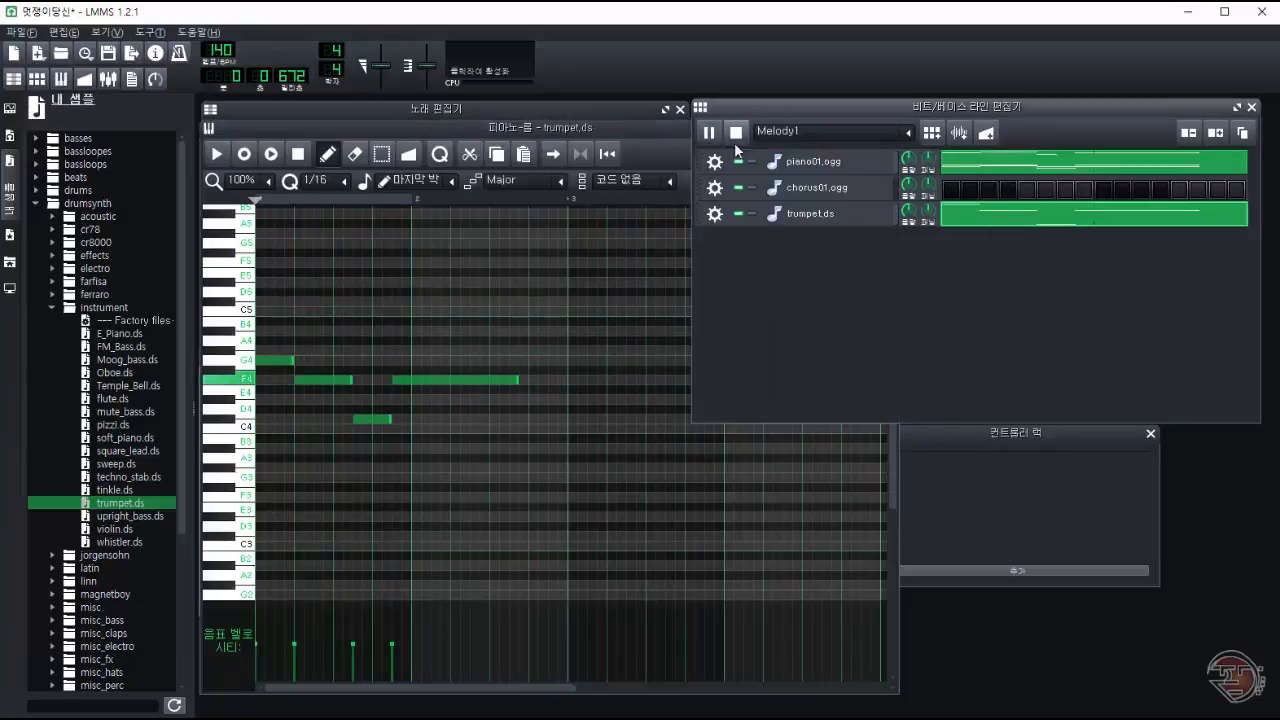
{"action": "left_click", "coordinate": [735, 136]}
{"action": "left_click", "coordinate": [607, 107]}
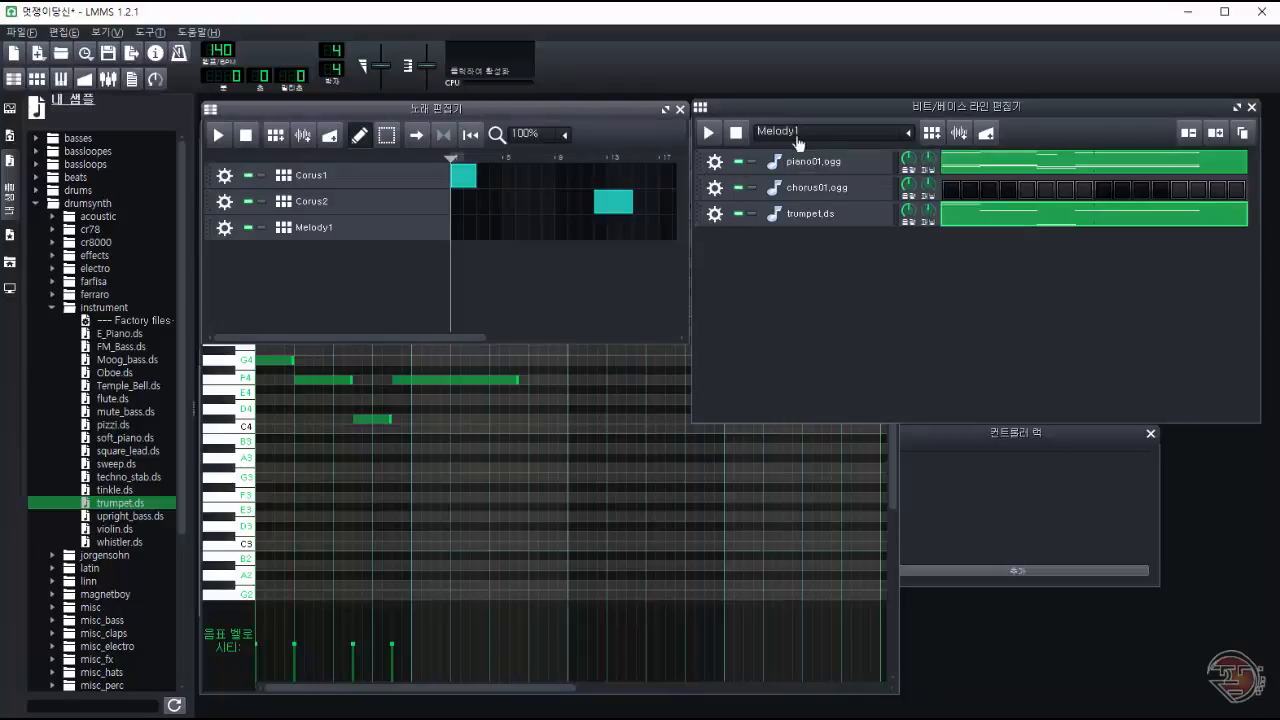
Step: Open Melody1's piano01.ogg pattern in the piano roll and play it
{"action": "double_click", "coordinate": [966, 171]}
{"action": "scroll", "coordinate": [889, 379], "scroll_direction": "up", "scroll_amount": 2}
{"action": "left_click", "coordinate": [216, 155]}
{"action": "left_click", "coordinate": [297, 154]}
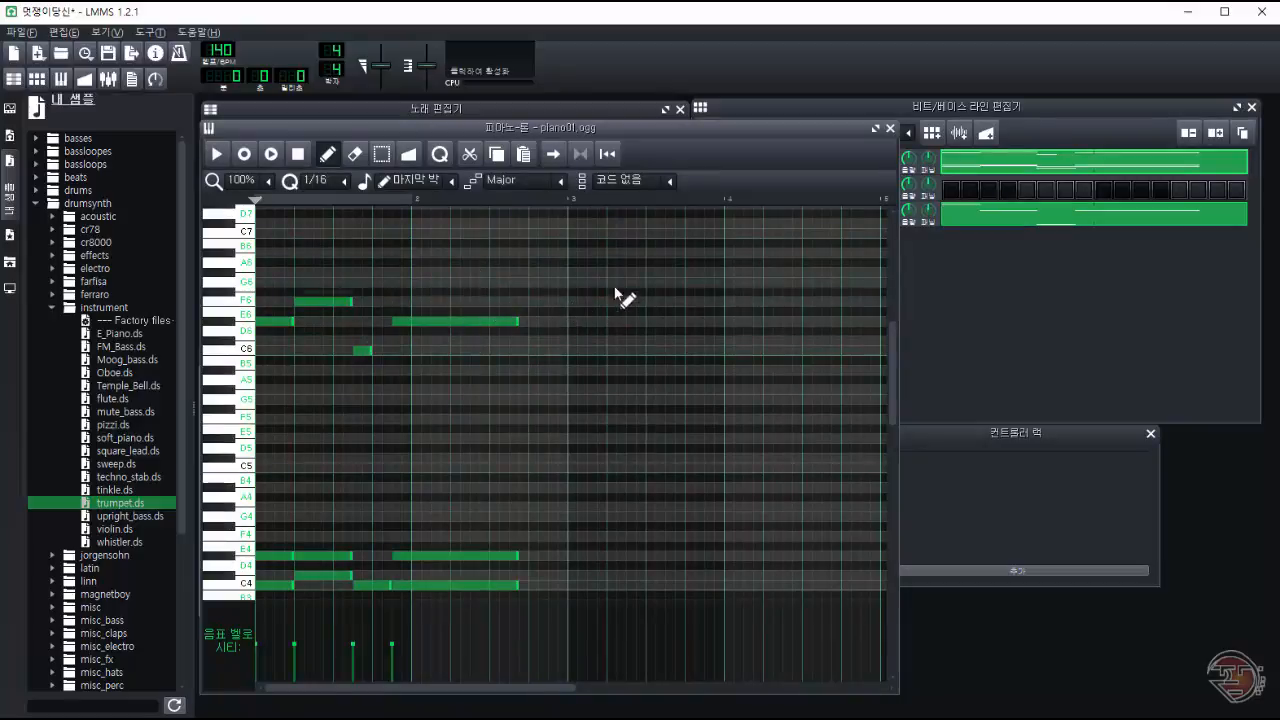
Step: From bar 3, add a sixteenth-note piano run F6, D#6, C#6, C6, A#5, G#5, ending on a four-sixteenth G5, and play it
{"action": "left_click", "coordinate": [576, 301]}
{"action": "left_click", "coordinate": [596, 321]}
{"action": "left_click", "coordinate": [615, 341]}
{"action": "left_click", "coordinate": [635, 350]}
{"action": "left_click", "coordinate": [674, 391]}
{"action": "left_click", "coordinate": [692, 401]}
{"action": "left_click_drag", "start_coordinate": [702, 402], "coordinate": [765, 404]}
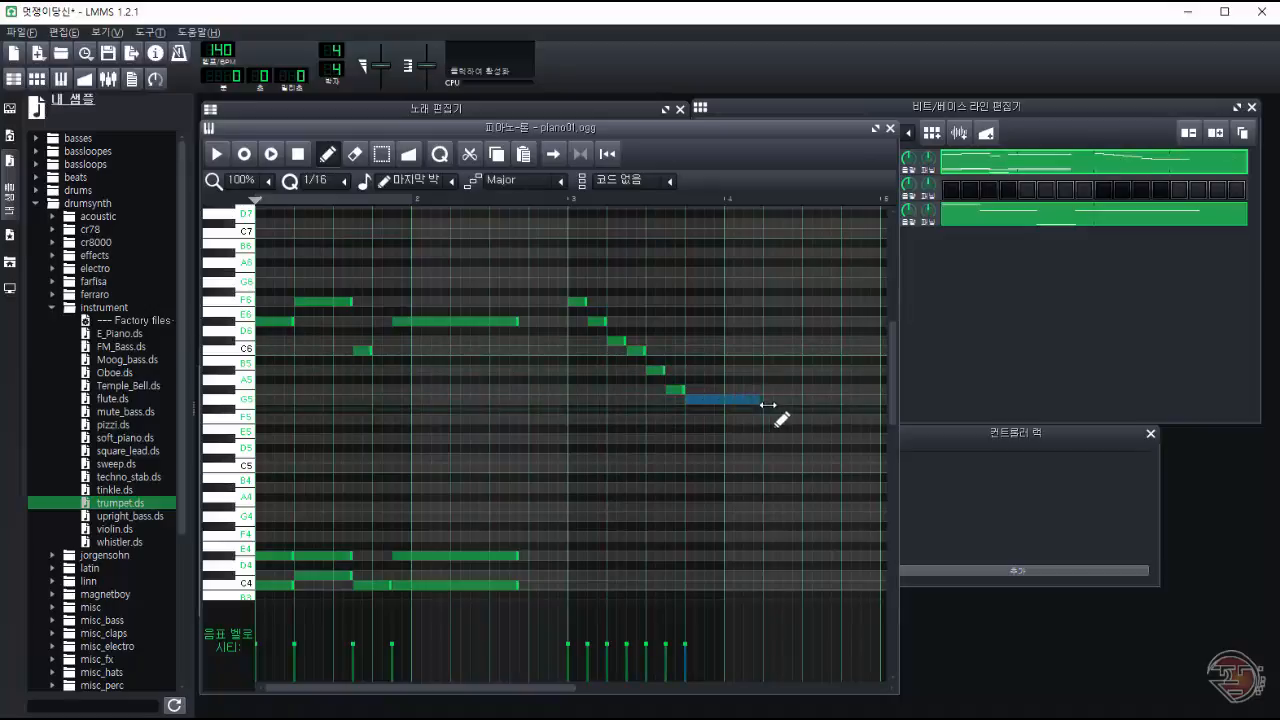
{"action": "left_click", "coordinate": [216, 155]}
{"action": "key", "text": "space"}
Step: Try an overlapping accompaniment of D#4, C#4, C4, A#3, G#3 and G3 under the bar 3 piano run and play it
{"action": "left_click_drag", "start_coordinate": [892, 377], "coordinate": [892, 413]}
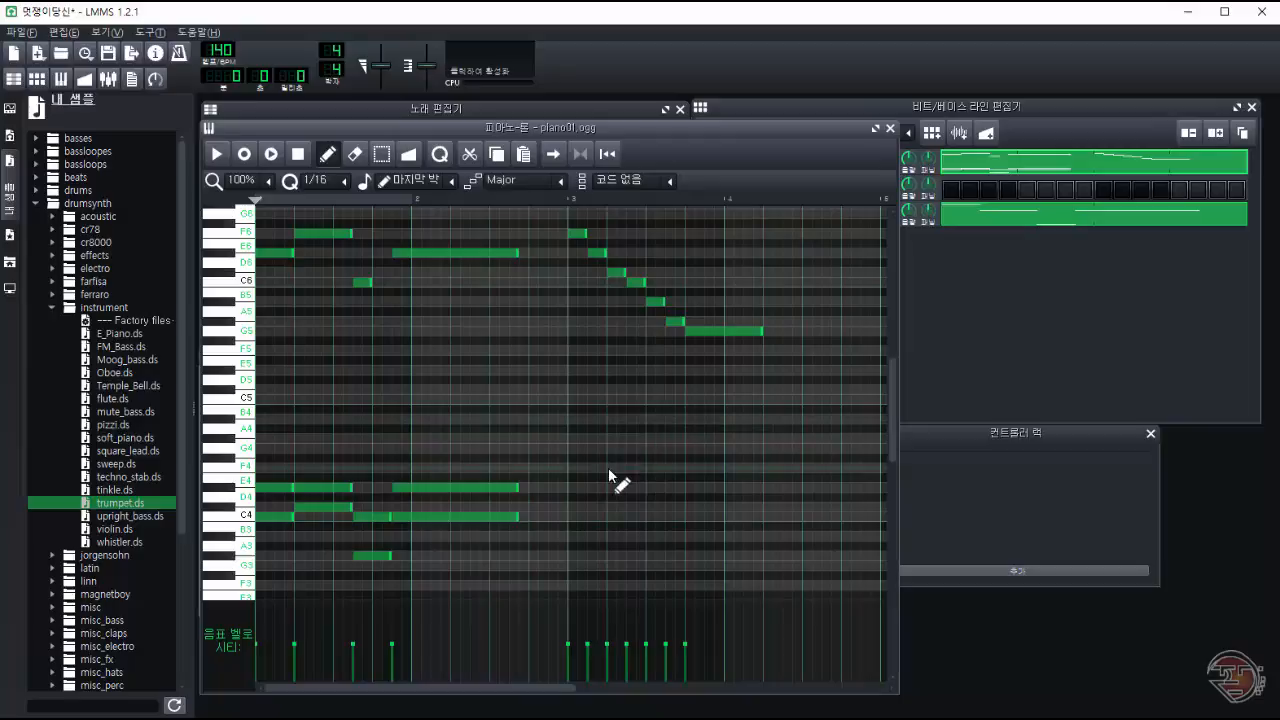
{"action": "left_click", "coordinate": [596, 507]}
{"action": "left_click", "coordinate": [618, 536]}
{"action": "left_click", "coordinate": [720, 565]}
{"action": "left_click", "coordinate": [750, 585]}
{"action": "key", "text": "space"}
{"action": "key", "text": "space"}
{"action": "right_click", "coordinate": [790, 585]}
{"action": "right_click", "coordinate": [770, 566]}
{"action": "left_click_drag", "start_coordinate": [641, 541], "coordinate": [641, 521]}
{"action": "left_click", "coordinate": [636, 537]}
{"action": "left_click", "coordinate": [694, 568]}
{"action": "left_click", "coordinate": [216, 153]}
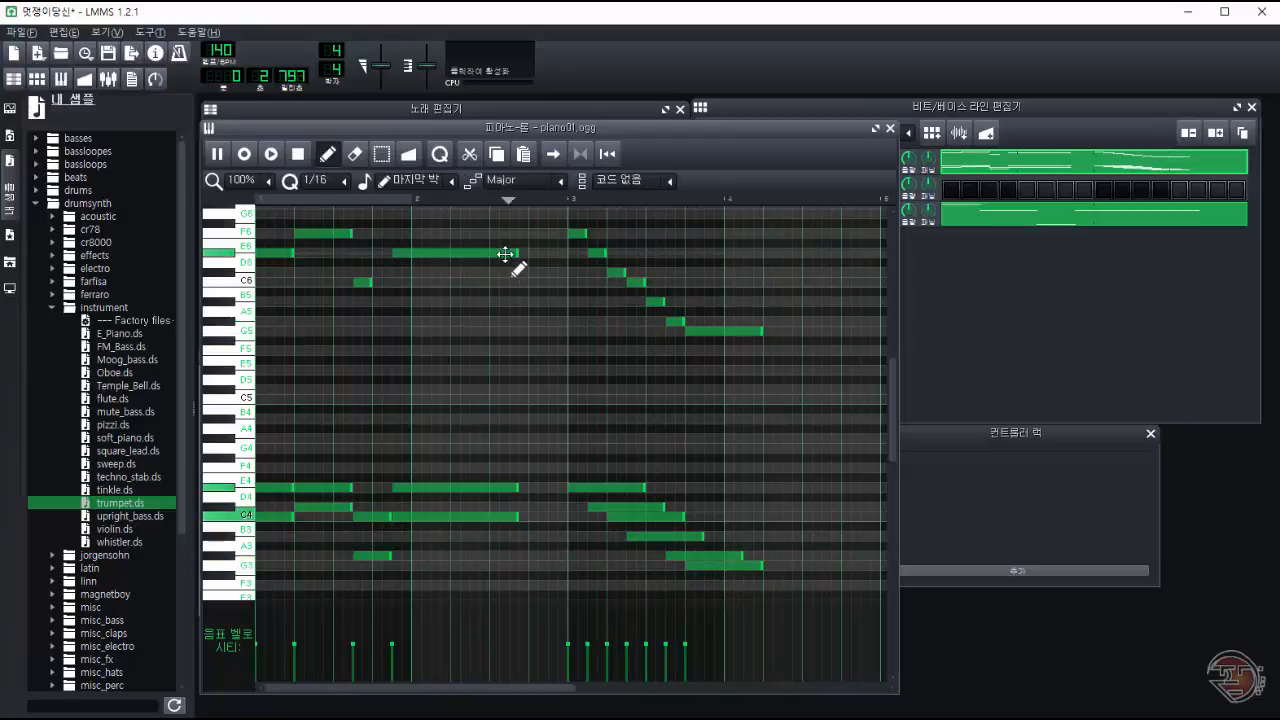
Step: Copy the upper piano run from bar 3 into the trumpet pattern and lower it to the trumpet's range
{"action": "left_click_drag", "start_coordinate": [555, 211], "coordinate": [778, 357]}
{"action": "key", "text": "ctrl+c"}
{"action": "left_click", "coordinate": [903, 107]}
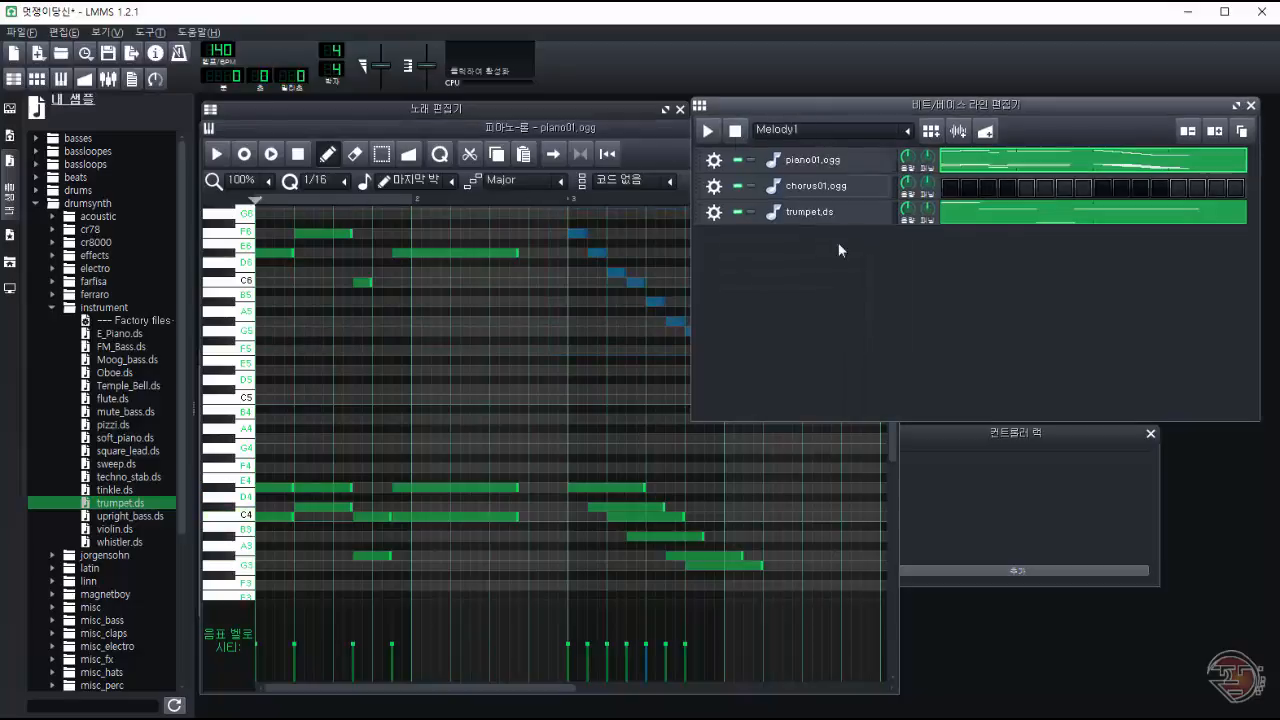
{"action": "double_click", "coordinate": [972, 214]}
{"action": "key", "text": "ctrl+v"}
{"action": "left_click_drag", "start_coordinate": [892, 428], "coordinate": [892, 375]}
{"action": "left_click_drag", "start_coordinate": [404, 362], "coordinate": [746, 544]}
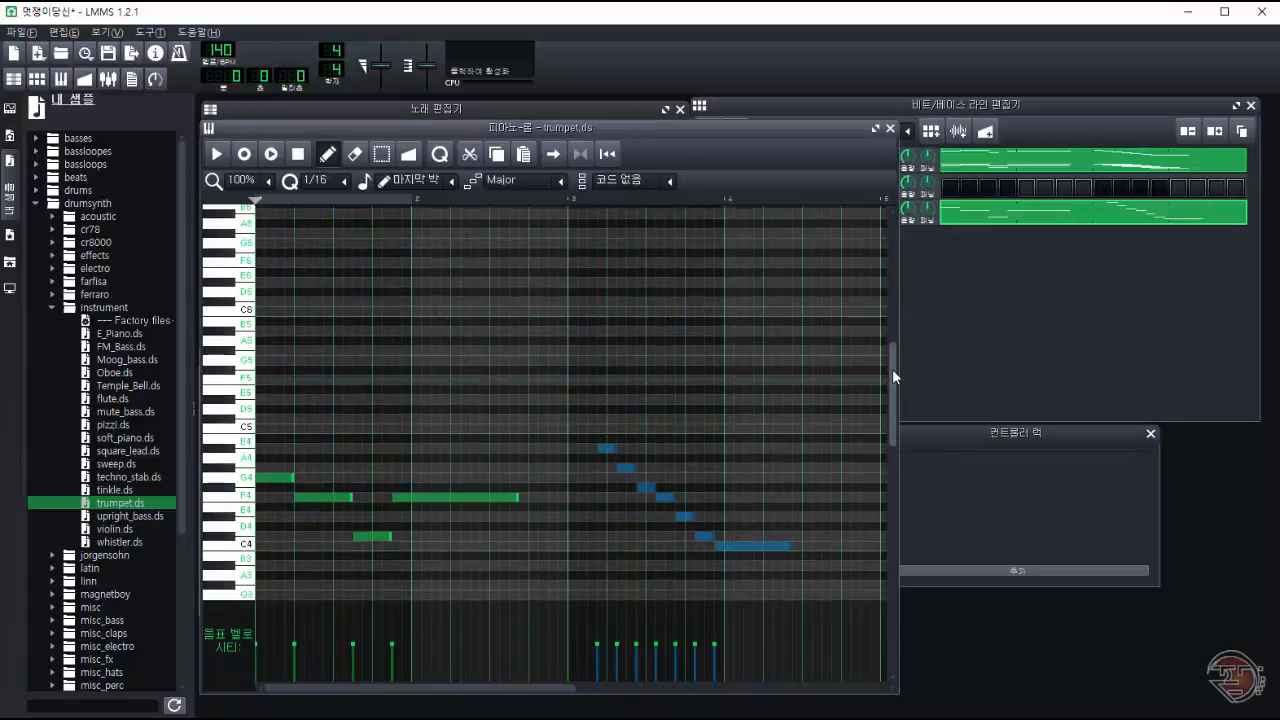
Step: Place the trumpet run's seven notes on F4, C#4, D#4, A#3, C4, F3 and G3, and play Melody1
{"action": "left_click_drag", "start_coordinate": [892, 373], "coordinate": [892, 446]}
{"action": "left_click_drag", "start_coordinate": [757, 402], "coordinate": [762, 451]}
{"action": "left_click", "coordinate": [752, 397]}
{"action": "left_click_drag", "start_coordinate": [655, 390], "coordinate": [676, 419]}
{"action": "left_click_drag", "start_coordinate": [694, 419], "coordinate": [714, 468]}
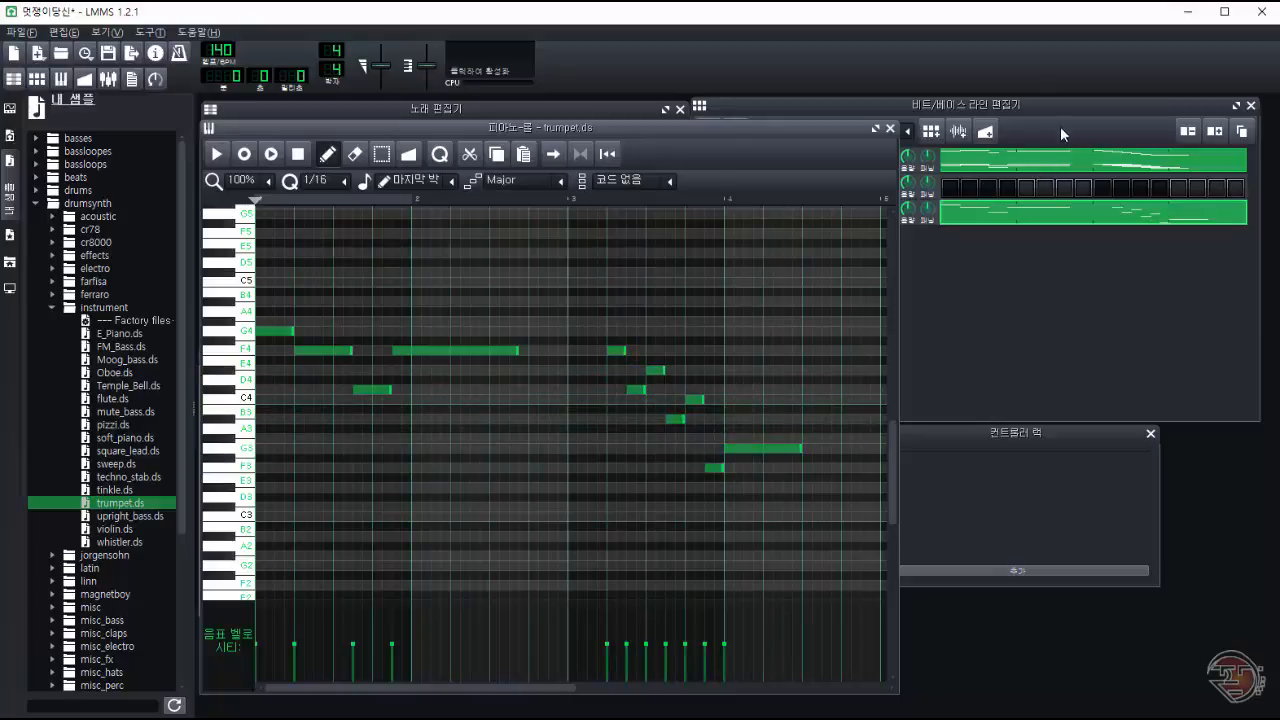
{"action": "left_click", "coordinate": [1046, 172]}
{"action": "key", "text": "space"}
{"action": "key", "text": "space"}
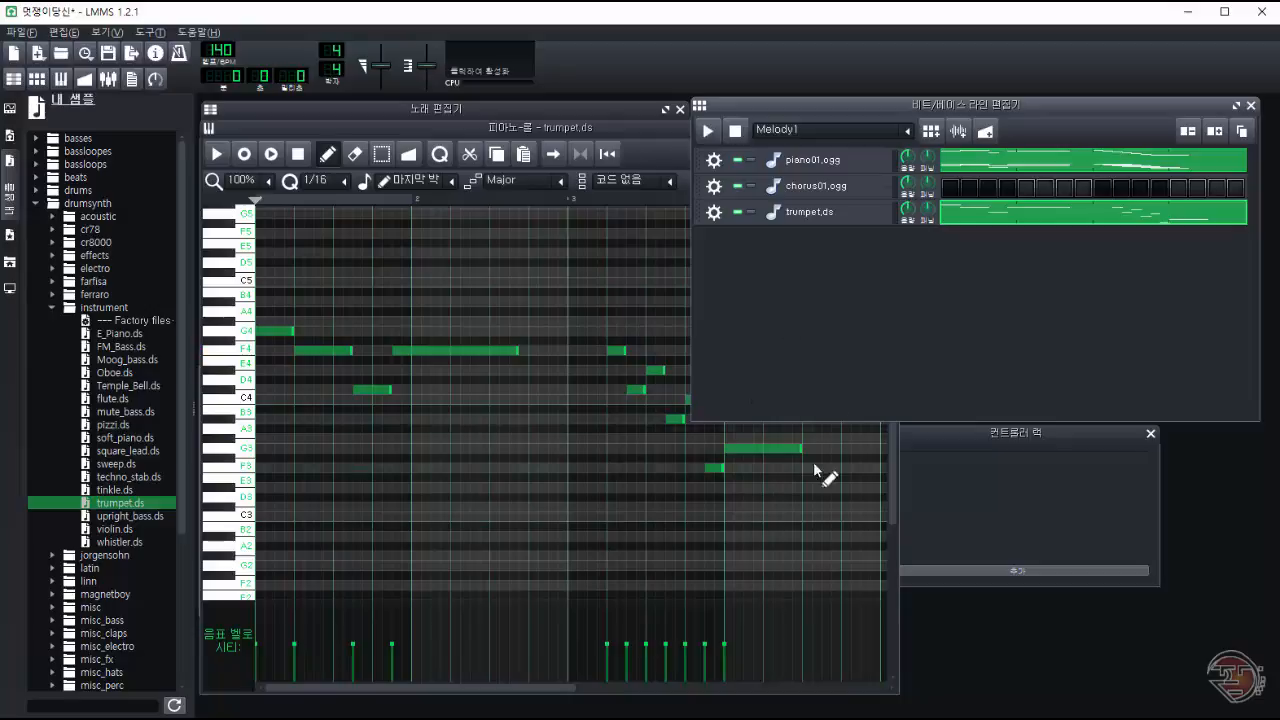
Step: Move the whole trumpet run earlier to start at bar 3 and play Melody1
{"action": "left_click", "coordinate": [606, 331]}
{"action": "left_click_drag", "start_coordinate": [589, 327], "coordinate": [815, 482]}
{"action": "left_click_drag", "start_coordinate": [757, 448], "coordinate": [718, 448]}
{"action": "left_click", "coordinate": [720, 108]}
{"action": "left_click", "coordinate": [707, 133]}
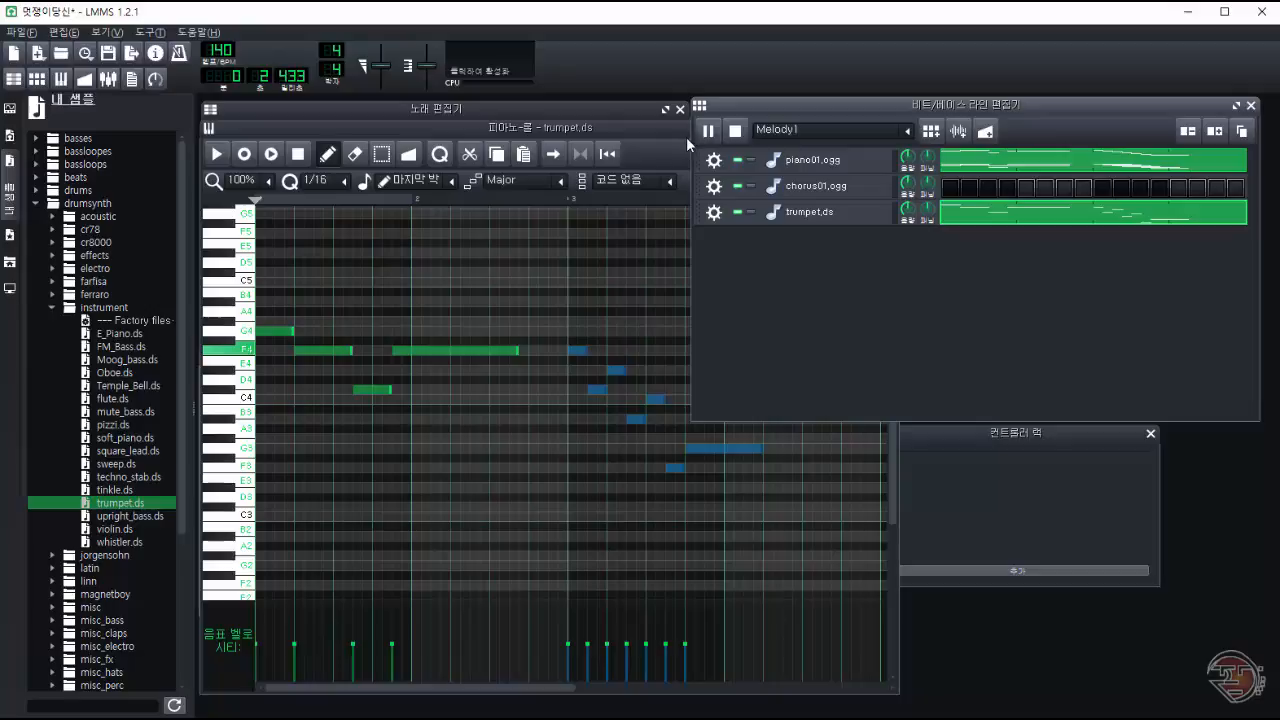
Step: Set the trumpet run's second to sixth notes to D#4, C#4, C4, A#3 and G#3
{"action": "left_click", "coordinate": [634, 414]}
{"action": "mouse_move", "coordinate": [597, 390]}
{"action": "left_mouse_down"}
{"action": "mouse_move", "coordinate": [597, 371]}
{"action": "mouse_move", "coordinate": [591, 408]}
{"action": "mouse_move", "coordinate": [606, 386]}
{"action": "mouse_move", "coordinate": [597, 370]}
{"action": "mouse_move", "coordinate": [651, 418]}
{"action": "left_mouse_up"}
{"action": "left_click", "coordinate": [577, 424], "text": "ctrl"}
{"action": "left_click_drag", "start_coordinate": [675, 467], "coordinate": [678, 438]}
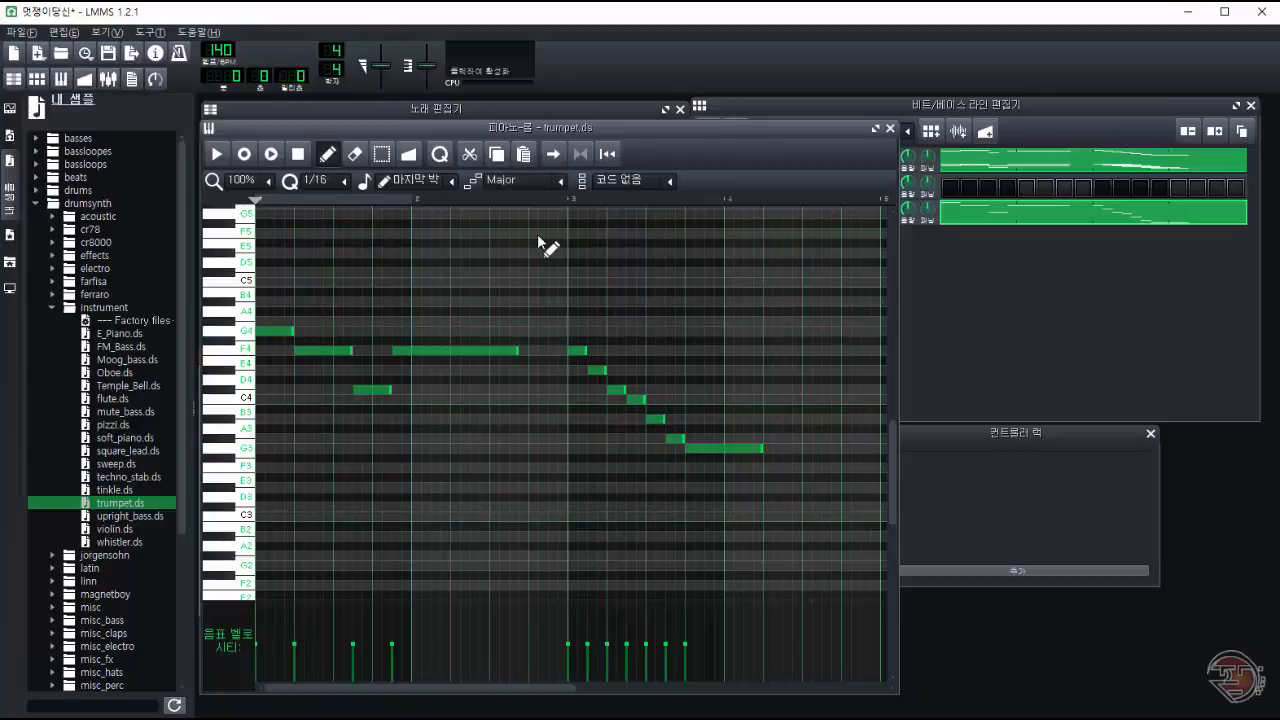
Step: Add an F3 note of matching length beneath each of the trumpet run's seven notes, and play Melody1
{"action": "left_click", "coordinate": [577, 467]}
{"action": "left_click", "coordinate": [597, 467]}
{"action": "left_click", "coordinate": [616, 467]}
{"action": "left_click", "coordinate": [636, 467]}
{"action": "left_click", "coordinate": [656, 468]}
{"action": "left_click", "coordinate": [675, 468]}
{"action": "left_click", "coordinate": [690, 469]}
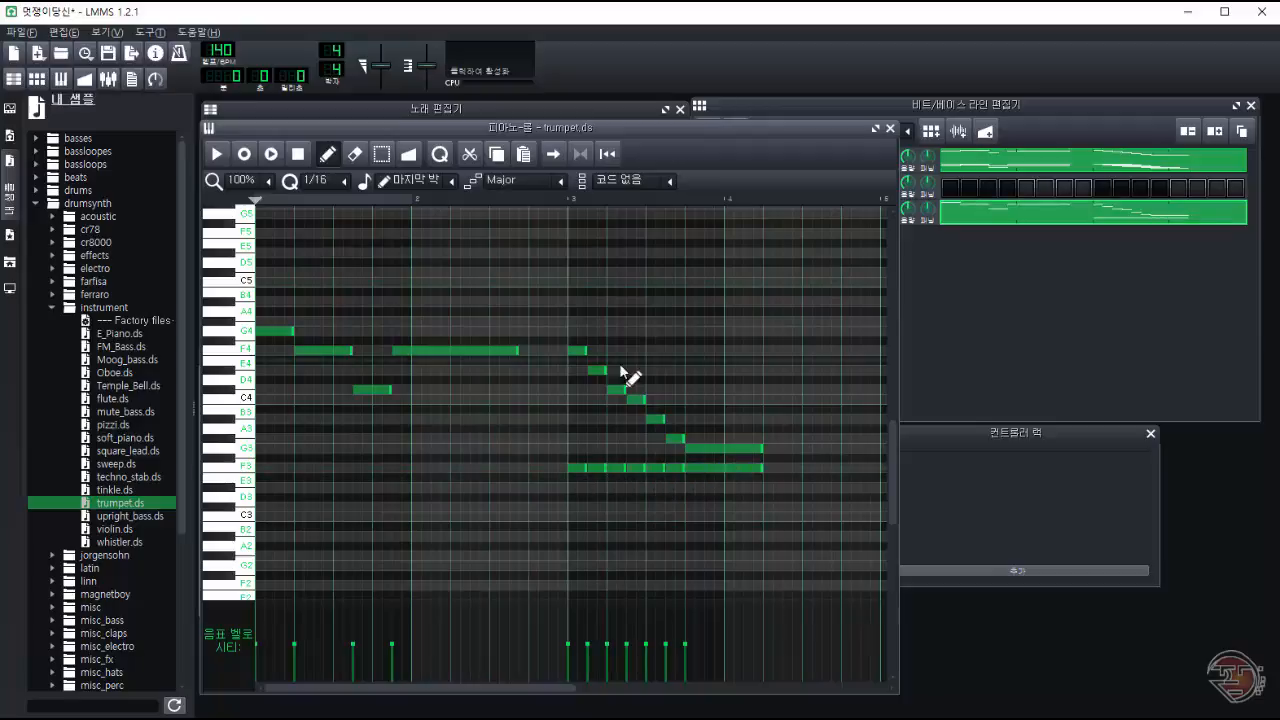
{"action": "key", "text": "space"}
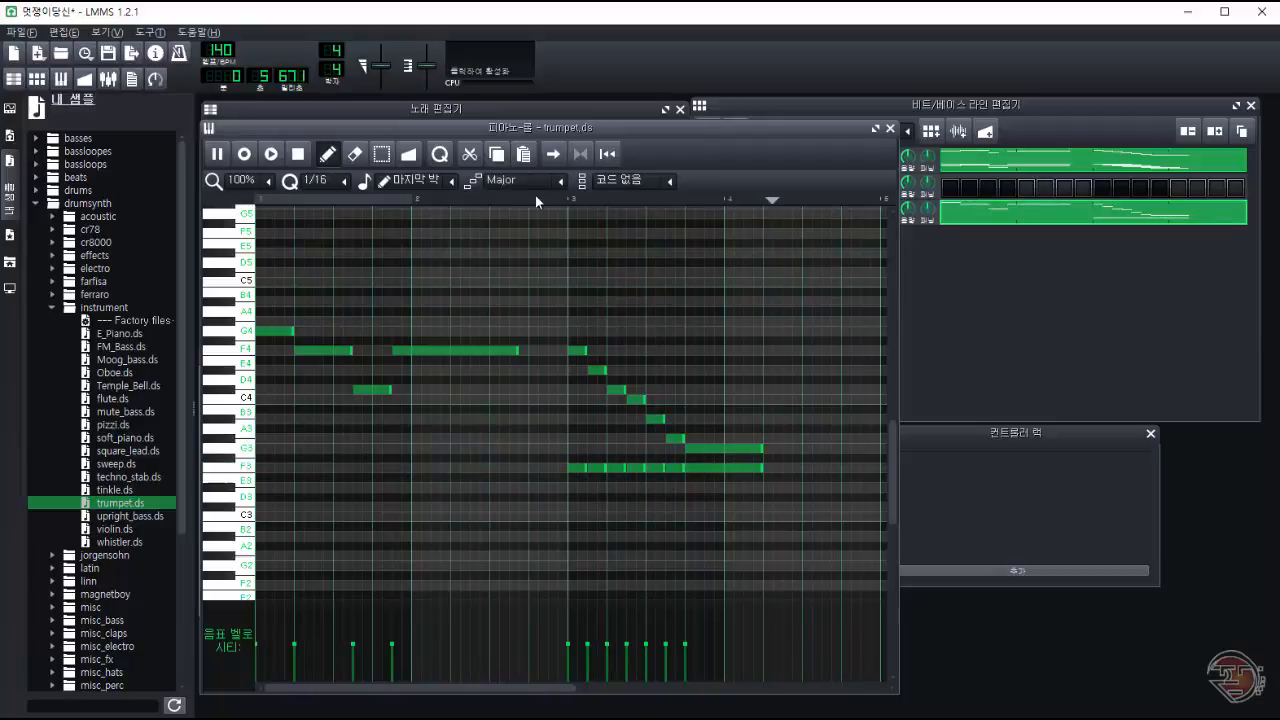
{"action": "left_click", "coordinate": [924, 293]}
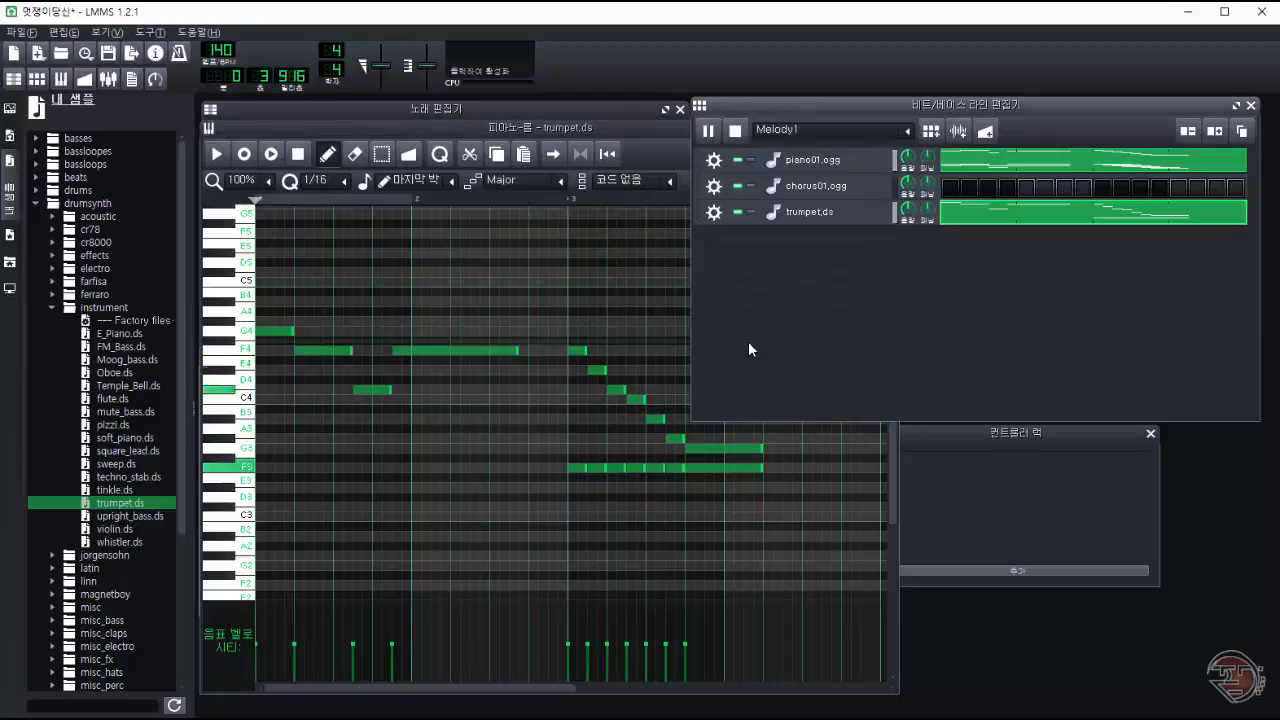
{"action": "left_click", "coordinate": [735, 131]}
Step: In the piano pattern, delete the overlapping lower accompaniment notes under the bar 3 run
{"action": "double_click", "coordinate": [990, 161]}
{"action": "left_click_drag", "start_coordinate": [891, 409], "coordinate": [887, 421]}
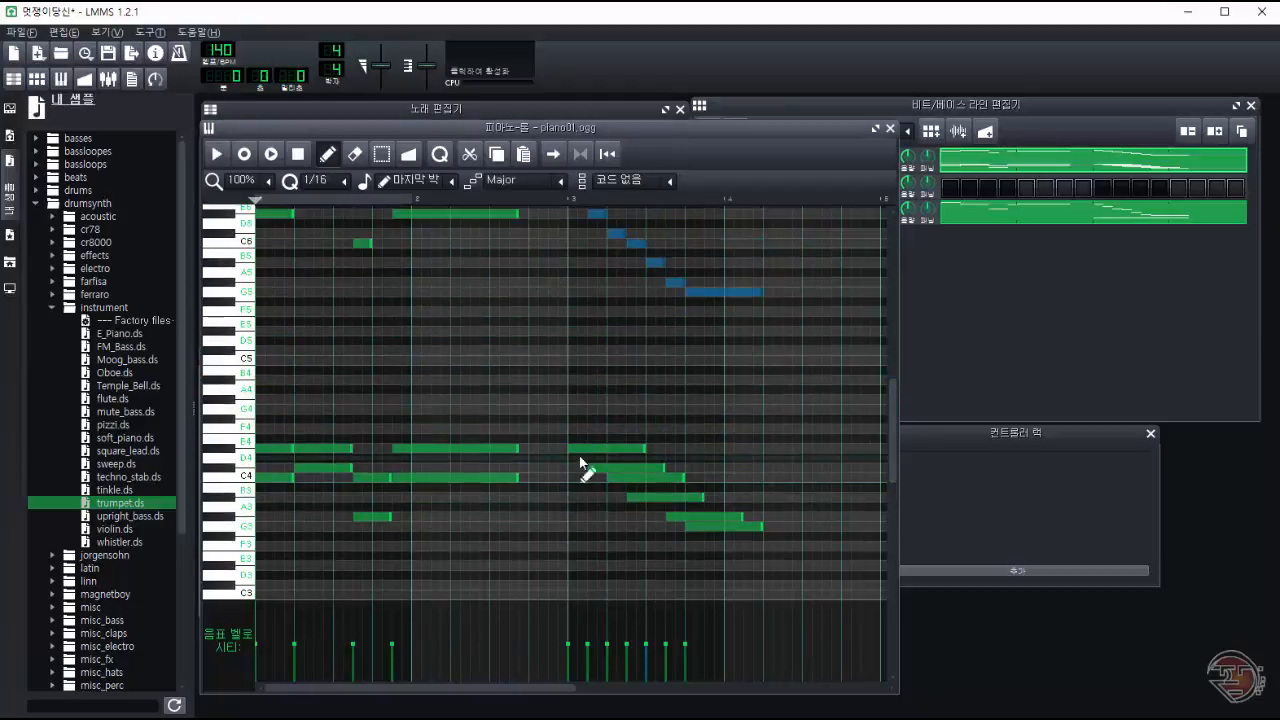
{"action": "left_click_drag", "start_coordinate": [741, 568], "coordinate": [741, 570]}
{"action": "key", "text": "Delete"}
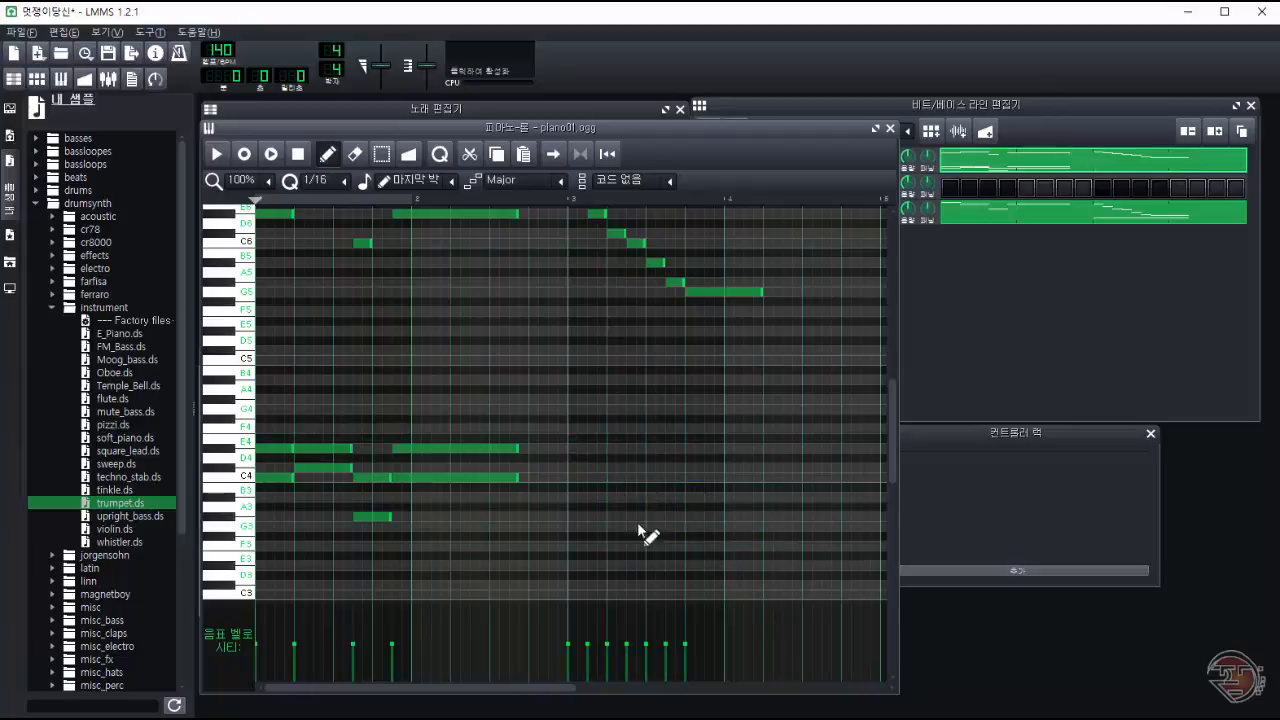
Step: Add seven A#3 notes beneath the bar 3 piano run, the last four sixteenths long, and play the pattern
{"action": "left_click", "coordinate": [573, 499]}
{"action": "left_click", "coordinate": [594, 499]}
{"action": "left_click", "coordinate": [614, 499]}
{"action": "left_click", "coordinate": [633, 499]}
{"action": "left_click", "coordinate": [653, 499]}
{"action": "left_click", "coordinate": [673, 499]}
{"action": "left_click", "coordinate": [693, 499]}
{"action": "left_click", "coordinate": [216, 155]}
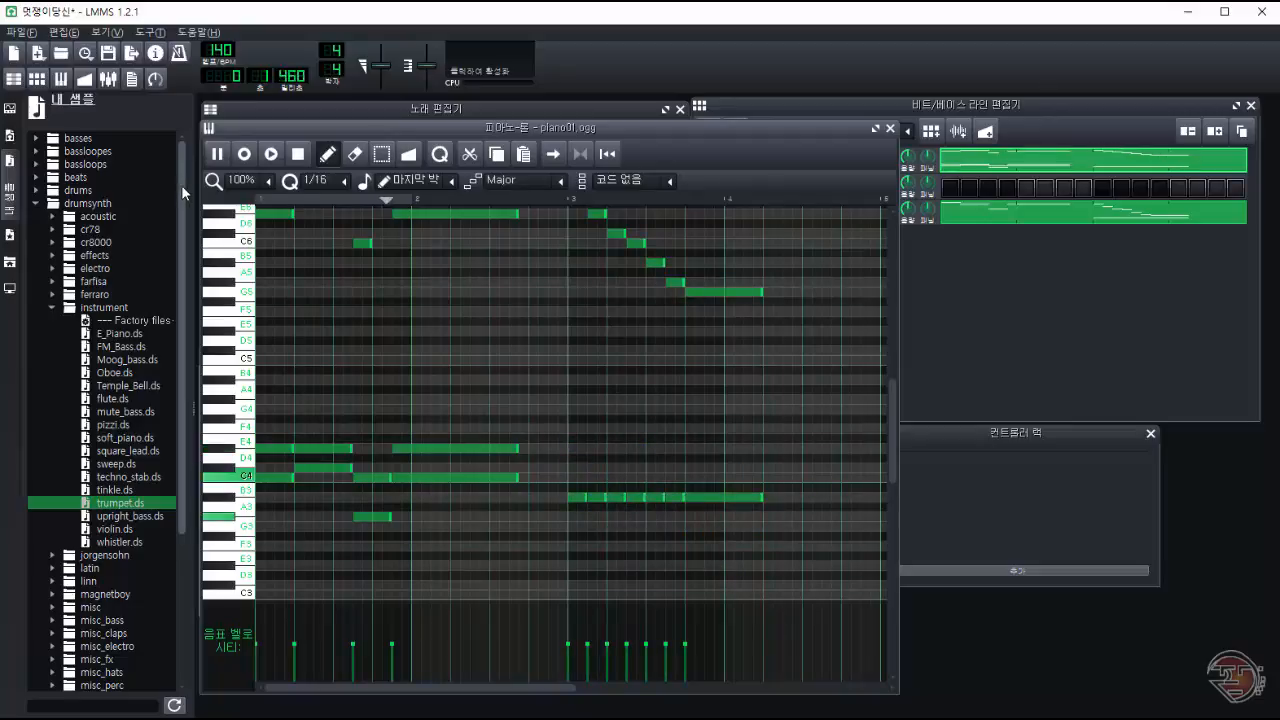
{"action": "left_click", "coordinate": [297, 155]}
Step: Raise the first, third, fifth and seventh lower notes of the piano run to C4, and play Melody1
{"action": "left_click_drag", "start_coordinate": [615, 498], "coordinate": [715, 478]}
{"action": "key", "text": "space"}
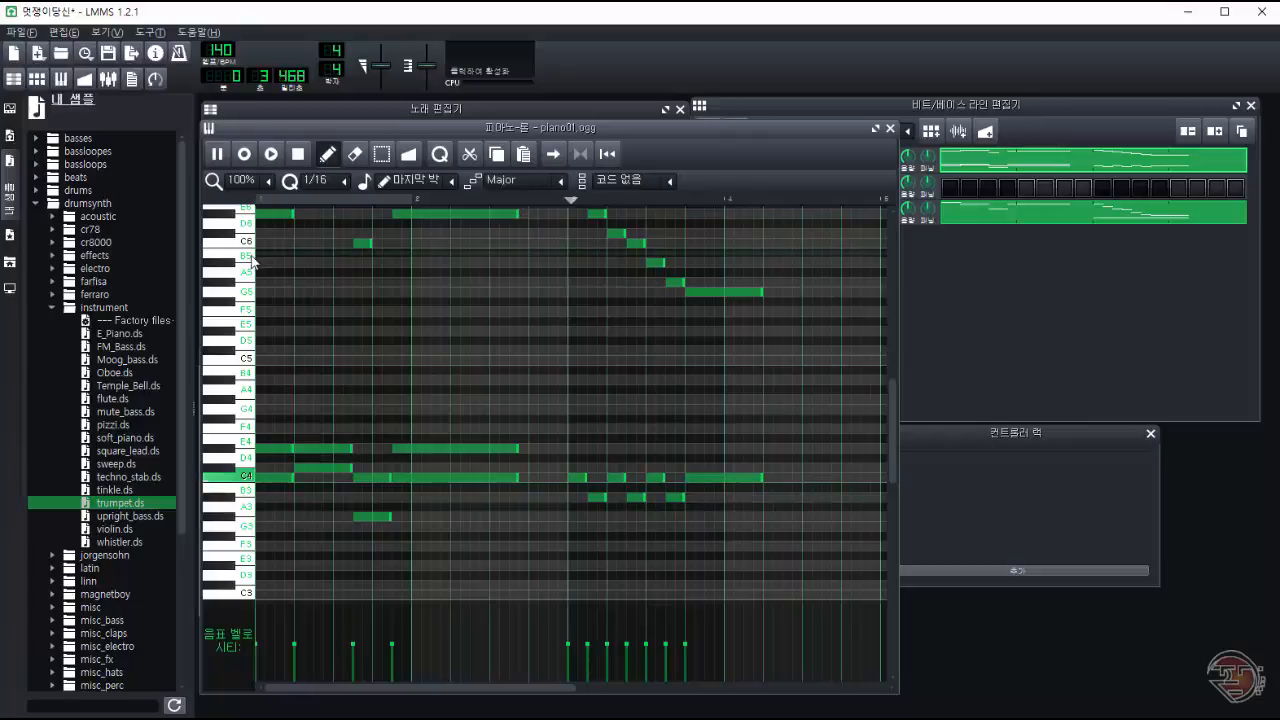
{"action": "key", "text": "space"}
{"action": "left_click", "coordinate": [1149, 331]}
{"action": "key", "text": "space"}
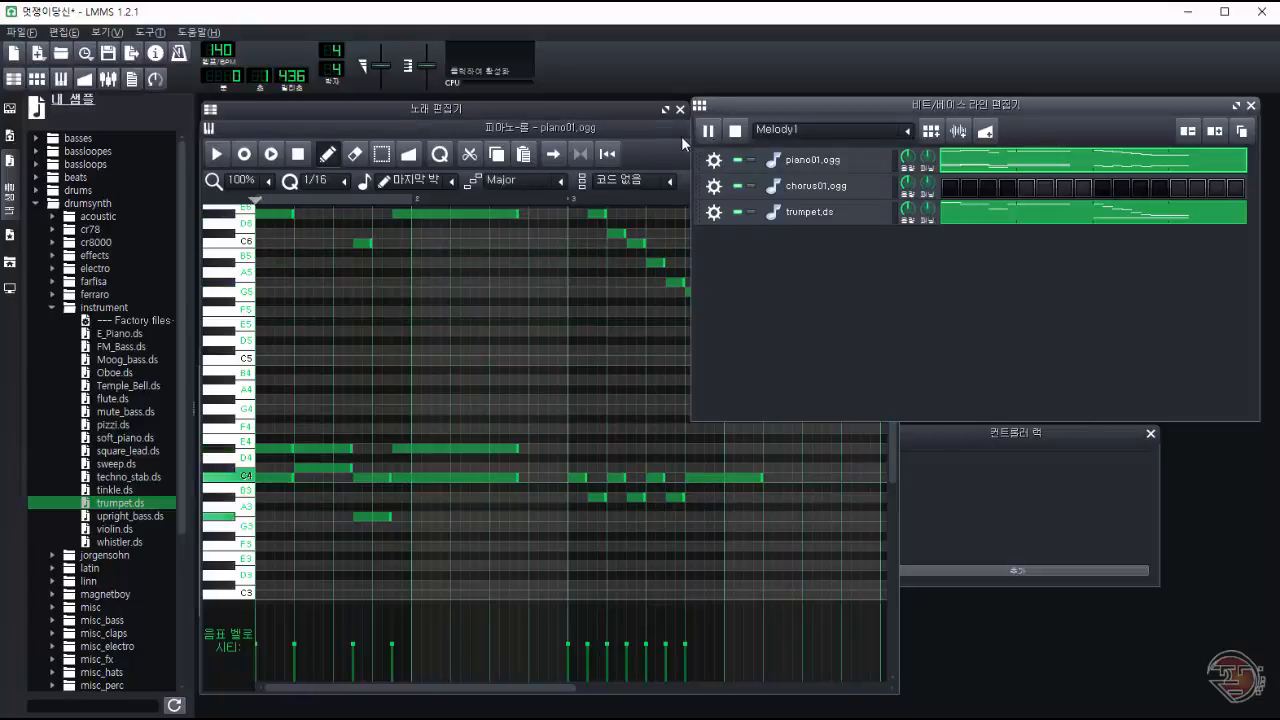
{"action": "key", "text": "space"}
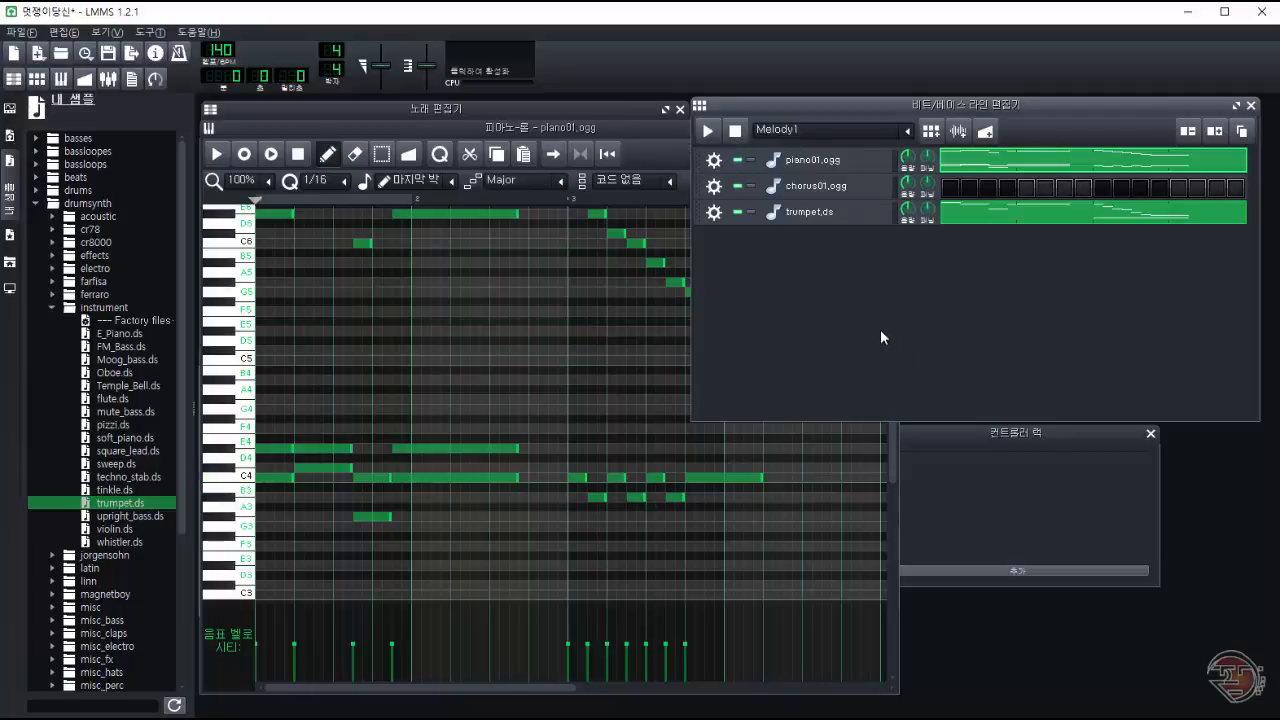
Step: Continue the piano melody after the run with F6, D#6, G6, G#6, G#6, F6, D#6, C6, F6 and D#6, and play it
{"action": "left_click_drag", "start_coordinate": [555, 688], "coordinate": [744, 690]}
{"action": "left_click_drag", "start_coordinate": [894, 471], "coordinate": [896, 419]}
{"action": "left_click_drag", "start_coordinate": [605, 689], "coordinate": [500, 690]}
{"action": "left_click", "coordinate": [402, 292]}
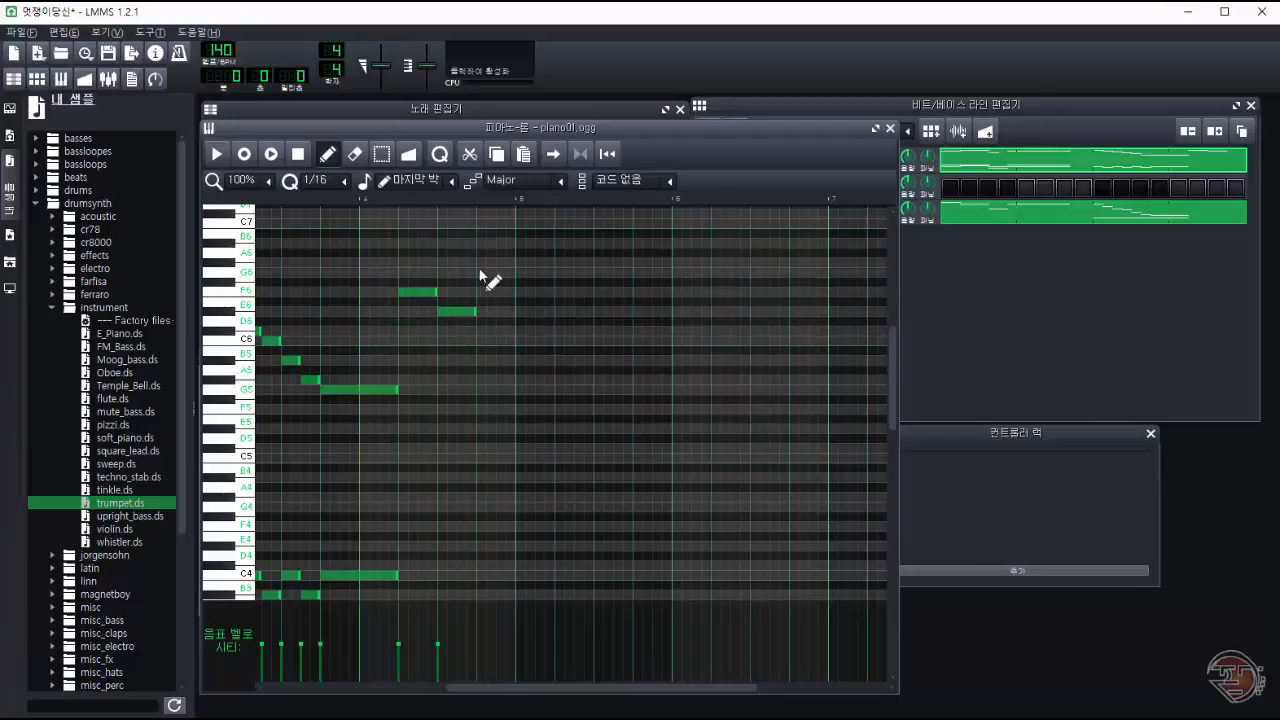
{"action": "left_click_drag", "start_coordinate": [496, 272], "coordinate": [554, 264]}
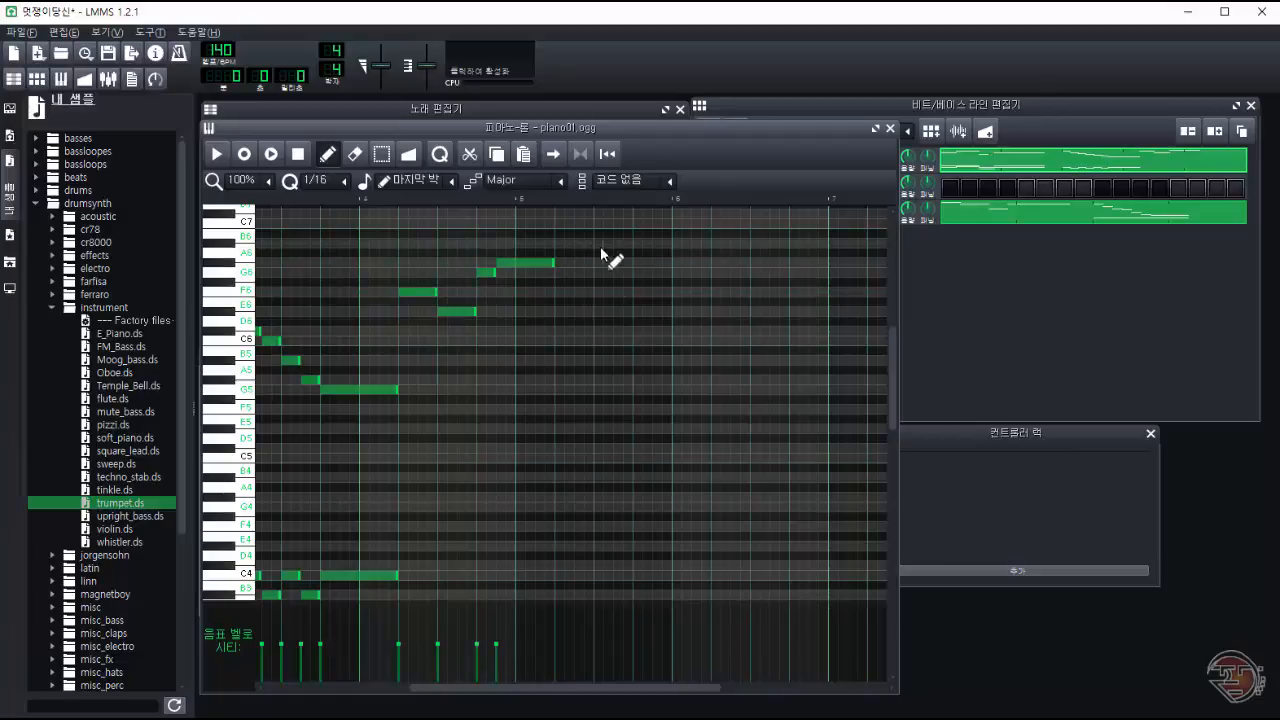
{"action": "left_click", "coordinate": [600, 292]}
{"action": "left_click", "coordinate": [640, 311]}
{"action": "left_click", "coordinate": [680, 340]}
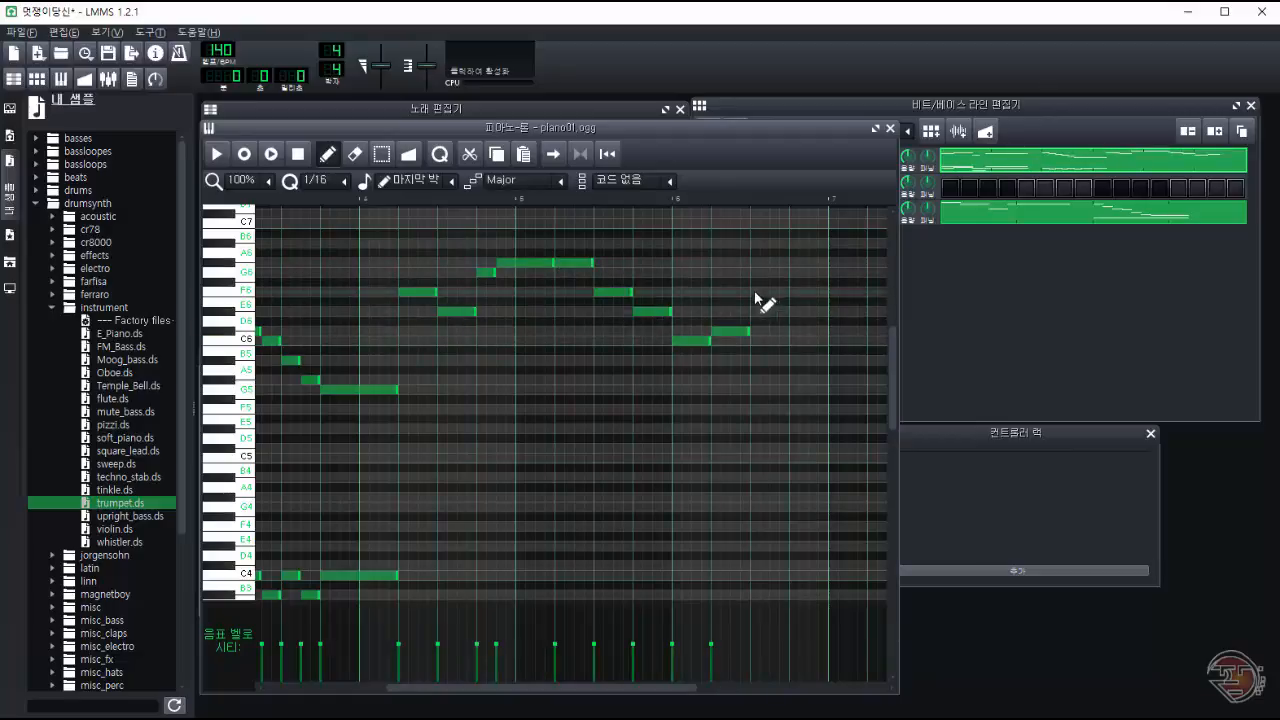
{"action": "left_click_drag", "start_coordinate": [731, 332], "coordinate": [731, 292]}
{"action": "left_click_drag", "start_coordinate": [776, 292], "coordinate": [776, 313]}
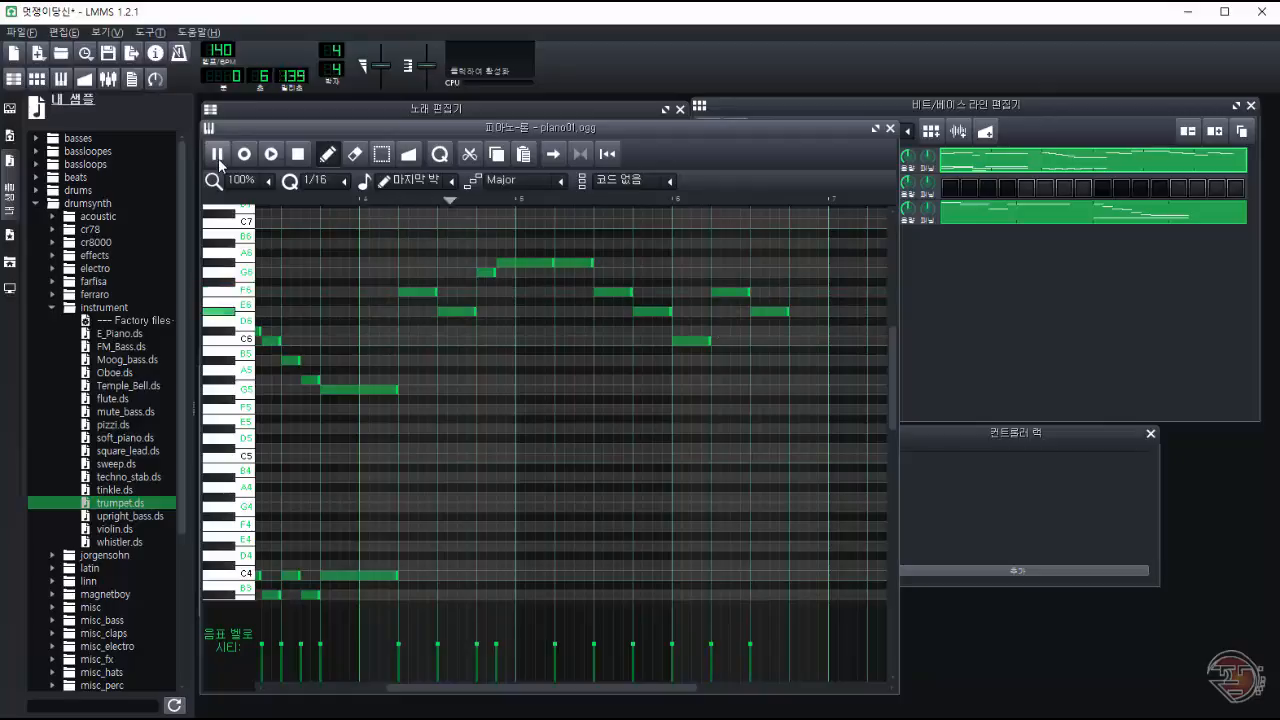
{"action": "key", "text": "space"}
Step: Duplicate the new piano melody phrase one octave lower and play it
{"action": "left_click_drag", "start_coordinate": [520, 703], "coordinate": [524, 702]}
{"action": "left_click_drag", "start_coordinate": [341, 240], "coordinate": [697, 413]}
{"action": "left_click_drag", "start_coordinate": [692, 312], "coordinate": [684, 520]}
{"action": "left_click_drag", "start_coordinate": [488, 467], "coordinate": [500, 498]}
{"action": "key", "text": "space"}
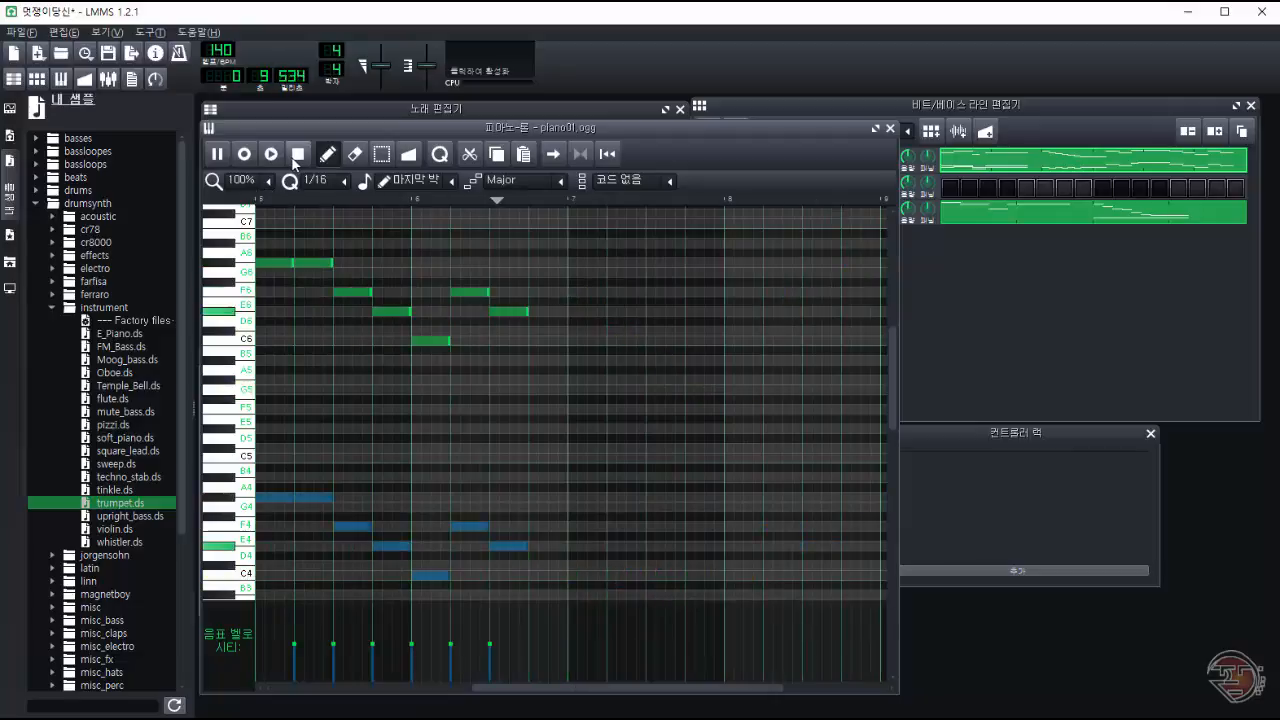
{"action": "left_click", "coordinate": [296, 154]}
Step: Widen the piano roll window and move both octaves of the new phrase to start at bar 5
{"action": "left_click_drag", "start_coordinate": [898, 468], "coordinate": [1240, 476]}
{"action": "left_click_drag", "start_coordinate": [755, 233], "coordinate": [1162, 590]}
{"action": "left_click_drag", "start_coordinate": [797, 296], "coordinate": [914, 305]}
{"action": "left_click_drag", "start_coordinate": [605, 688], "coordinate": [743, 706]}
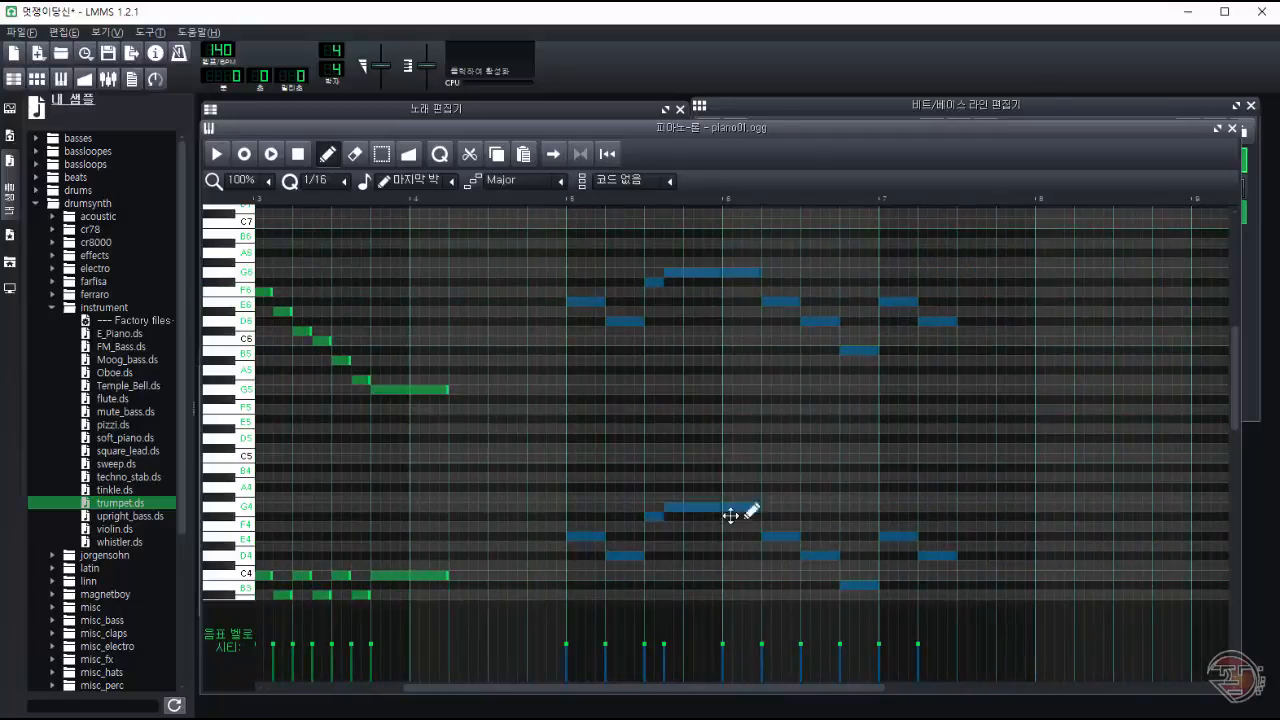
Step: Raise both octaves of the phrase a semitone so they begin on F6 and F4, aligned at bar 5, and play the pattern
{"action": "left_click", "coordinate": [651, 591]}
{"action": "left_click_drag", "start_coordinate": [581, 470], "coordinate": [1023, 614]}
{"action": "left_click_drag", "start_coordinate": [892, 536], "coordinate": [919, 525]}
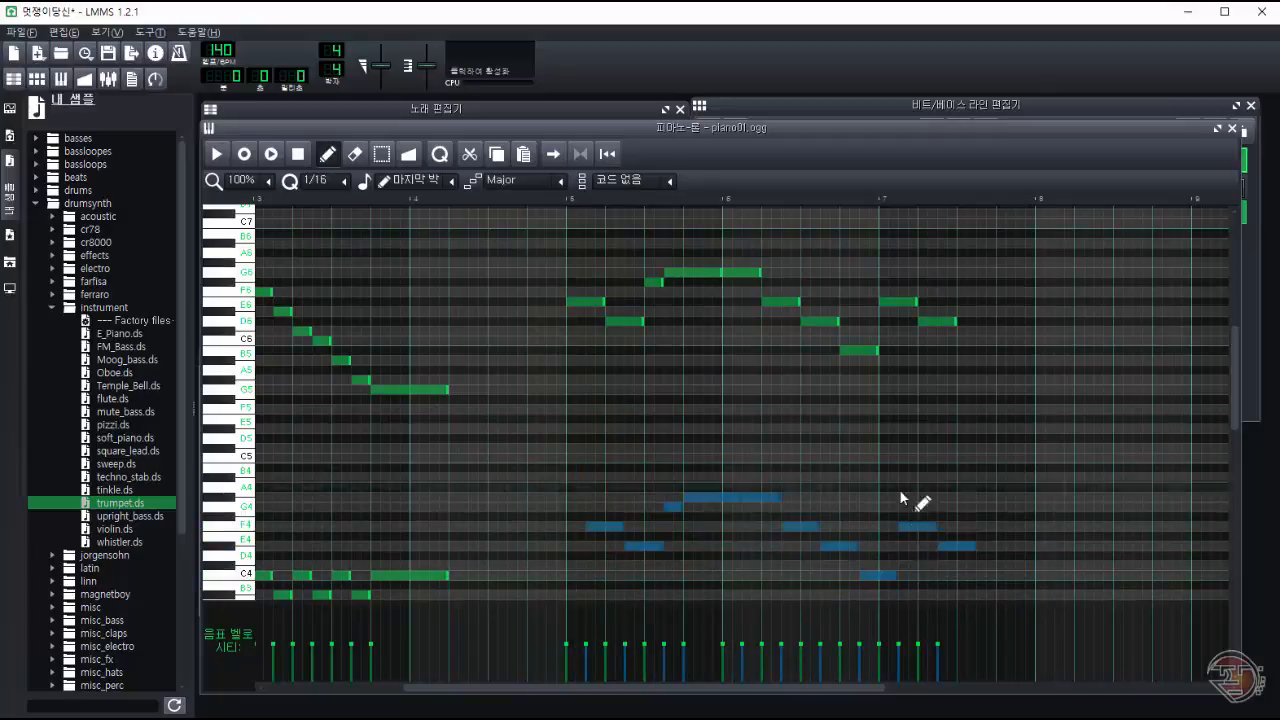
{"action": "left_click_drag", "start_coordinate": [566, 257], "coordinate": [940, 360]}
{"action": "key", "text": "Up"}
{"action": "key", "text": "space"}
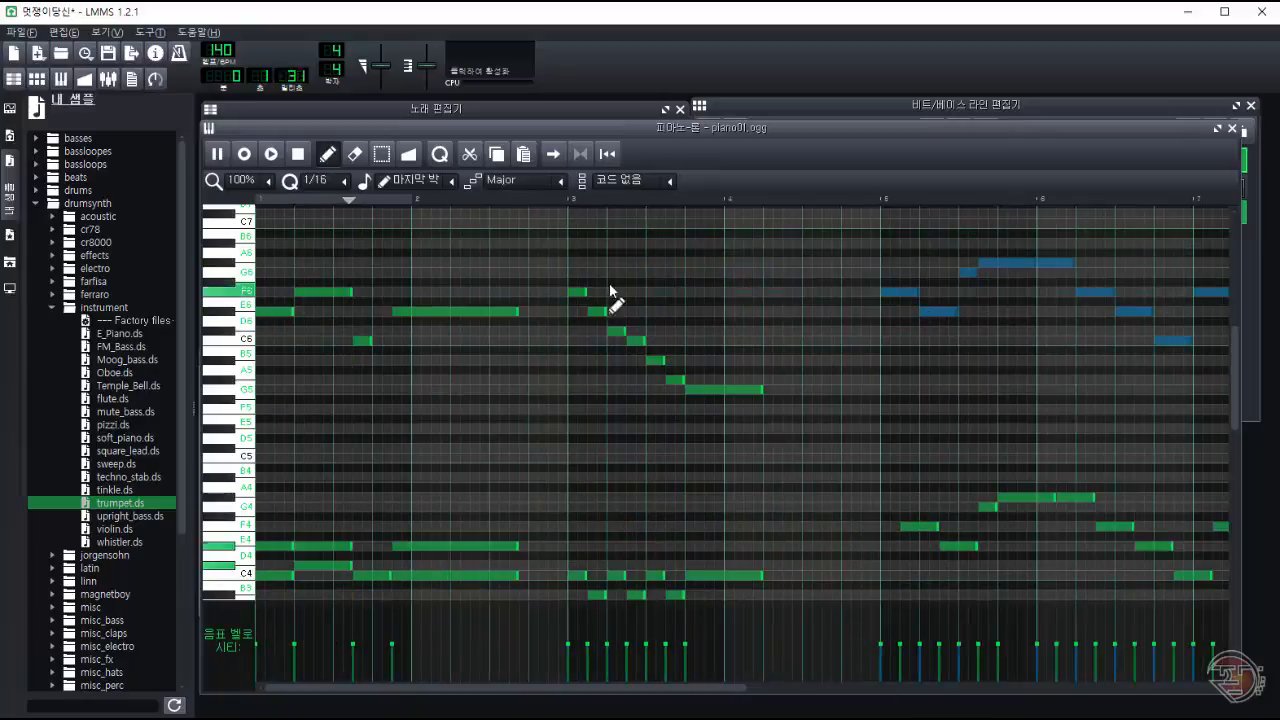
{"action": "left_click", "coordinate": [846, 200]}
{"action": "key", "text": "space"}
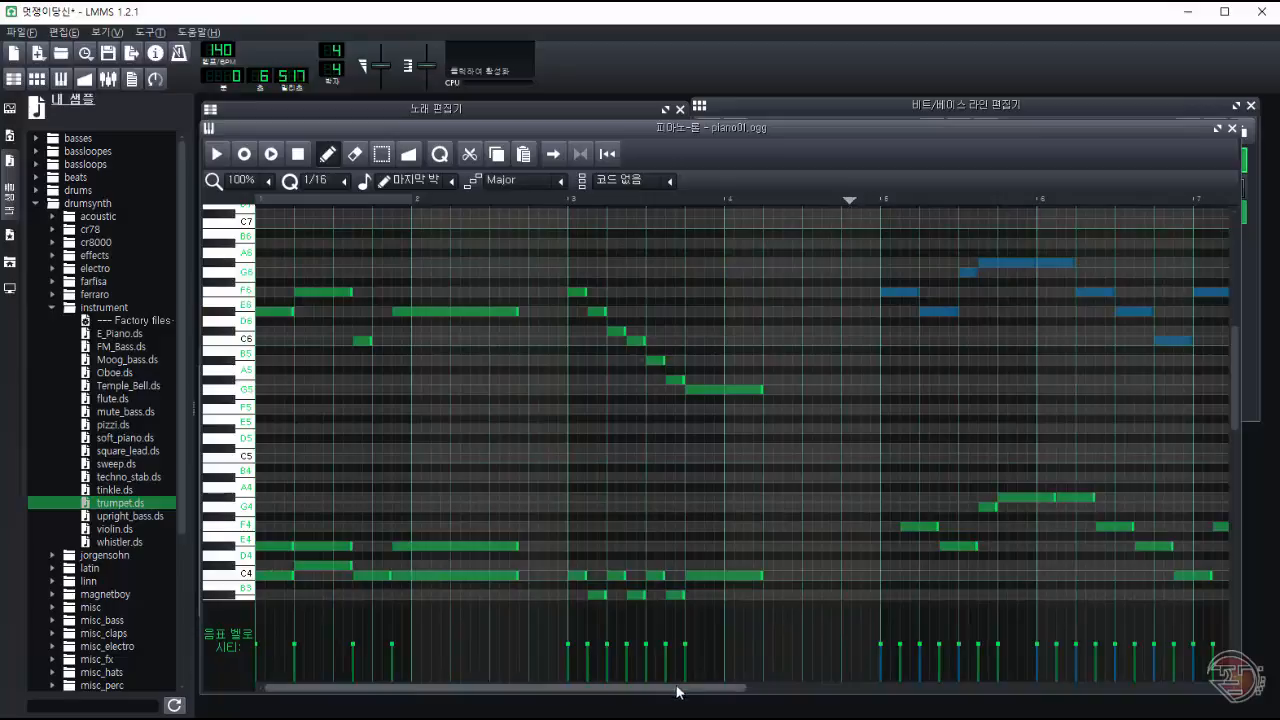
{"action": "key", "text": "space"}
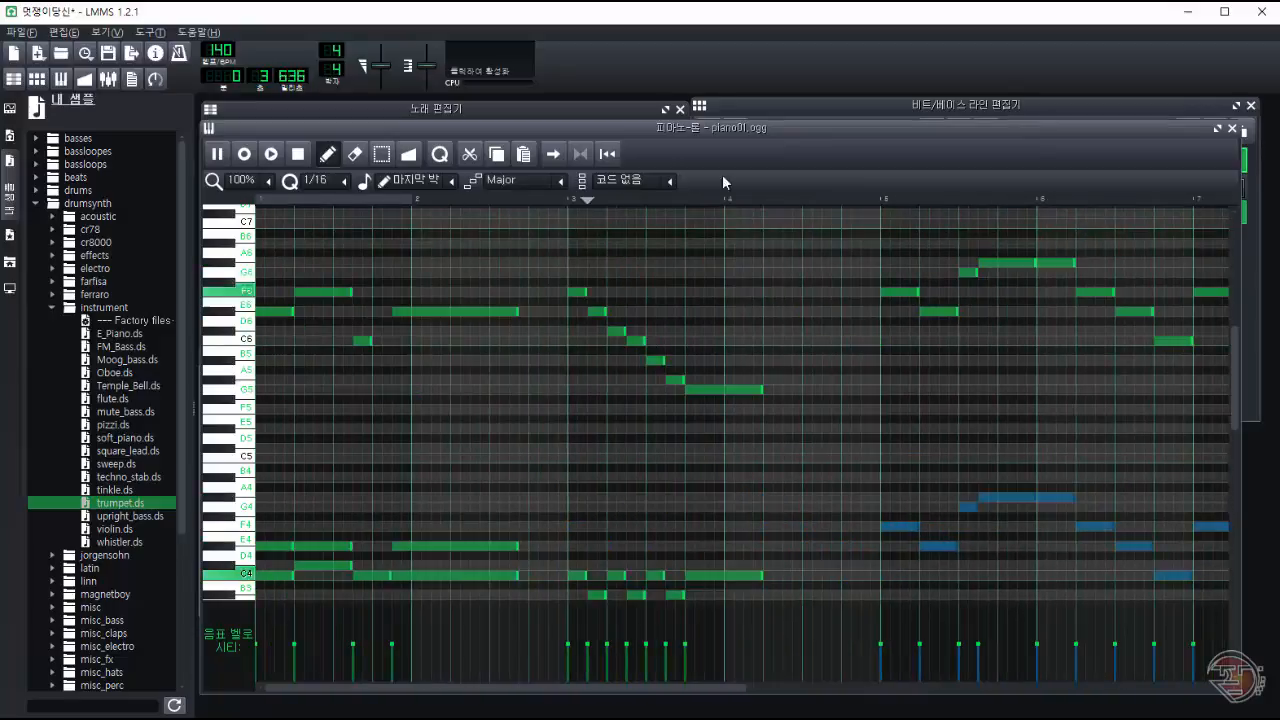
{"action": "key", "text": "space"}
Step: Lengthen the first note of both phrase octaves, F6 and F4, to three sixteenths
{"action": "scroll", "coordinate": [695, 689], "scroll_direction": "right", "scroll_amount": 5}
{"action": "left_click", "coordinate": [686, 390]}
{"action": "left_click_drag", "start_coordinate": [888, 571], "coordinate": [888, 573]}
{"action": "left_click_drag", "start_coordinate": [520, 291], "coordinate": [543, 529]}
{"action": "left_click", "coordinate": [508, 379]}
{"action": "right_click", "coordinate": [508, 379]}
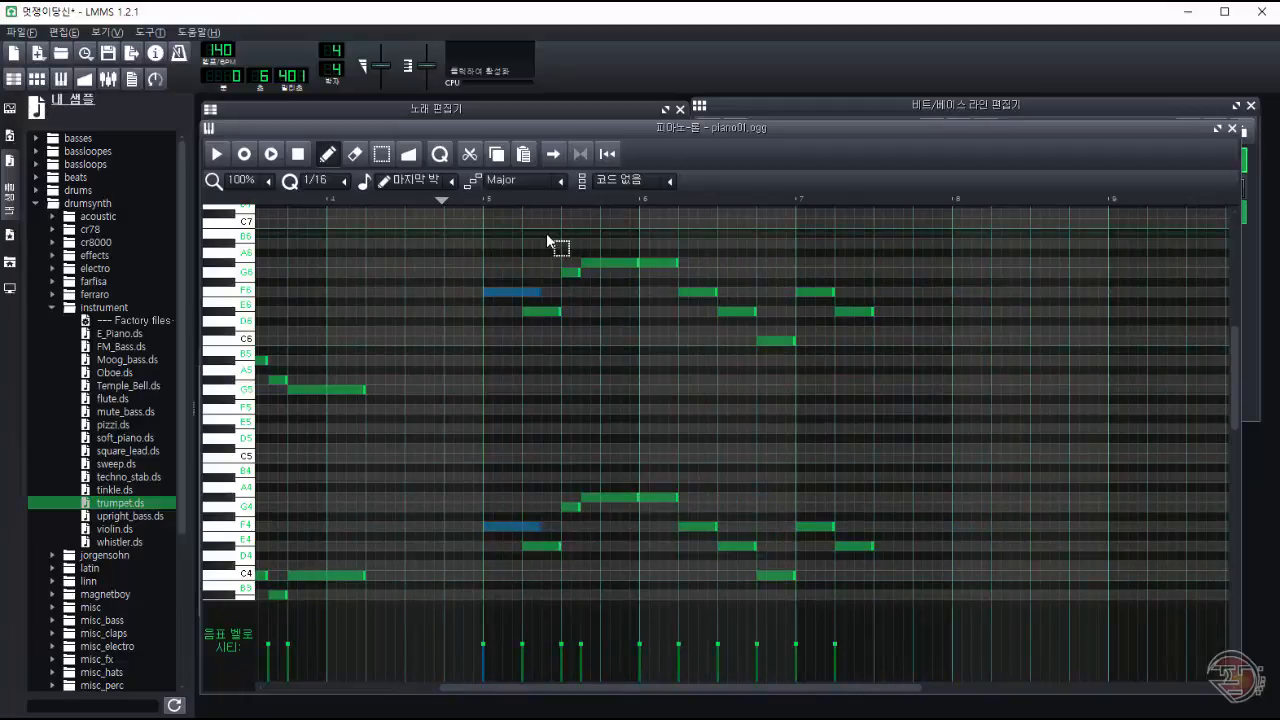
Step: Shift both octaves of the phrase from the third note onward one sixteenth later
{"action": "left_click_drag", "start_coordinate": [547, 233], "coordinate": [884, 538]}
{"action": "left_click_drag", "start_coordinate": [794, 575], "coordinate": [815, 576]}
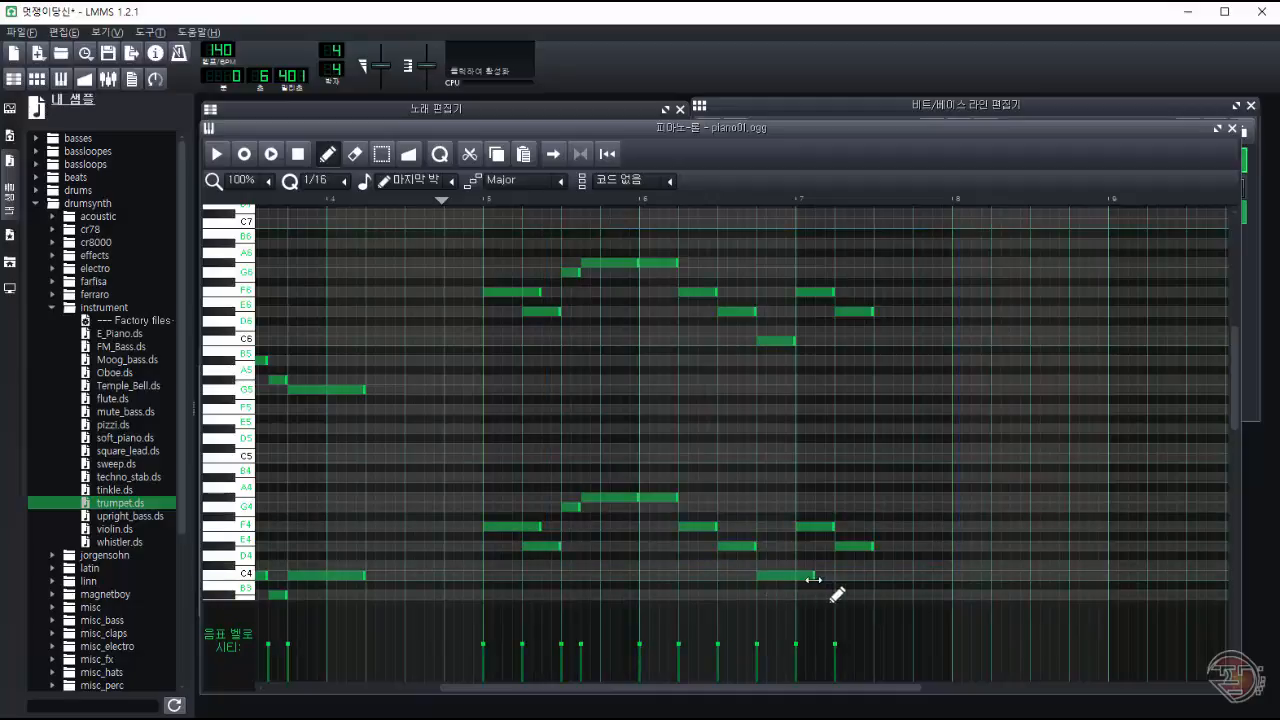
{"action": "left_click_drag", "start_coordinate": [569, 230], "coordinate": [878, 574]}
{"action": "left_click_drag", "start_coordinate": [574, 272], "coordinate": [594, 273]}
Step: Shift the bar 5 D#6 and D#4 an eighth later, shorten D#6 to an eighth with an eighth-note C#6 after it, and play
{"action": "left_click_drag", "start_coordinate": [549, 310], "coordinate": [570, 311]}
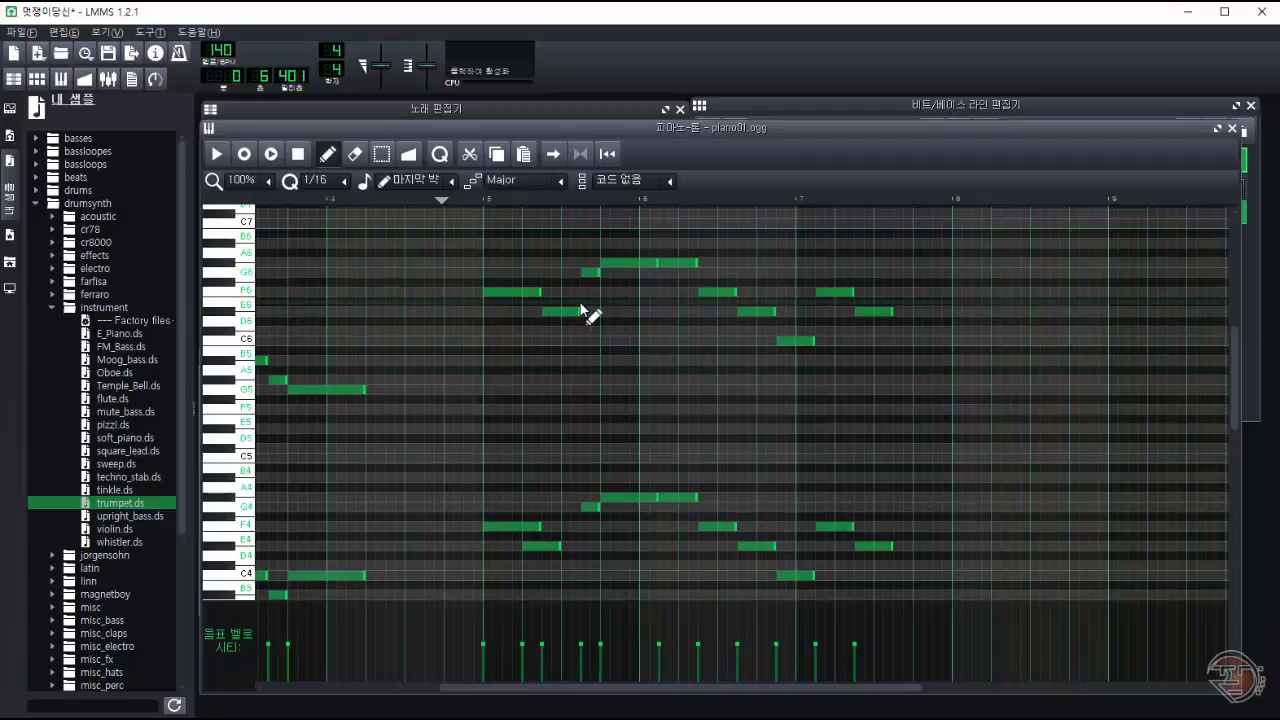
{"action": "left_click", "coordinate": [577, 313]}
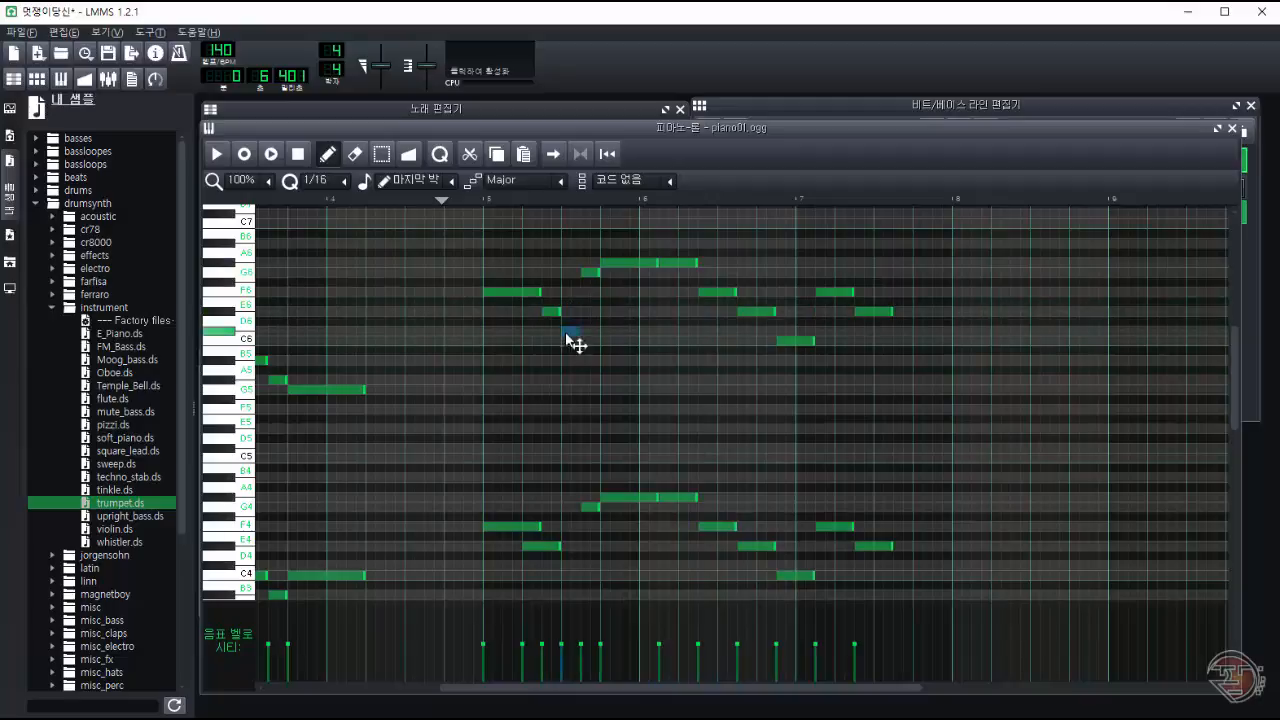
{"action": "left_click_drag", "start_coordinate": [533, 546], "coordinate": [553, 546]}
{"action": "key", "text": "space"}
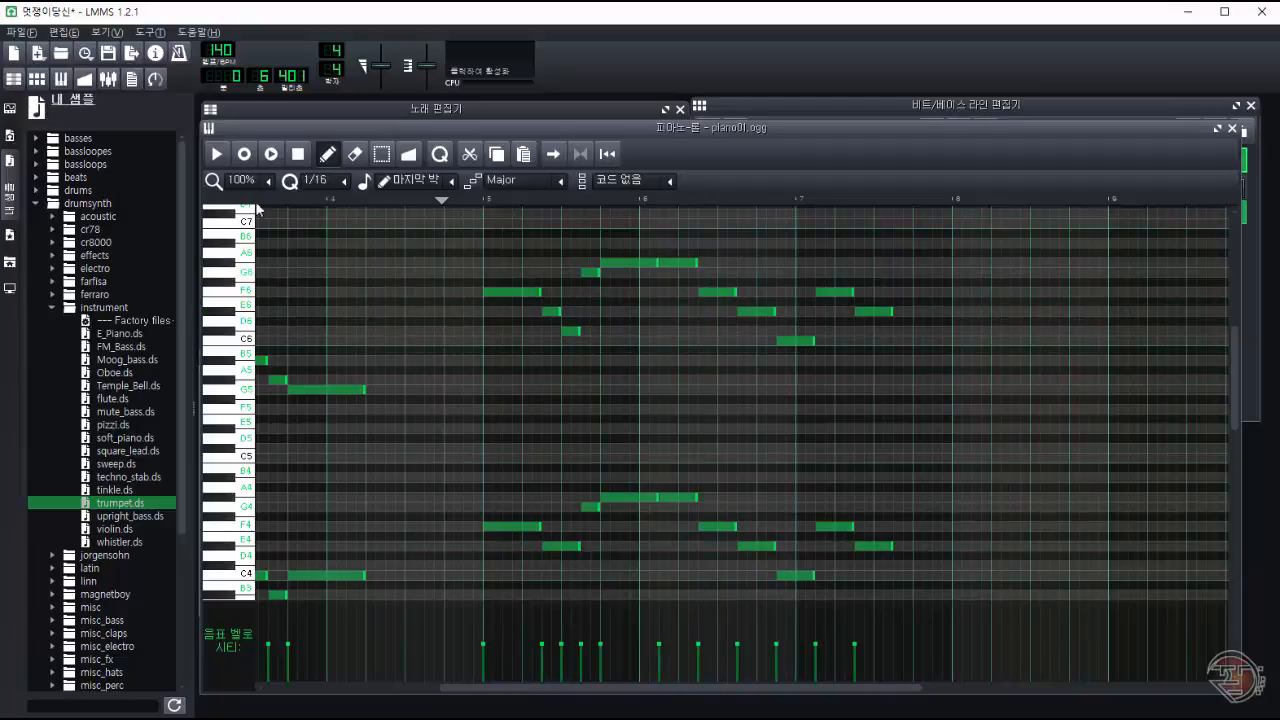
{"action": "key", "text": "space"}
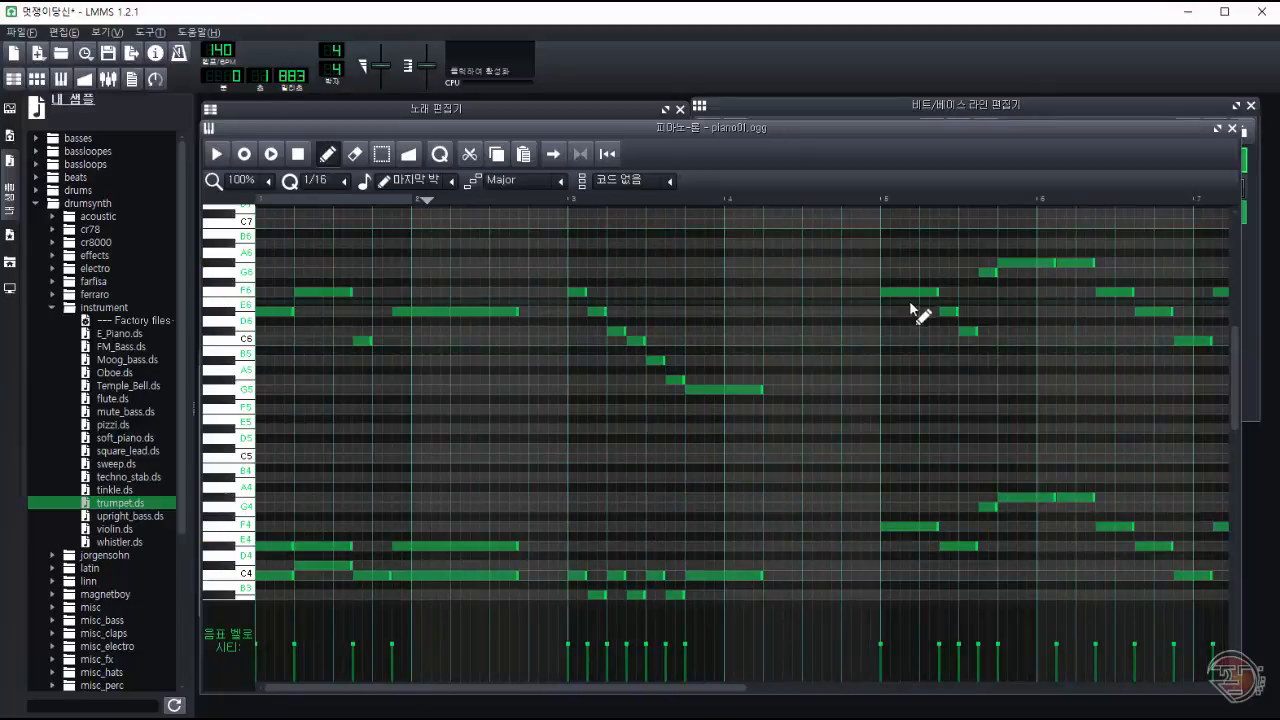
Step: Lower the eighth-note G6 and G4 near the end of bar 5 to D#6 and F4, and play from just before bar 5
{"action": "left_click_drag", "start_coordinate": [988, 274], "coordinate": [988, 311]}
{"action": "left_click", "coordinate": [851, 201]}
{"action": "key", "text": "space"}
{"action": "left_click_drag", "start_coordinate": [986, 507], "coordinate": [986, 530]}
{"action": "right_click", "coordinate": [979, 527]}
{"action": "left_click", "coordinate": [979, 527]}
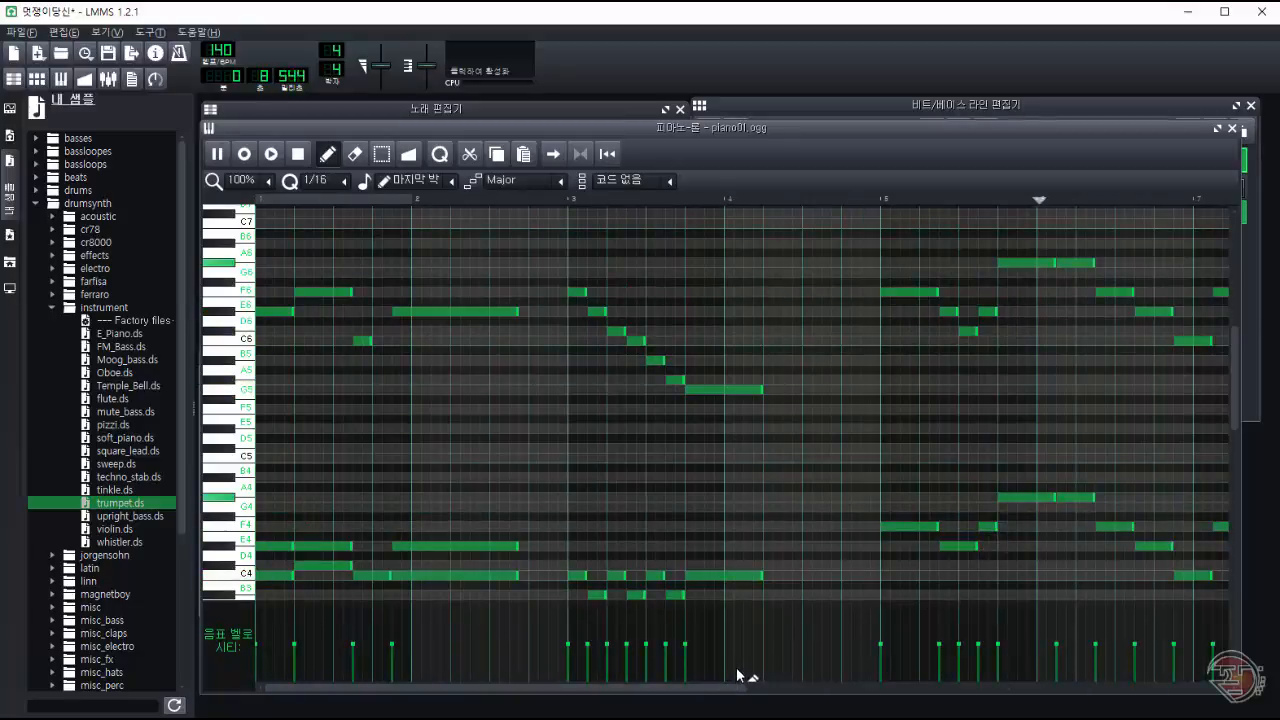
{"action": "key", "text": "space"}
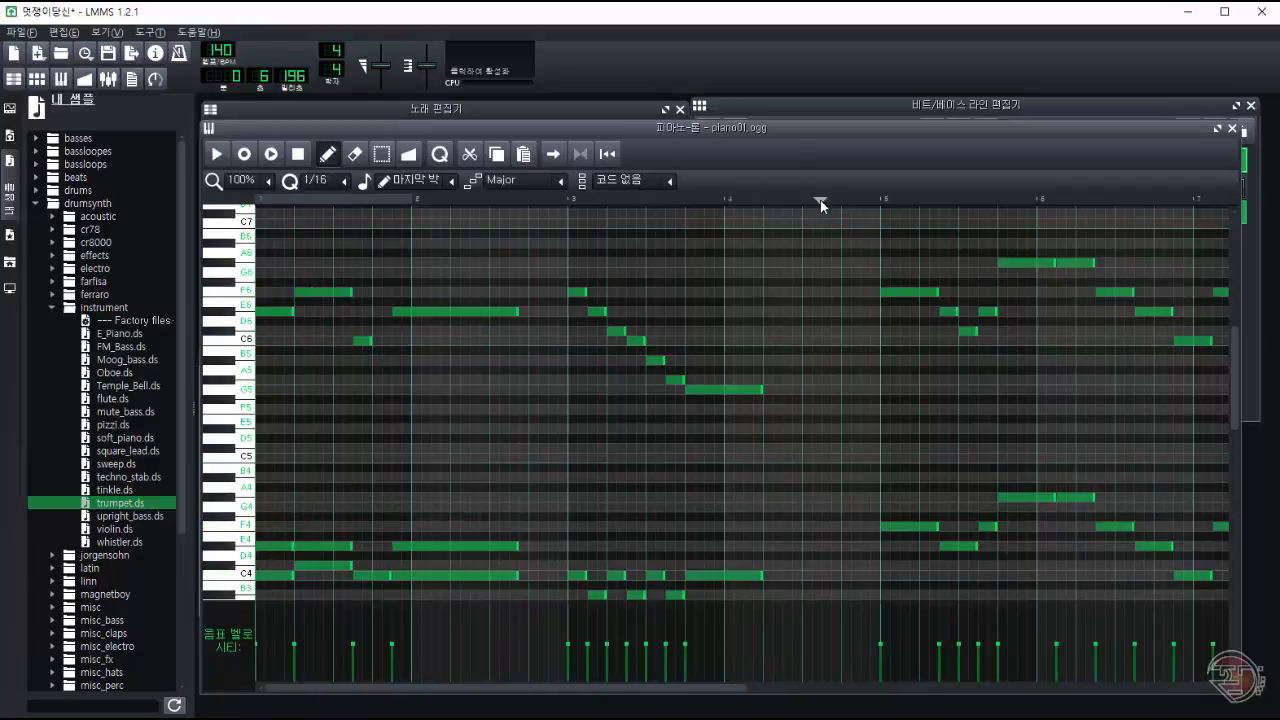
Step: Raise the D#6 eighth directly before the long G#6 to G6 and the C#6 eighth to F6, and play the phrase
{"action": "left_click_drag", "start_coordinate": [737, 688], "coordinate": [878, 690]}
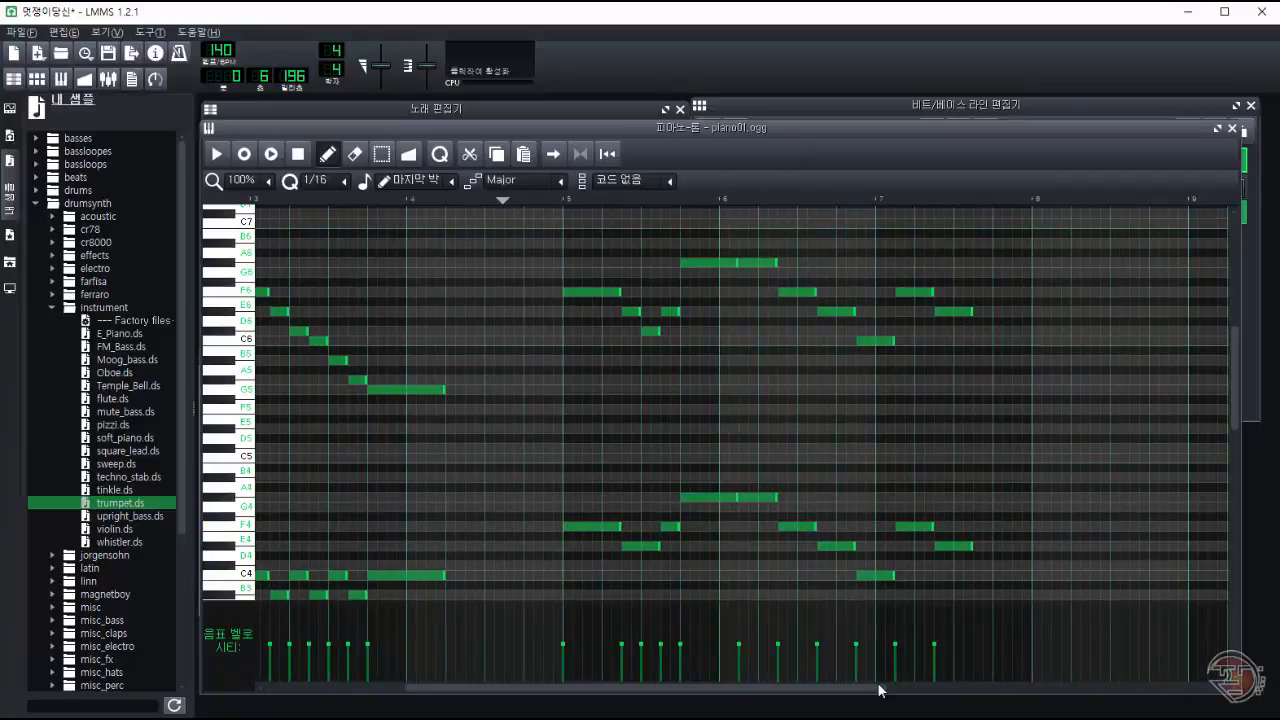
{"action": "left_click_drag", "start_coordinate": [673, 318], "coordinate": [674, 279]}
{"action": "left_click", "coordinate": [650, 332]}
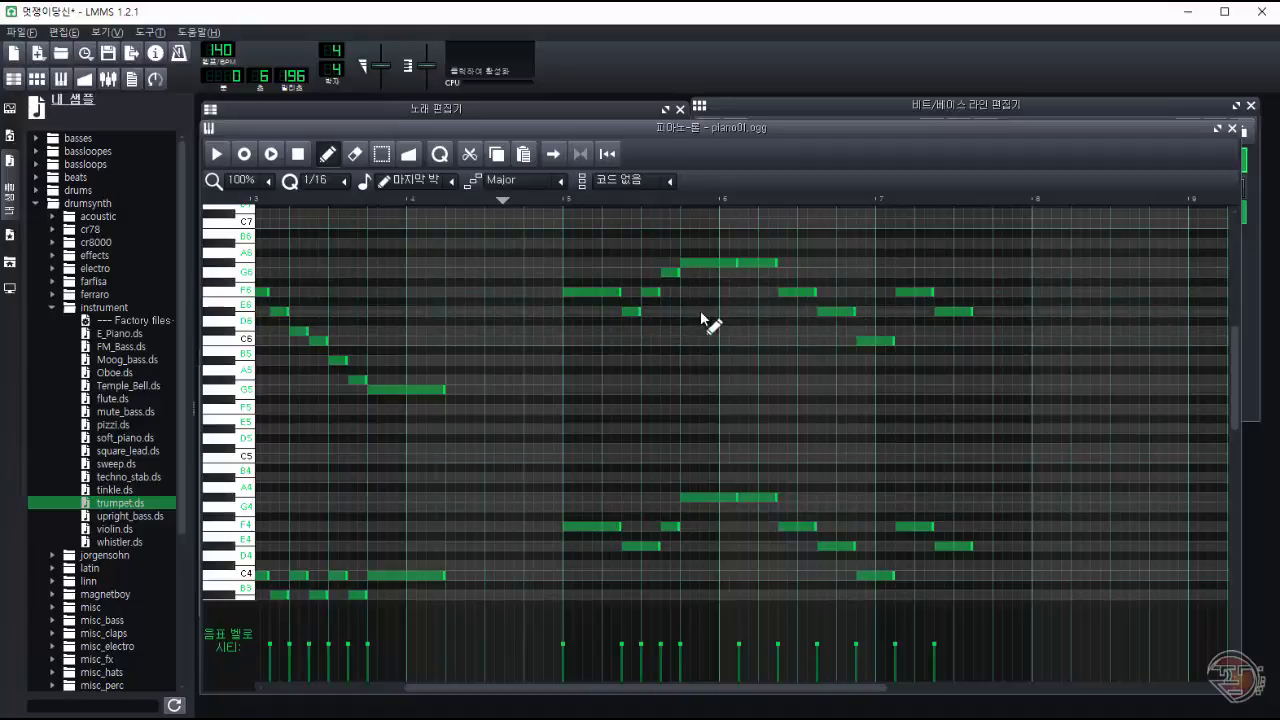
{"action": "key", "text": "space"}
{"action": "left_click", "coordinate": [533, 208]}
{"action": "right_click", "coordinate": [534, 213]}
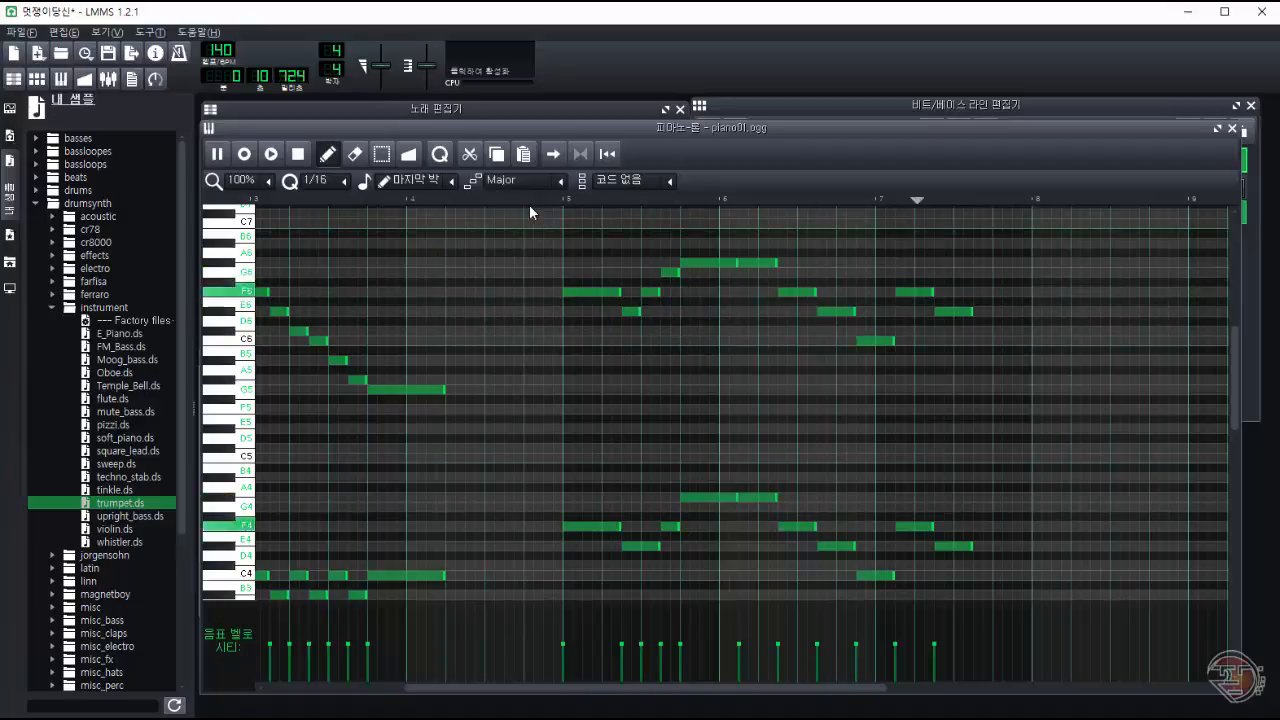
{"action": "key", "text": "space"}
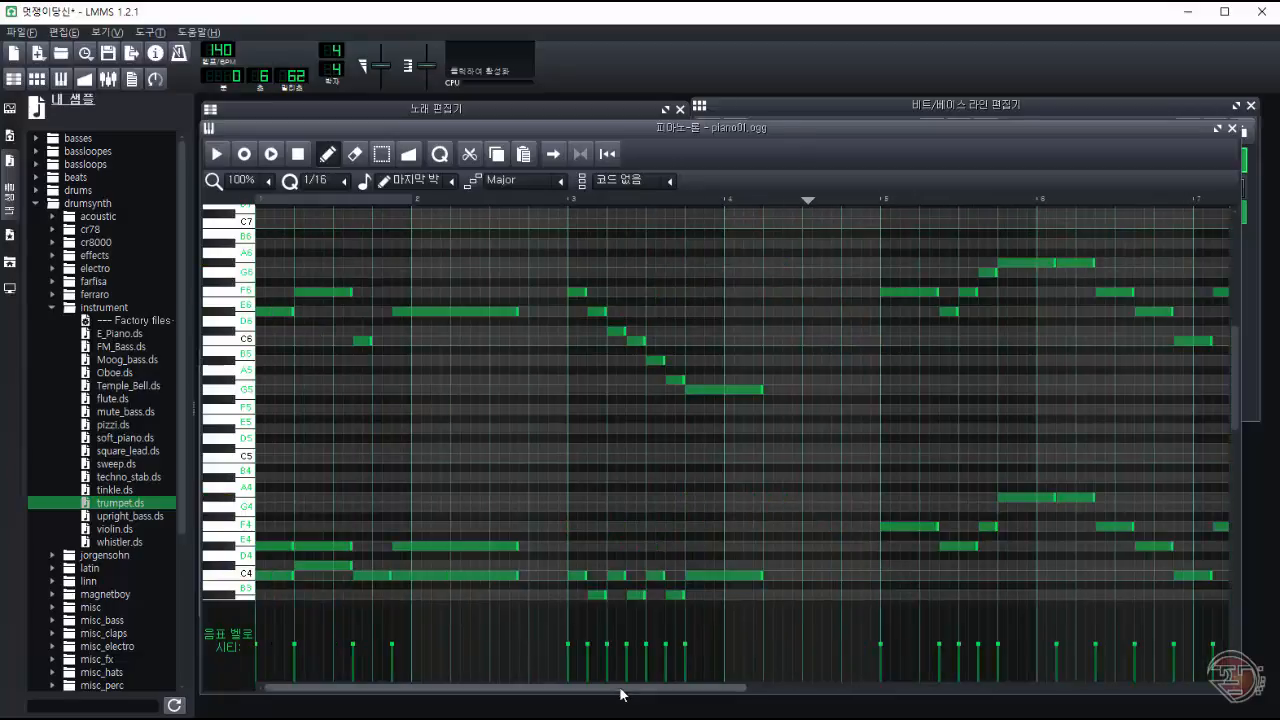
Step: Lower the first G#6 to G6, add an eighth-note F4 before the existing short F4, and play the phrase
{"action": "scroll", "coordinate": [620, 690], "scroll_direction": "right", "scroll_amount": 4}
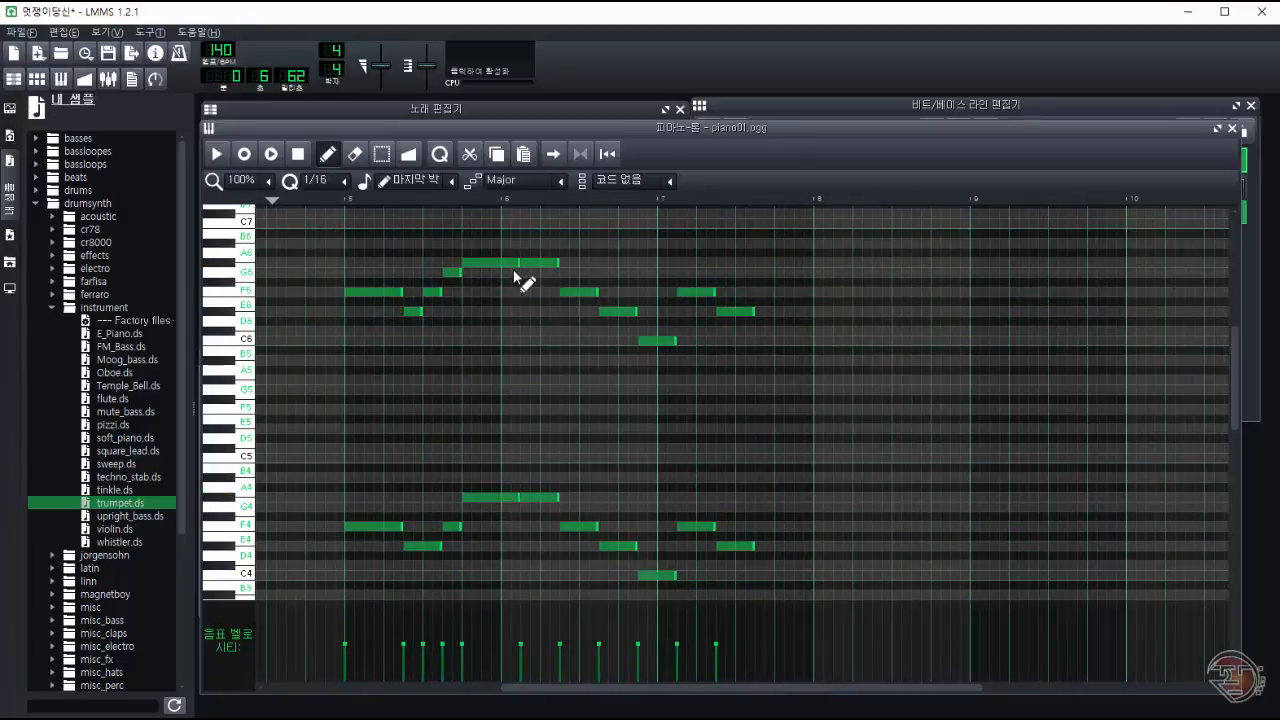
{"action": "left_click_drag", "start_coordinate": [522, 276], "coordinate": [520, 274]}
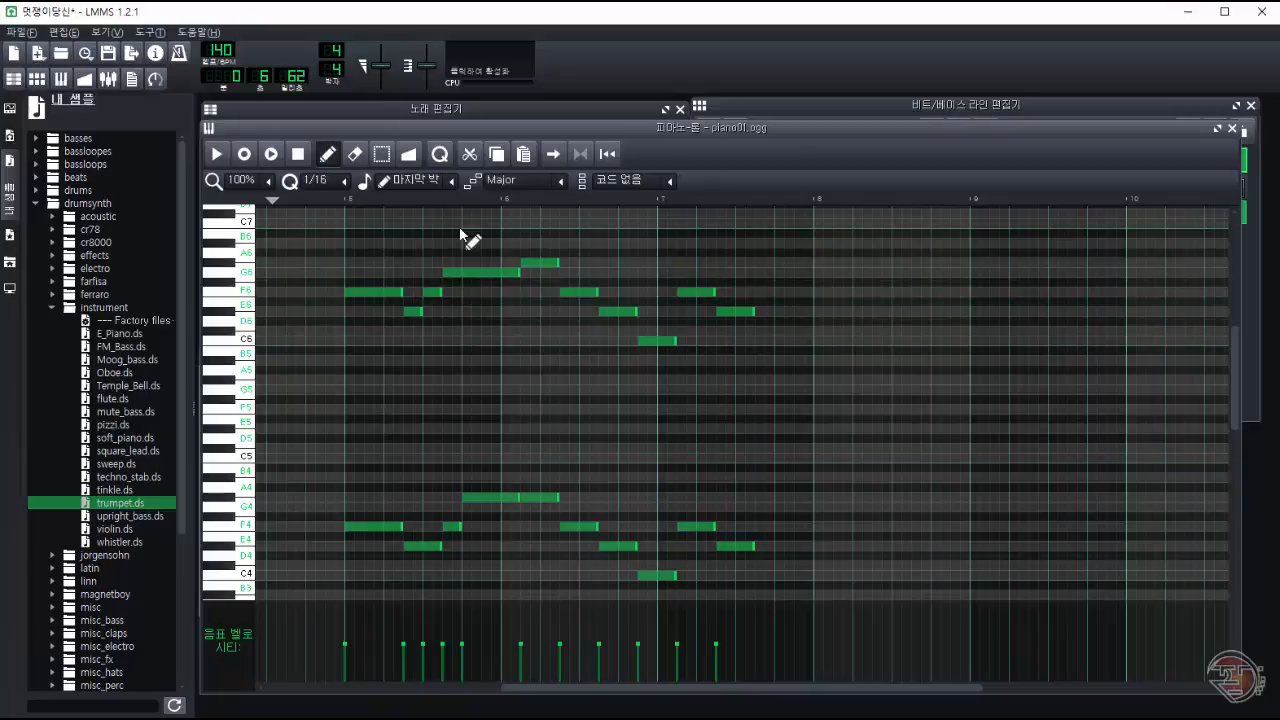
{"action": "left_click_drag", "start_coordinate": [496, 497], "coordinate": [459, 529]}
{"action": "left_click", "coordinate": [434, 526]}
{"action": "key", "text": "space"}
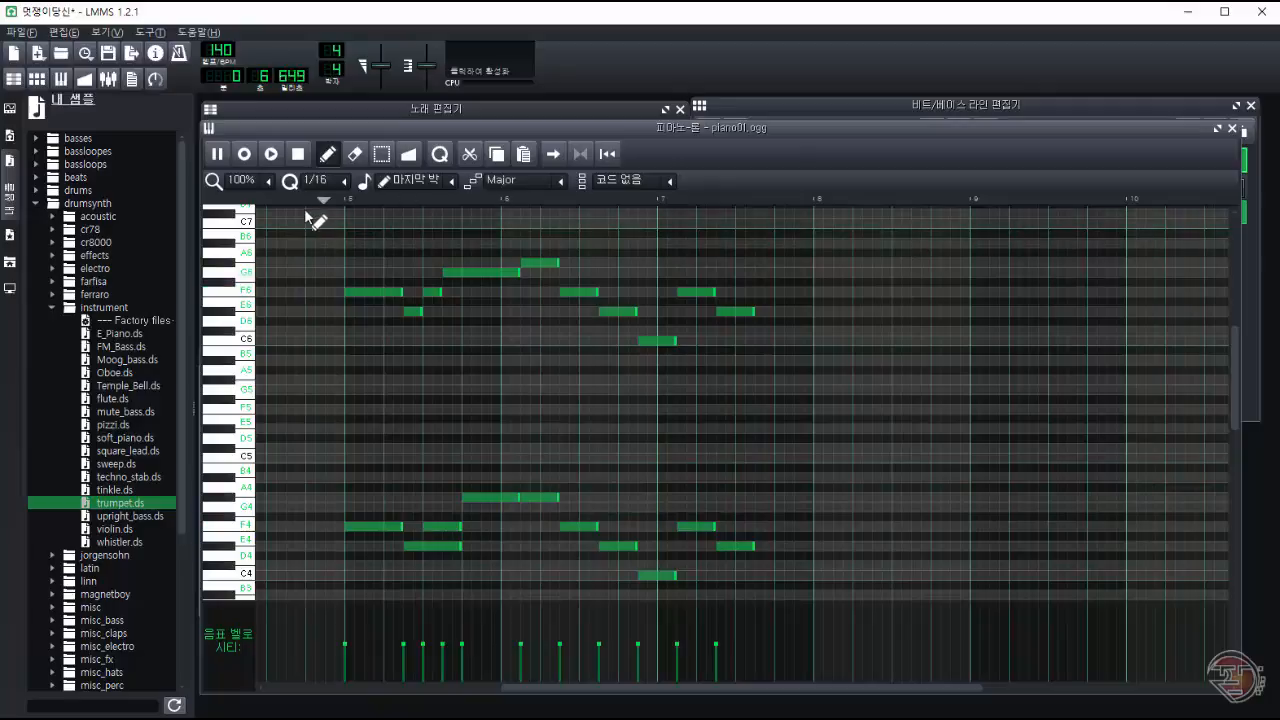
{"action": "key", "text": "space"}
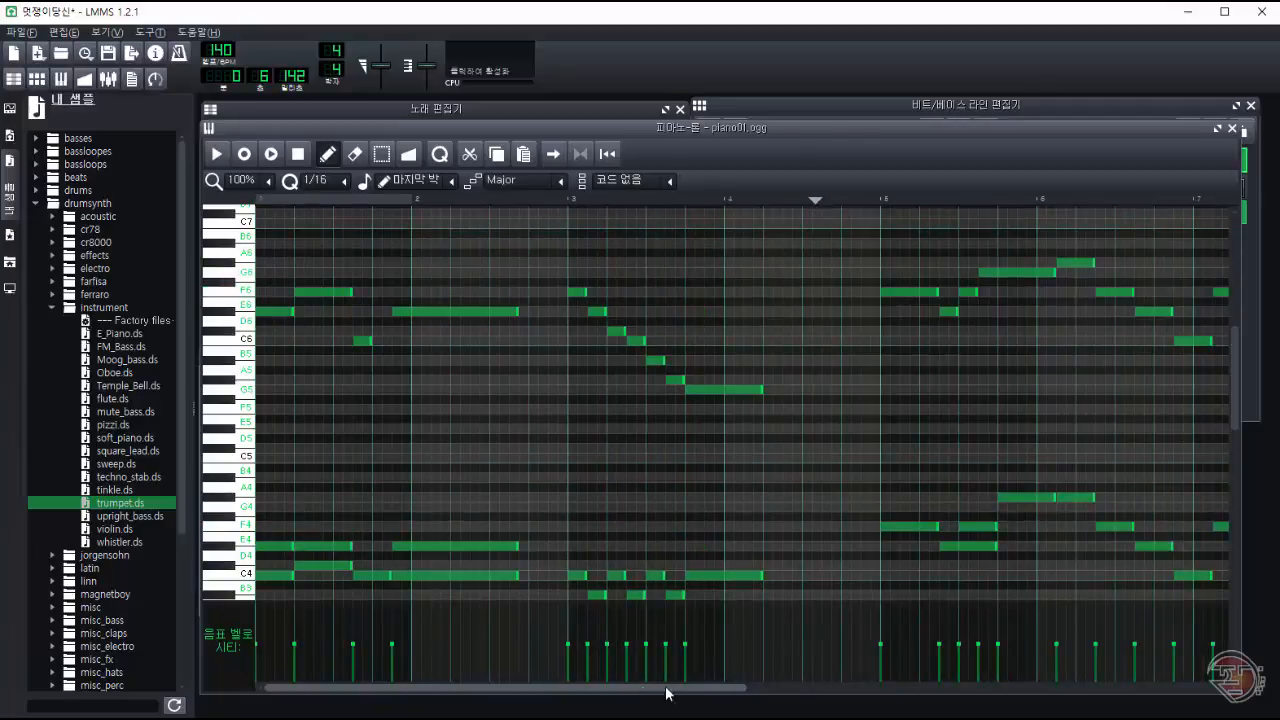
Step: Lower the first G#4 before bar 6 to G4 and replay the phrase from just before bar 5
{"action": "left_click_drag", "start_coordinate": [689, 527], "coordinate": [709, 527]}
{"action": "key", "text": "space"}
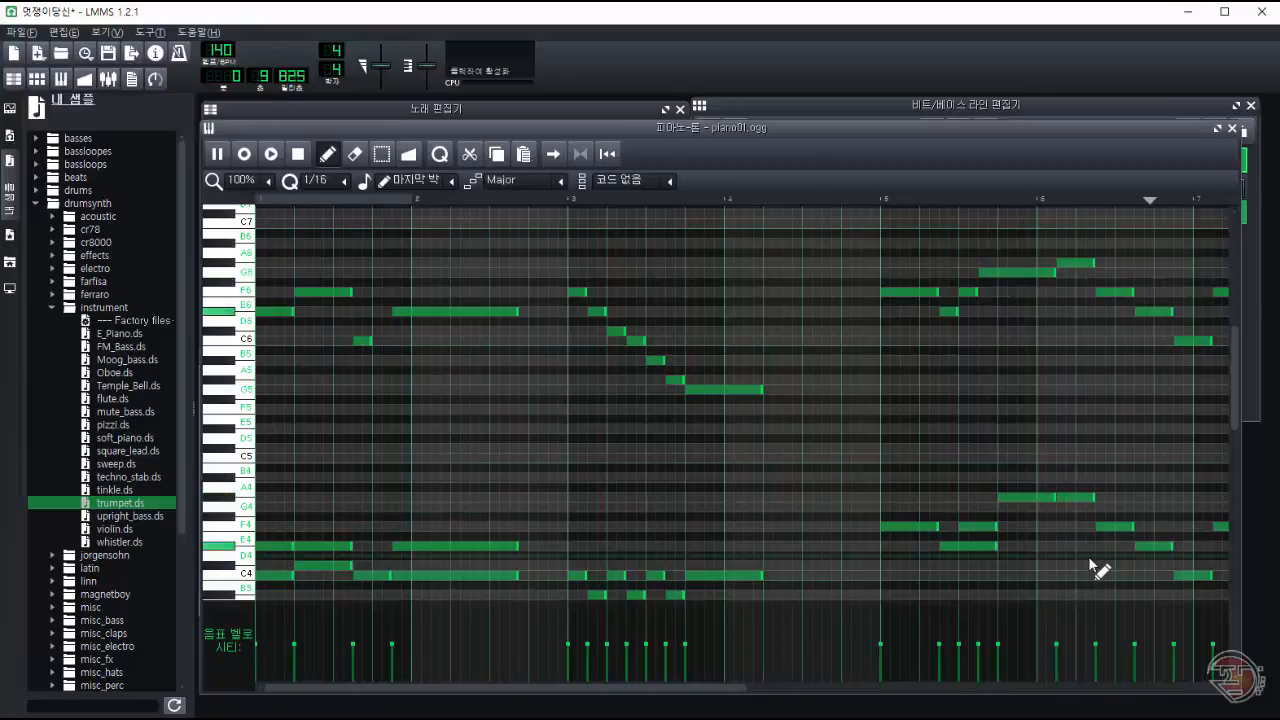
{"action": "left_click", "coordinate": [811, 198]}
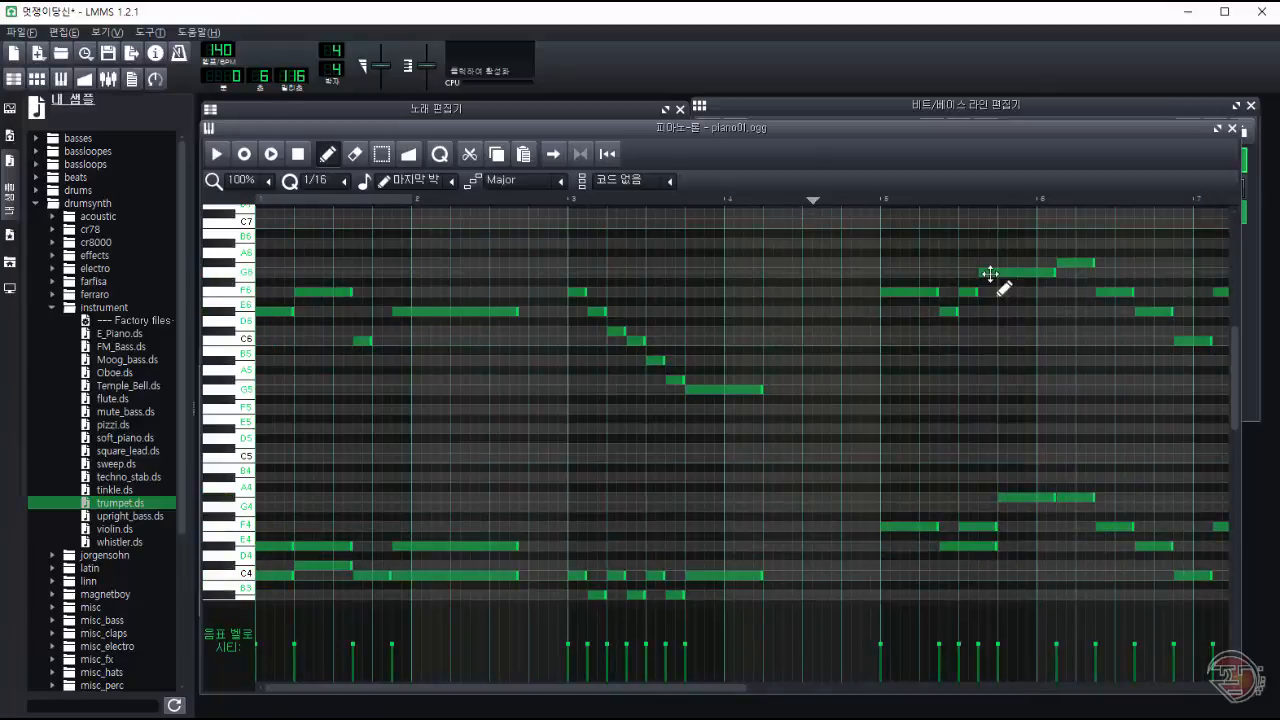
{"action": "left_click", "coordinate": [1020, 497]}
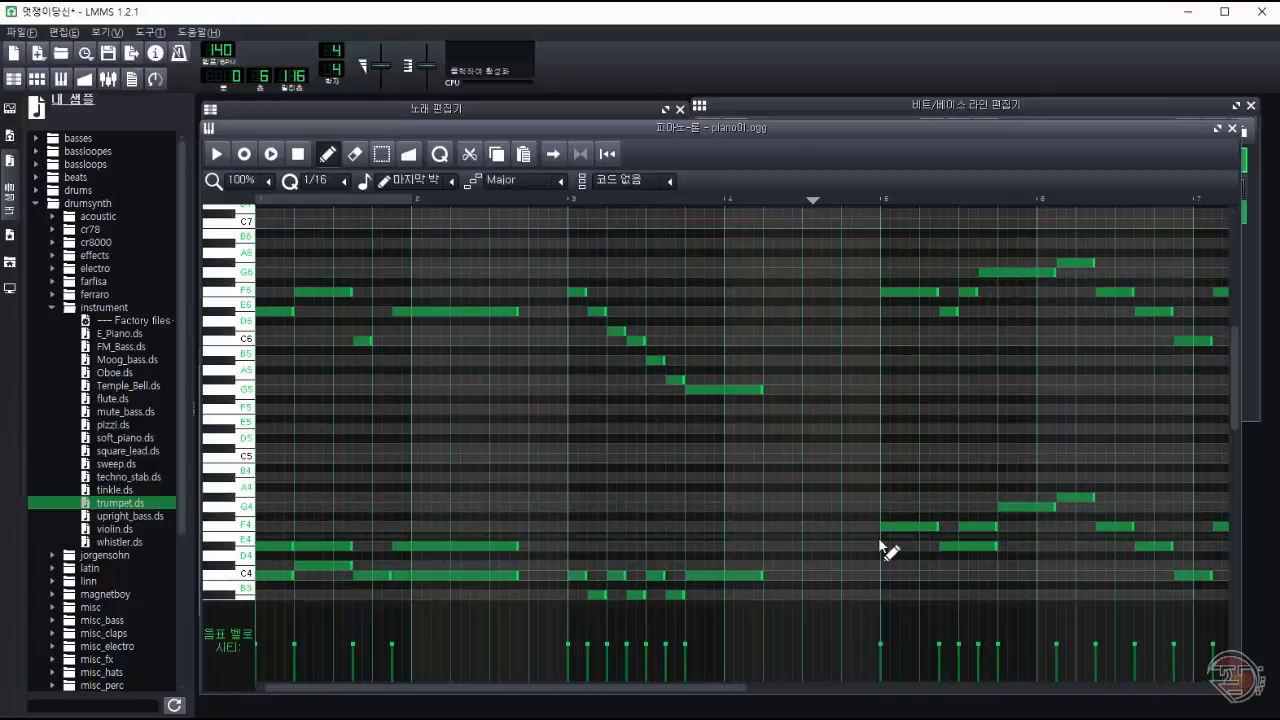
{"action": "left_click_drag", "start_coordinate": [682, 689], "coordinate": [813, 689]}
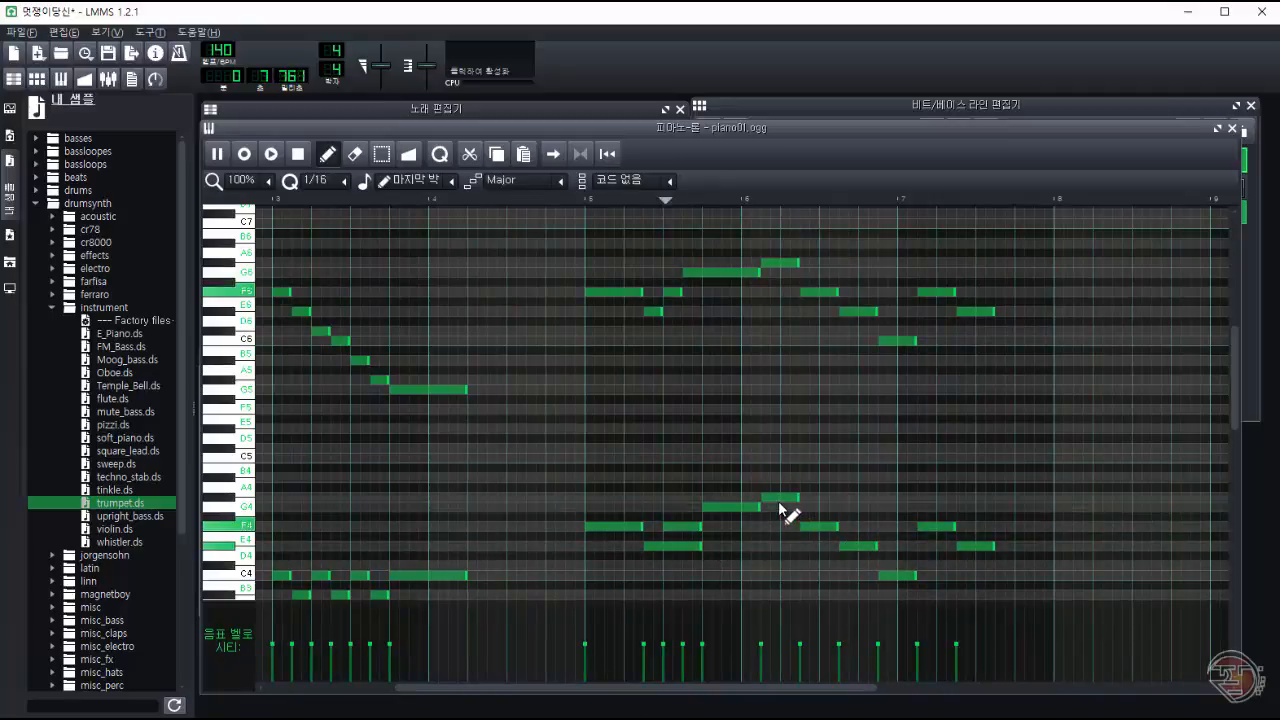
{"action": "left_click", "coordinate": [296, 158]}
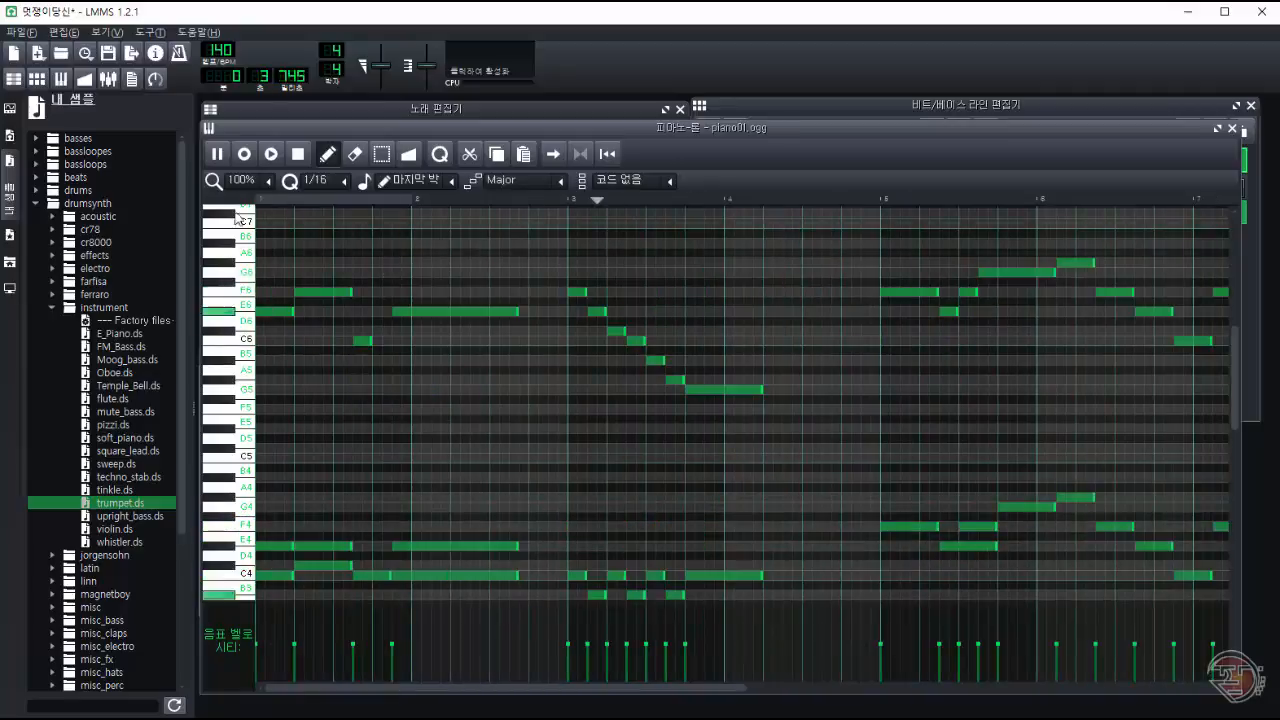
Step: Save the project
{"action": "left_click", "coordinate": [22, 33]}
{"action": "left_click", "coordinate": [49, 135]}
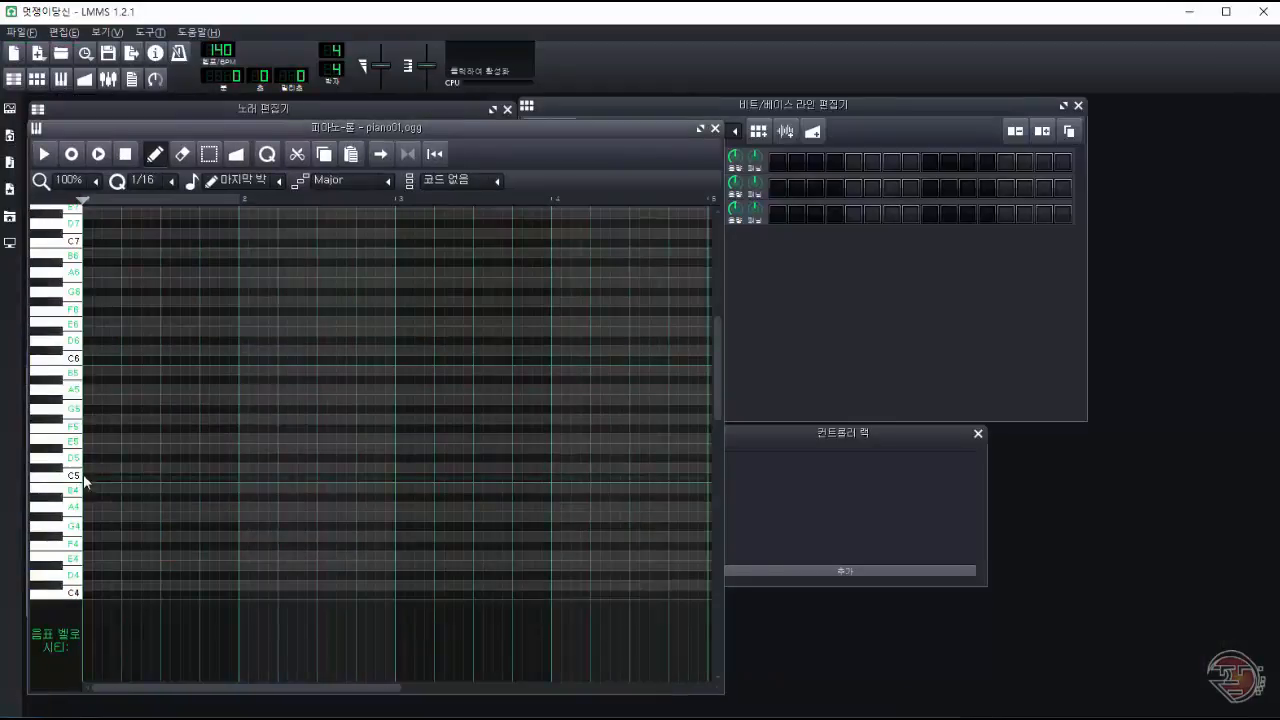
Step: Build four quarter-note chords across bar 1, E5–C#5–B4, G#5–F5–D#5, F#5–D#5–C#5 and B5–G#5–F#5, and play them
{"action": "left_click", "coordinate": [100, 438]}
{"action": "left_click", "coordinate": [140, 418]}
{"action": "left_click_drag", "start_coordinate": [140, 418], "coordinate": [140, 399]}
{"action": "left_click", "coordinate": [180, 418]}
{"action": "left_click", "coordinate": [218, 331]}
{"action": "left_click_drag", "start_coordinate": [213, 335], "coordinate": [218, 399]}
{"action": "key", "text": "ctrl+a"}
{"action": "key", "text": "ctrl+c"}
{"action": "key", "text": "ctrl+v"}
{"action": "key", "text": "ctrl+v"}
{"action": "left_click_drag", "start_coordinate": [218, 370], "coordinate": [218, 419]}
{"action": "left_click", "coordinate": [44, 154]}
{"action": "left_click", "coordinate": [125, 154]}
Step: Add a descending eighth-note run in bar 2, C#6, B5, A5, G#5, F#5, E5, ending on a half-note D#5
{"action": "left_click", "coordinate": [246, 350]}
{"action": "left_click", "coordinate": [267, 370]}
{"action": "left_click", "coordinate": [287, 389]}
{"action": "left_click", "coordinate": [327, 419]}
{"action": "left_click", "coordinate": [346, 438]}
{"action": "left_click", "coordinate": [366, 448]}
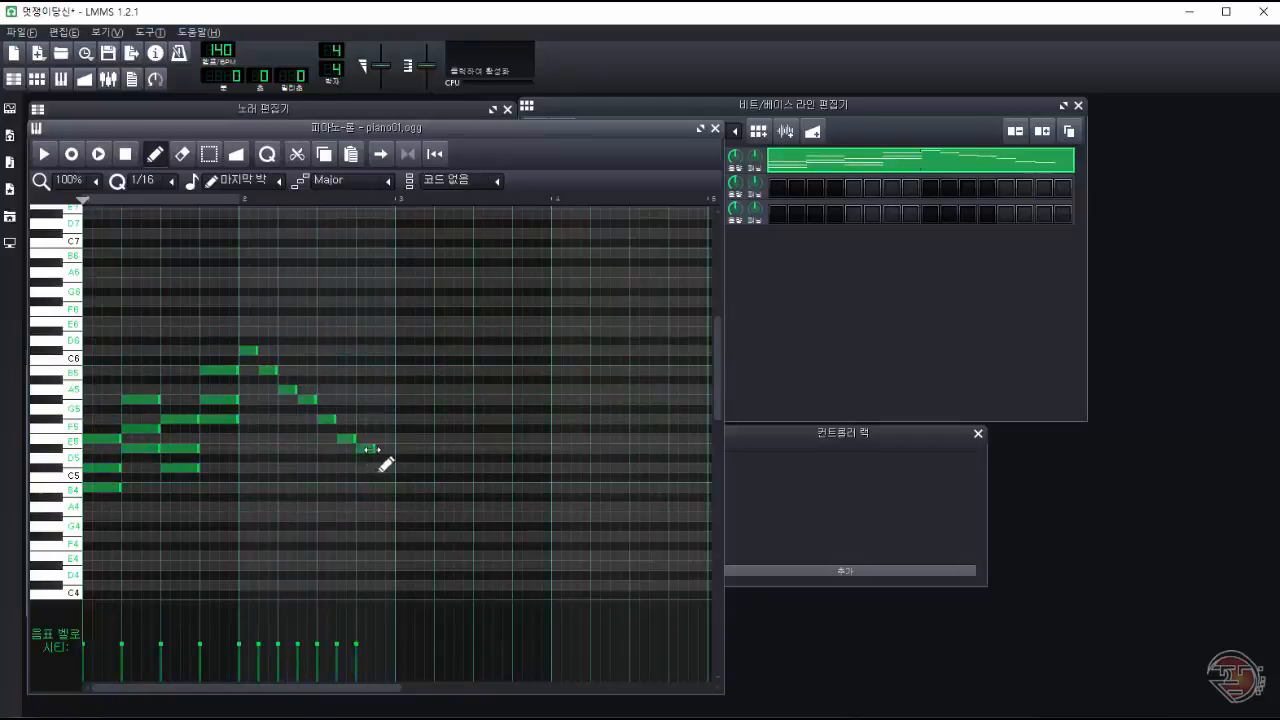
{"action": "left_click_drag", "start_coordinate": [374, 448], "coordinate": [433, 450]}
Step: Add quarter notes F#4, F#5, A5, B5, A5 and G#5 in sequence from the second beat of bar 3
{"action": "left_click", "coordinate": [445, 537]}
{"action": "left_click", "coordinate": [480, 419]}
{"action": "left_click", "coordinate": [515, 390]}
{"action": "left_click", "coordinate": [558, 370]}
{"action": "left_click", "coordinate": [597, 389]}
{"action": "left_click", "coordinate": [636, 399]}
Step: Widen the piano roll, extend the melody with quarter notes E5, G#5 and F#5, and play it
{"action": "left_click", "coordinate": [725, 462]}
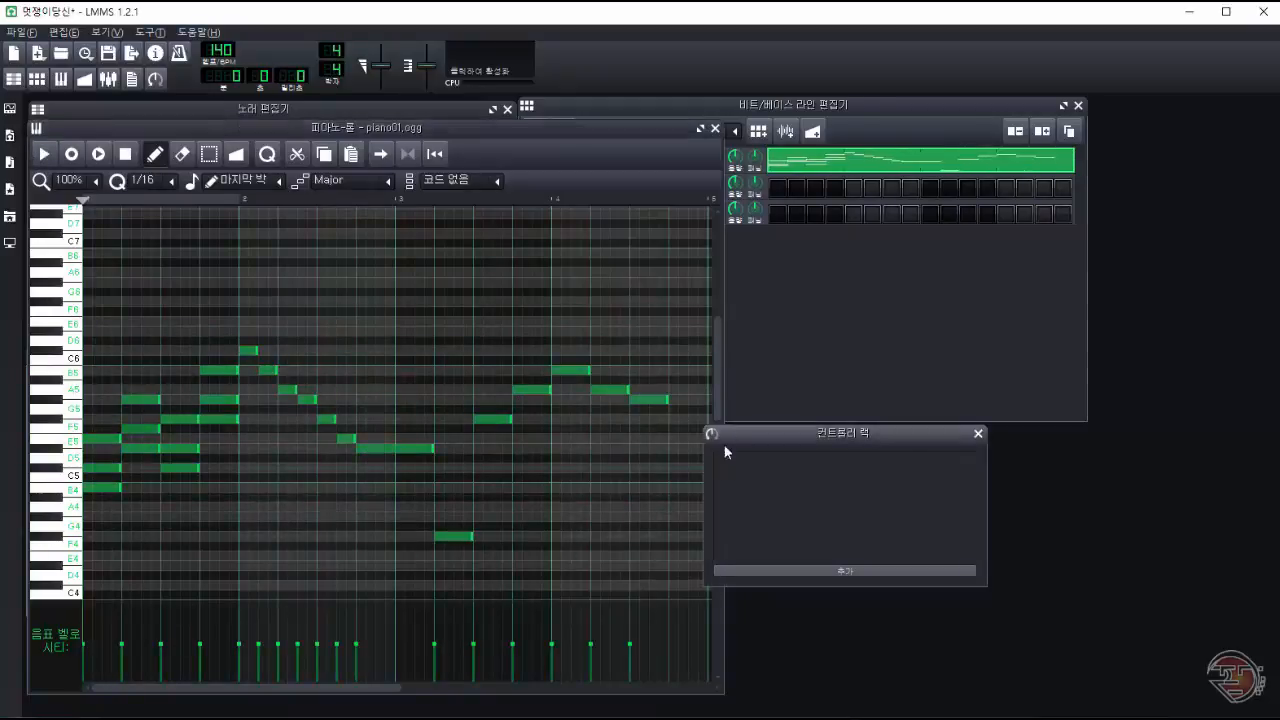
{"action": "left_click_drag", "start_coordinate": [723, 411], "coordinate": [1031, 411]}
{"action": "left_click", "coordinate": [674, 438]}
{"action": "left_click", "coordinate": [44, 154]}
{"action": "left_click", "coordinate": [125, 154]}
Step: Delete the lower chord notes beneath E5, G#5 and F#5 in the first three beats of bar 1
{"action": "right_click", "coordinate": [102, 468]}
{"action": "right_click", "coordinate": [102, 487]}
{"action": "right_click", "coordinate": [141, 428]}
{"action": "right_click", "coordinate": [141, 448]}
{"action": "right_click", "coordinate": [180, 468]}
{"action": "right_click", "coordinate": [184, 448]}
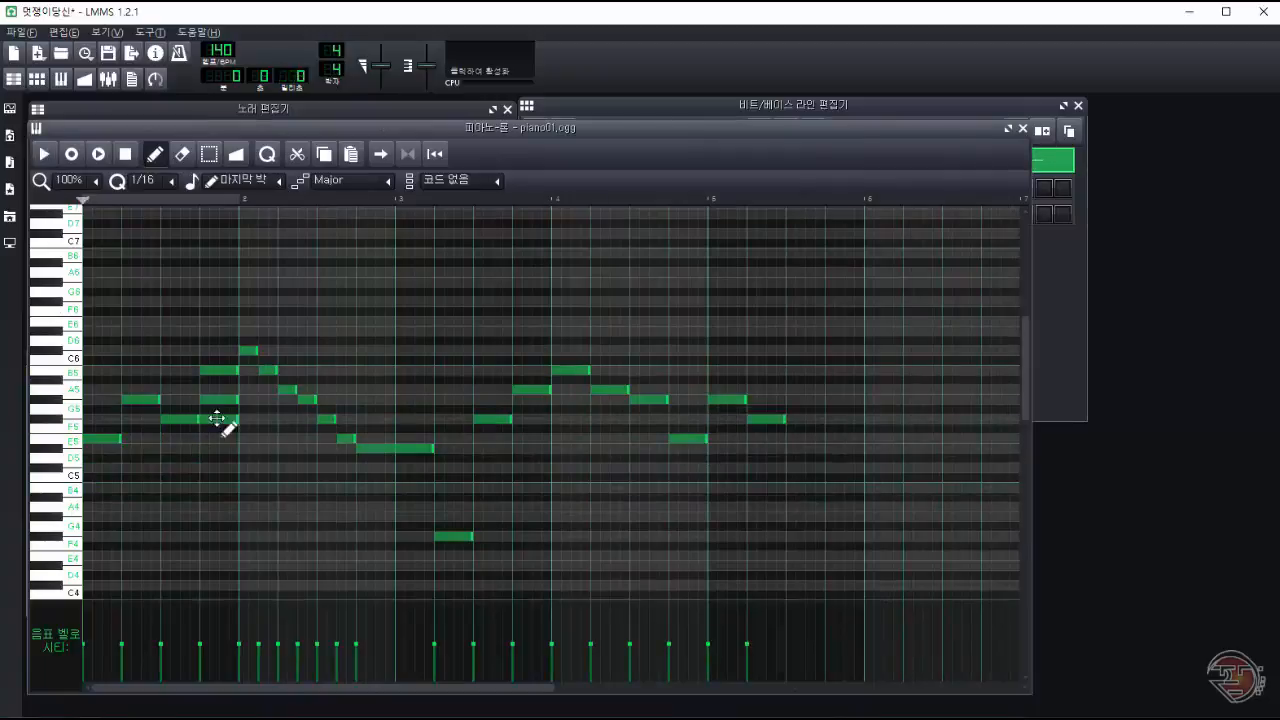
Step: Move the descending run to start at bar 3, lengthen G#5 to a half note, and place F#5 on beat 4 with B5 at bar 2
{"action": "key", "text": "ctrl+a"}
{"action": "left_click_drag", "start_coordinate": [128, 574], "coordinate": [812, 336]}
{"action": "left_click_drag", "start_coordinate": [410, 448], "coordinate": [439, 448]}
{"action": "left_click_drag", "start_coordinate": [120, 439], "coordinate": [198, 400]}
{"action": "left_click_drag", "start_coordinate": [190, 419], "coordinate": [210, 420]}
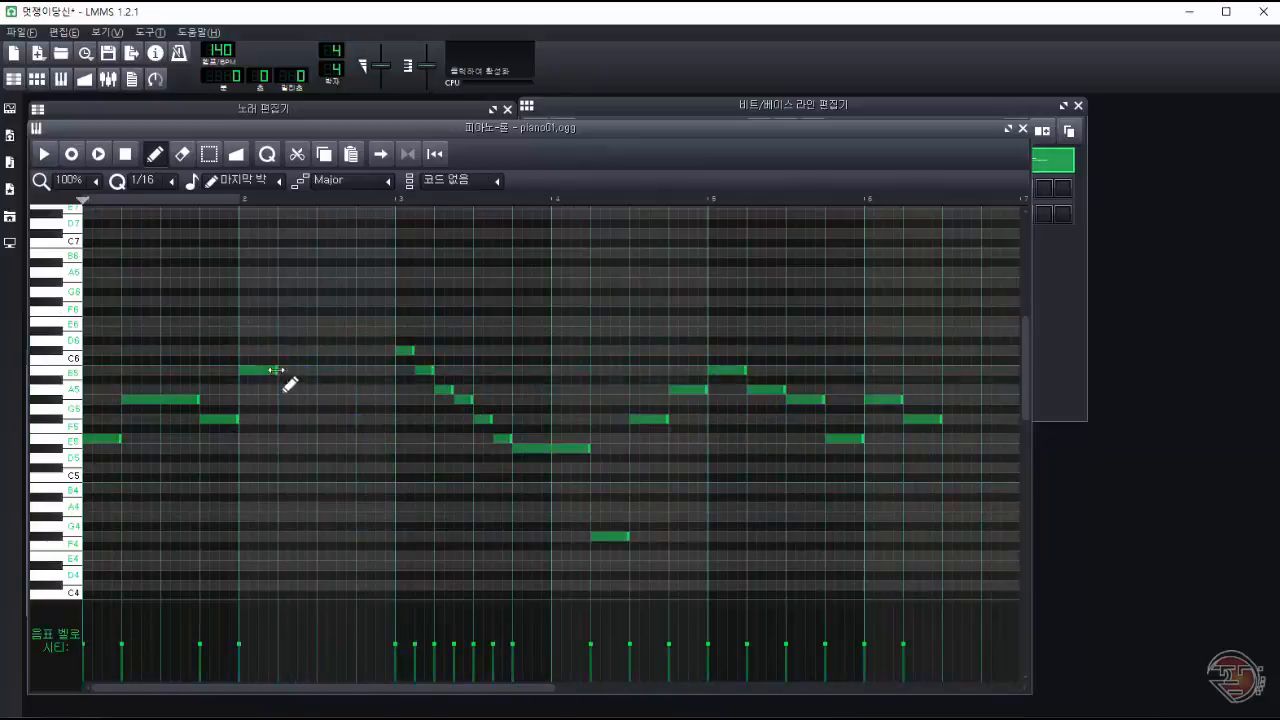
Step: Harmonise the opening with C#5, D#4, A5, A4 and F#4, extend B5 to three beats, and move the second phrase to bar 5
{"action": "left_click", "coordinate": [206, 389]}
{"action": "left_click", "coordinate": [245, 507]}
{"action": "left_click", "coordinate": [245, 536]}
{"action": "right_click", "coordinate": [194, 442]}
{"action": "left_click_drag", "start_coordinate": [1015, 360], "coordinate": [600, 437]}
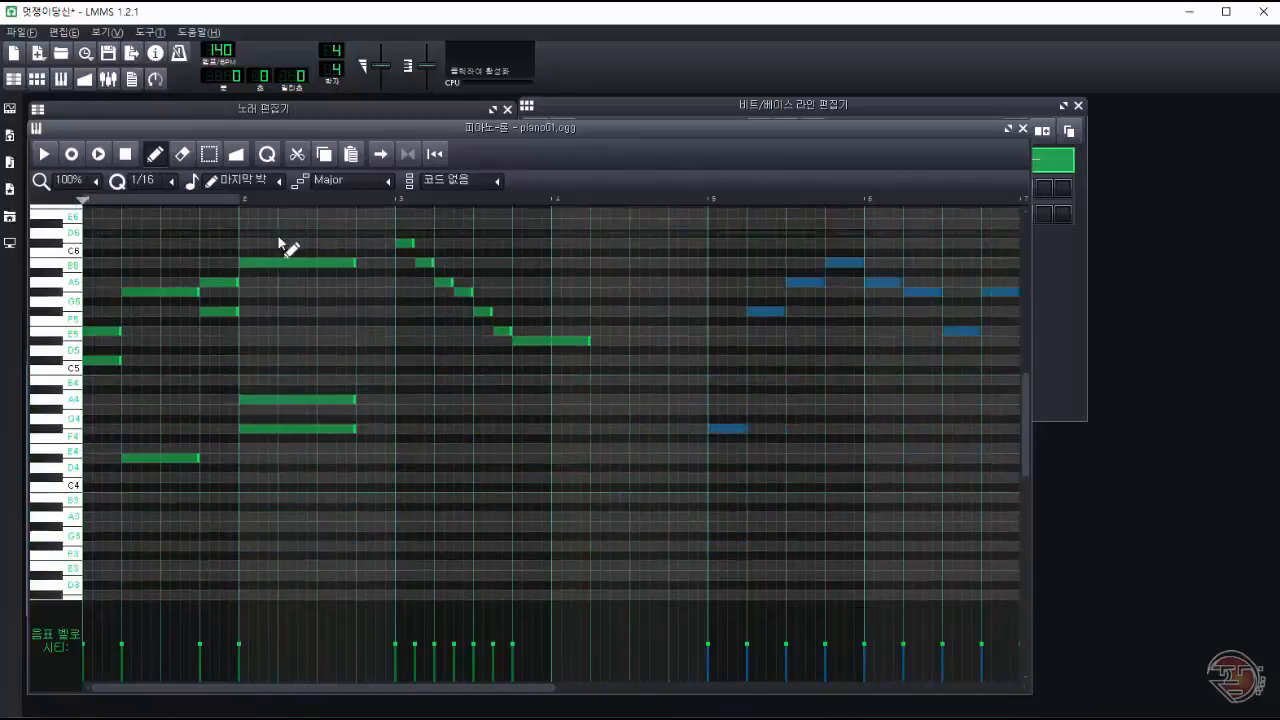
Step: Double the bar 3 run an octave lower with quarter notes C#5, B4, A4, G#4, F#4 and E4, ending on a half-note D#4
{"action": "left_click", "coordinate": [400, 360]}
{"action": "left_click", "coordinate": [419, 380]}
{"action": "left_click", "coordinate": [438, 399]}
{"action": "left_click", "coordinate": [457, 409]}
{"action": "left_click", "coordinate": [477, 428]}
{"action": "left_click", "coordinate": [497, 448]}
{"action": "left_click_drag", "start_coordinate": [516, 458], "coordinate": [600, 466]}
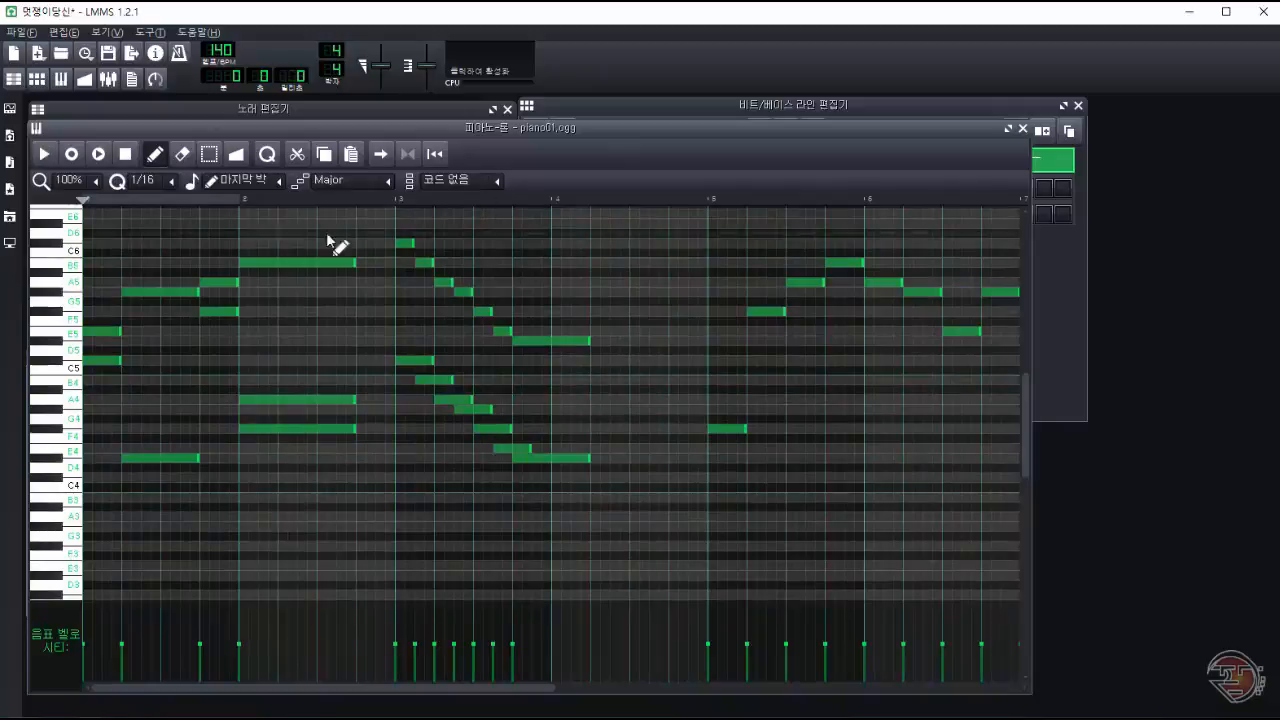
Step: Move the notes following bar 5's F#4 two beats later, extend F#4 and the B4 above it to half notes, and play
{"action": "left_click_drag", "start_coordinate": [400, 690], "coordinate": [568, 690]}
{"action": "left_click_drag", "start_coordinate": [678, 478], "coordinate": [360, 252]}
{"action": "left_click_drag", "start_coordinate": [371, 312], "coordinate": [449, 314]}
{"action": "left_click_drag", "start_coordinate": [349, 380], "coordinate": [388, 380]}
{"action": "left_click_drag", "start_coordinate": [349, 429], "coordinate": [388, 429]}
{"action": "key", "text": "space"}
Step: Play the pattern from several points before bar 5 to check the transition into the second phrase
{"action": "left_click_drag", "start_coordinate": [649, 688], "coordinate": [694, 690]}
{"action": "key", "text": "space"}
{"action": "left_click", "coordinate": [178, 198]}
{"action": "key", "text": "space"}
{"action": "left_click_drag", "start_coordinate": [320, 688], "coordinate": [668, 689]}
{"action": "key", "text": "space"}
{"action": "left_click", "coordinate": [682, 199]}
{"action": "left_click", "coordinate": [330, 199]}
{"action": "key", "text": "space"}
{"action": "key", "text": "space"}
{"action": "key", "text": "space"}
{"action": "left_click_drag", "start_coordinate": [536, 688], "coordinate": [650, 703]}
{"action": "key", "text": "space"}
{"action": "left_click", "coordinate": [670, 199]}
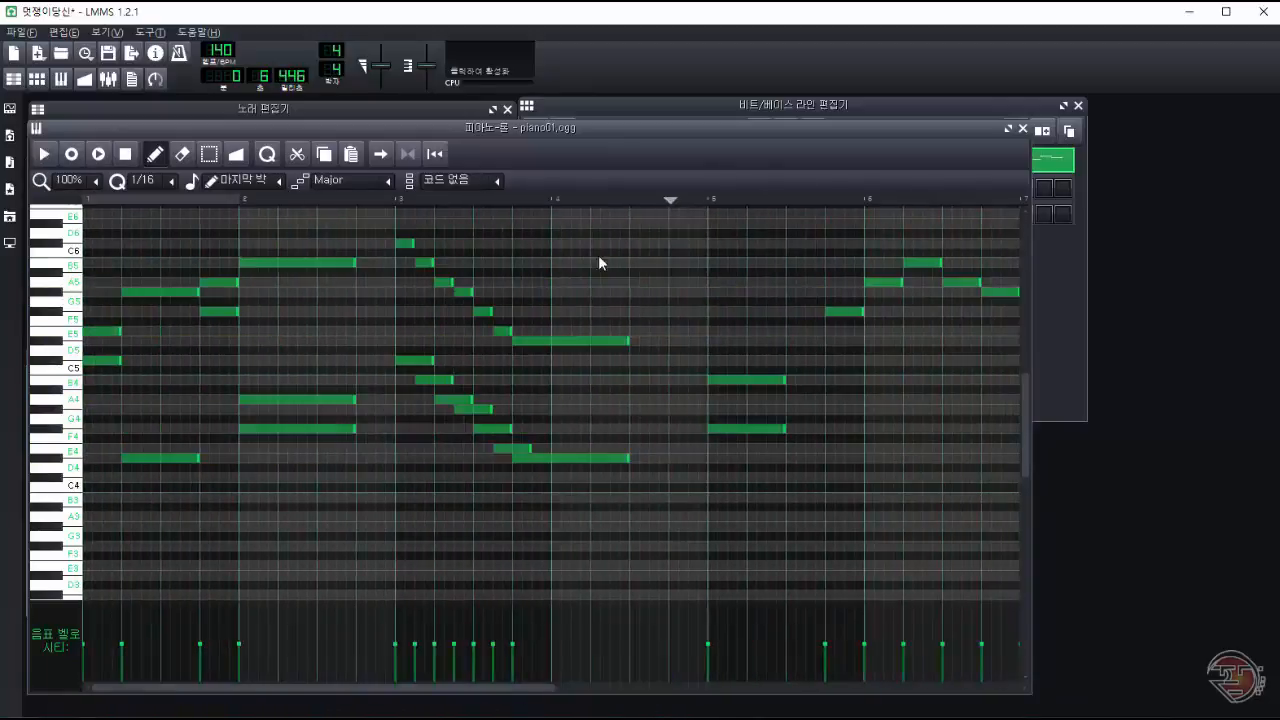
Step: Lower the bar 5 half notes B4 and F#4 to F#4 and C#4, put the following note on beat 3 as G#5, and play
{"action": "left_click_drag", "start_coordinate": [515, 688], "coordinate": [694, 689]}
{"action": "left_click_drag", "start_coordinate": [333, 374], "coordinate": [330, 434]}
{"action": "left_click_drag", "start_coordinate": [331, 429], "coordinate": [331, 478]}
{"action": "key", "text": "space"}
{"action": "left_click_drag", "start_coordinate": [800, 360], "coordinate": [800, 292]}
{"action": "left_click", "coordinate": [657, 201]}
{"action": "key", "text": "space"}
{"action": "key", "text": "space"}
{"action": "key", "text": "space"}
{"action": "key", "text": "space"}
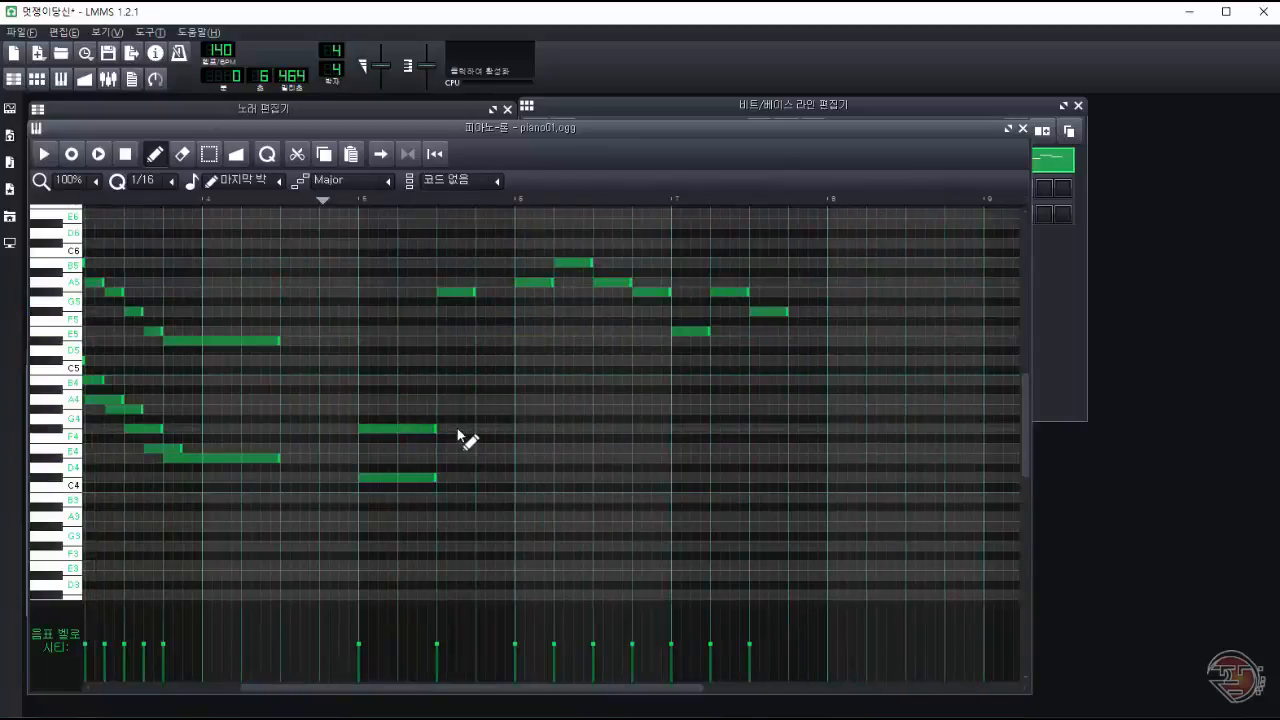
Step: Lower the G#5 in bar 5 to F#5 as a half note, stretch the phrase's final F#5 to a half note, and play
{"action": "left_click_drag", "start_coordinate": [499, 294], "coordinate": [519, 284]}
{"action": "left_click_drag", "start_coordinate": [474, 311], "coordinate": [513, 311]}
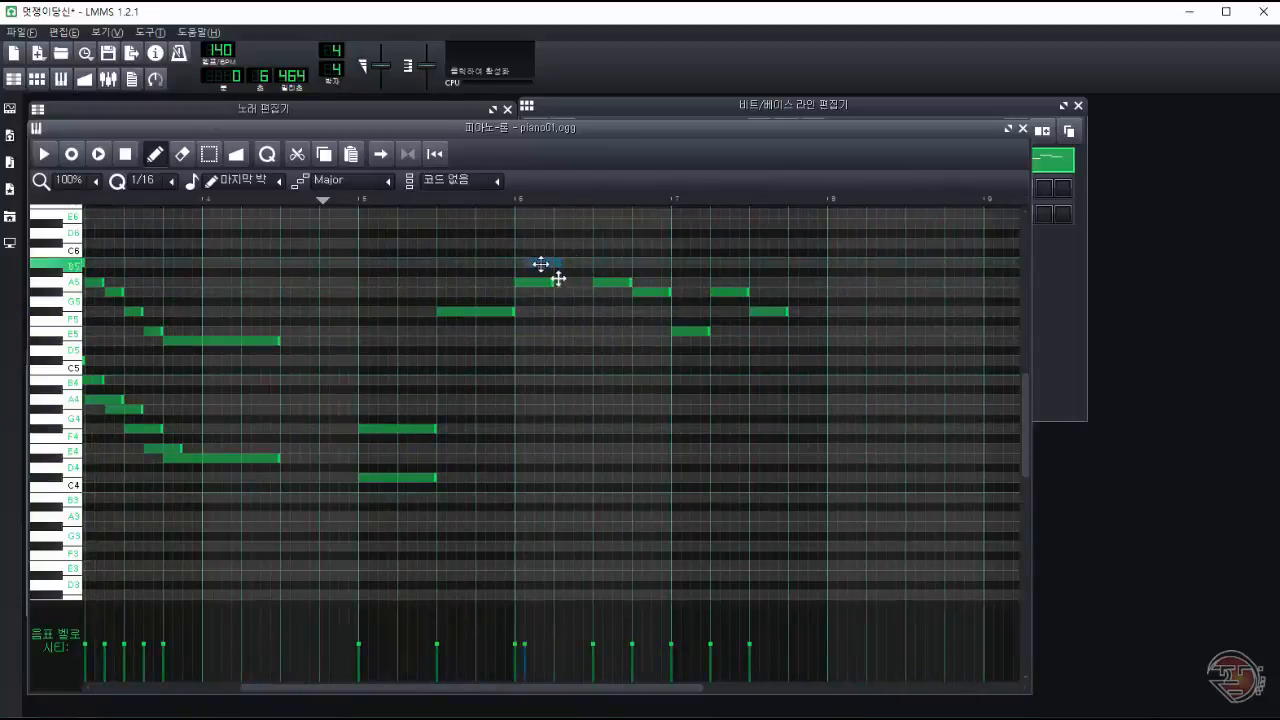
{"action": "left_click_drag", "start_coordinate": [786, 312], "coordinate": [826, 312]}
{"action": "key", "text": "space"}
{"action": "key", "text": "space"}
Step: Select the whole phrase from bar 5 onward and transpose it down seven semitones
{"action": "left_click_drag", "start_coordinate": [529, 688], "coordinate": [569, 688]}
{"action": "left_click_drag", "start_coordinate": [1025, 425], "coordinate": [1025, 363]}
{"action": "left_click_drag", "start_coordinate": [493, 380], "coordinate": [493, 360]}
{"action": "key", "text": "space"}
{"action": "left_click_drag", "start_coordinate": [699, 688], "coordinate": [728, 710]}
{"action": "key", "text": "space"}
{"action": "left_click_drag", "start_coordinate": [1026, 354], "coordinate": [1026, 412]}
{"action": "left_click_drag", "start_coordinate": [690, 510], "coordinate": [190, 235], "text": "ctrl"}
{"action": "left_click_drag", "start_coordinate": [426, 253], "coordinate": [426, 318]}
{"action": "left_click", "coordinate": [530, 335], "text": "ctrl"}
Step: Raise the middle notes of the bar 5 phrase individually to D#5, E5, F#5, A5, F#5 and E5, and play it
{"action": "left_click_drag", "start_coordinate": [327, 390], "coordinate": [327, 351]}
{"action": "left_click_drag", "start_coordinate": [375, 360], "coordinate": [390, 321]}
{"action": "left_click_drag", "start_coordinate": [425, 321], "coordinate": [425, 301]}
{"action": "left_click_drag", "start_coordinate": [458, 360], "coordinate": [458, 321]}
{"action": "left_click_drag", "start_coordinate": [488, 370], "coordinate": [489, 341]}
{"action": "key", "text": "space"}
{"action": "key", "text": "space"}
Step: Shorten the D#5 in bar 5 to a dotted quarter note and play the phrase from just before bar 5
{"action": "left_click_drag", "start_coordinate": [859, 352], "coordinate": [839, 355]}
{"action": "left_click", "coordinate": [672, 197]}
{"action": "left_click_drag", "start_coordinate": [552, 688], "coordinate": [778, 688]}
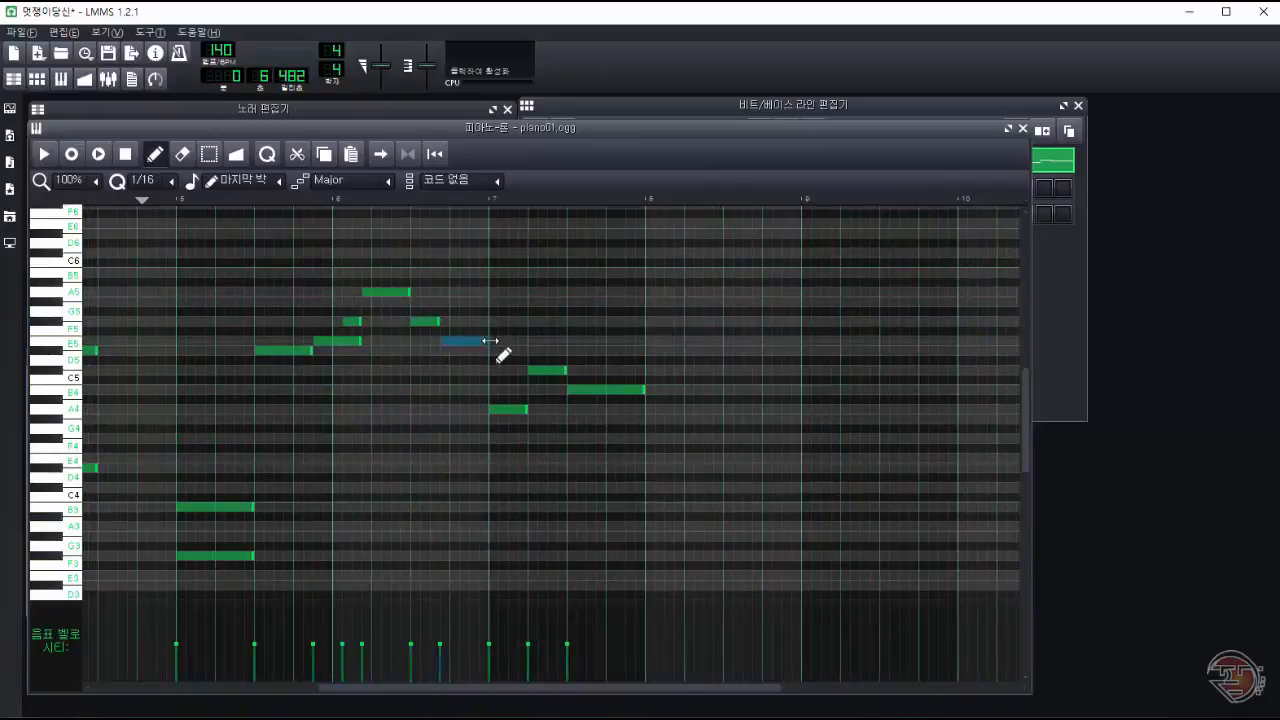
{"action": "key", "text": "space"}
{"action": "key", "text": "space"}
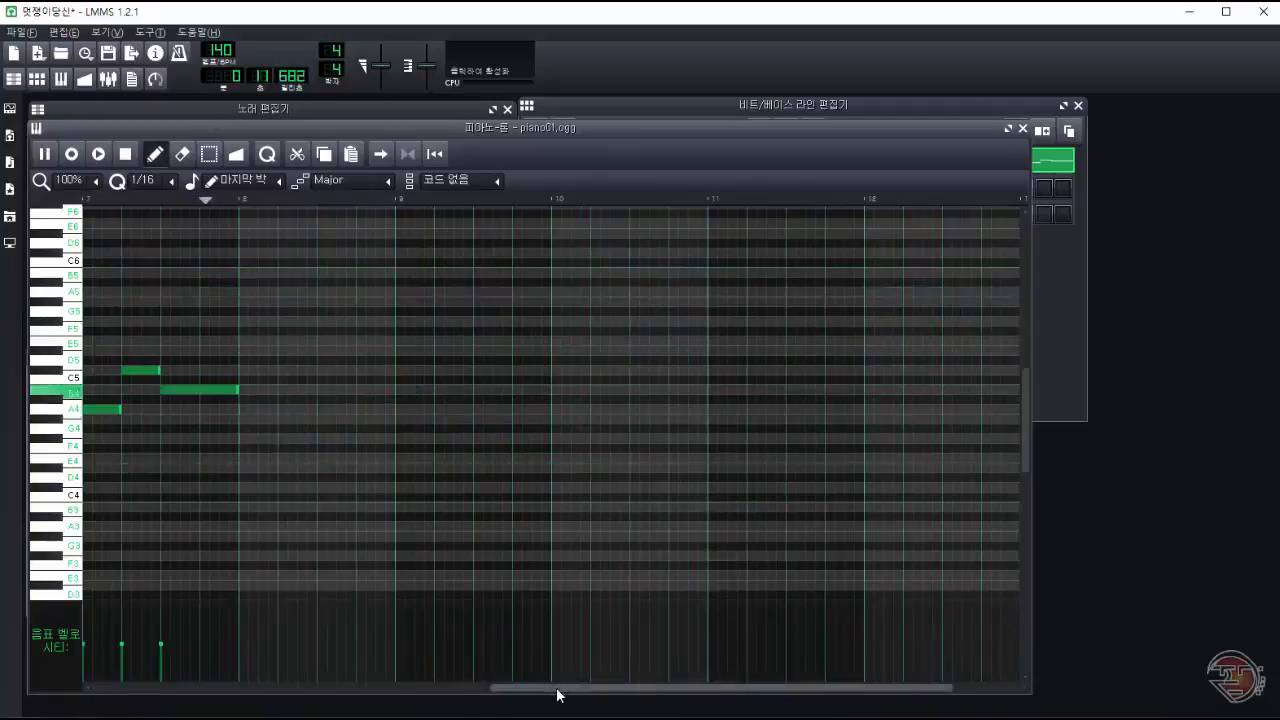
Step: Harmonise the phrase across bars 5 to 7 with added notes such as G#4, E4, A4, C#5 and F#4, and play it
{"action": "left_click", "coordinate": [725, 419]}
{"action": "key", "text": "space"}
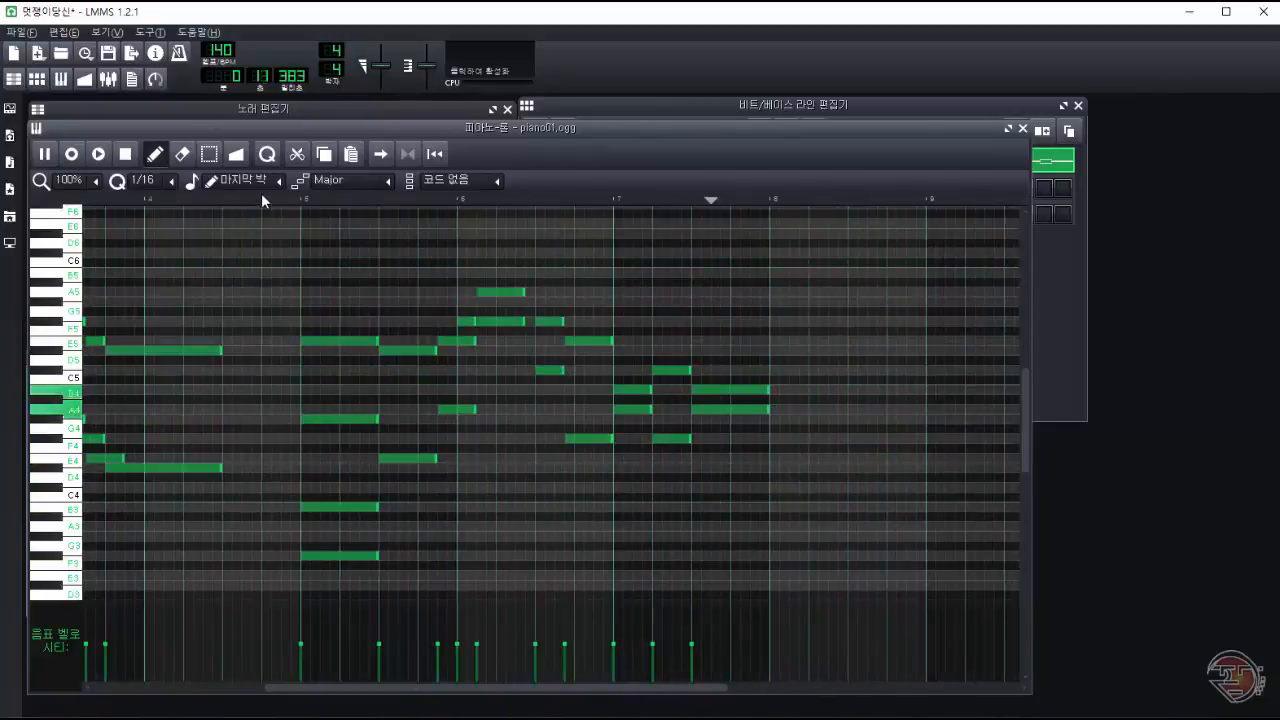
{"action": "left_click", "coordinate": [243, 198]}
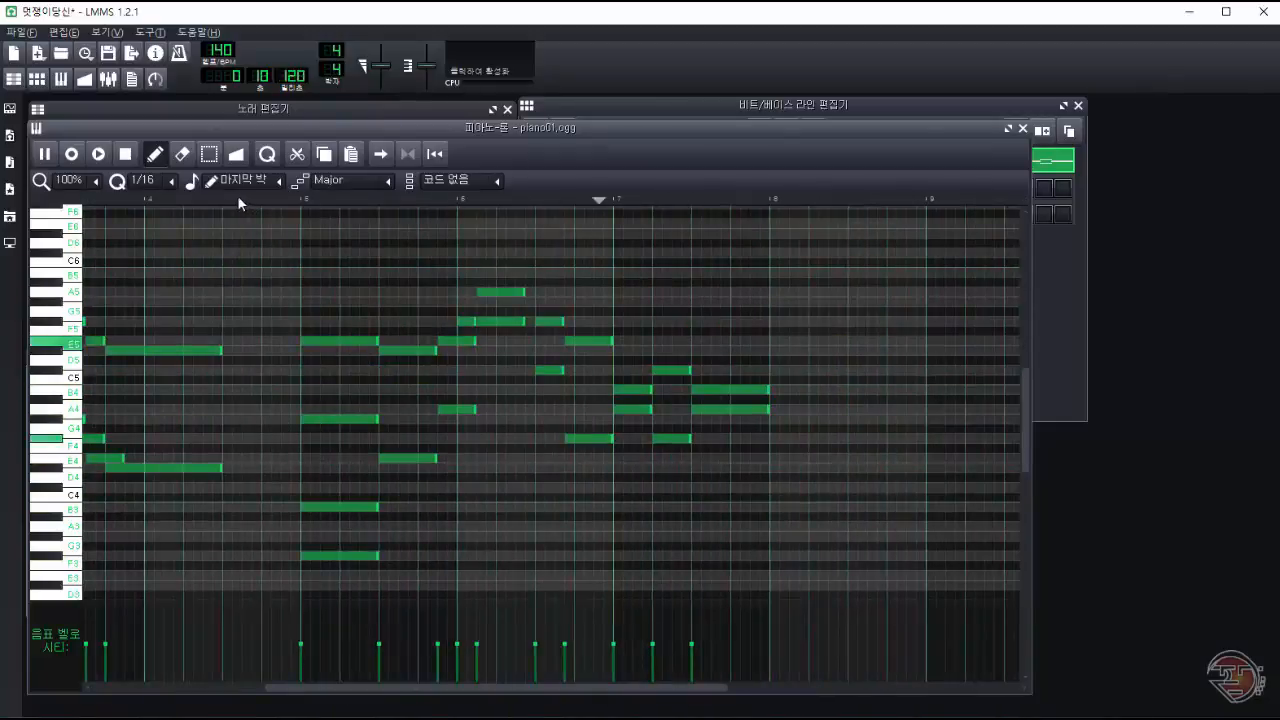
{"action": "key", "text": "space"}
Step: Widen the piano roll and copy the entire melody two octaves higher
{"action": "left_click_drag", "start_coordinate": [1030, 458], "coordinate": [1240, 458]}
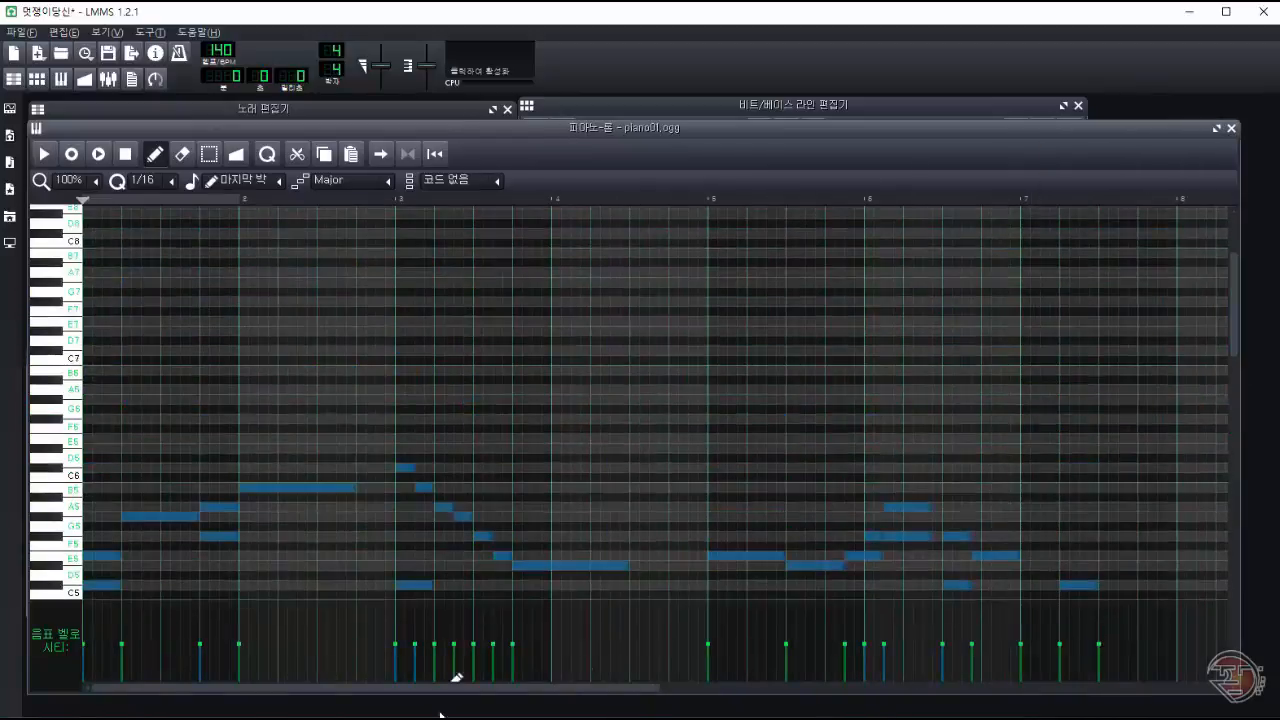
{"action": "left_click_drag", "start_coordinate": [451, 677], "coordinate": [560, 363]}
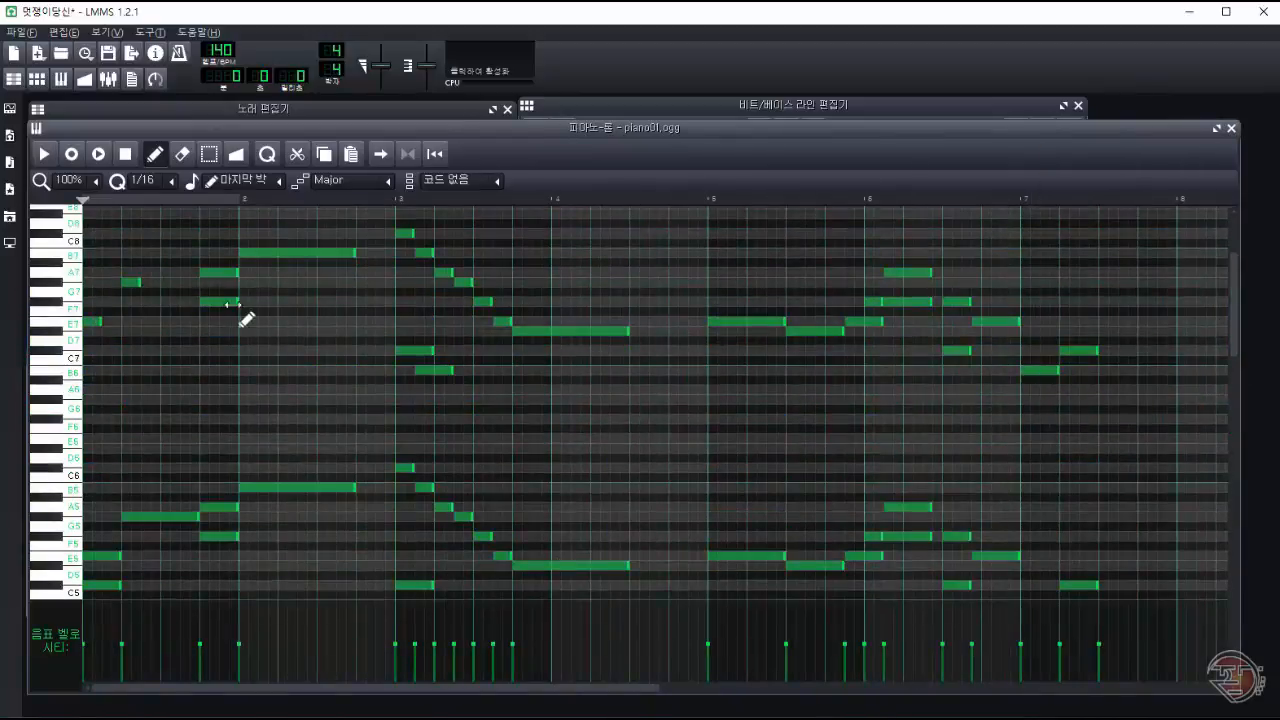
Step: Try deleting the harmony notes in the high octave copy and shortening most of its early and middle notes to sixteenths
{"action": "right_click", "coordinate": [232, 303]}
{"action": "left_click_drag", "start_coordinate": [237, 272], "coordinate": [218, 272]}
{"action": "left_click_drag", "start_coordinate": [354, 253], "coordinate": [257, 253]}
{"action": "right_click", "coordinate": [429, 369]}
{"action": "right_click", "coordinate": [420, 351]}
{"action": "left_click_drag", "start_coordinate": [784, 322], "coordinate": [727, 322]}
{"action": "left_click_drag", "start_coordinate": [843, 331], "coordinate": [804, 331]}
{"action": "left_click_drag", "start_coordinate": [881, 322], "coordinate": [863, 322]}
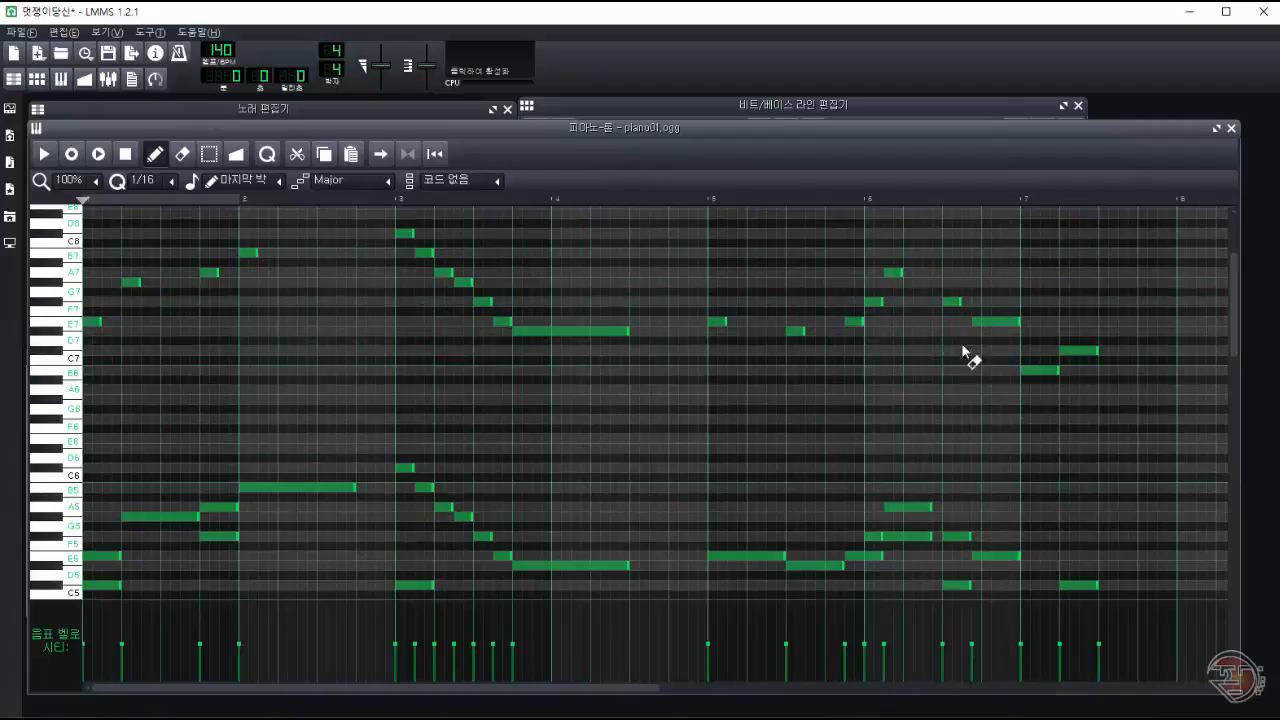
{"action": "scroll", "coordinate": [1000, 571], "scroll_direction": "down", "scroll_amount": 2}
{"action": "scroll", "coordinate": [1008, 280], "scroll_direction": "up", "scroll_amount": 2}
{"action": "left_click_drag", "start_coordinate": [1233, 300], "coordinate": [1234, 378]}
Step: Undo the trimming of the high octave copy
{"action": "key", "text": "ctrl+z"}
{"action": "key", "text": "ctrl+z"}
{"action": "key", "text": "ctrl+z"}
{"action": "key", "text": "ctrl+z"}
{"action": "key", "text": "ctrl+z"}
{"action": "key", "text": "ctrl+z"}
{"action": "key", "text": "ctrl+z"}
{"action": "key", "text": "ctrl+z"}
{"action": "key", "text": "ctrl+z"}
{"action": "key", "text": "ctrl+z"}
Step: Copy the entire melody higher up, about 29 semitones above the original
{"action": "left_click_drag", "start_coordinate": [108, 325], "coordinate": [935, 436]}
{"action": "left_click_drag", "start_coordinate": [100, 280], "coordinate": [1190, 496]}
{"action": "left_click_drag", "start_coordinate": [743, 477], "coordinate": [743, 311]}
{"action": "left_click_drag", "start_coordinate": [1234, 360], "coordinate": [1234, 272]}
{"action": "left_click_drag", "start_coordinate": [743, 477], "coordinate": [769, 358]}
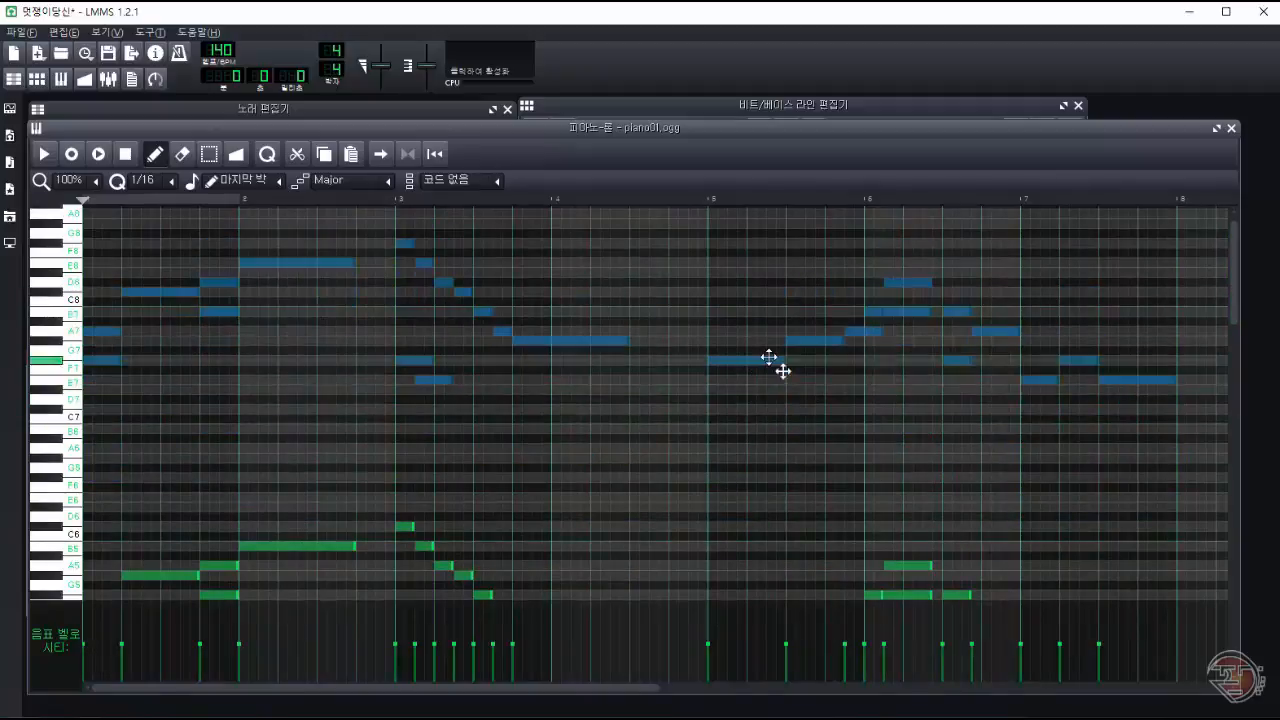
Step: Delete the harmony notes in the high copy and shorten its long notes in bars 1, 2 and 5 to sixteenths
{"action": "right_click", "coordinate": [424, 380]}
{"action": "right_click", "coordinate": [101, 360]}
{"action": "right_click", "coordinate": [905, 312]}
{"action": "left_click_drag", "start_coordinate": [119, 331], "coordinate": [101, 331]}
{"action": "left_click_drag", "start_coordinate": [197, 292], "coordinate": [140, 292]}
{"action": "left_click_drag", "start_coordinate": [236, 282], "coordinate": [217, 282]}
{"action": "left_click_drag", "start_coordinate": [353, 263], "coordinate": [259, 262]}
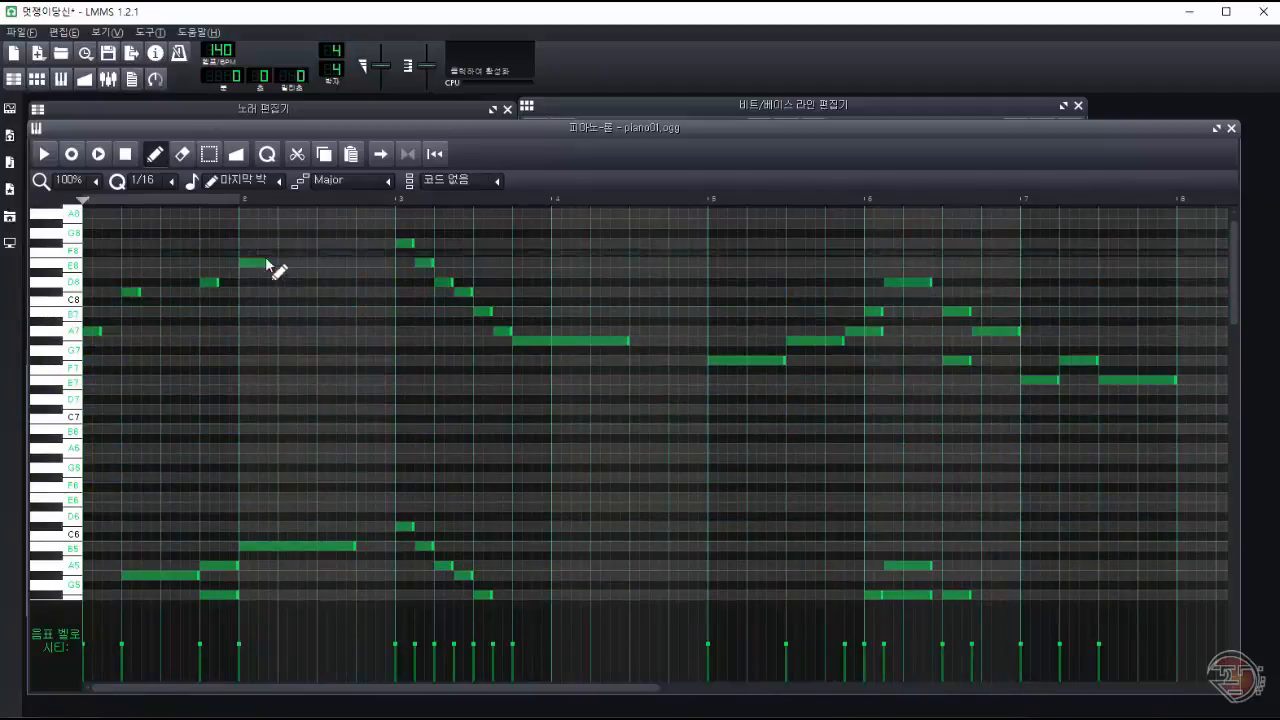
{"action": "left_click_drag", "start_coordinate": [784, 360], "coordinate": [727, 360]}
{"action": "left_click_drag", "start_coordinate": [842, 341], "coordinate": [805, 341]}
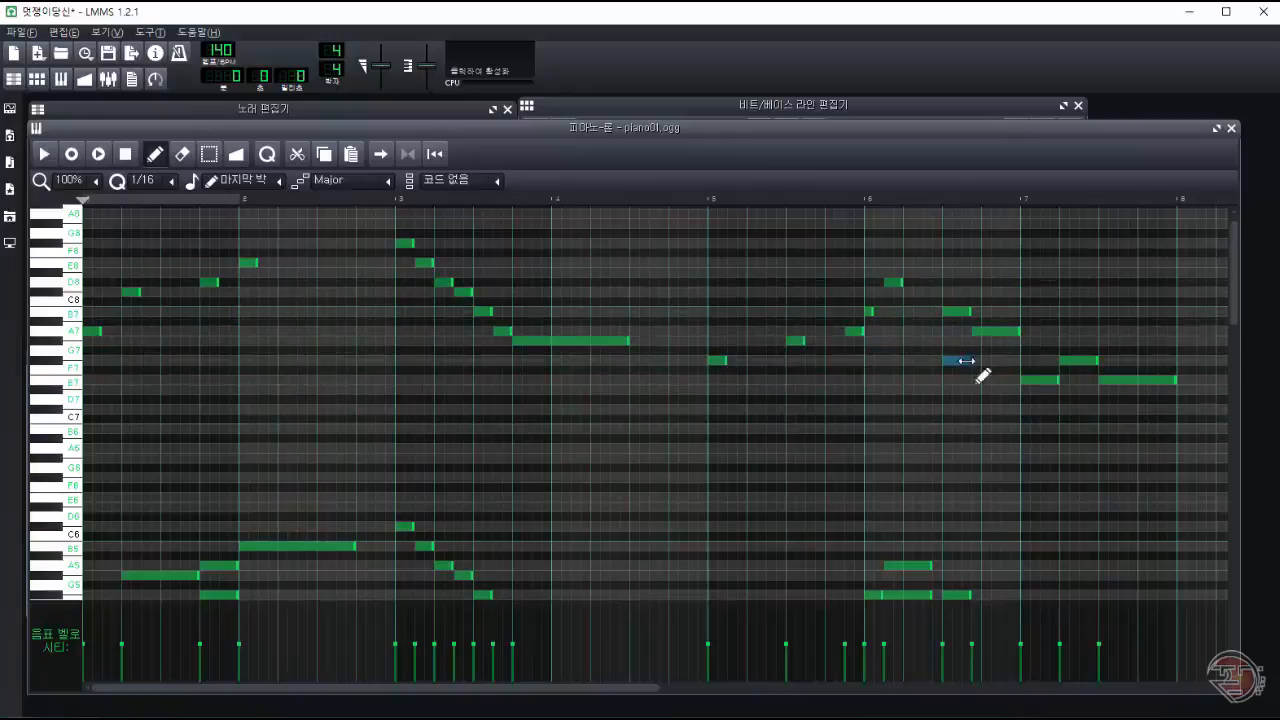
Step: Move the whole high copy down 15 semitones, closer to the original melody, and play the pattern
{"action": "left_click", "coordinate": [126, 156]}
{"action": "left_click_drag", "start_coordinate": [95, 228], "coordinate": [1185, 400]}
{"action": "left_click_drag", "start_coordinate": [405, 246], "coordinate": [397, 393]}
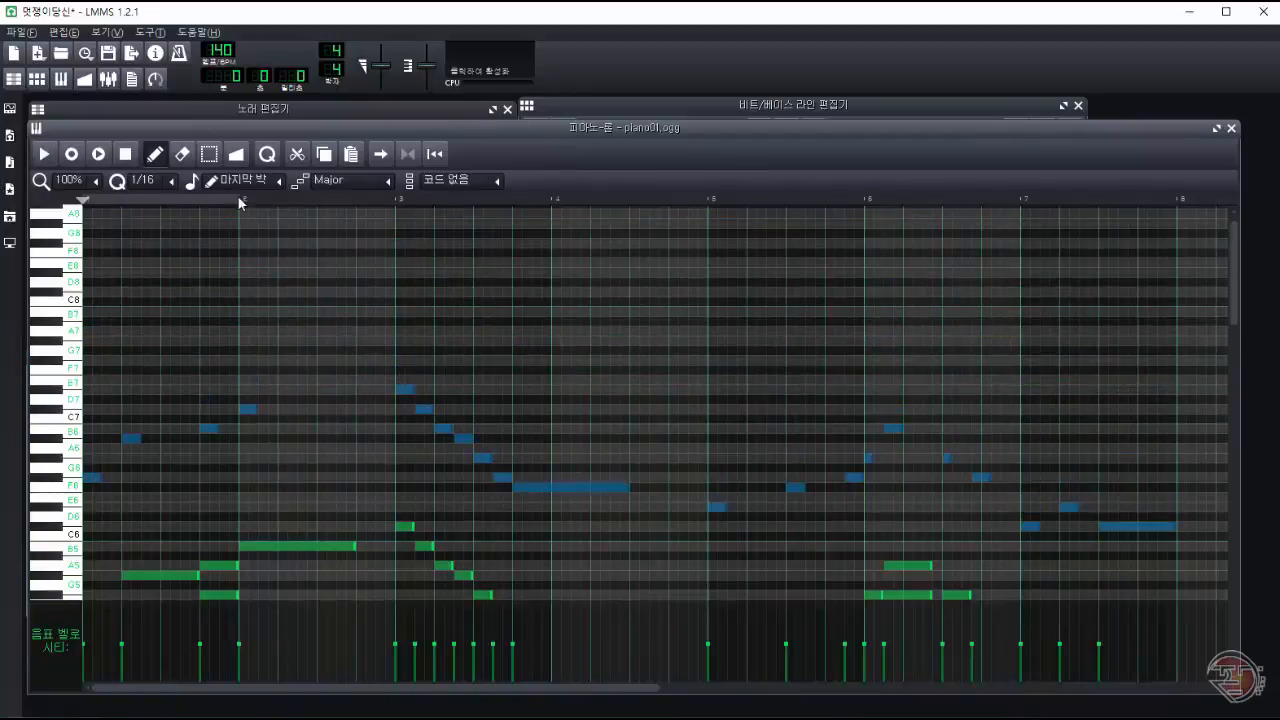
{"action": "scroll", "coordinate": [1123, 406], "scroll_direction": "down", "scroll_amount": 3}
{"action": "key", "text": "space"}
Step: Try the high melody on the trumpet.ds track by pasting it, lowering it to start on E4, and playing it
{"action": "left_click", "coordinate": [866, 101]}
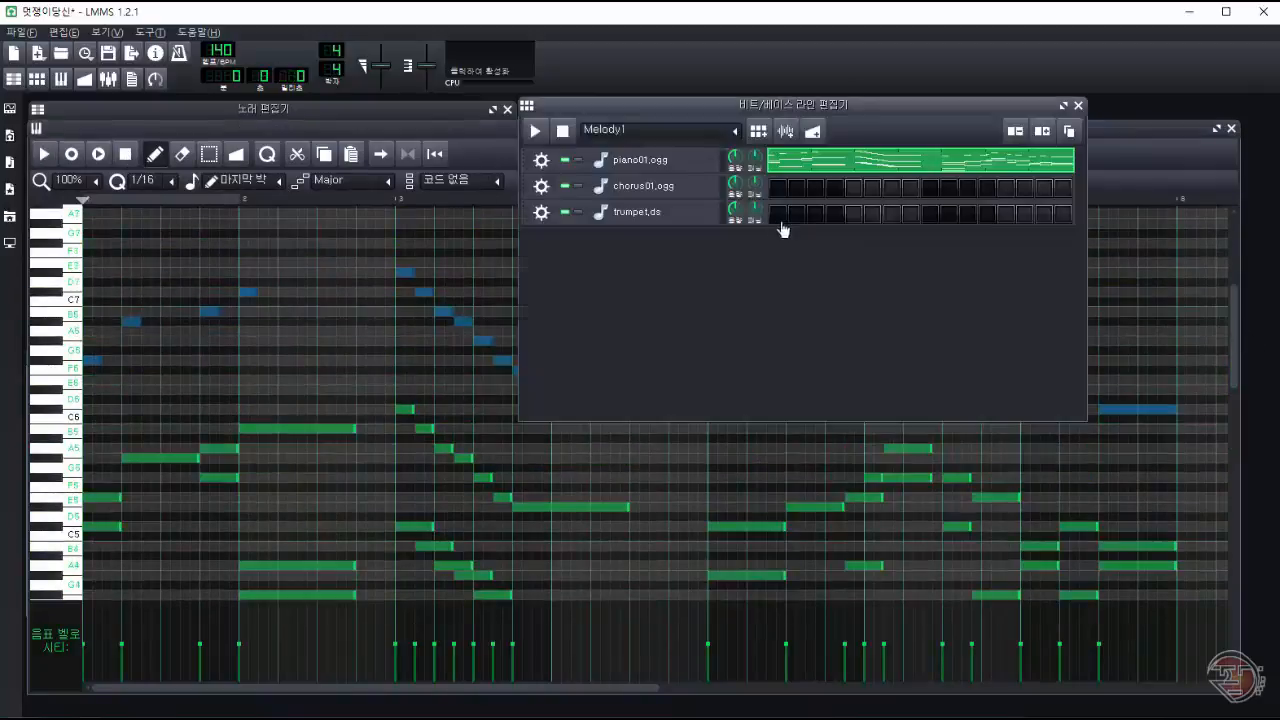
{"action": "right_click", "coordinate": [880, 211]}
{"action": "left_click", "coordinate": [925, 222]}
{"action": "key", "text": "ctrl+v"}
{"action": "left_click_drag", "start_coordinate": [597, 313], "coordinate": [597, 555]}
{"action": "scroll", "coordinate": [597, 480], "scroll_direction": "down", "scroll_amount": 5}
{"action": "left_click_drag", "start_coordinate": [404, 263], "coordinate": [405, 283]}
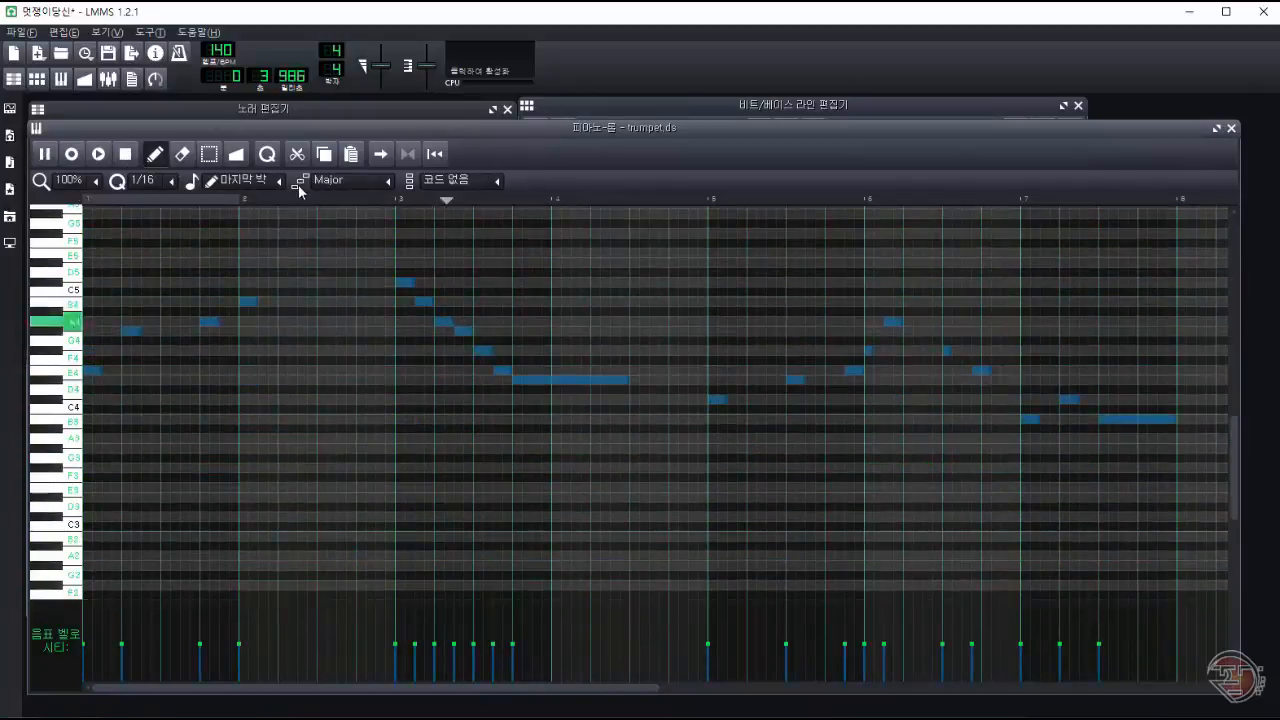
{"action": "left_click", "coordinate": [628, 116]}
{"action": "key", "text": "space"}
{"action": "double_click", "coordinate": [1032, 216]}
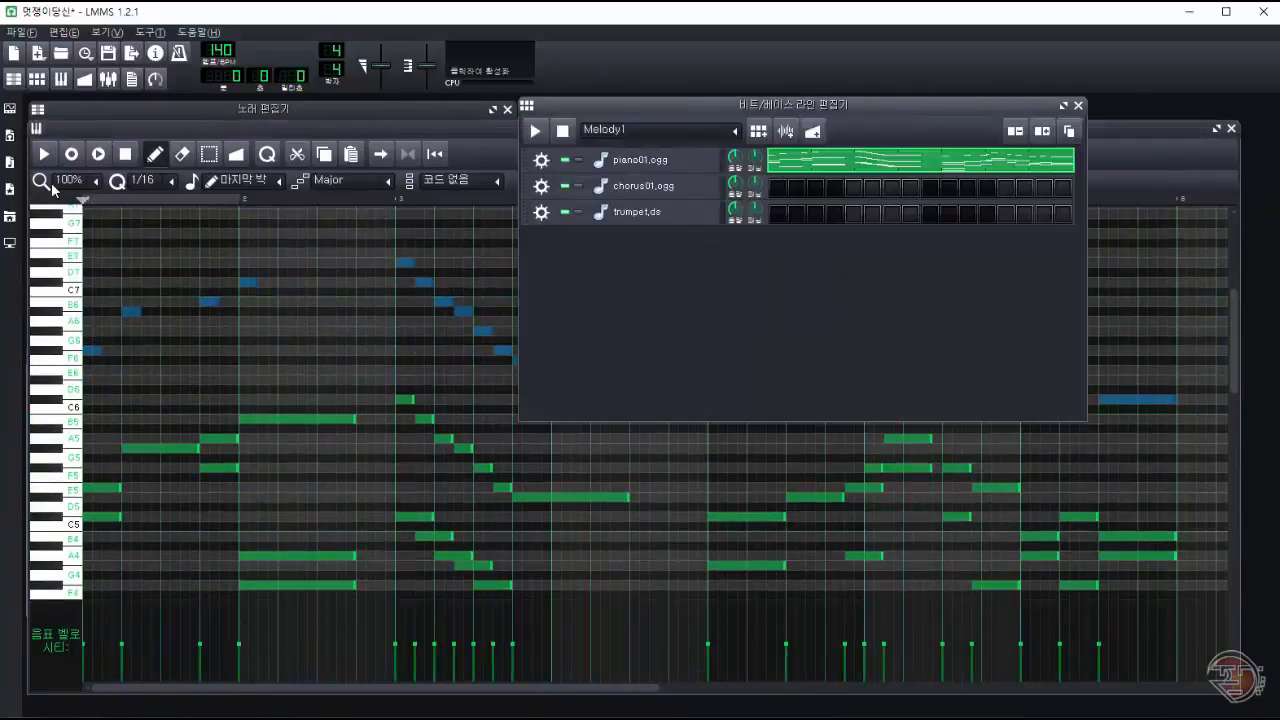
Step: Add the violin_fingered01.ogg sample as an instrument track, place the high melody in it starting on G4, and play it
{"action": "left_click", "coordinate": [10, 161]}
{"action": "left_click_drag", "start_coordinate": [117, 529], "coordinate": [903, 457]}
{"action": "double_click", "coordinate": [1015, 235]}
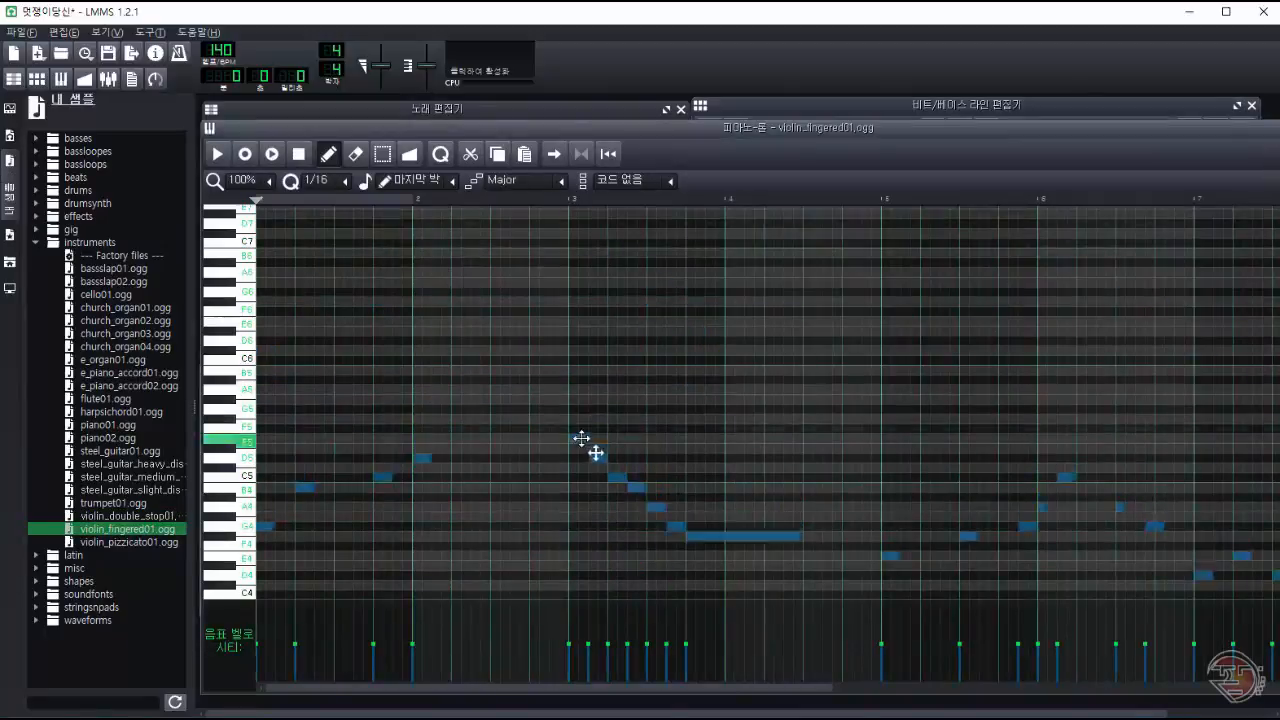
{"action": "left_click", "coordinate": [217, 154]}
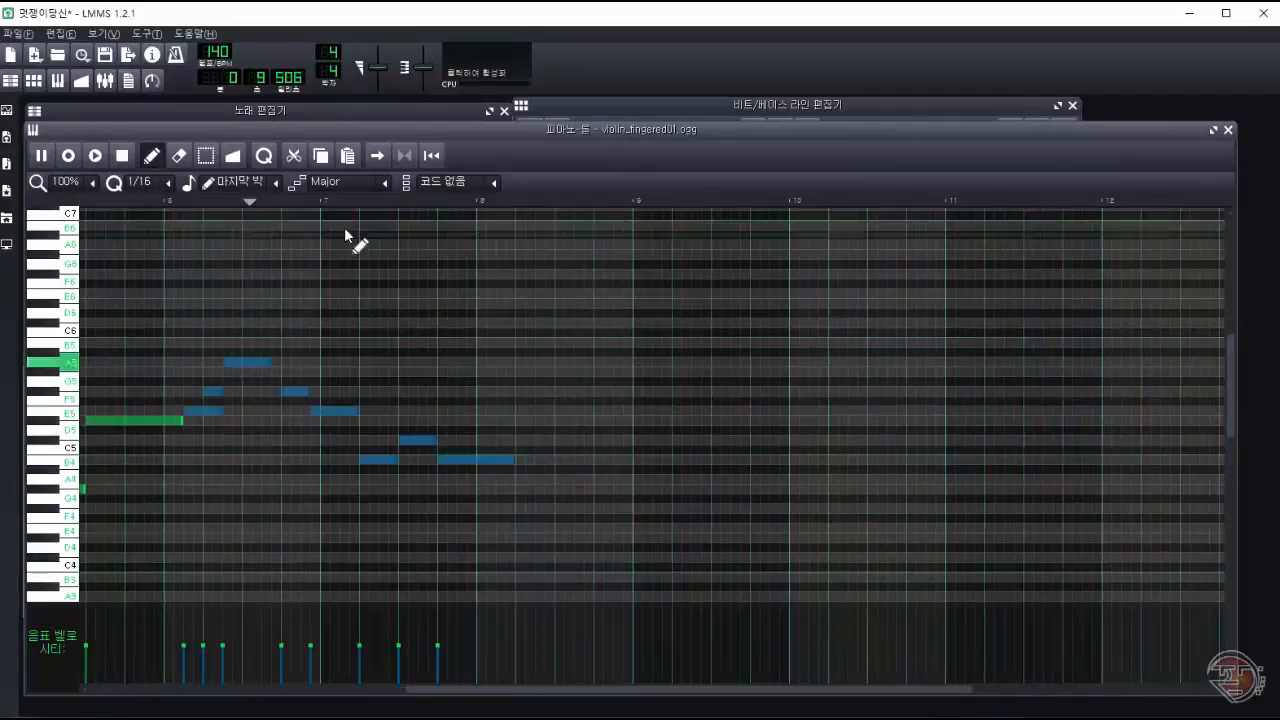
Step: Rework the violin's closing notes around bars 7 and 8, adding a short B4 and ending on a long C#5, and play it
{"action": "right_click", "coordinate": [617, 461]}
{"action": "left_click", "coordinate": [637, 461]}
{"action": "left_click_drag", "start_coordinate": [591, 442], "coordinate": [616, 445]}
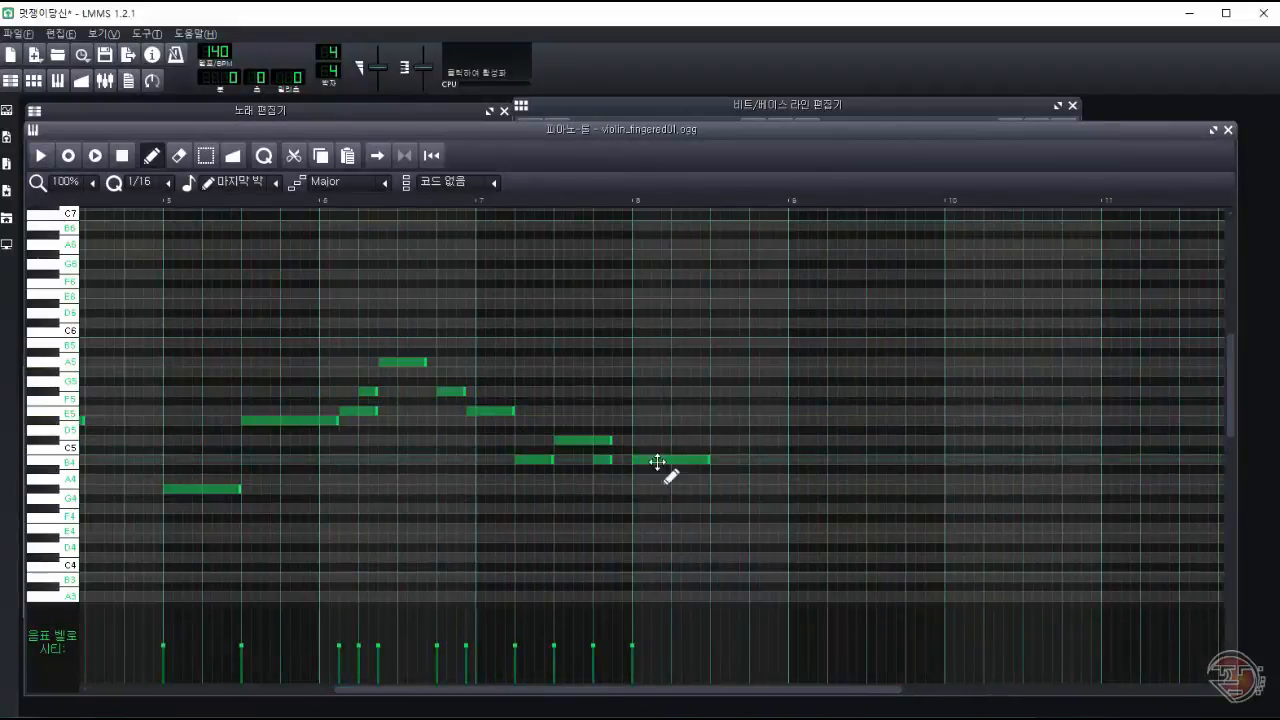
{"action": "left_click", "coordinate": [125, 203]}
{"action": "left_click", "coordinate": [127, 202]}
{"action": "left_click_drag", "start_coordinate": [688, 480], "coordinate": [749, 480]}
{"action": "left_click", "coordinate": [103, 203]}
{"action": "key", "text": "space"}
{"action": "mouse_move", "coordinate": [895, 690]}
{"action": "left_mouse_down"}
{"action": "mouse_move", "coordinate": [855, 690]}
{"action": "mouse_move", "coordinate": [903, 690]}
{"action": "left_mouse_up"}
{"action": "left_click_drag", "start_coordinate": [681, 481], "coordinate": [681, 440]}
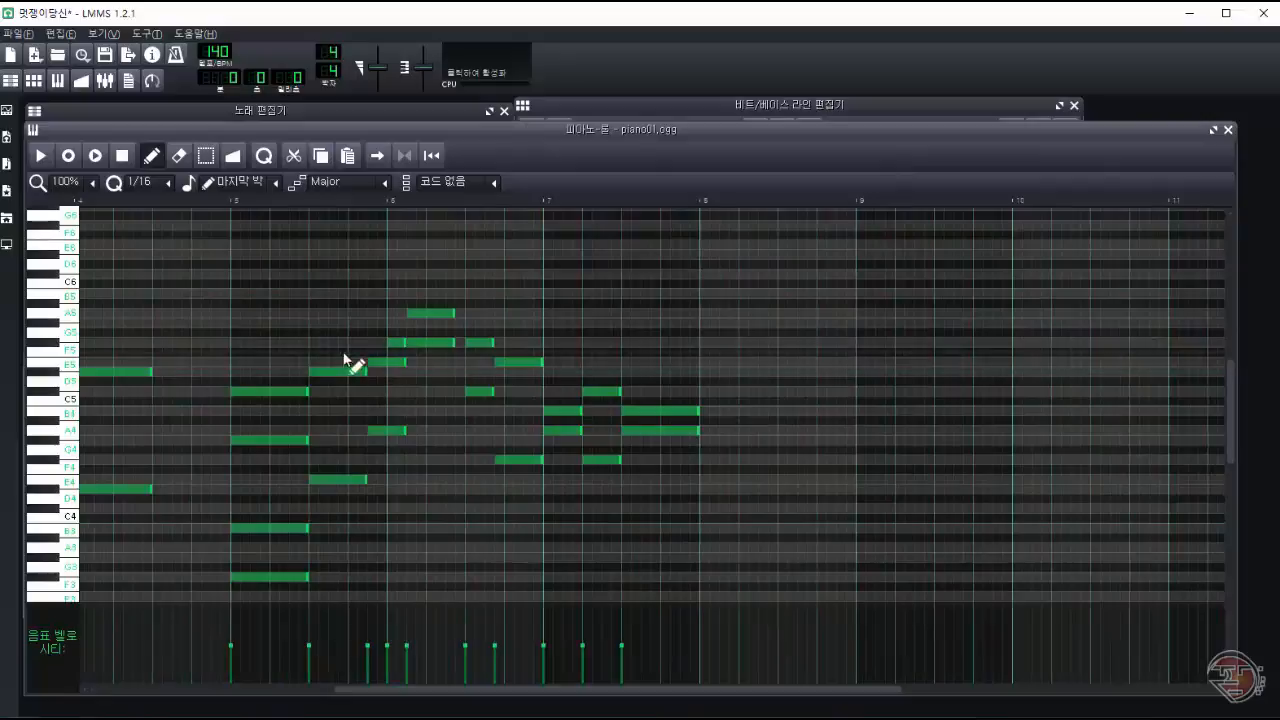
Step: Lengthen the piano's D#5 and E4 chord in bar 5 by a sixteenth and shift all following notes a sixteenth later
{"action": "left_click_drag", "start_coordinate": [345, 360], "coordinate": [335, 487]}
{"action": "left_click_drag", "start_coordinate": [366, 479], "coordinate": [386, 479]}
{"action": "left_click_drag", "start_coordinate": [378, 300], "coordinate": [690, 470]}
{"action": "left_click_drag", "start_coordinate": [400, 431], "coordinate": [420, 431]}
Step: Rework the piano's closing chords in bar 7, lowering the C#5 to G#4 and shifting the last chord later, and play it
{"action": "left_click_drag", "start_coordinate": [614, 380], "coordinate": [659, 460]}
{"action": "left_click_drag", "start_coordinate": [665, 400], "coordinate": [690, 437]}
{"action": "left_click_drag", "start_coordinate": [688, 429], "coordinate": [708, 408]}
{"action": "left_click_drag", "start_coordinate": [632, 391], "coordinate": [634, 440]}
{"action": "left_click", "coordinate": [645, 411]}
{"action": "left_click", "coordinate": [192, 201]}
{"action": "key", "text": "space"}
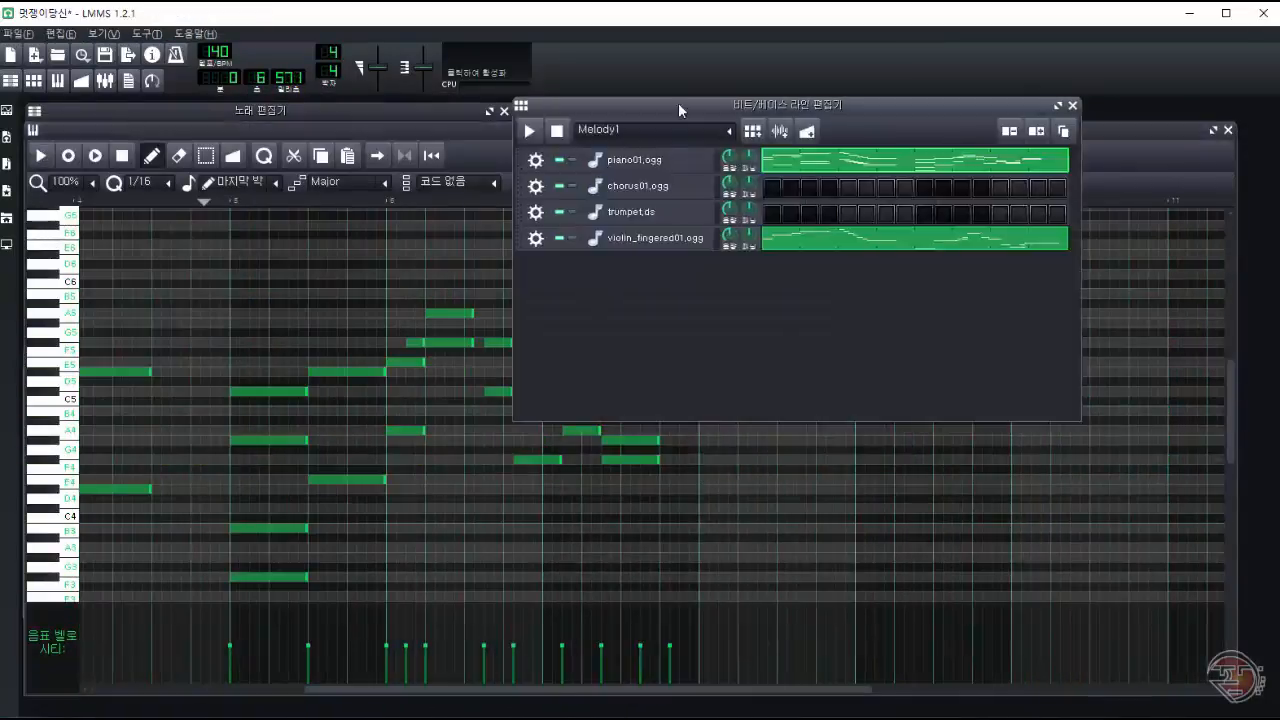
Step: Raise the whole melody in the trumpet.ds track by five semitones
{"action": "double_click", "coordinate": [678, 102]}
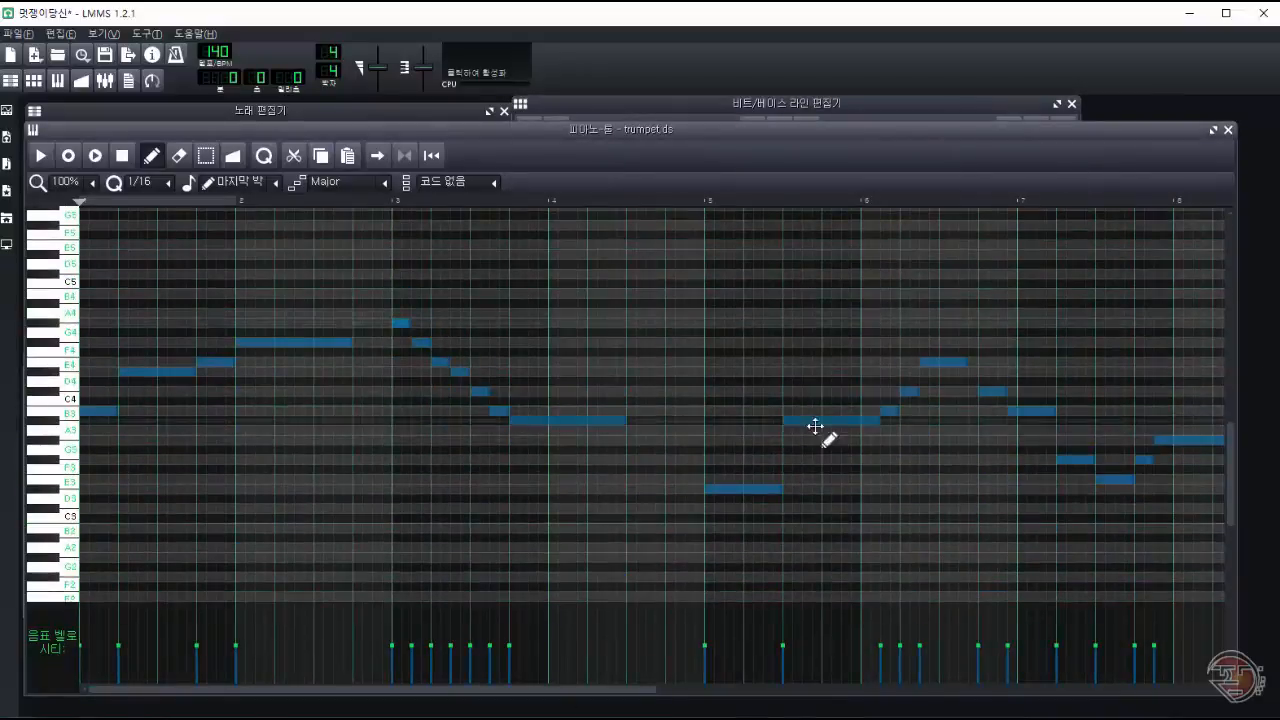
{"action": "left_click_drag", "start_coordinate": [575, 420], "coordinate": [575, 372]}
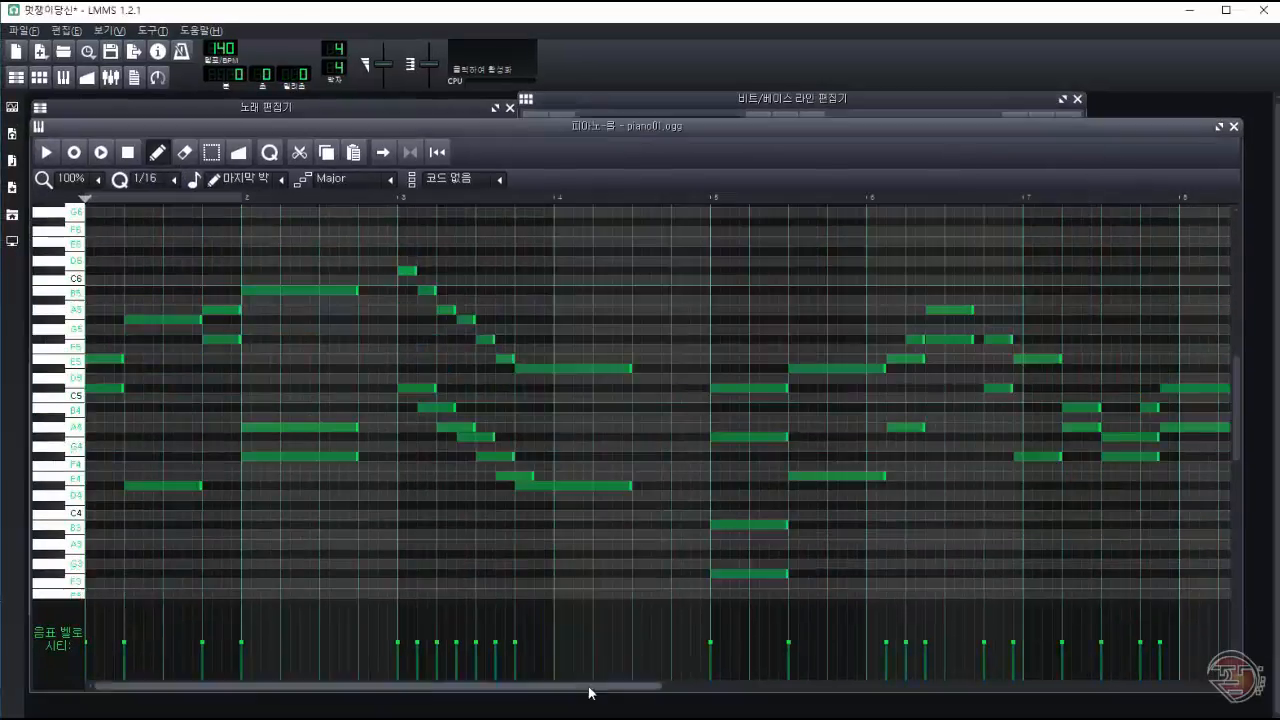
Step: Write a piano phrase of C4, G4, D4, F4, G4 and A4 in bar 9 and play it
{"action": "left_click", "coordinate": [405, 538]}
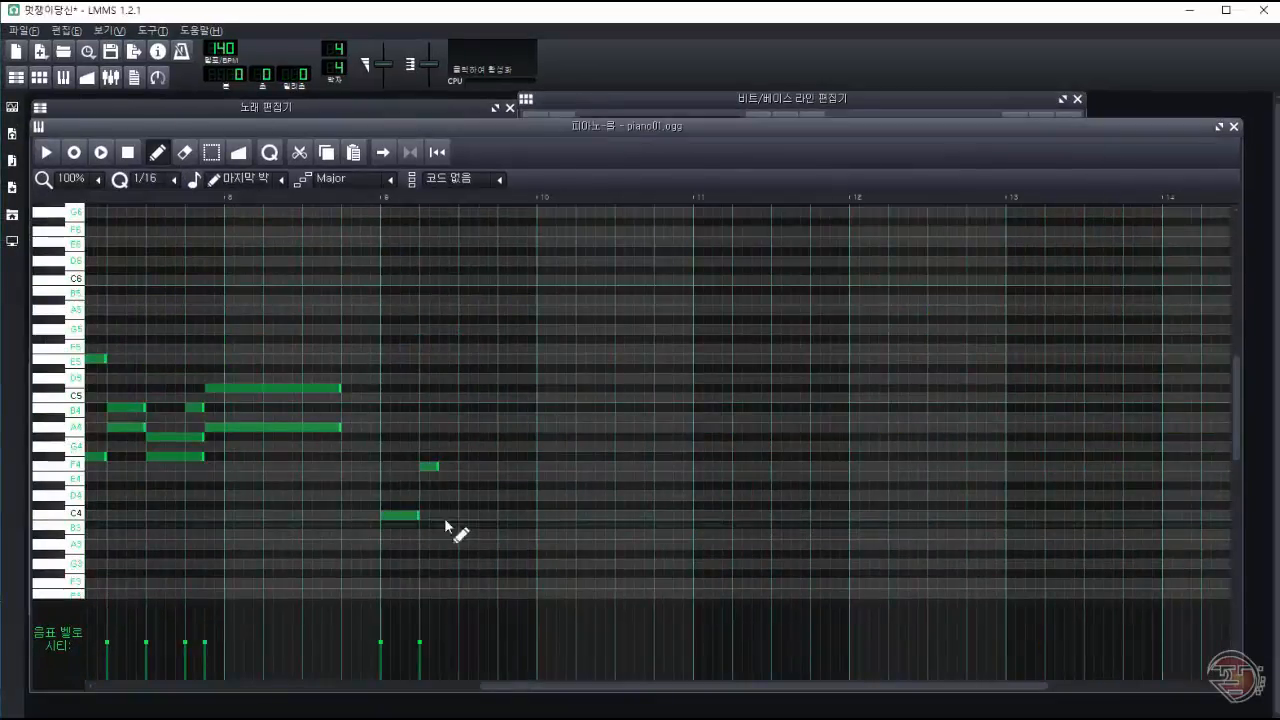
{"action": "left_click", "coordinate": [446, 495]}
{"action": "left_click_drag", "start_coordinate": [428, 466], "coordinate": [428, 447]}
{"action": "left_click_drag", "start_coordinate": [743, 686], "coordinate": [655, 686]}
{"action": "key", "text": "space"}
{"action": "left_click_drag", "start_coordinate": [726, 497], "coordinate": [742, 498]}
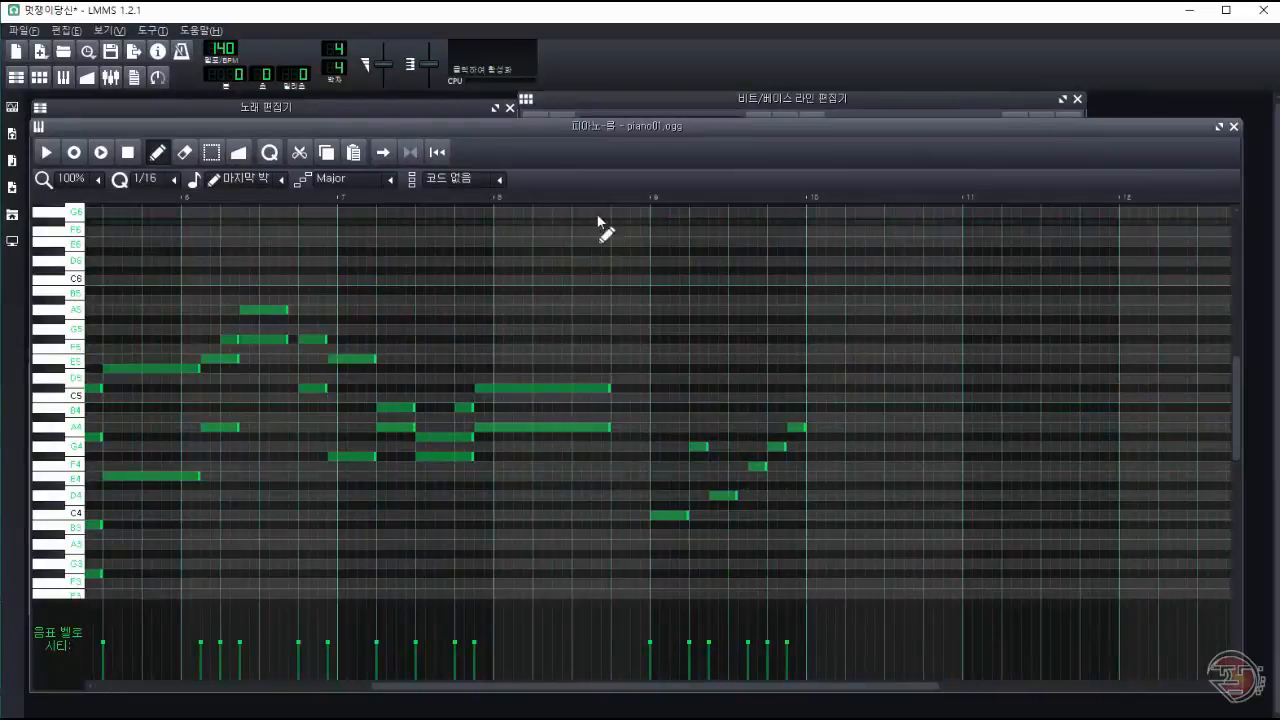
Step: Repeat the bar 9 phrase in bar 10, start bar 11 with alternating C4 and A4 sixteenths, and play it
{"action": "left_click_drag", "start_coordinate": [900, 686], "coordinate": [871, 686]}
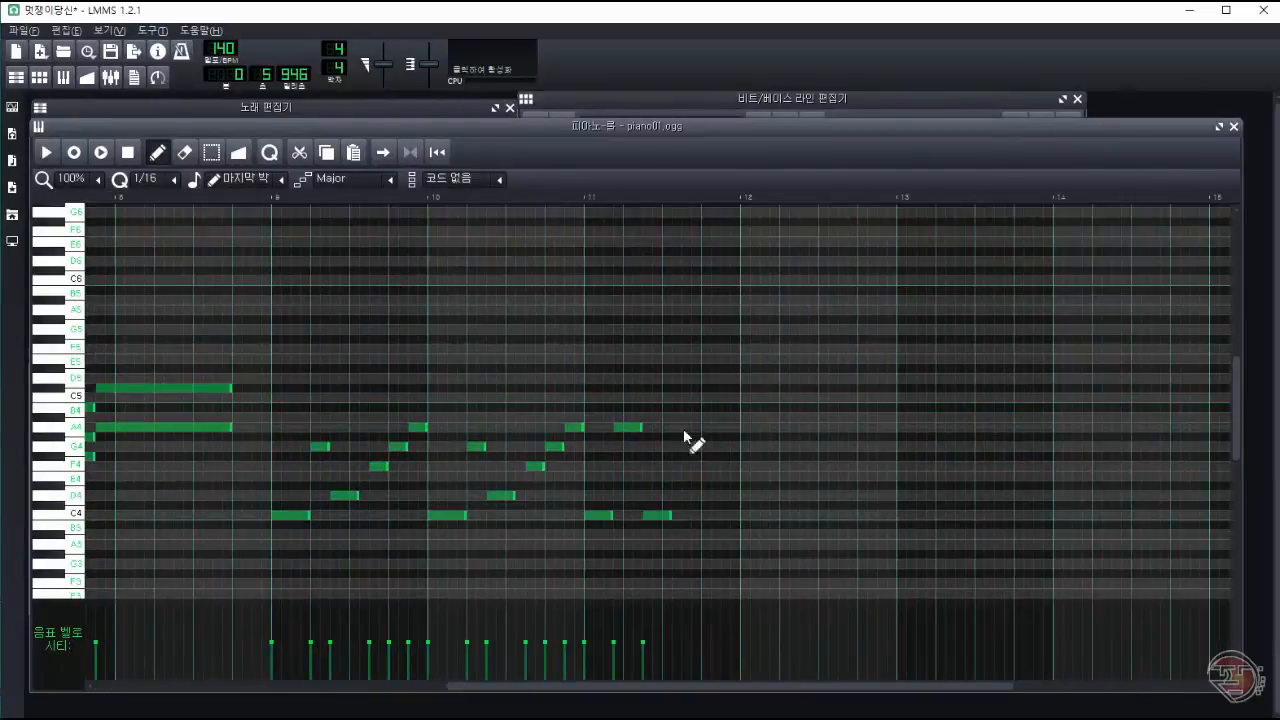
{"action": "left_click_drag", "start_coordinate": [671, 516], "coordinate": [628, 521]}
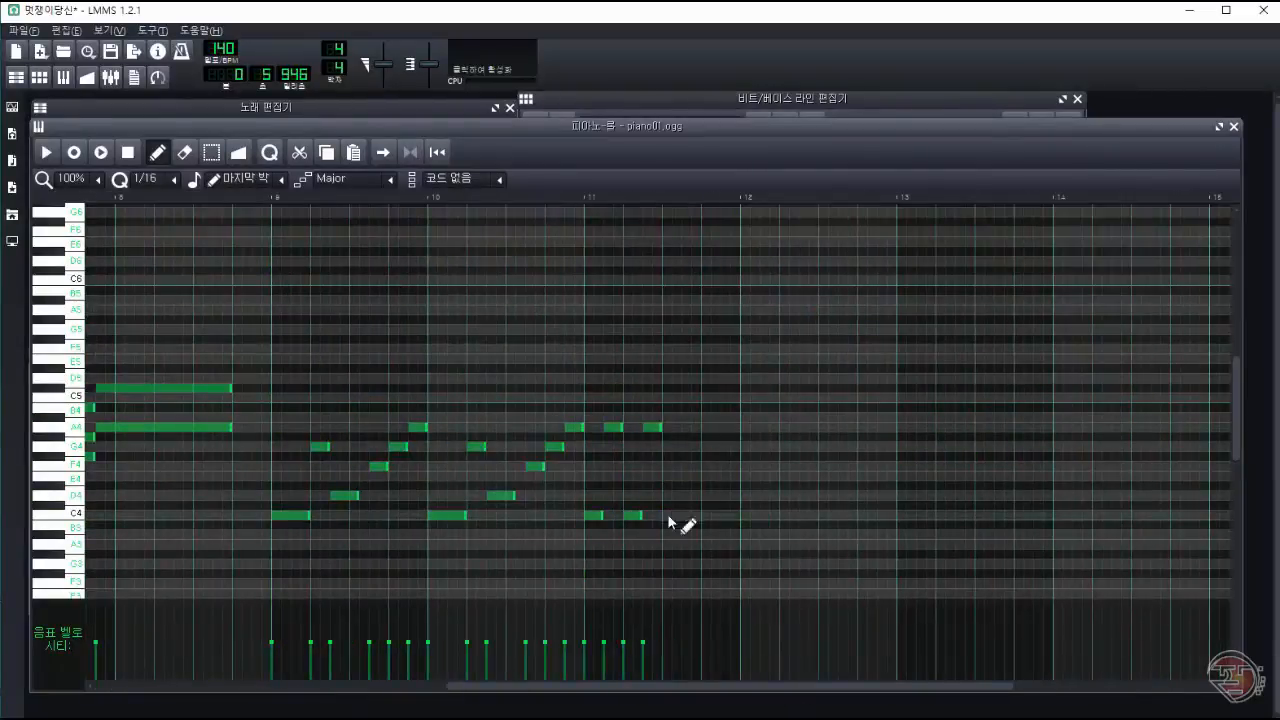
{"action": "left_click", "coordinate": [40, 157]}
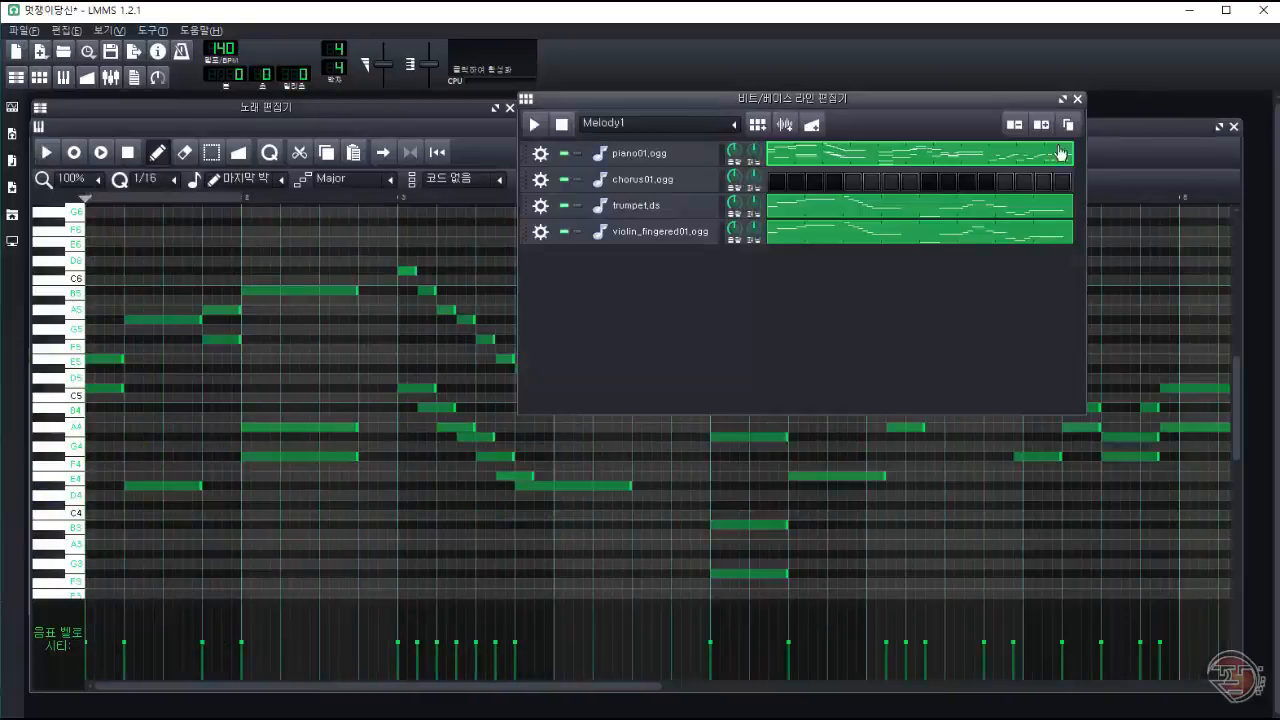
Step: Switch to another beat/bassline pattern, bring up its empty piano01.ogg notes, and set the scale to 음계 없음
{"action": "left_click", "coordinate": [660, 123]}
{"action": "left_click", "coordinate": [663, 210]}
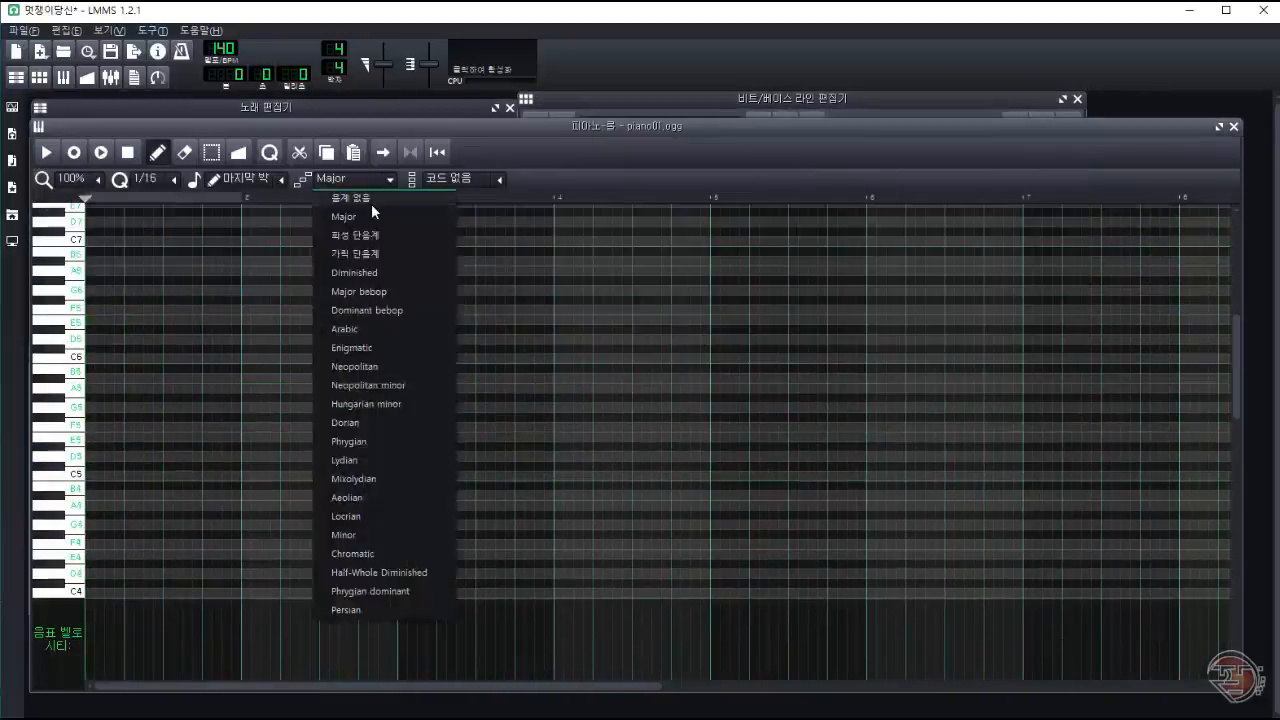
{"action": "left_click", "coordinate": [371, 203]}
Step: Write a bar 1 melody of C6, A#5, G5, C6, E6 and D6 and play it
{"action": "left_click", "coordinate": [90, 359]}
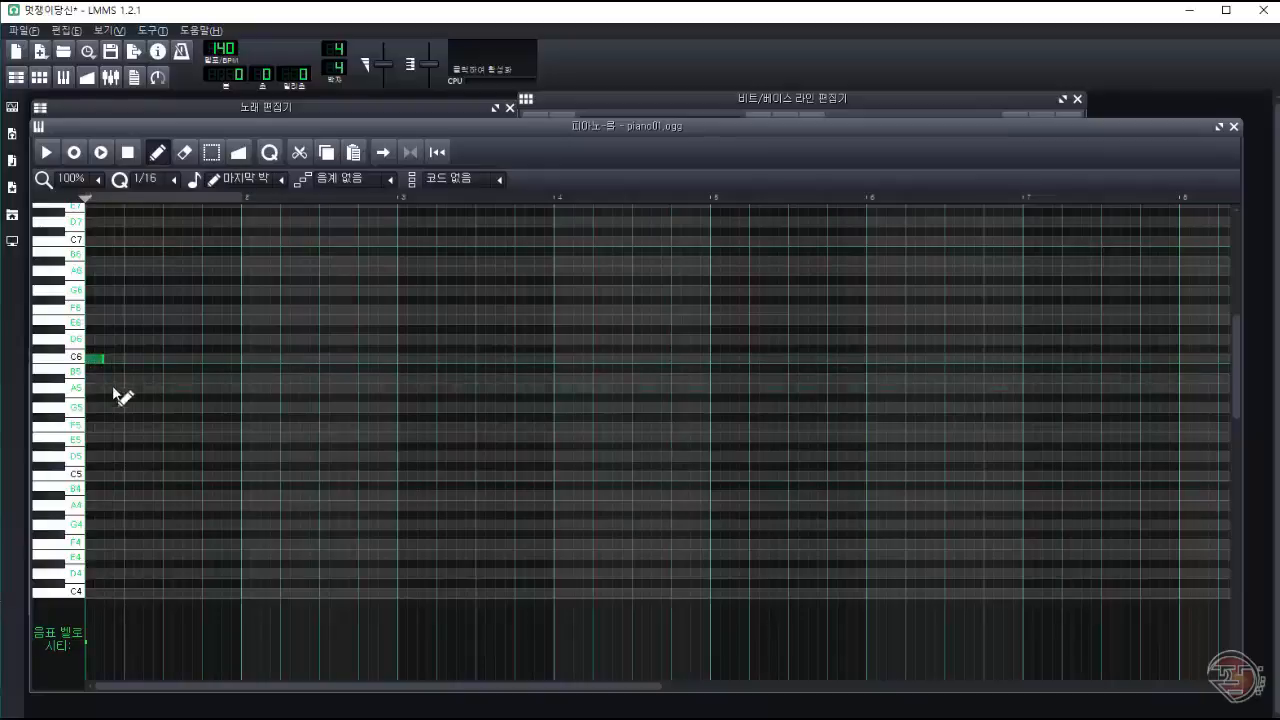
{"action": "left_click", "coordinate": [152, 389]}
{"action": "left_click_drag", "start_coordinate": [181, 320], "coordinate": [212, 340]}
{"action": "left_click", "coordinate": [232, 349]}
{"action": "left_click_drag", "start_coordinate": [175, 320], "coordinate": [181, 359]}
{"action": "right_click", "coordinate": [240, 352]}
{"action": "left_click_drag", "start_coordinate": [200, 320], "coordinate": [220, 320]}
{"action": "left_click_drag", "start_coordinate": [230, 340], "coordinate": [250, 340]}
{"action": "left_click", "coordinate": [47, 153]}
Step: Fill bar 2 with sixteenths alternating between D4 and C5
{"action": "scroll", "coordinate": [279, 437], "scroll_direction": "down", "scroll_amount": 3}
{"action": "left_click", "coordinate": [249, 495]}
{"action": "left_click", "coordinate": [288, 495]}
{"action": "left_click", "coordinate": [327, 495]}
{"action": "left_click", "coordinate": [366, 495]}
{"action": "left_click", "coordinate": [268, 397]}
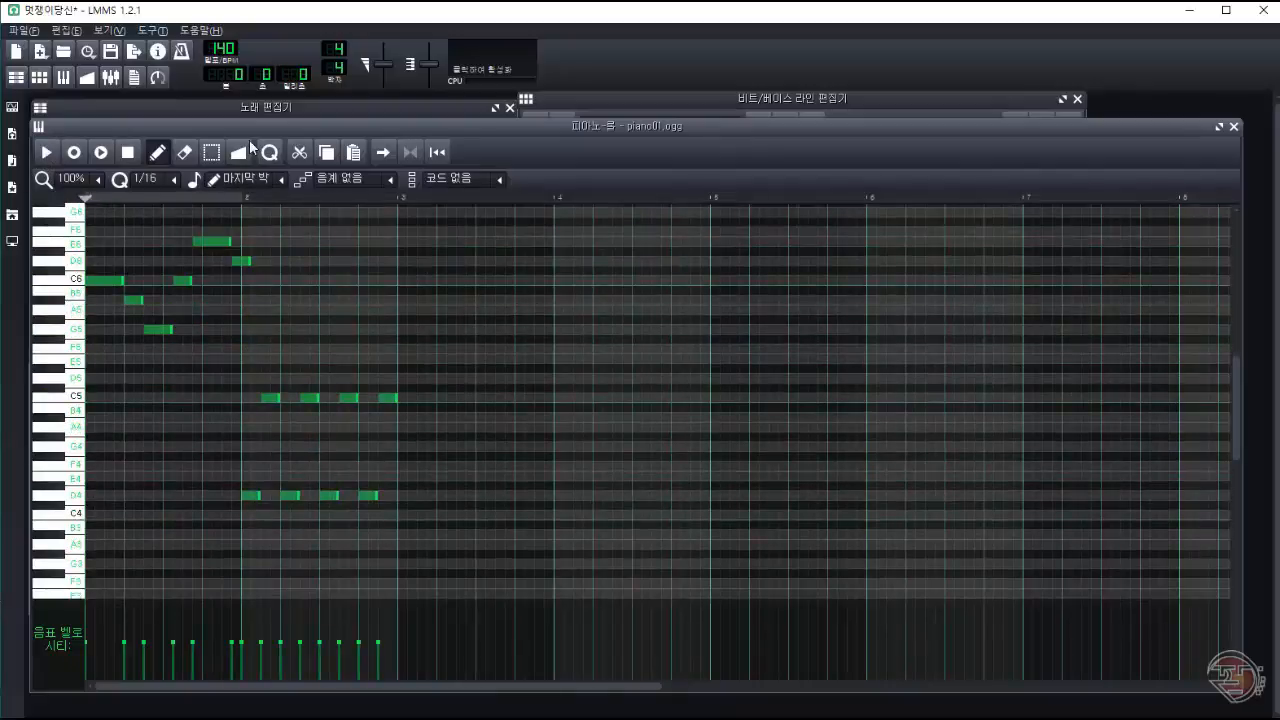
Step: Write a descending phrase in bar 3 from three E6 notes through D6, C6 and A#5 to A5, and play it
{"action": "left_click", "coordinate": [405, 242]}
{"action": "left_click", "coordinate": [425, 242]}
{"action": "left_click", "coordinate": [445, 242]}
{"action": "left_click", "coordinate": [464, 242]}
{"action": "left_click_drag", "start_coordinate": [1237, 380], "coordinate": [1237, 354]}
{"action": "left_click", "coordinate": [484, 310]}
{"action": "left_click", "coordinate": [519, 332]}
{"action": "mouse_move", "coordinate": [494, 310]}
{"action": "left_mouse_down"}
{"action": "mouse_move", "coordinate": [514, 310]}
{"action": "mouse_move", "coordinate": [466, 309]}
{"action": "mouse_move", "coordinate": [494, 329]}
{"action": "left_mouse_up"}
{"action": "left_click_drag", "start_coordinate": [523, 329], "coordinate": [523, 349]}
{"action": "left_click_drag", "start_coordinate": [552, 349], "coordinate": [552, 359]}
{"action": "left_click", "coordinate": [47, 153]}
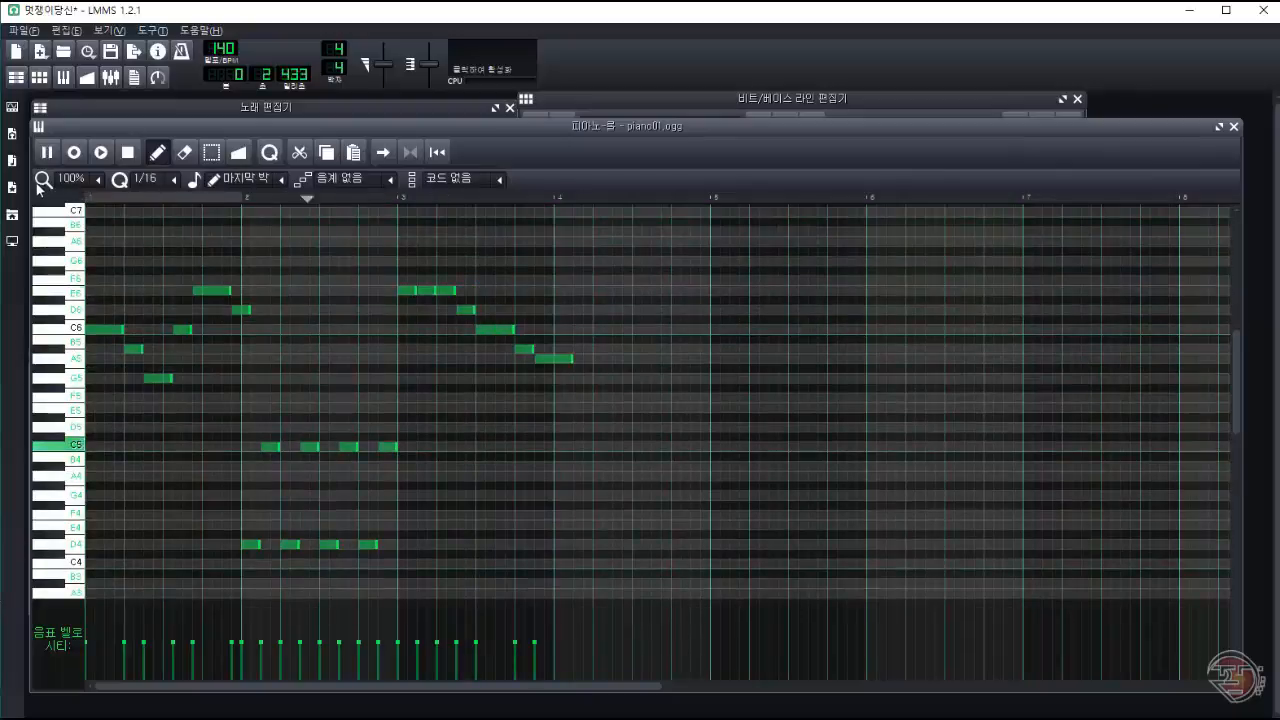
Step: Copy the alternating accompaniment from bar 2 to bar 4 and set its upper notes to C5, A#4, A4 and G4
{"action": "left_click_drag", "start_coordinate": [213, 525], "coordinate": [392, 564]}
{"action": "left_click_drag", "start_coordinate": [367, 545], "coordinate": [681, 546]}
{"action": "left_click_drag", "start_coordinate": [214, 526], "coordinate": [392, 564]}
{"action": "left_click_drag", "start_coordinate": [246, 546], "coordinate": [276, 559]}
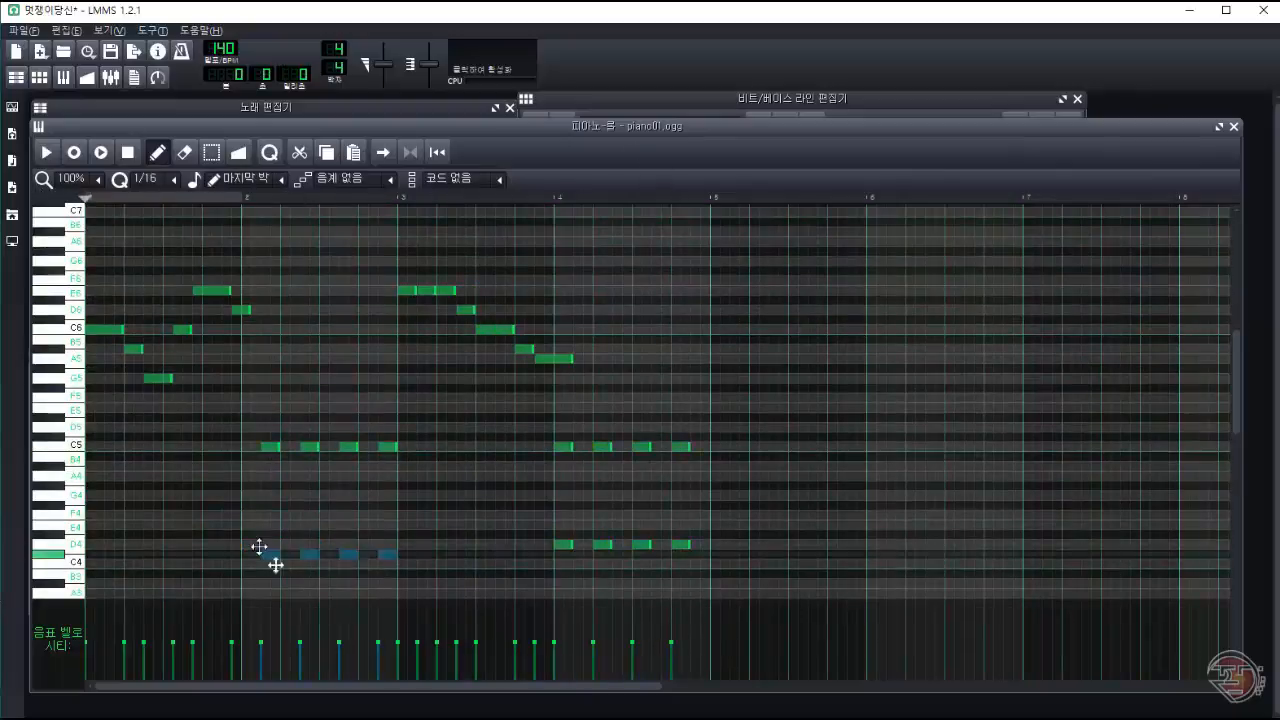
{"action": "left_click_drag", "start_coordinate": [541, 427], "coordinate": [560, 428]}
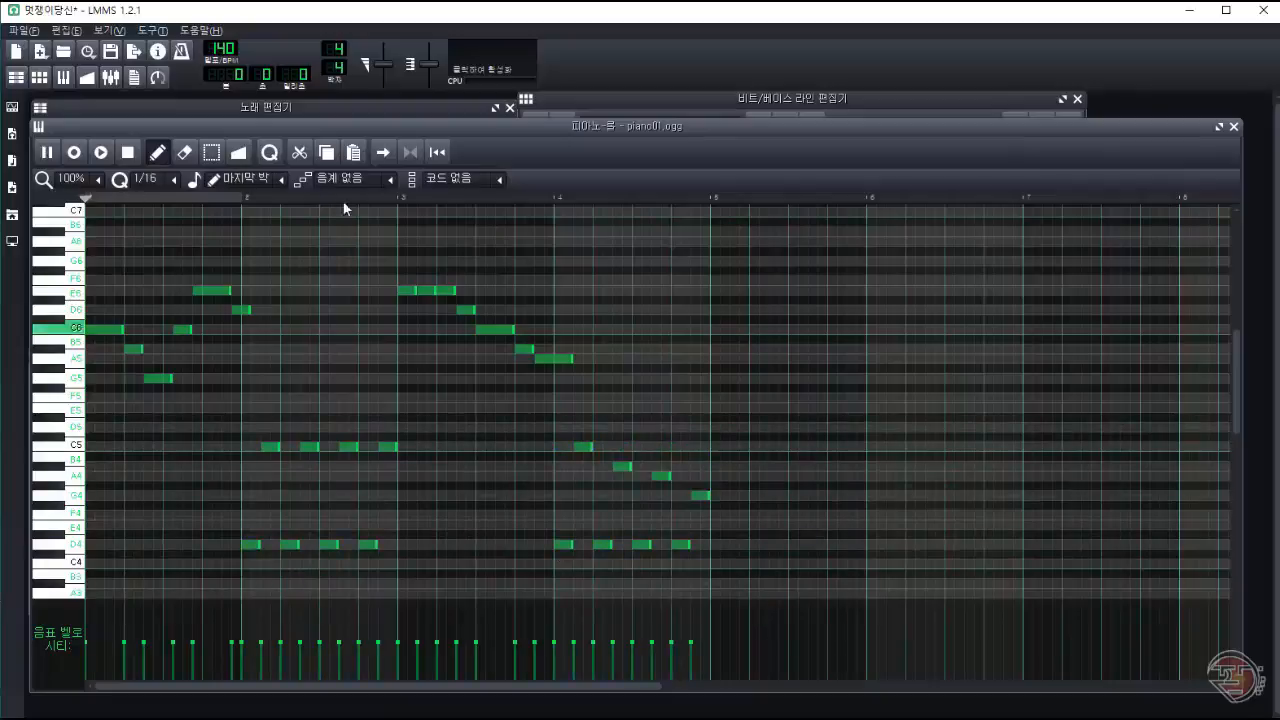
Step: Reshape the bar 2 sixteenths into G4, C5, D4, F4, A4, C5, D5 and C5, and play them
{"action": "left_click_drag", "start_coordinate": [250, 545], "coordinate": [251, 496]}
{"action": "left_click_drag", "start_coordinate": [309, 447], "coordinate": [309, 495]}
{"action": "left_click_drag", "start_coordinate": [328, 545], "coordinate": [328, 447]}
{"action": "left_click_drag", "start_coordinate": [347, 447], "coordinate": [348, 408]}
{"action": "left_click_drag", "start_coordinate": [309, 495], "coordinate": [309, 515]}
{"action": "left_click_drag", "start_coordinate": [349, 409], "coordinate": [348, 447]}
{"action": "left_click_drag", "start_coordinate": [367, 545], "coordinate": [367, 427]}
{"action": "key", "text": "space"}
{"action": "key", "text": "space"}
Step: Write a rising phrase across bars 5 and 6 with D5, G5, A5, C6, D6 and C6
{"action": "left_click_drag", "start_coordinate": [738, 490], "coordinate": [740, 427]}
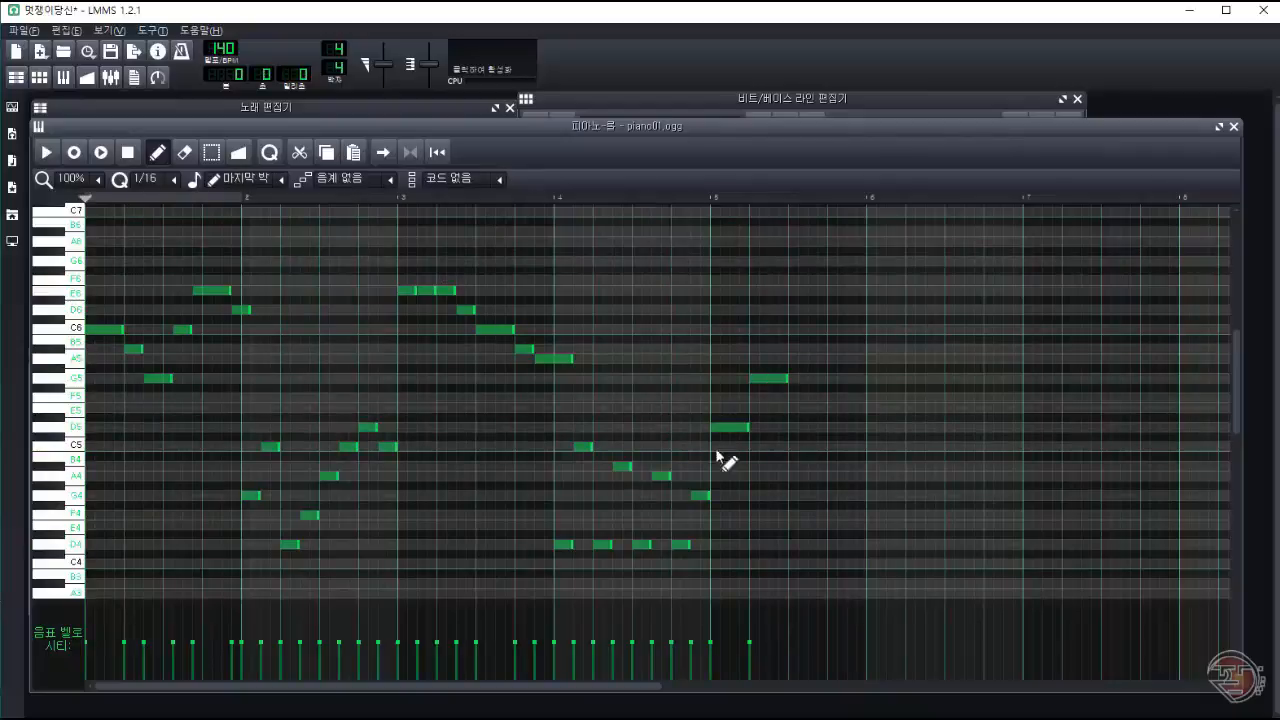
{"action": "left_click", "coordinate": [815, 358]}
{"action": "left_click_drag", "start_coordinate": [864, 358], "coordinate": [826, 358]}
{"action": "left_click", "coordinate": [834, 329]}
{"action": "left_click_drag", "start_coordinate": [846, 329], "coordinate": [865, 329]}
{"action": "left_click", "coordinate": [874, 310]}
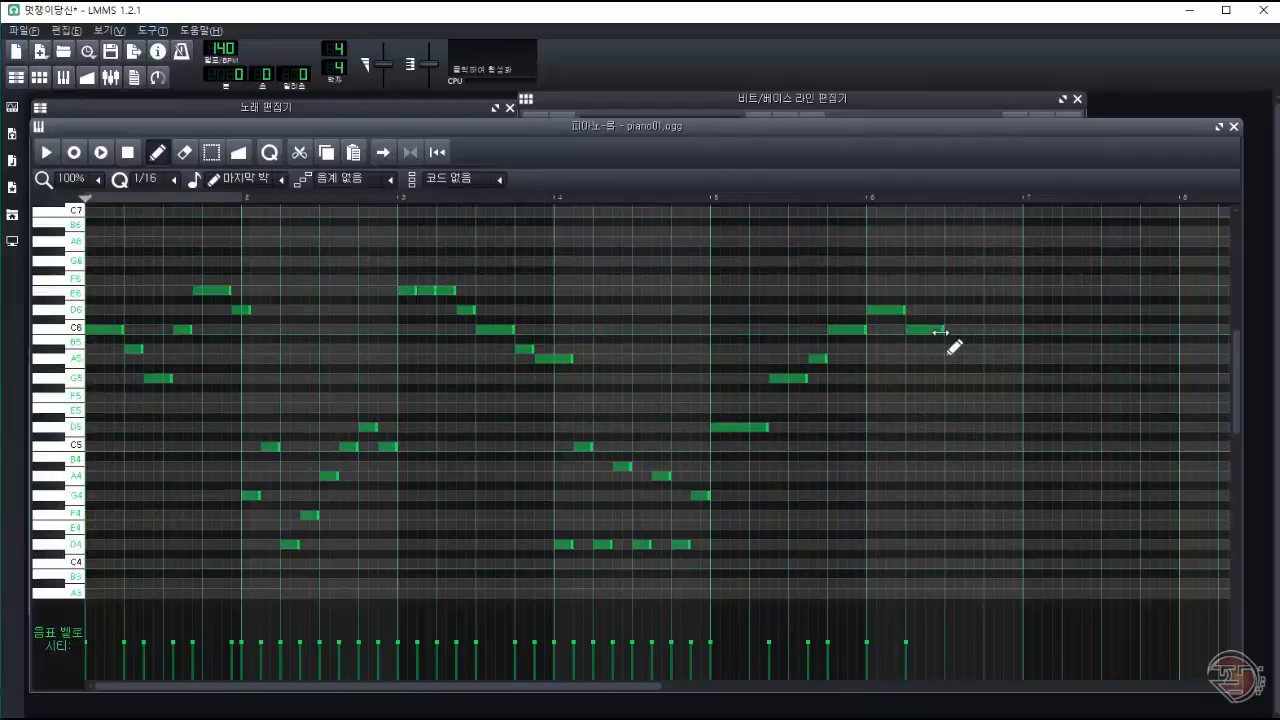
Step: Raise the second note of bar 5 to A#5, continue the phrase with A#5, F5, A5 and a long G5, and play it
{"action": "left_click", "coordinate": [683, 199]}
{"action": "key", "text": "space"}
{"action": "left_click_drag", "start_coordinate": [786, 378], "coordinate": [786, 349]}
{"action": "key", "text": "space"}
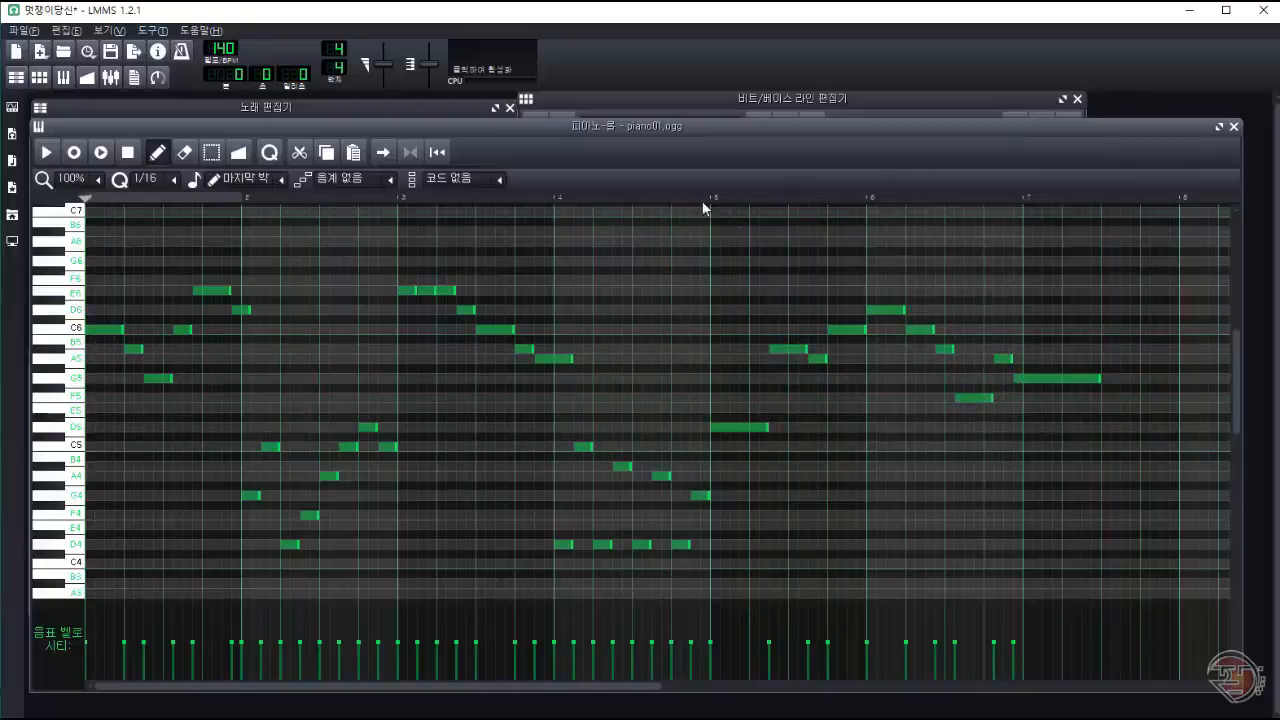
Step: Raise the second note of bar 5 to C6 and play the phrase from bar 5
{"action": "left_click_drag", "start_coordinate": [1237, 386], "coordinate": [1238, 424]}
{"action": "left_click", "coordinate": [709, 198]}
{"action": "left_click", "coordinate": [709, 198]}
{"action": "key", "text": "space"}
{"action": "left_click", "coordinate": [46, 152]}
{"action": "key", "text": "space"}
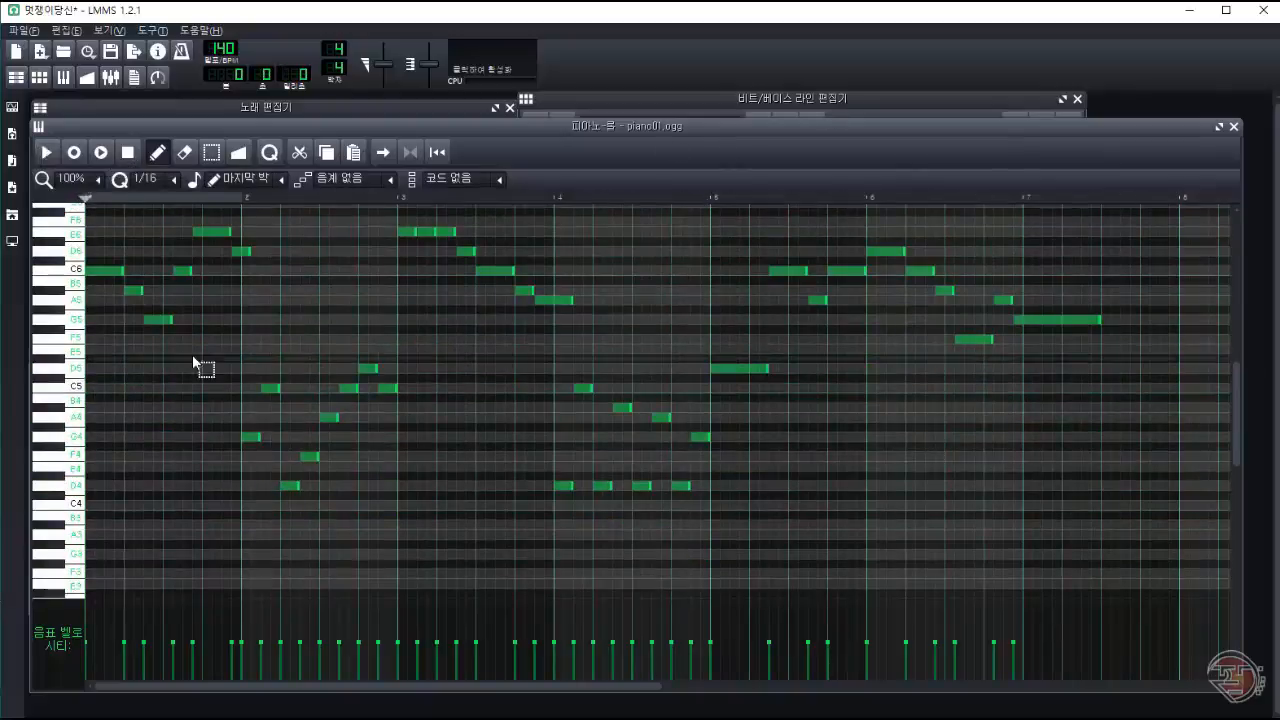
Step: Lower the accompaniment notes in bars 2 and 4 by five semitones and play the pattern
{"action": "left_click_drag", "start_coordinate": [203, 367], "coordinate": [706, 505]}
{"action": "left_click_drag", "start_coordinate": [577, 389], "coordinate": [575, 438]}
{"action": "left_click", "coordinate": [46, 152]}
{"action": "key", "text": "space"}
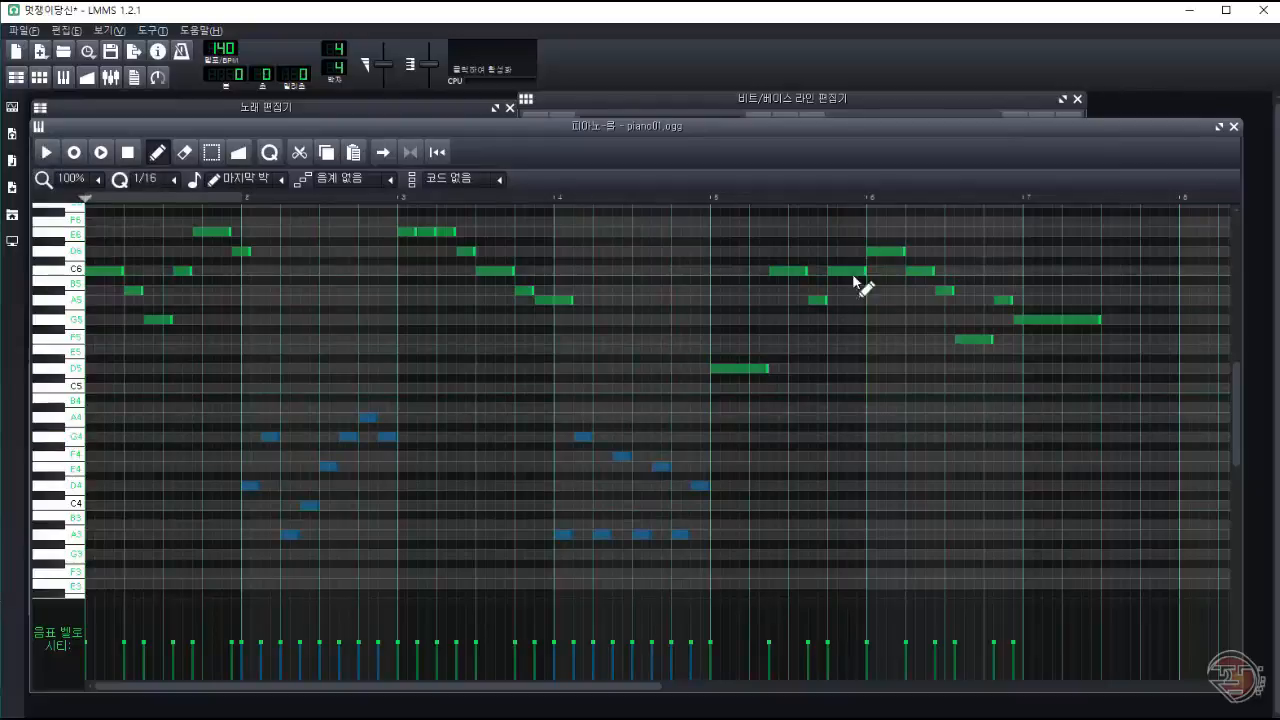
Step: Insert a short F5 in bar 5, shift the following notes a sixteenth later, and set the next two notes to G5 and A#5
{"action": "left_click", "coordinate": [777, 339]}
{"action": "left_click_drag", "start_coordinate": [797, 251], "coordinate": [1112, 345]}
{"action": "left_click_drag", "start_coordinate": [790, 271], "coordinate": [808, 320]}
{"action": "left_click", "coordinate": [808, 297], "text": "ctrl"}
{"action": "mouse_move", "coordinate": [836, 300]}
{"action": "left_mouse_down"}
{"action": "mouse_move", "coordinate": [836, 251]}
{"action": "mouse_move", "coordinate": [837, 289]}
{"action": "left_mouse_up"}
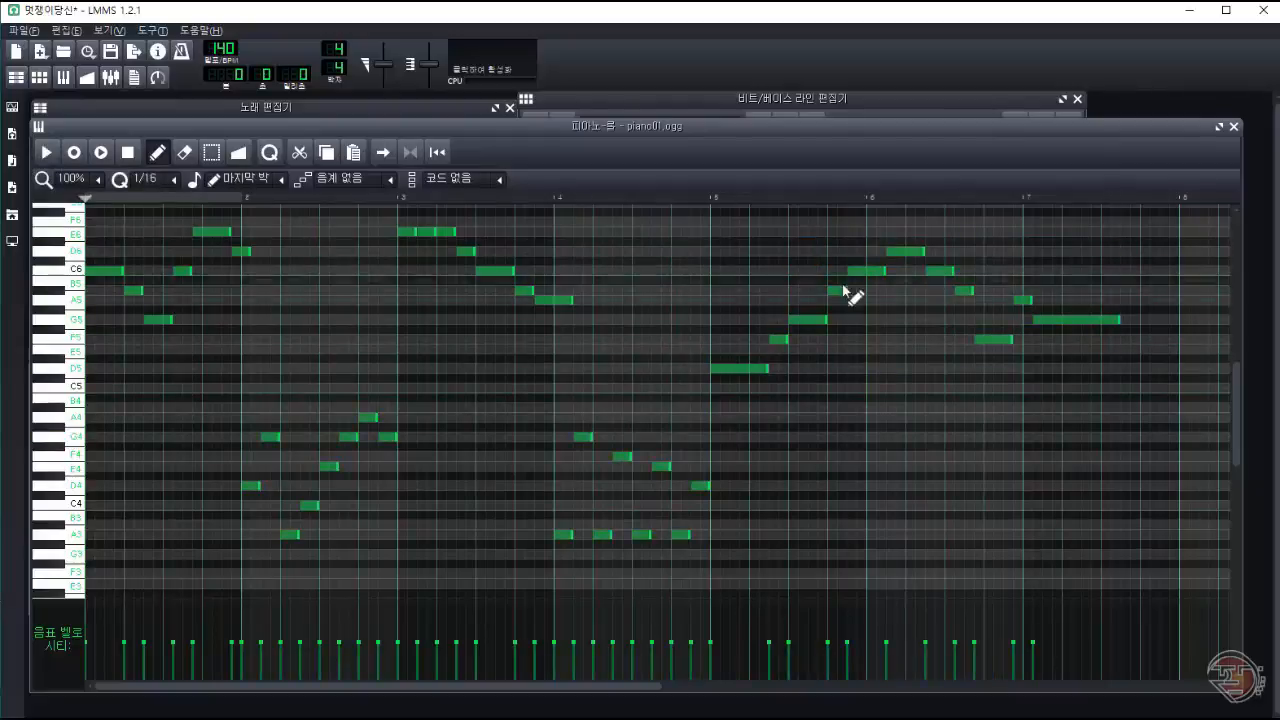
Step: Play from just before bar 5, extend the A#5 beneath the C6, and add an A#5 above the opening D5
{"action": "left_click", "coordinate": [697, 197]}
{"action": "left_click", "coordinate": [853, 290]}
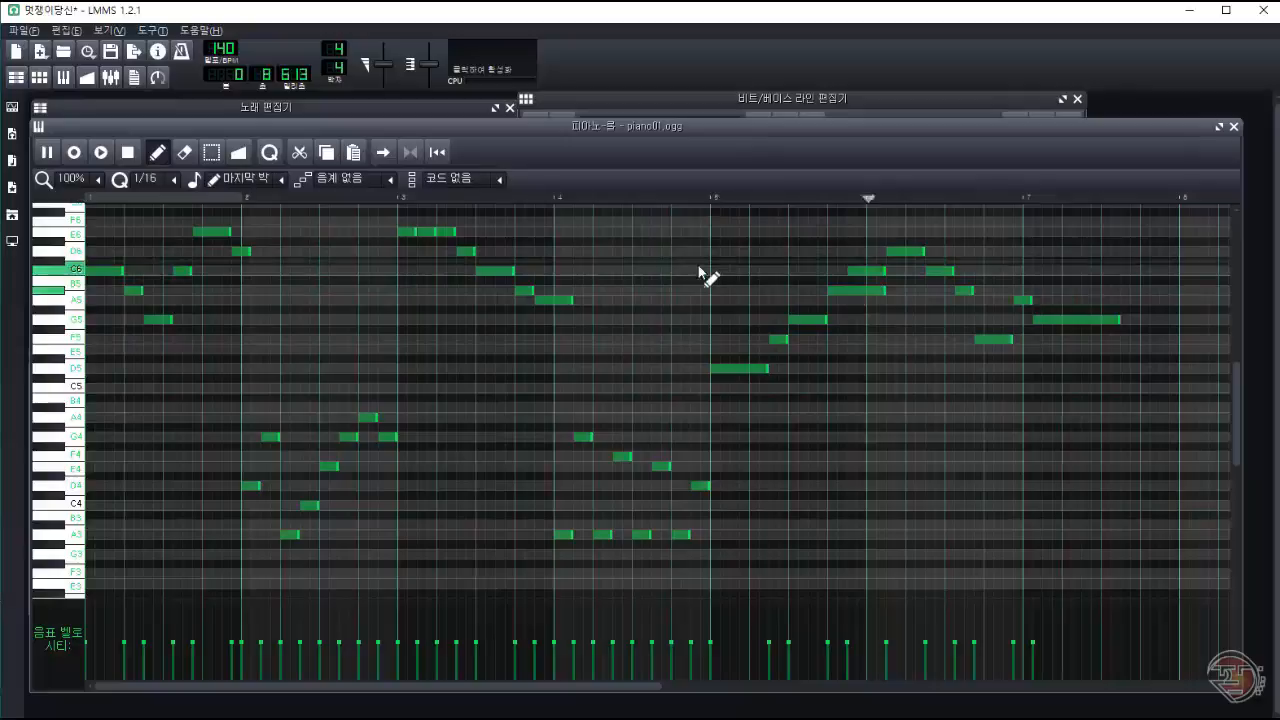
{"action": "left_click", "coordinate": [739, 290]}
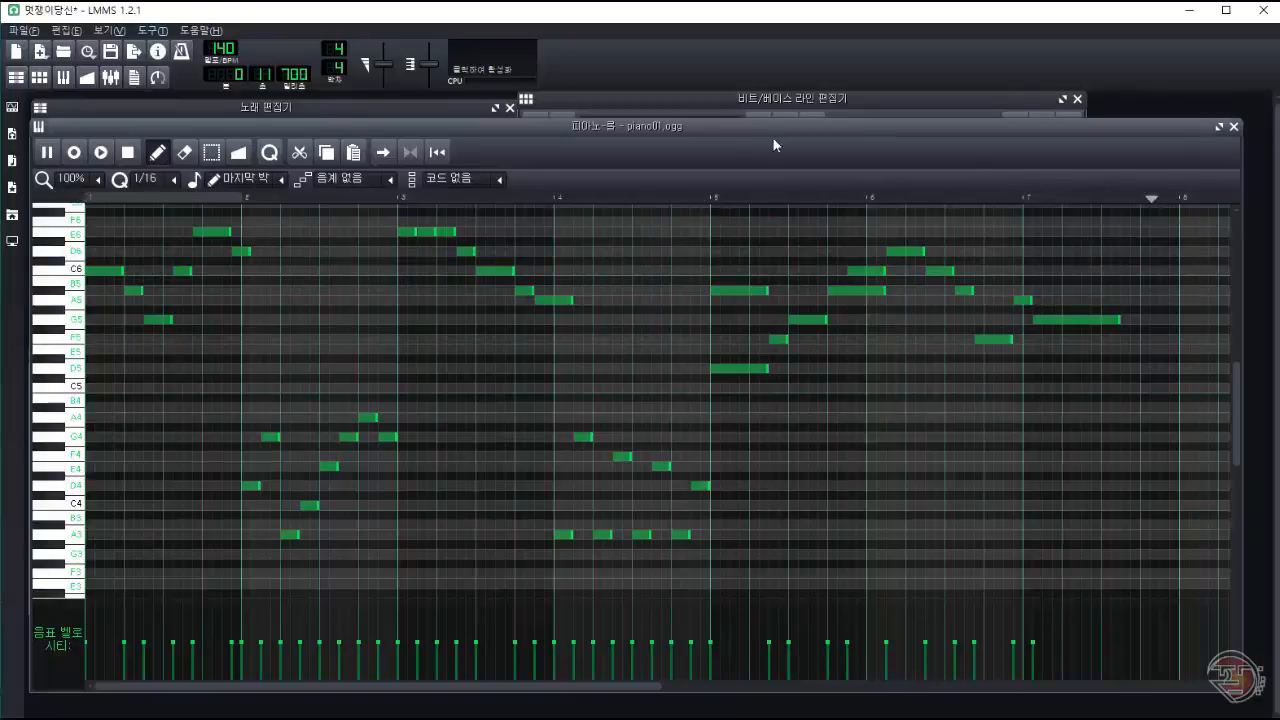
Step: Copy the low closing notes from another pattern's piano part and reopen this melody's piano part
{"action": "key", "text": "space"}
{"action": "left_click", "coordinate": [690, 99]}
{"action": "double_click", "coordinate": [790, 270]}
{"action": "left_click_drag", "start_coordinate": [600, 686], "coordinate": [864, 686]}
{"action": "left_click_drag", "start_coordinate": [535, 385], "coordinate": [1014, 549]}
{"action": "left_click", "coordinate": [800, 99]}
{"action": "double_click", "coordinate": [809, 320]}
{"action": "left_click_drag", "start_coordinate": [600, 686], "coordinate": [910, 686]}
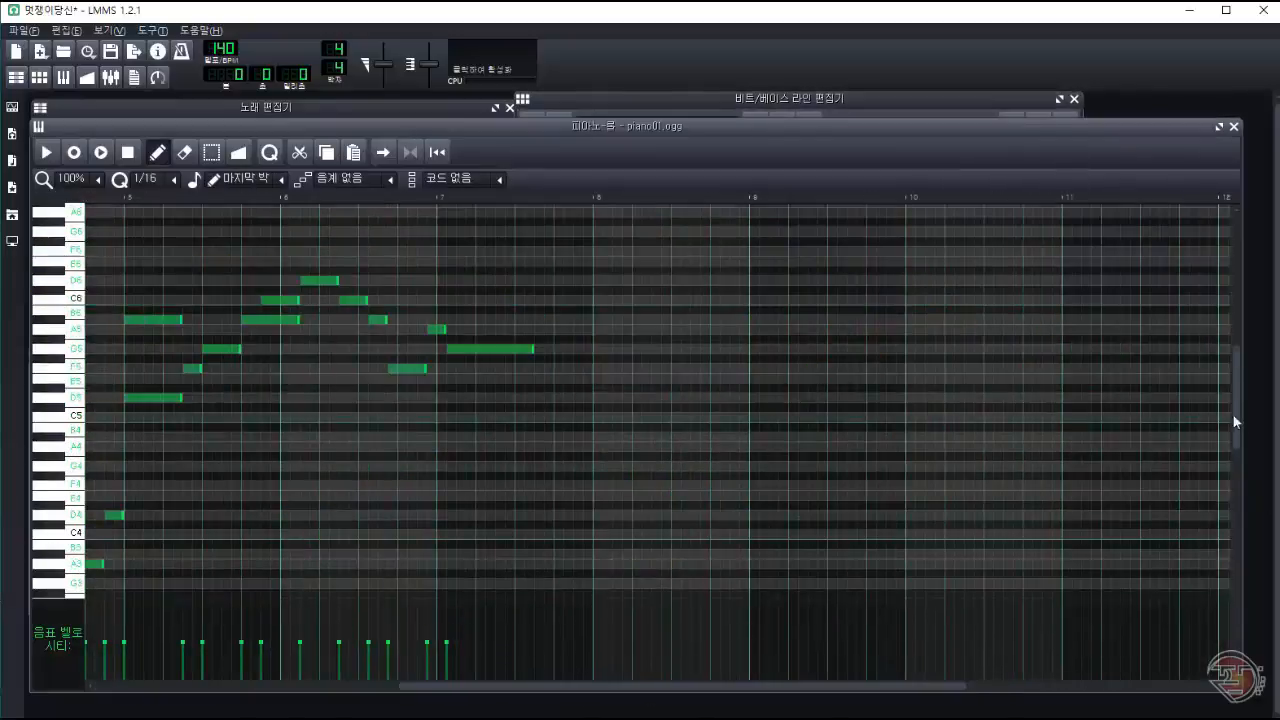
Step: Paste the copied low phrase so it starts on C4 in the middle of bar 7, beneath the end of the melody
{"action": "scroll", "coordinate": [1000, 446], "scroll_direction": "down", "scroll_amount": 4}
{"action": "key", "text": "ctrl+v"}
{"action": "scroll", "coordinate": [901, 449], "scroll_direction": "up", "scroll_amount": 6}
{"action": "left_click_drag", "start_coordinate": [660, 687], "coordinate": [372, 692]}
{"action": "left_click_drag", "start_coordinate": [384, 523], "coordinate": [1197, 524]}
{"action": "left_click_drag", "start_coordinate": [300, 687], "coordinate": [550, 687]}
{"action": "scroll", "coordinate": [400, 520], "scroll_direction": "down", "scroll_amount": 3}
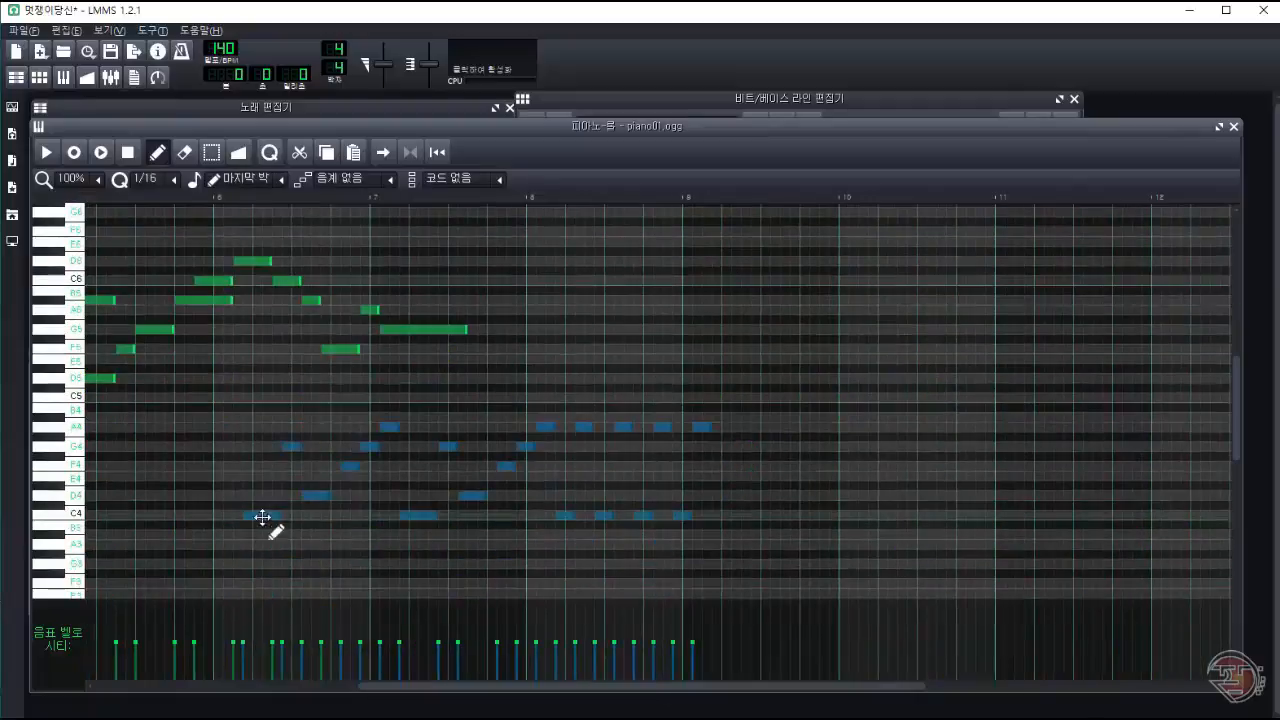
{"action": "left_click_drag", "start_coordinate": [262, 519], "coordinate": [467, 519]}
Step: Play the pattern, lower the pasted phrase by two semitones, and position it in bar 7
{"action": "left_click", "coordinate": [46, 152]}
{"action": "left_click", "coordinate": [127, 152]}
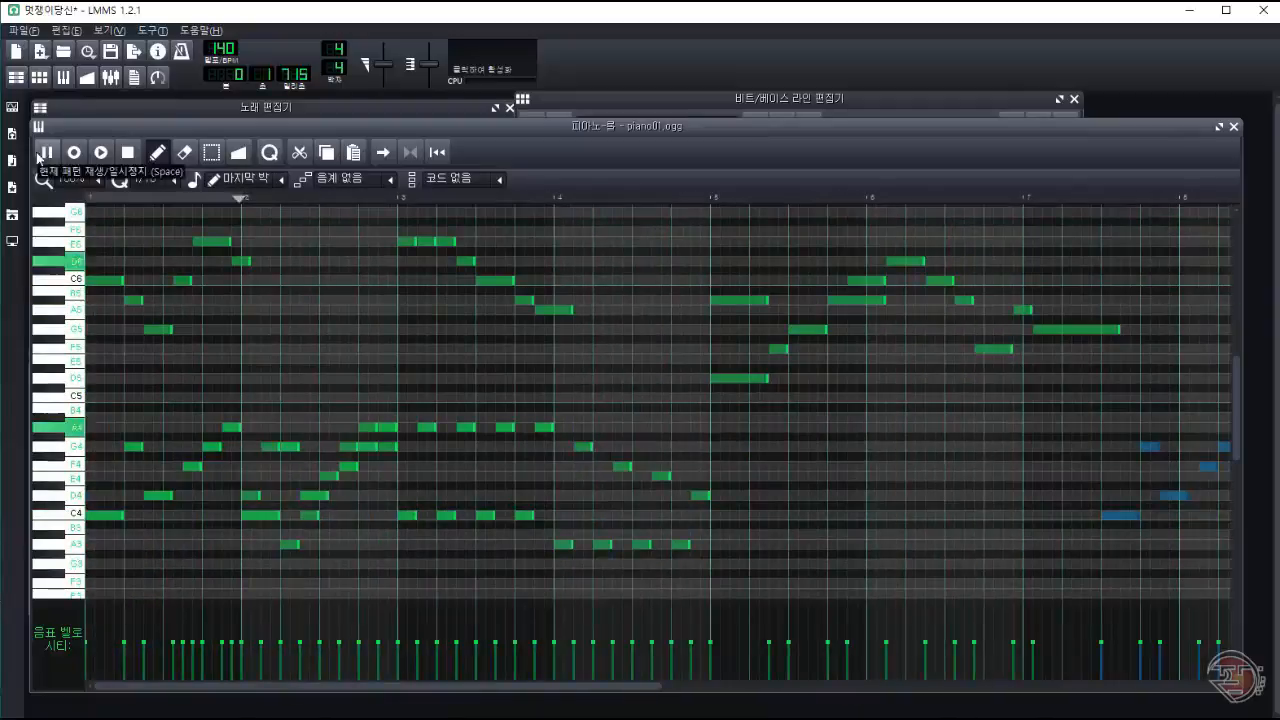
{"action": "left_click_drag", "start_coordinate": [271, 546], "coordinate": [143, 514]}
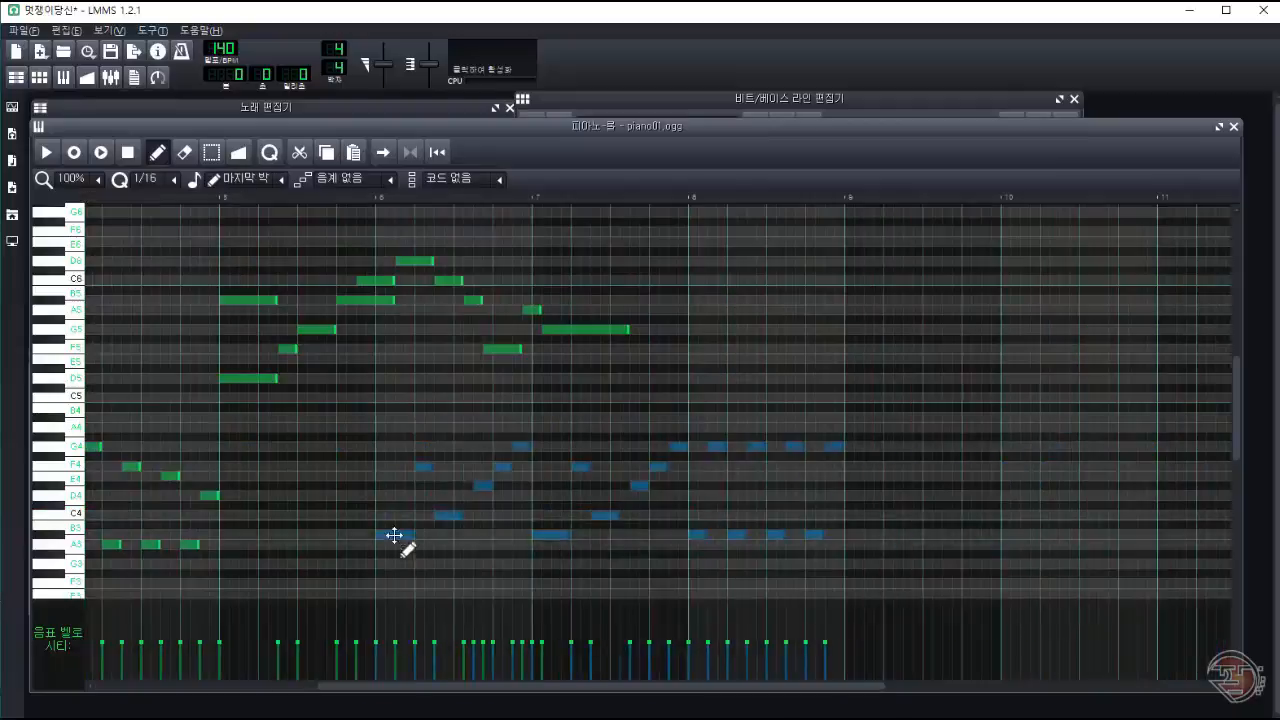
{"action": "left_click_drag", "start_coordinate": [394, 534], "coordinate": [623, 534]}
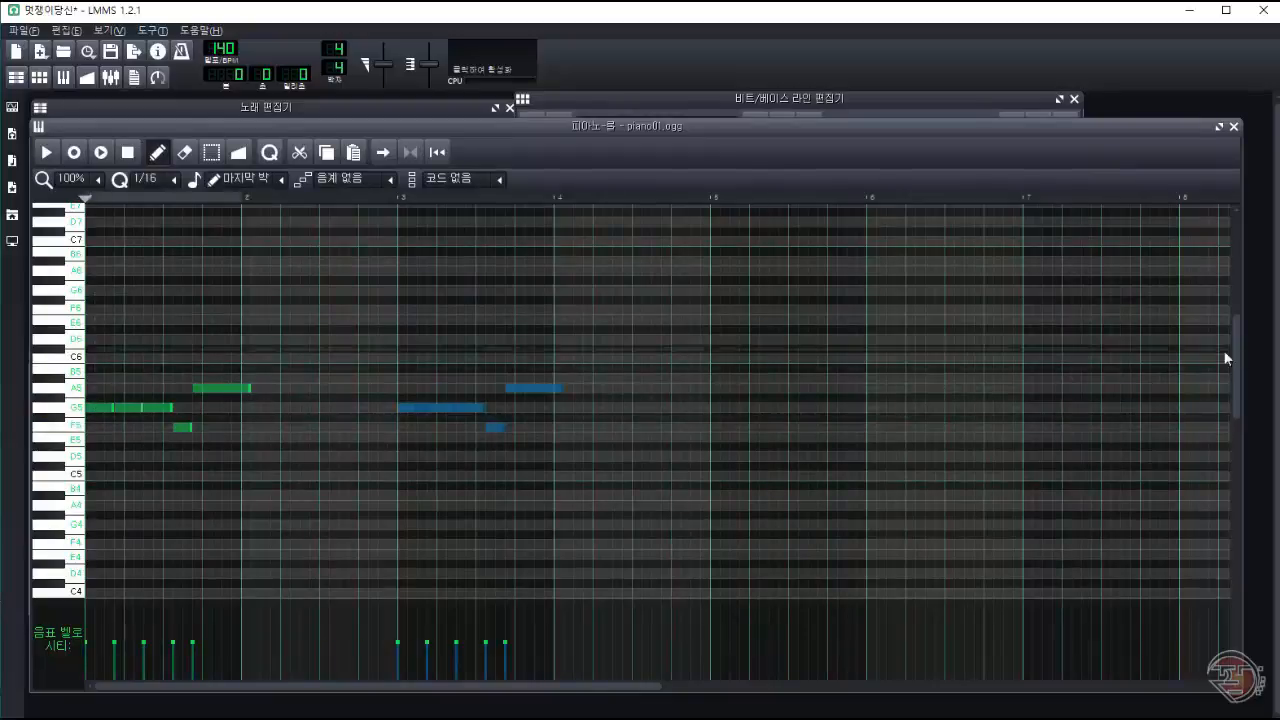
Step: Copy the alternating C4 and A#4 notes of bar 2 into bar 4 of the G5 melody's piano part
{"action": "scroll", "coordinate": [271, 491], "scroll_direction": "down", "scroll_amount": 1}
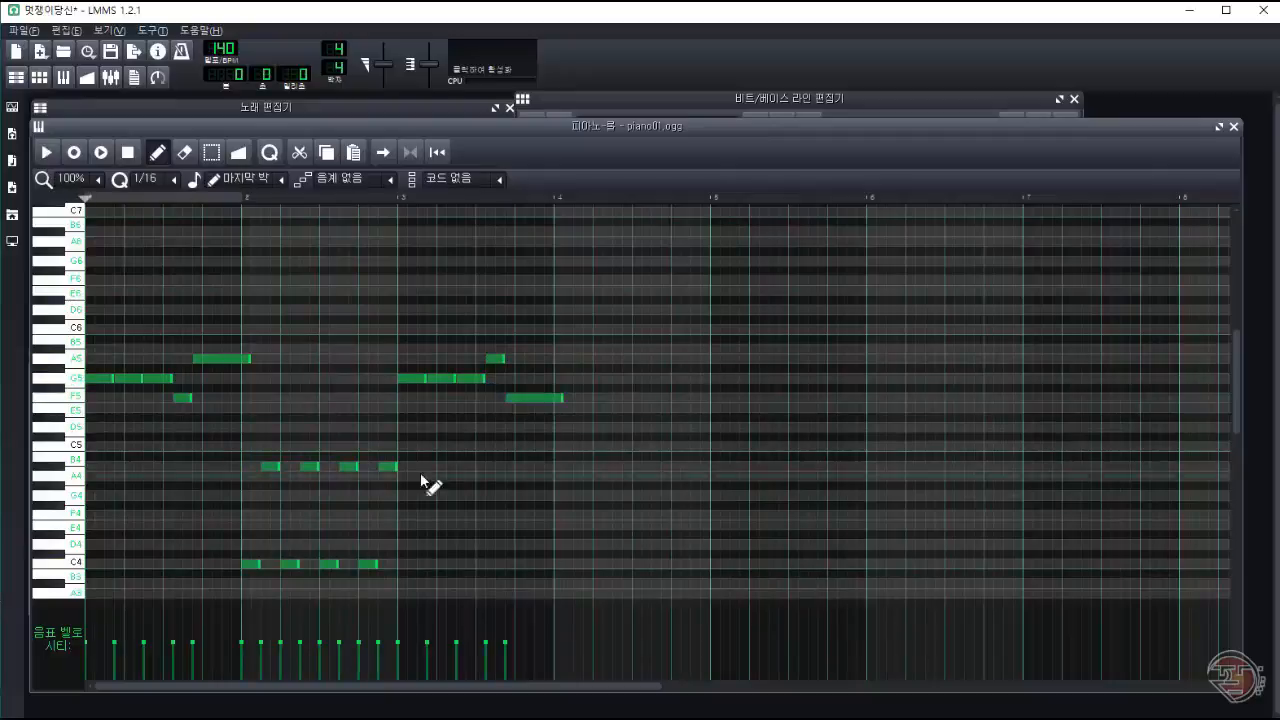
{"action": "left_click_drag", "start_coordinate": [421, 450], "coordinate": [236, 575]}
{"action": "left_click_drag", "start_coordinate": [366, 563], "coordinate": [679, 563]}
Step: Add a phrase from bar 5 rising through A#5, C6, D6, E6 and F6, and falling back through E6 to D6
{"action": "left_click", "coordinate": [730, 333]}
{"action": "left_click_drag", "start_coordinate": [730, 333], "coordinate": [730, 351]}
{"action": "left_click", "coordinate": [746, 333]}
{"action": "left_click", "coordinate": [774, 316]}
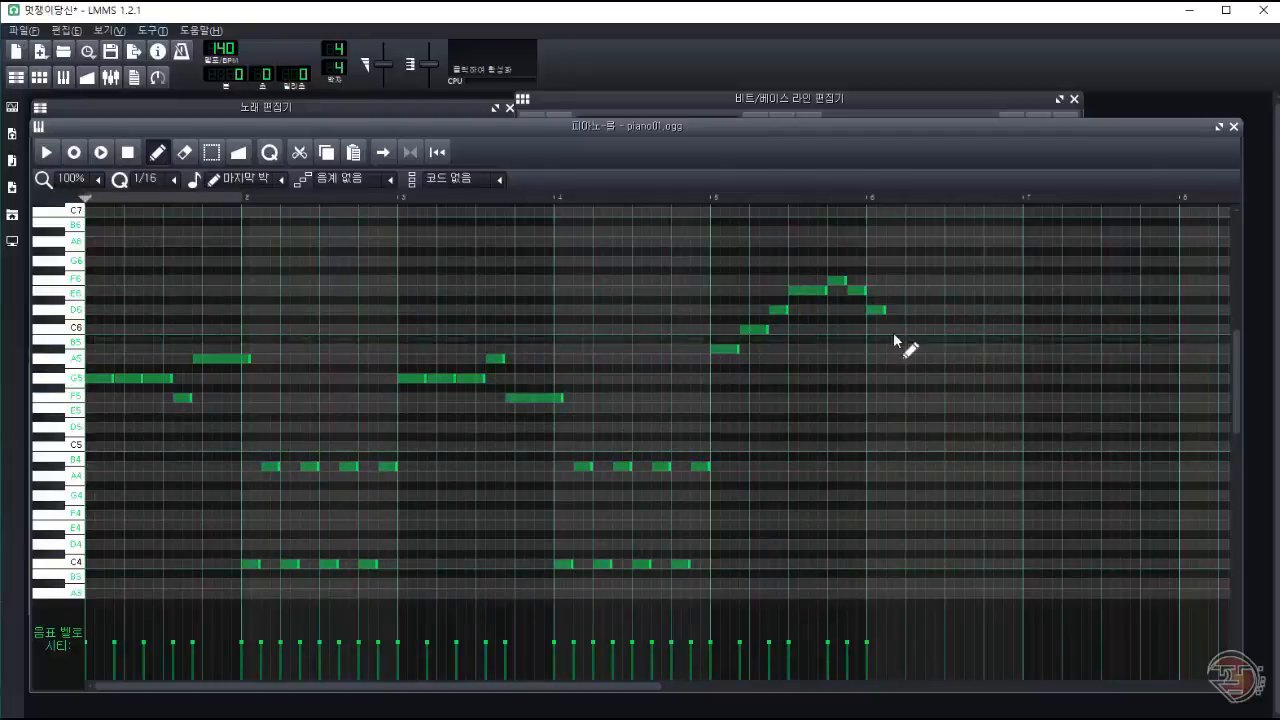
Step: Continue the phrase with C6, F5, G5 and A5 in bar 6 and a long D6 in bar 7
{"action": "left_click", "coordinate": [896, 329]}
{"action": "left_click", "coordinate": [990, 359]}
{"action": "left_click_drag", "start_coordinate": [1030, 311], "coordinate": [1089, 311]}
{"action": "left_click", "coordinate": [1099, 311]}
{"action": "right_click", "coordinate": [1099, 311]}
Step: Play from bar 5, lengthen the A#5, and shift the notes after it later
{"action": "left_click", "coordinate": [708, 198]}
{"action": "key", "text": "space"}
{"action": "key", "text": "space"}
{"action": "left_click_drag", "start_coordinate": [736, 348], "coordinate": [791, 331]}
{"action": "left_click_drag", "start_coordinate": [778, 310], "coordinate": [807, 310]}
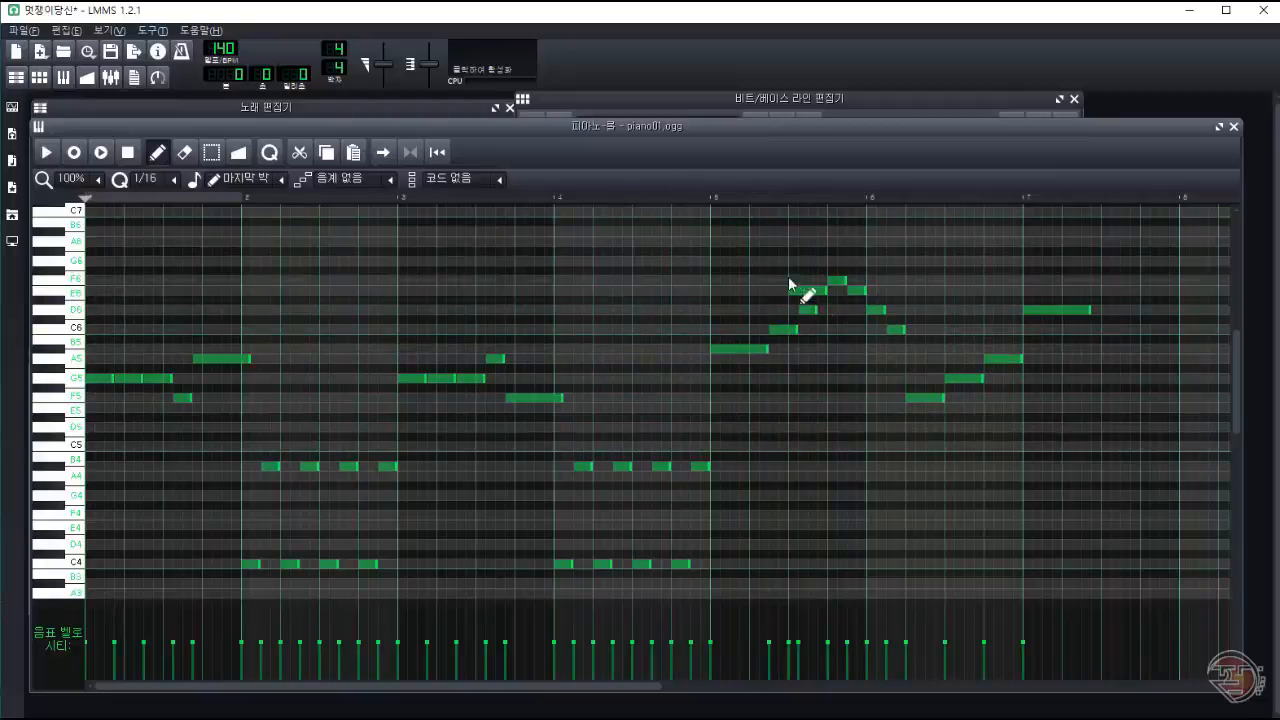
{"action": "left_click_drag", "start_coordinate": [822, 266], "coordinate": [1105, 415]}
{"action": "left_click_drag", "start_coordinate": [796, 290], "coordinate": [825, 289]}
Step: Extend the F5 in bar 6 to the end of the bar and play the phrase
{"action": "key", "text": "space"}
{"action": "left_click_drag", "start_coordinate": [971, 398], "coordinate": [1020, 399]}
{"action": "key", "text": "space"}
Step: Paste the low closing phrase so it starts on C4 in the middle of bar 7, and play the pattern
{"action": "key", "text": "ctrl+v"}
{"action": "left_click_drag", "start_coordinate": [106, 564], "coordinate": [924, 565]}
{"action": "left_click_drag", "start_coordinate": [600, 686], "coordinate": [843, 686]}
{"action": "left_click_drag", "start_coordinate": [321, 565], "coordinate": [518, 565]}
{"action": "key", "text": "space"}
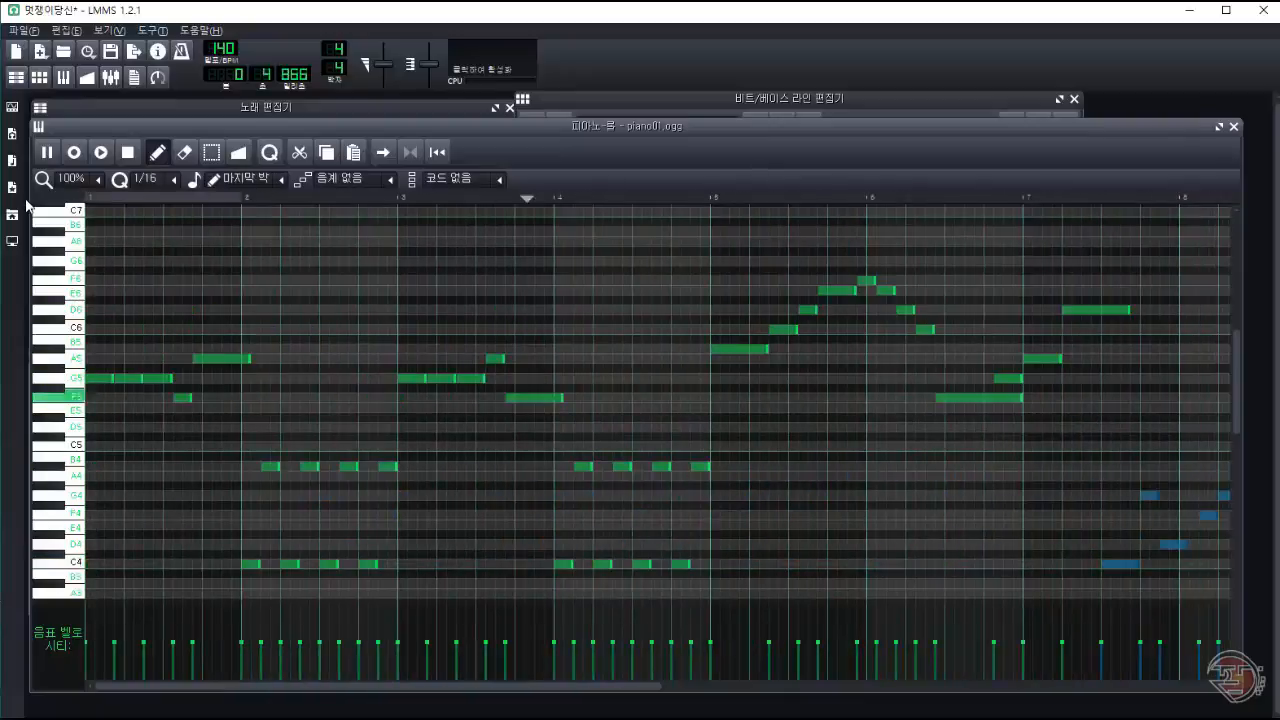
{"action": "key", "text": "space"}
Step: Add a new beat/bassline pattern and name it Melody4
{"action": "left_click", "coordinate": [743, 99]}
{"action": "left_click", "coordinate": [753, 124]}
{"action": "left_click", "coordinate": [420, 107]}
{"action": "double_click", "coordinate": [170, 303]}
{"action": "type", "text": "Melody4"}
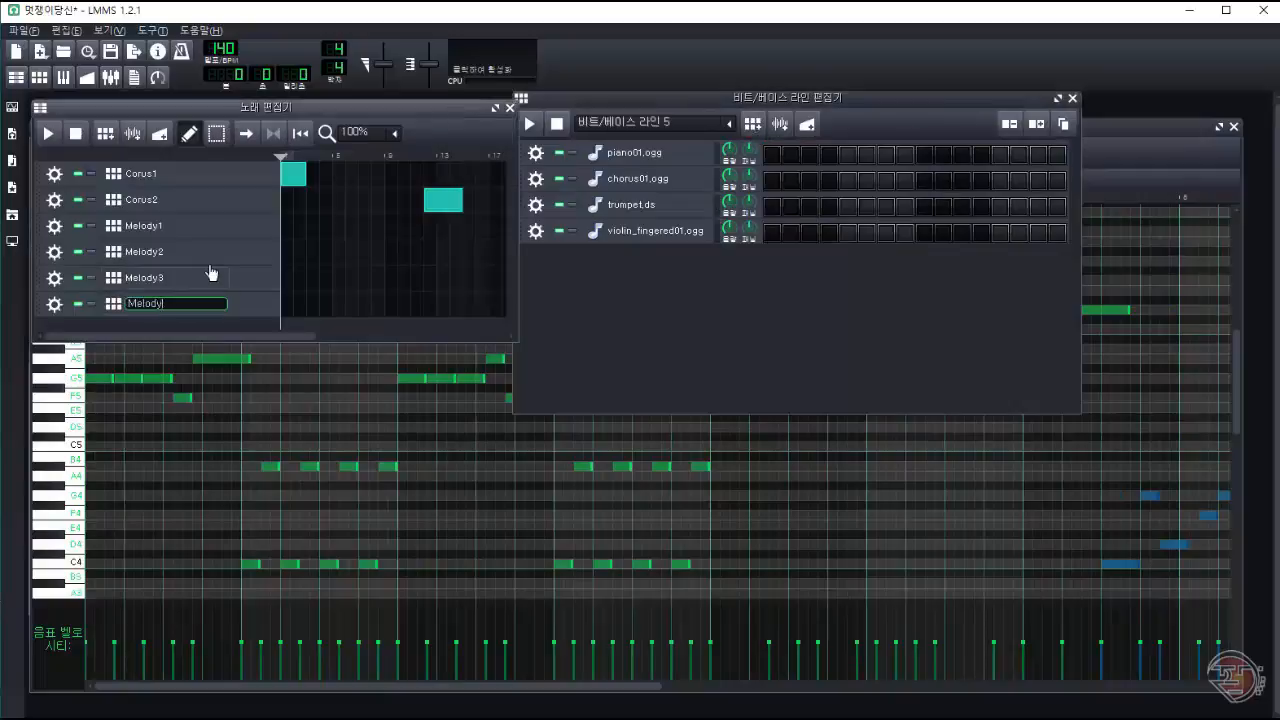
{"action": "key", "text": "Return"}
Step: Try an extra note below the G5 at the end of bar 6, play from bar 5, and remove it
{"action": "left_click", "coordinate": [1139, 156]}
{"action": "left_click", "coordinate": [1000, 427]}
{"action": "left_click", "coordinate": [710, 200]}
{"action": "key", "text": "space"}
{"action": "left_click_drag", "start_coordinate": [1008, 427], "coordinate": [1008, 408]}
{"action": "right_click", "coordinate": [1008, 408]}
{"action": "key", "text": "space"}
Step: Open Melody4's piano part and enter E6, F6, G6 and F6 in bar 1
{"action": "left_click", "coordinate": [797, 99]}
{"action": "double_click", "coordinate": [775, 156]}
{"action": "left_click_drag", "start_coordinate": [90, 291], "coordinate": [100, 323]}
{"action": "left_click", "coordinate": [123, 312]}
{"action": "left_click", "coordinate": [149, 290]}
{"action": "left_click", "coordinate": [178, 309]}
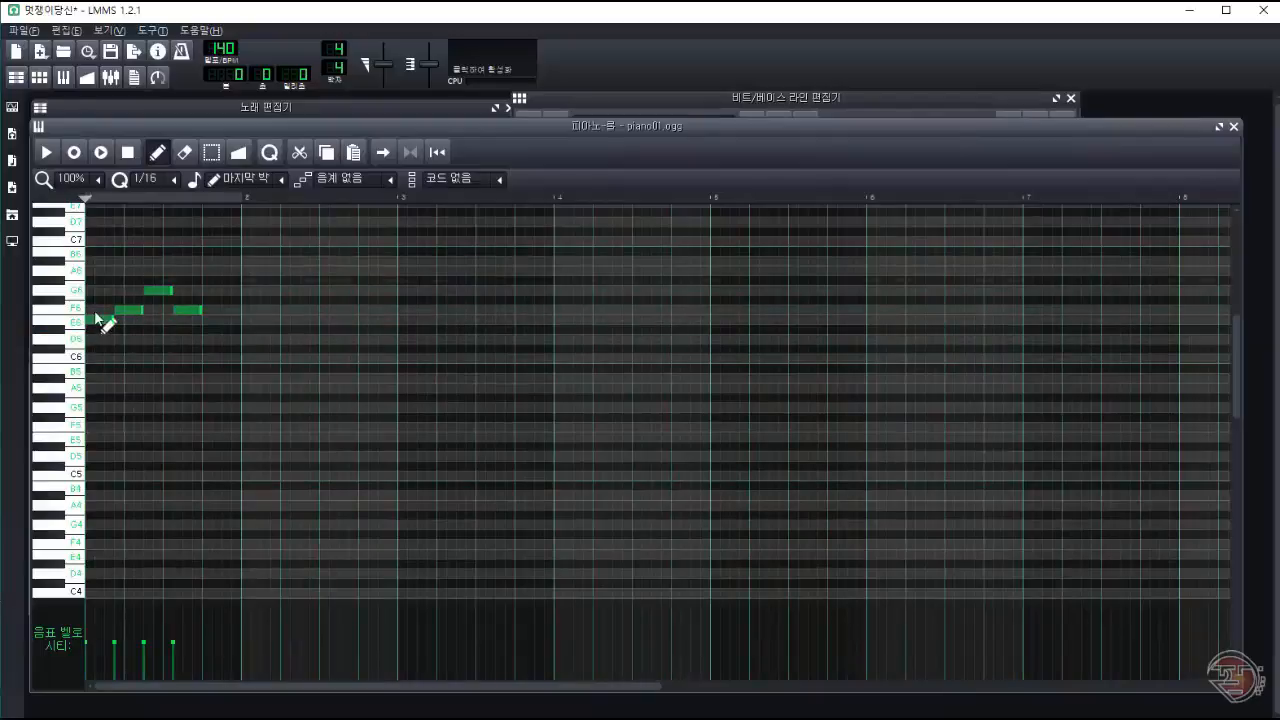
Step: Tighten the rhythm of bar 1, add a long A6, descend through G6, F6, D6, C6 and A#5 in bar 2, and play
{"action": "left_click_drag", "start_coordinate": [191, 310], "coordinate": [181, 310]}
{"action": "left_click", "coordinate": [210, 270]}
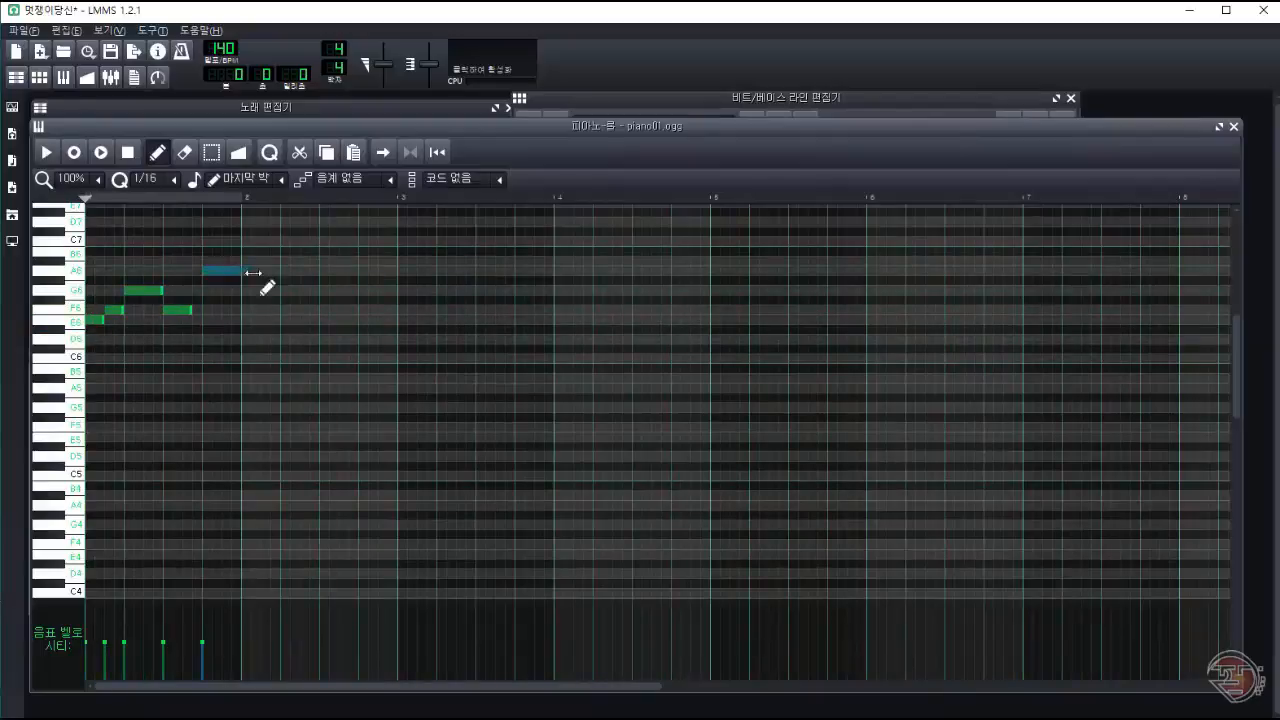
{"action": "left_click", "coordinate": [342, 319]}
{"action": "left_click_drag", "start_coordinate": [361, 340], "coordinate": [346, 358]}
{"action": "left_click", "coordinate": [46, 153]}
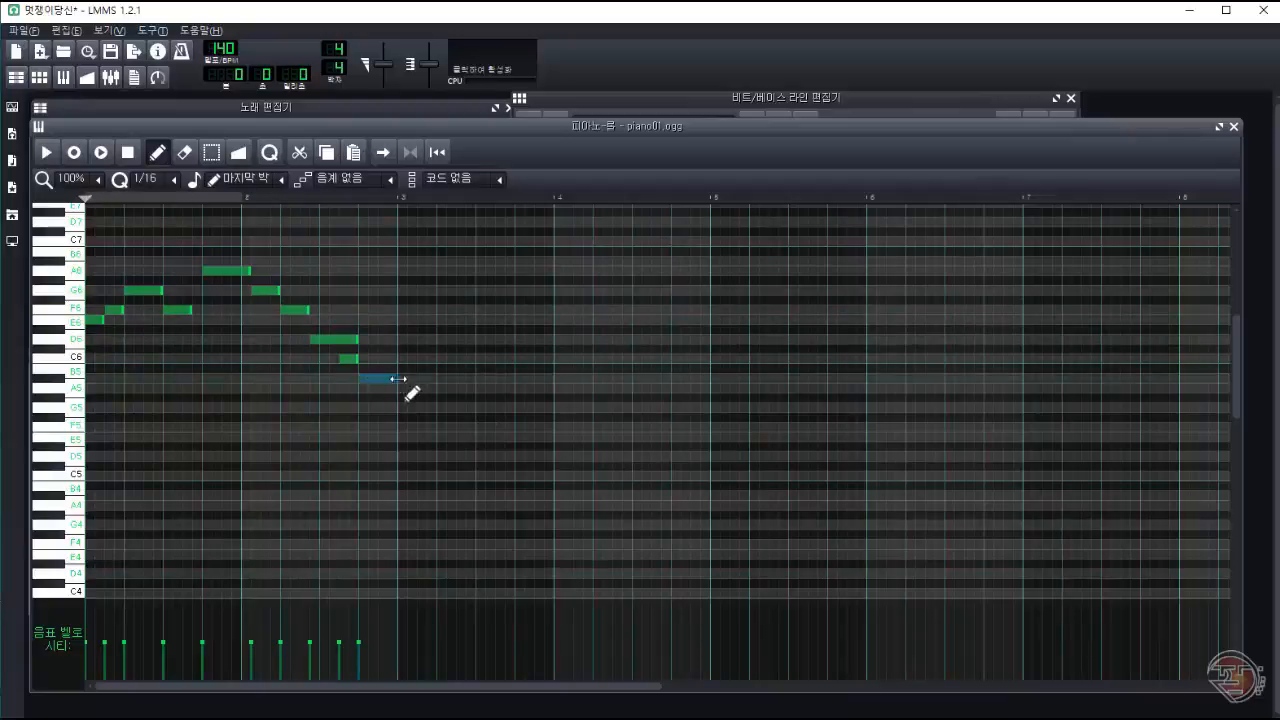
Step: Extend the melody with C6, A#5, A5, A#5 and a long C6, and shift the phrase from bar 2's A#5 to start at bar 3
{"action": "left_click", "coordinate": [462, 388]}
{"action": "left_click", "coordinate": [501, 378]}
{"action": "left_click_drag", "start_coordinate": [532, 378], "coordinate": [513, 378]}
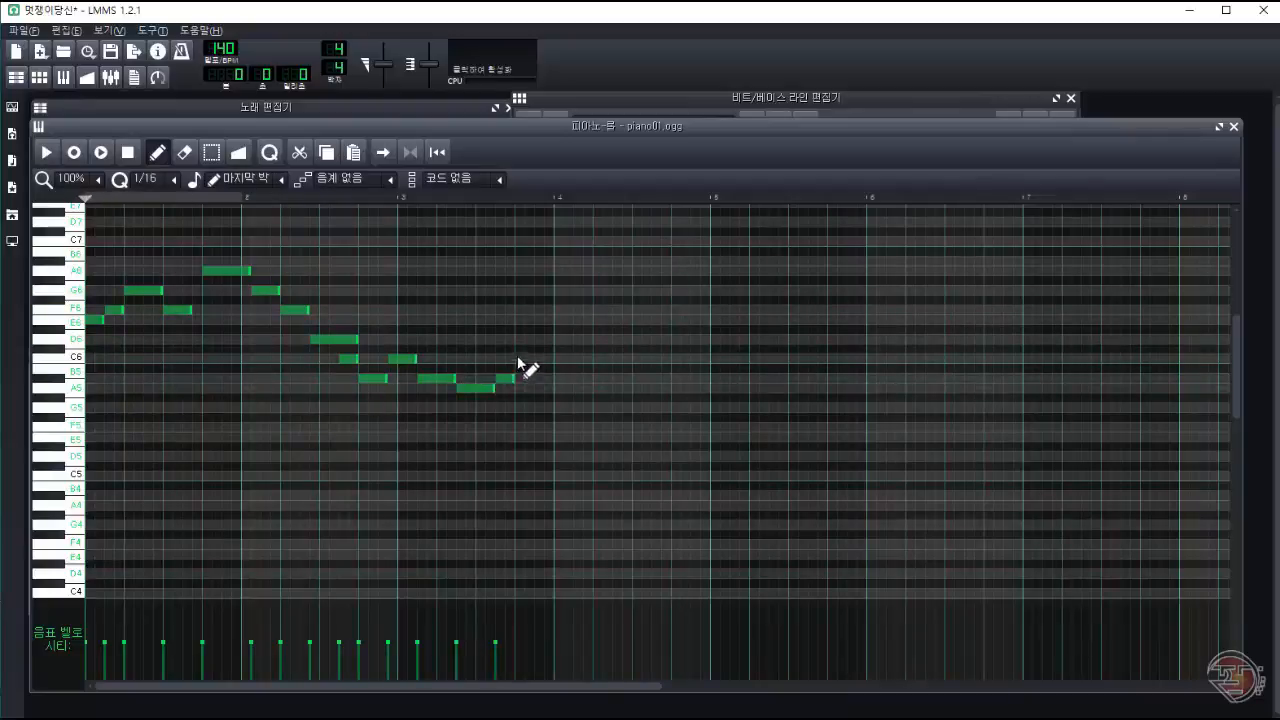
{"action": "left_click_drag", "start_coordinate": [366, 342], "coordinate": [534, 458]}
{"action": "left_click_drag", "start_coordinate": [475, 387], "coordinate": [514, 387]}
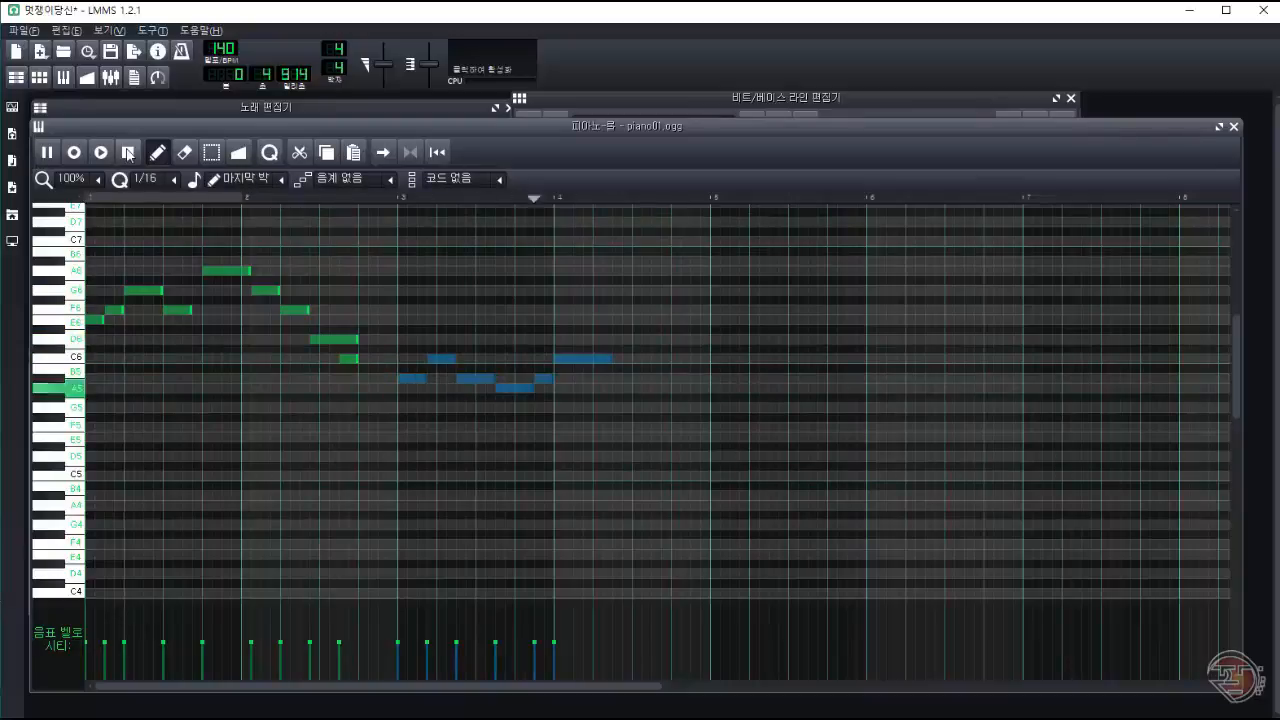
Step: Copy the opening phrase of bars 1 and 2 to bar 5, starting on C6
{"action": "left_click_drag", "start_coordinate": [88, 392], "coordinate": [368, 258]}
{"action": "key", "text": "ctrl+c"}
{"action": "key", "text": "ctrl+v"}
{"action": "left_click_drag", "start_coordinate": [97, 320], "coordinate": [747, 359]}
Step: Reshape bar 5 into quarter notes C6, D6 and E6 followed by a long A6
{"action": "left_click", "coordinate": [770, 397], "text": "ctrl"}
{"action": "left_click_drag", "start_coordinate": [747, 349], "coordinate": [766, 349]}
{"action": "left_click_drag", "start_coordinate": [757, 292], "coordinate": [1000, 412]}
{"action": "left_click_drag", "start_coordinate": [755, 349], "coordinate": [775, 349]}
{"action": "left_click_drag", "start_coordinate": [797, 292], "coordinate": [1020, 412]}
{"action": "mouse_move", "coordinate": [789, 329]}
{"action": "left_mouse_down"}
{"action": "mouse_move", "coordinate": [809, 320]}
{"action": "mouse_move", "coordinate": [769, 339]}
{"action": "left_mouse_up"}
Step: Continue the melody through bars 6 to 8 with G6, F6, G6, A6, C7, A#6, A6, F6, G6 and A6, and play it
{"action": "left_click_drag", "start_coordinate": [851, 310], "coordinate": [851, 271]}
{"action": "left_click_drag", "start_coordinate": [864, 271], "coordinate": [903, 290]}
{"action": "left_click_drag", "start_coordinate": [932, 320], "coordinate": [967, 290]}
{"action": "left_click_drag", "start_coordinate": [1004, 368], "coordinate": [1015, 271]}
{"action": "right_click", "coordinate": [1016, 387]}
{"action": "left_click_drag", "start_coordinate": [953, 310], "coordinate": [1035, 271]}
{"action": "left_click_drag", "start_coordinate": [973, 310], "coordinate": [983, 310]}
{"action": "left_click_drag", "start_coordinate": [970, 291], "coordinate": [999, 291]}
{"action": "key", "text": "space"}
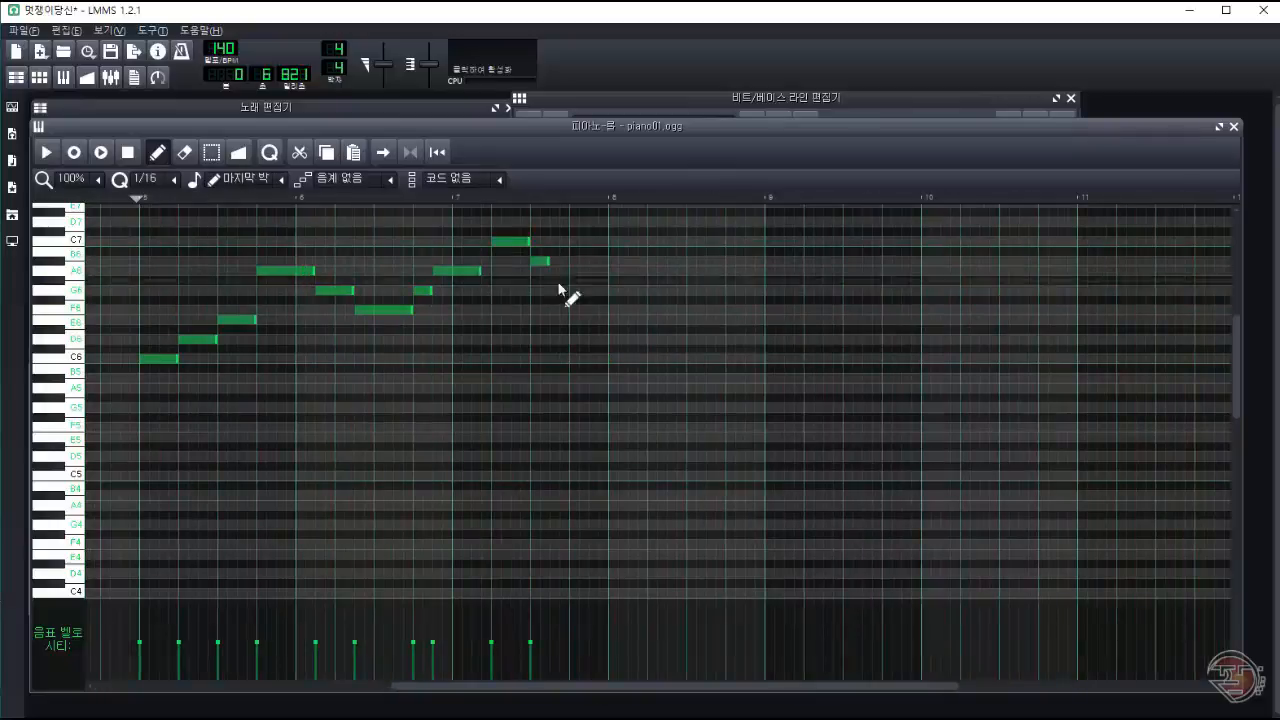
{"action": "key", "text": "space"}
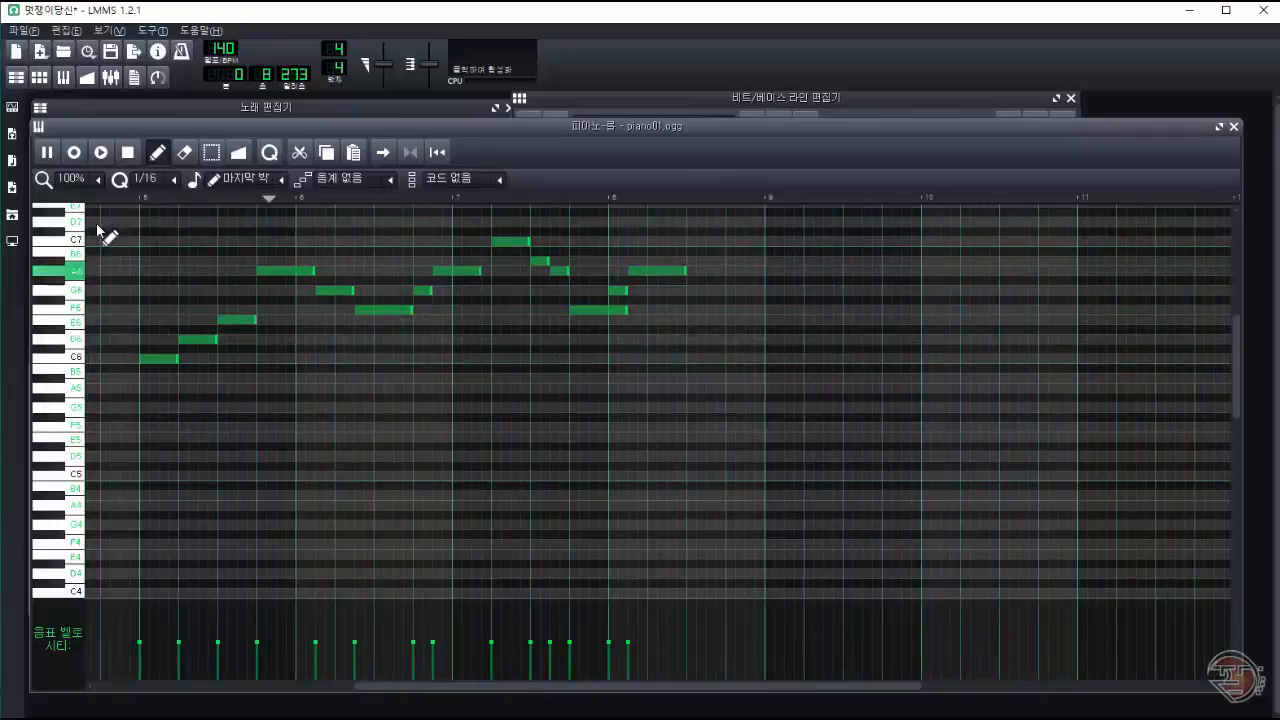
Step: Try raising the closing F6 to C7 and the G6 to A#6, and play the ending
{"action": "key", "text": "space"}
{"action": "scroll", "coordinate": [400, 320], "scroll_direction": "right", "scroll_amount": 8}
{"action": "left_click_drag", "start_coordinate": [519, 310], "coordinate": [519, 241]}
{"action": "left_click_drag", "start_coordinate": [520, 290], "coordinate": [520, 261]}
{"action": "key", "text": "space"}
Step: Set the last three notes of the melody to G6, F6 and D6, and play from just before bar 5
{"action": "left_click_drag", "start_coordinate": [490, 686], "coordinate": [329, 686]}
{"action": "key", "text": "space"}
{"action": "left_click", "coordinate": [351, 198]}
{"action": "left_click_drag", "start_coordinate": [1237, 363], "coordinate": [1237, 320]}
{"action": "key", "text": "space"}
{"action": "left_click_drag", "start_coordinate": [873, 339], "coordinate": [873, 388]}
{"action": "left_click_drag", "start_coordinate": [904, 349], "coordinate": [904, 417]}
{"action": "key", "text": "space"}
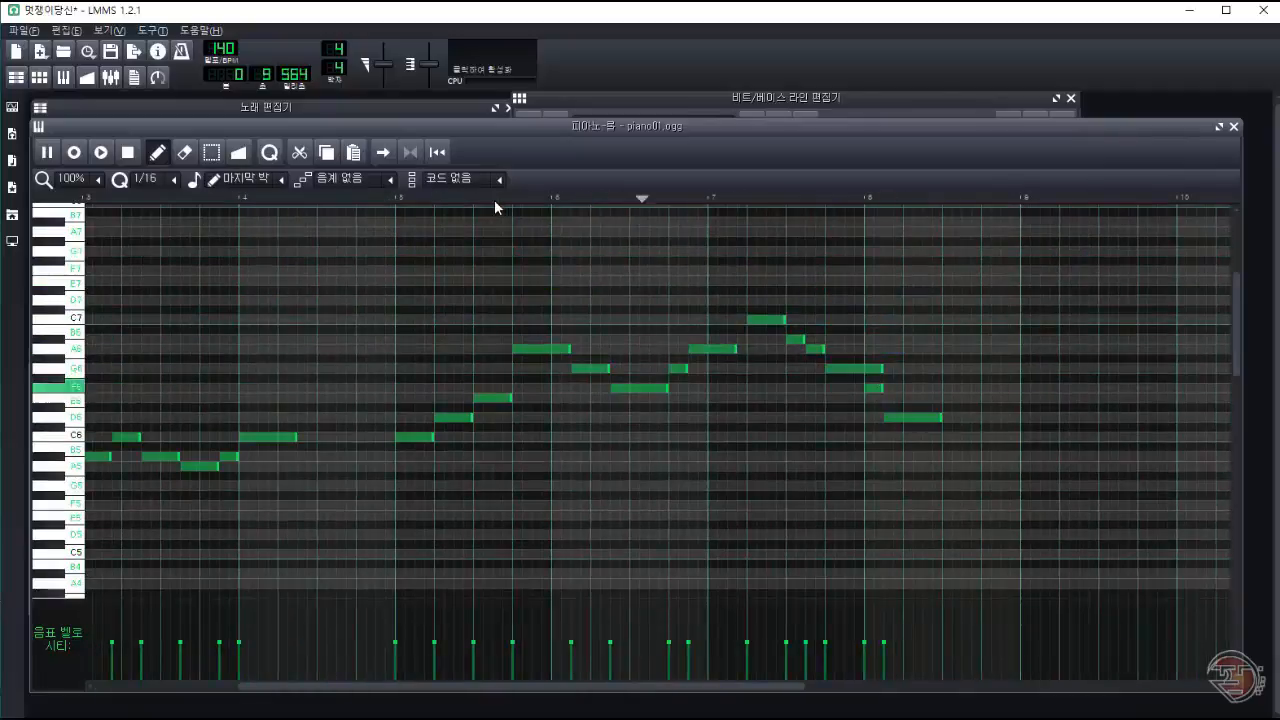
Step: Shorten the G6 in bar 7 so it ends at bar 8, and play the melody
{"action": "key", "text": "space"}
{"action": "key", "text": "space"}
{"action": "left_click_drag", "start_coordinate": [450, 686], "coordinate": [544, 686]}
{"action": "left_click_drag", "start_coordinate": [980, 389], "coordinate": [999, 389]}
{"action": "left_click_drag", "start_coordinate": [1018, 417], "coordinate": [1038, 417]}
{"action": "left_click", "coordinate": [471, 197]}
{"action": "left_click_drag", "start_coordinate": [988, 368], "coordinate": [969, 368]}
{"action": "key", "text": "space"}
{"action": "key", "text": "space"}
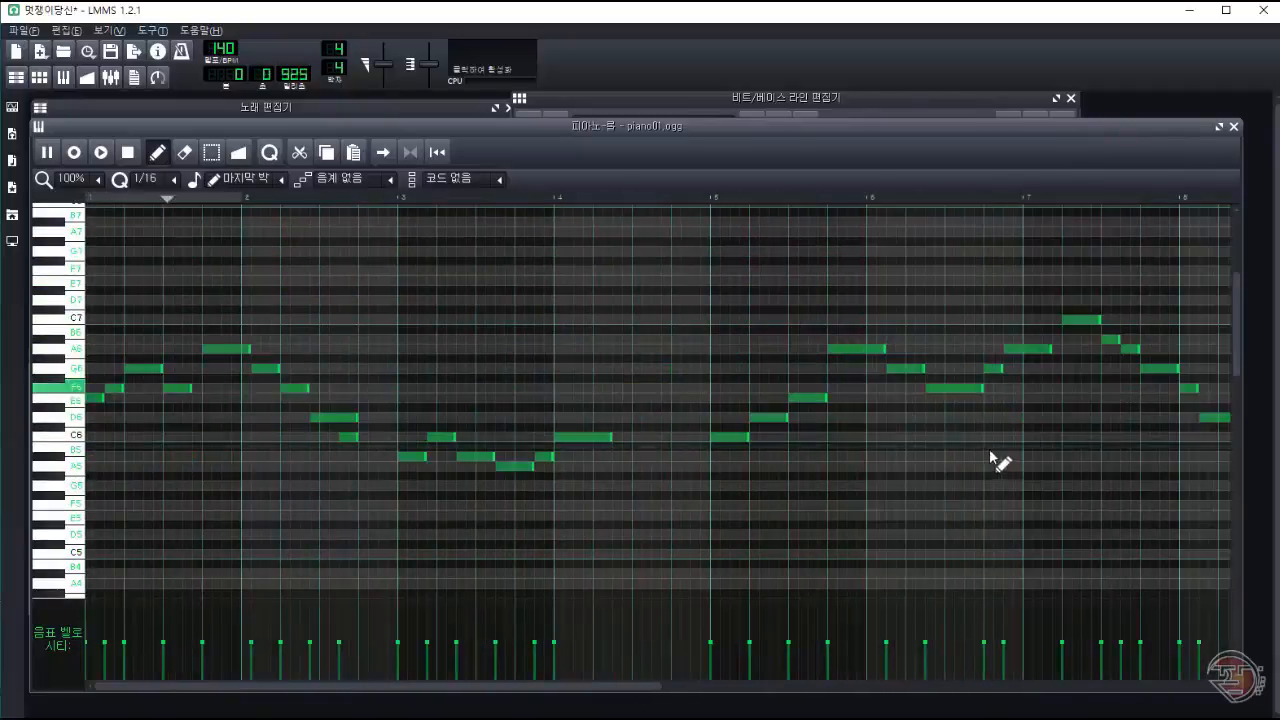
Step: Raise bar 1's A6 to A#6, shorten bar 2's D6, lengthen its C6, start the following phrase an eighth note earlier, and play
{"action": "key", "text": "space"}
{"action": "key", "text": "space"}
{"action": "left_click", "coordinate": [247, 350]}
{"action": "left_click_drag", "start_coordinate": [225, 380], "coordinate": [231, 353]}
{"action": "left_click", "coordinate": [45, 155]}
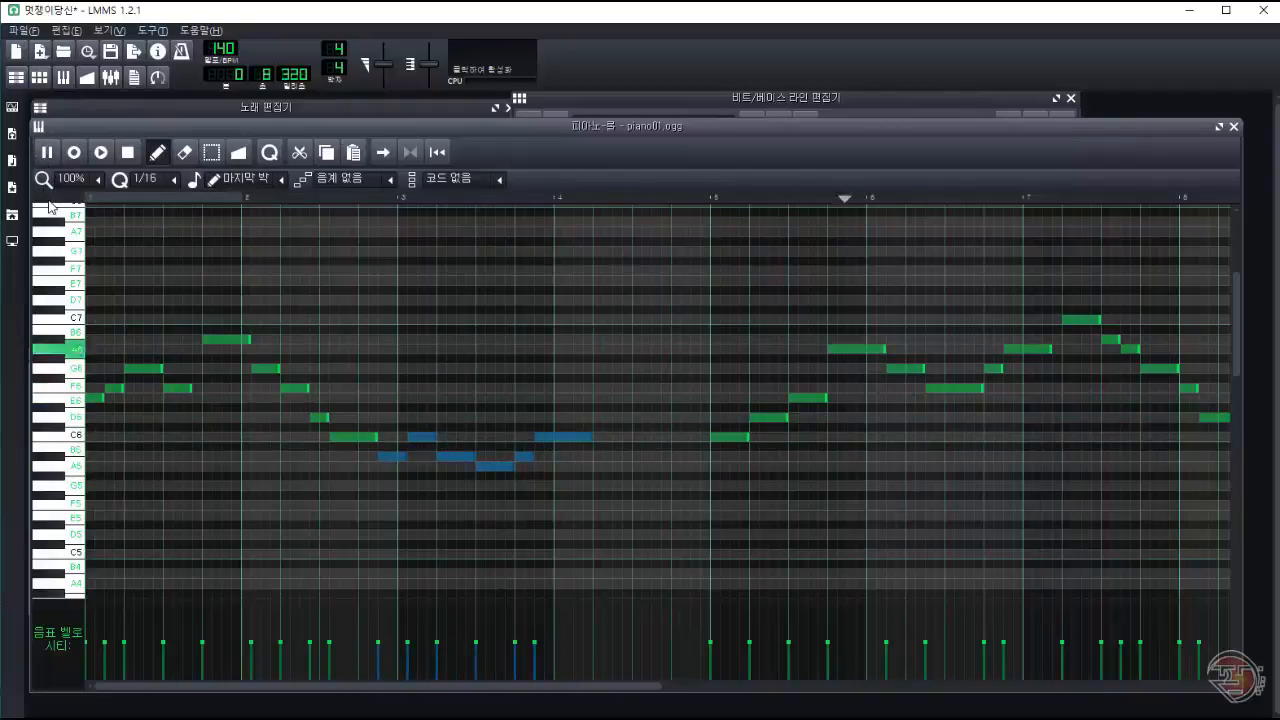
Step: Switch to the Corus2 pattern and play it
{"action": "left_click", "coordinate": [890, 100]}
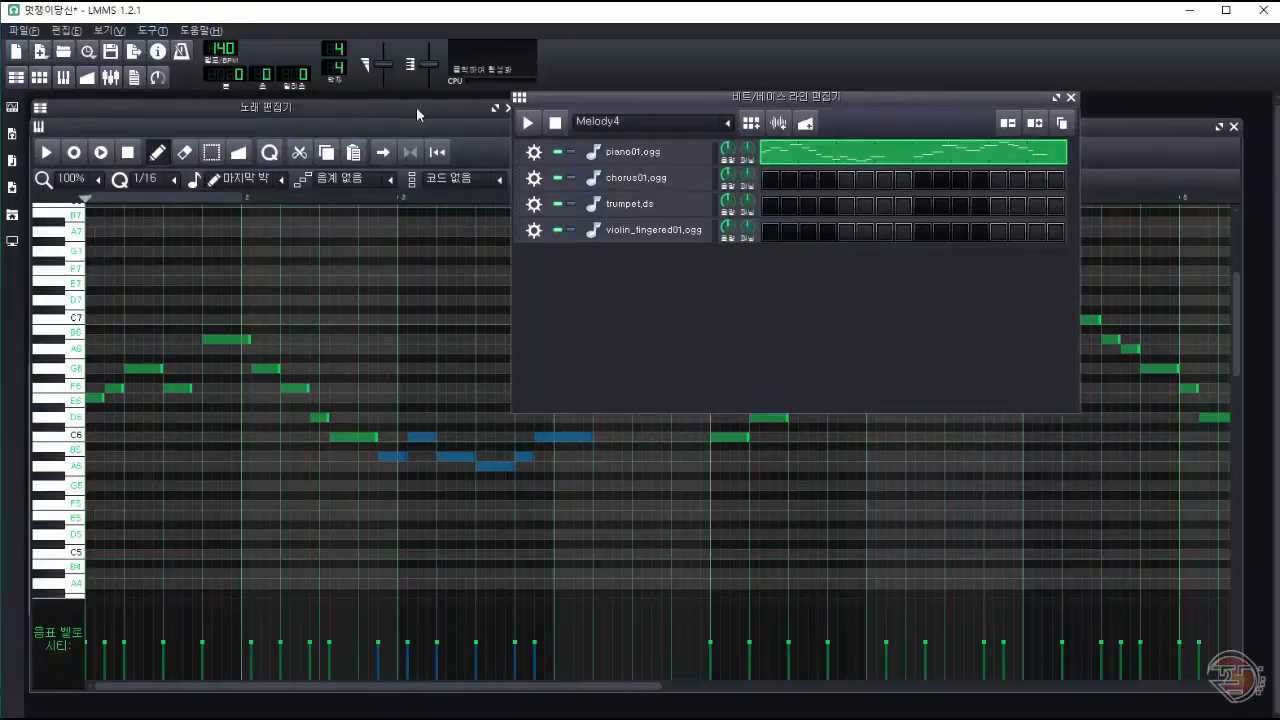
{"action": "left_click", "coordinate": [726, 123]}
{"action": "left_click", "coordinate": [617, 162]}
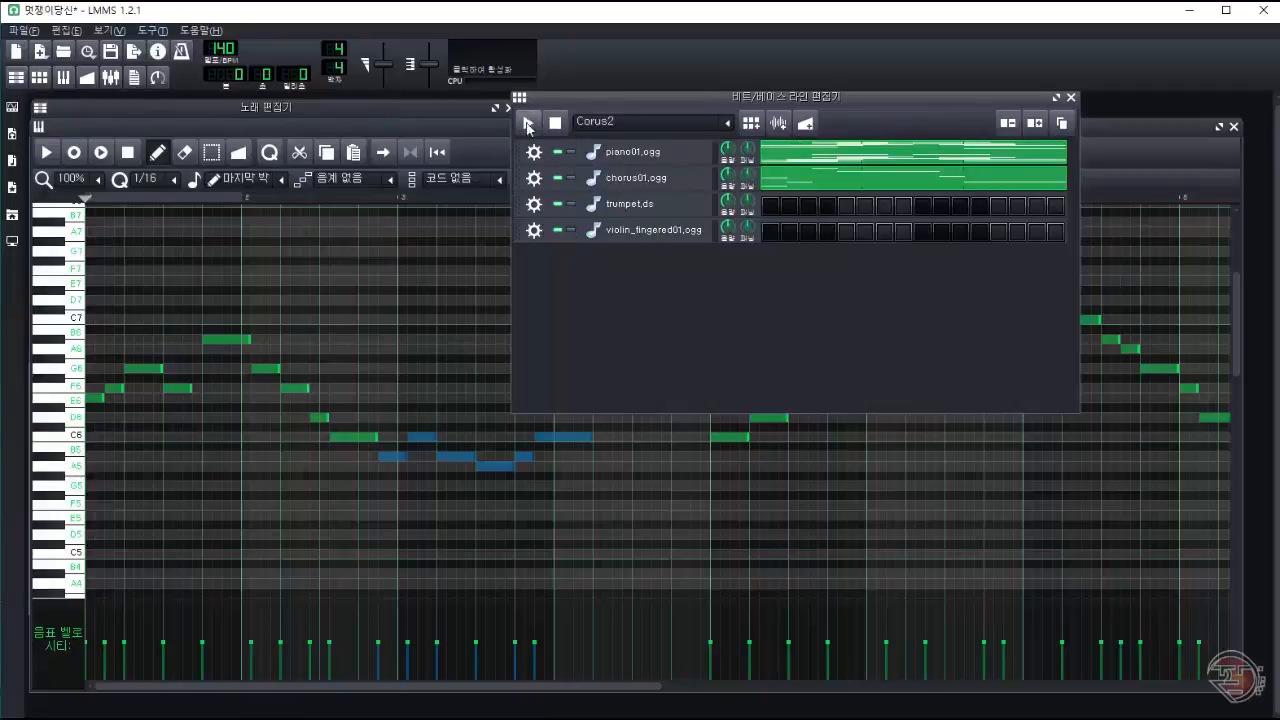
{"action": "left_click", "coordinate": [528, 124]}
{"action": "left_click", "coordinate": [555, 124]}
{"action": "left_click", "coordinate": [528, 124]}
{"action": "left_click", "coordinate": [555, 124]}
Step: Play the Melody1 and Melody2 patterns
{"action": "left_click", "coordinate": [726, 123]}
{"action": "left_click", "coordinate": [617, 140]}
{"action": "left_click", "coordinate": [528, 124]}
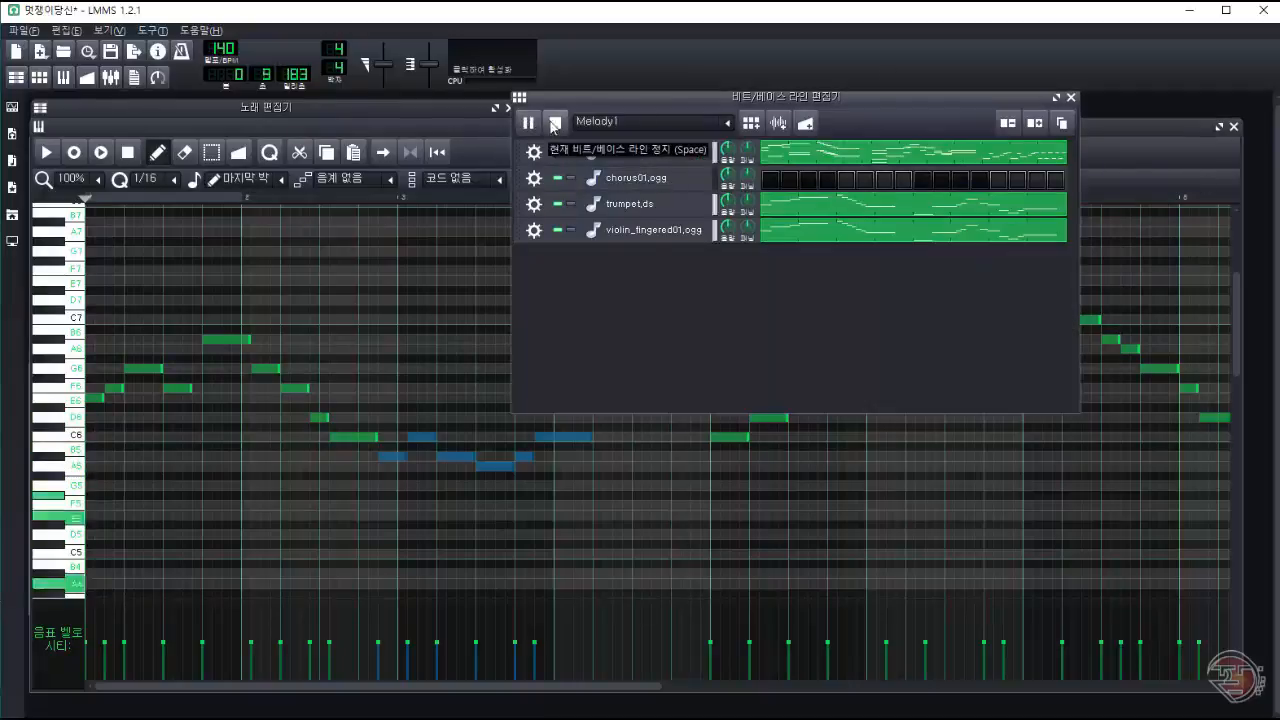
{"action": "left_click", "coordinate": [555, 124]}
{"action": "scroll", "coordinate": [610, 122], "scroll_direction": "down", "scroll_amount": 1}
{"action": "left_click", "coordinate": [528, 124]}
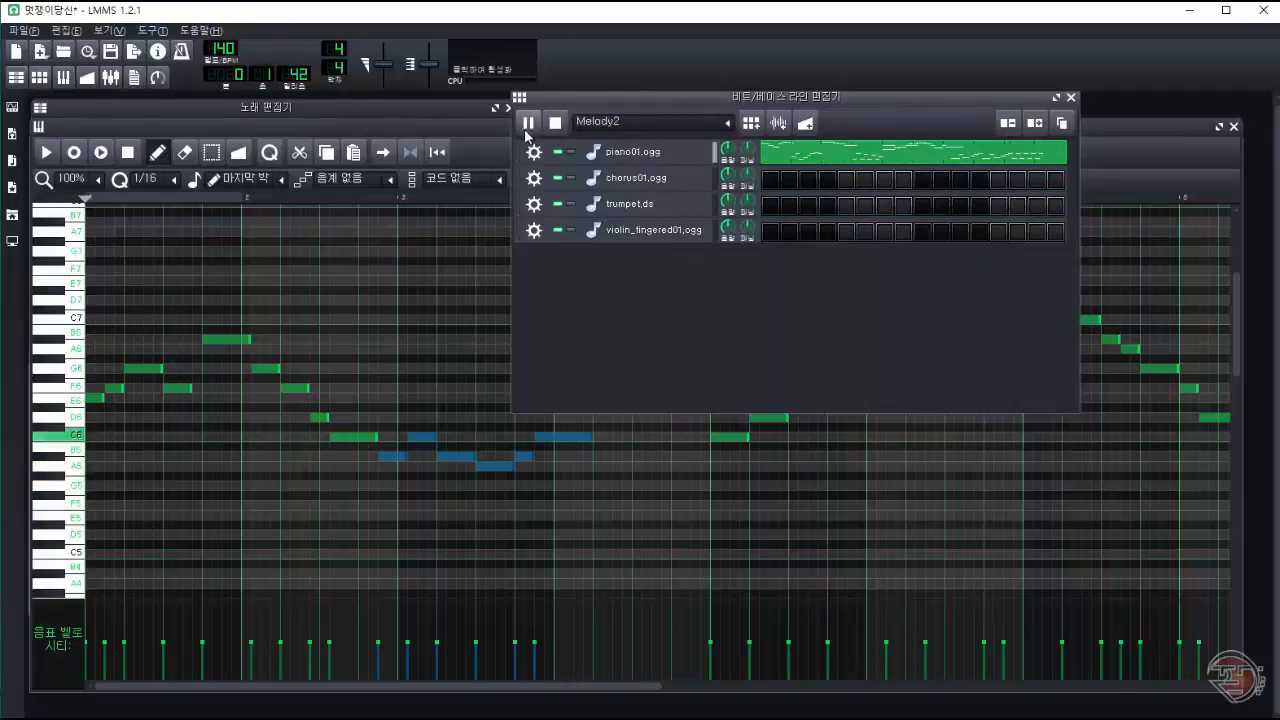
{"action": "left_click", "coordinate": [555, 124]}
Step: In Melody2's piano part, raise bar 1's G5 to D6 and rework bar 2's low notes with C4, G4 and a long closing A4
{"action": "left_click", "coordinate": [800, 151]}
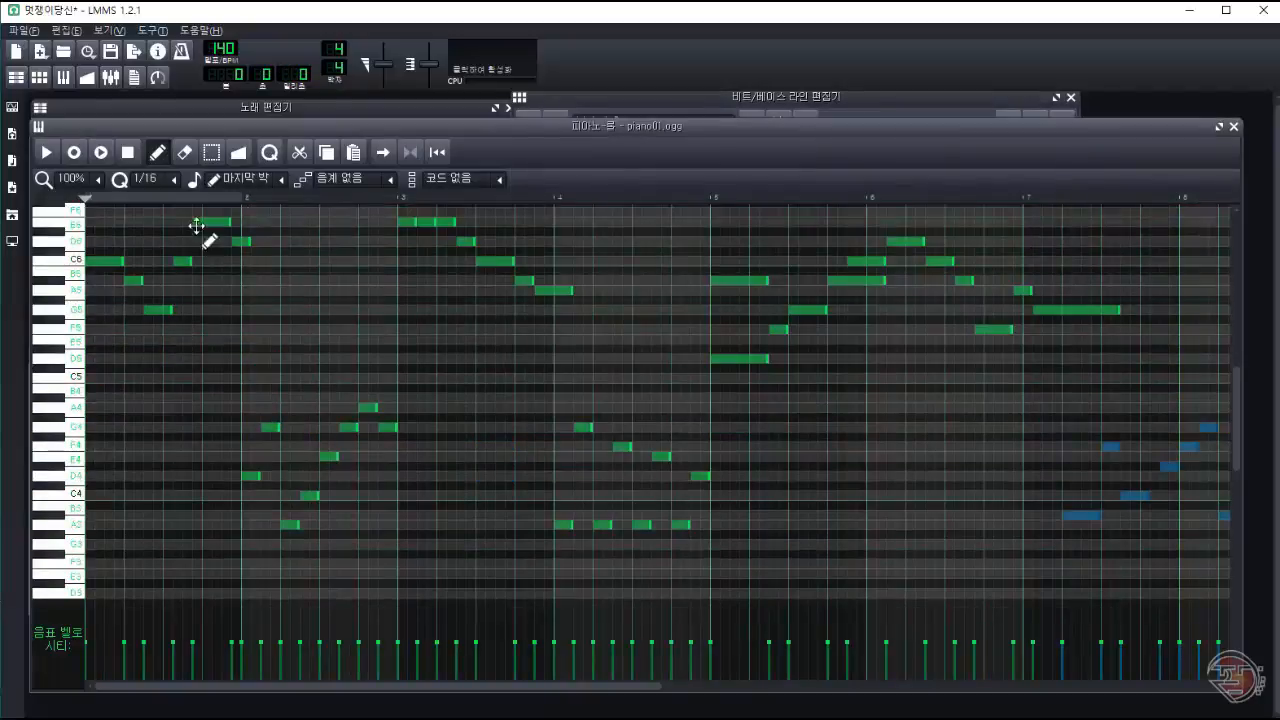
{"action": "left_click_drag", "start_coordinate": [289, 524], "coordinate": [289, 408]}
{"action": "left_click_drag", "start_coordinate": [271, 427], "coordinate": [272, 495]}
{"action": "left_click_drag", "start_coordinate": [289, 408], "coordinate": [289, 427]}
{"action": "right_click", "coordinate": [369, 408]}
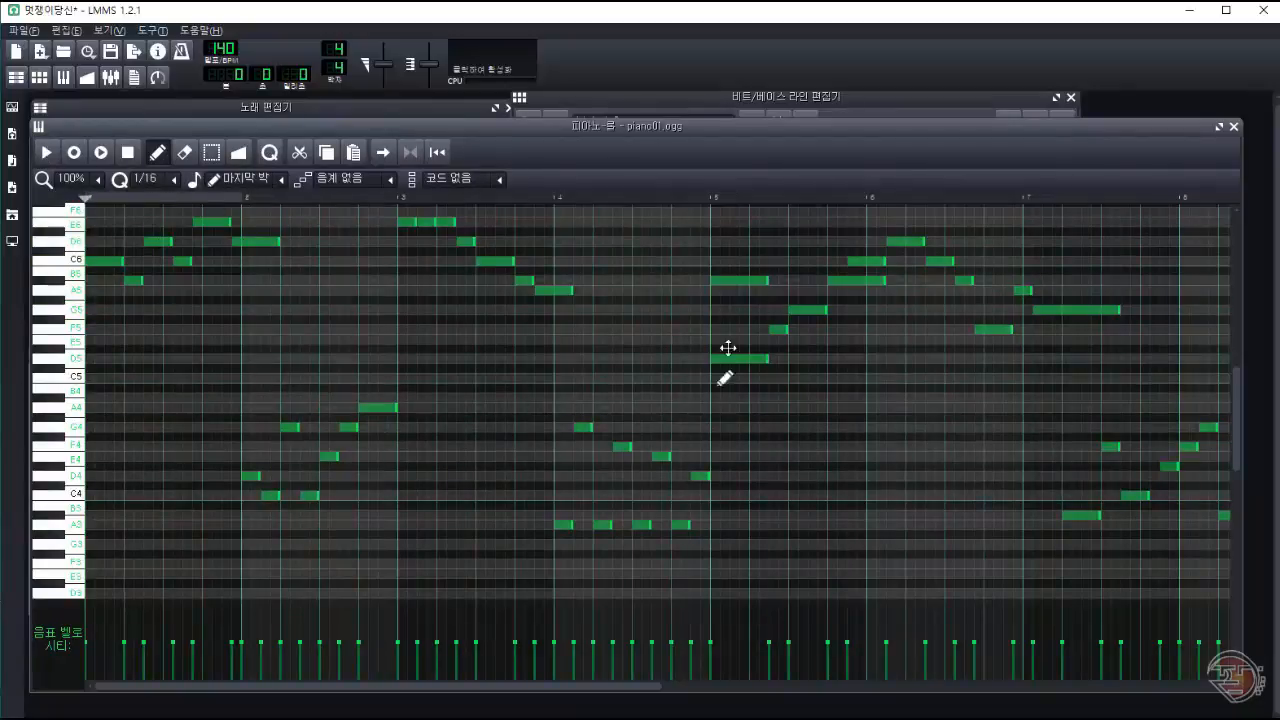
Step: Separate the overlapping A#5 and C6 at bar 6, remove the A#5 above bar 5's opening D5, and play from just before bar 5
{"action": "left_click_drag", "start_coordinate": [885, 262], "coordinate": [879, 257]}
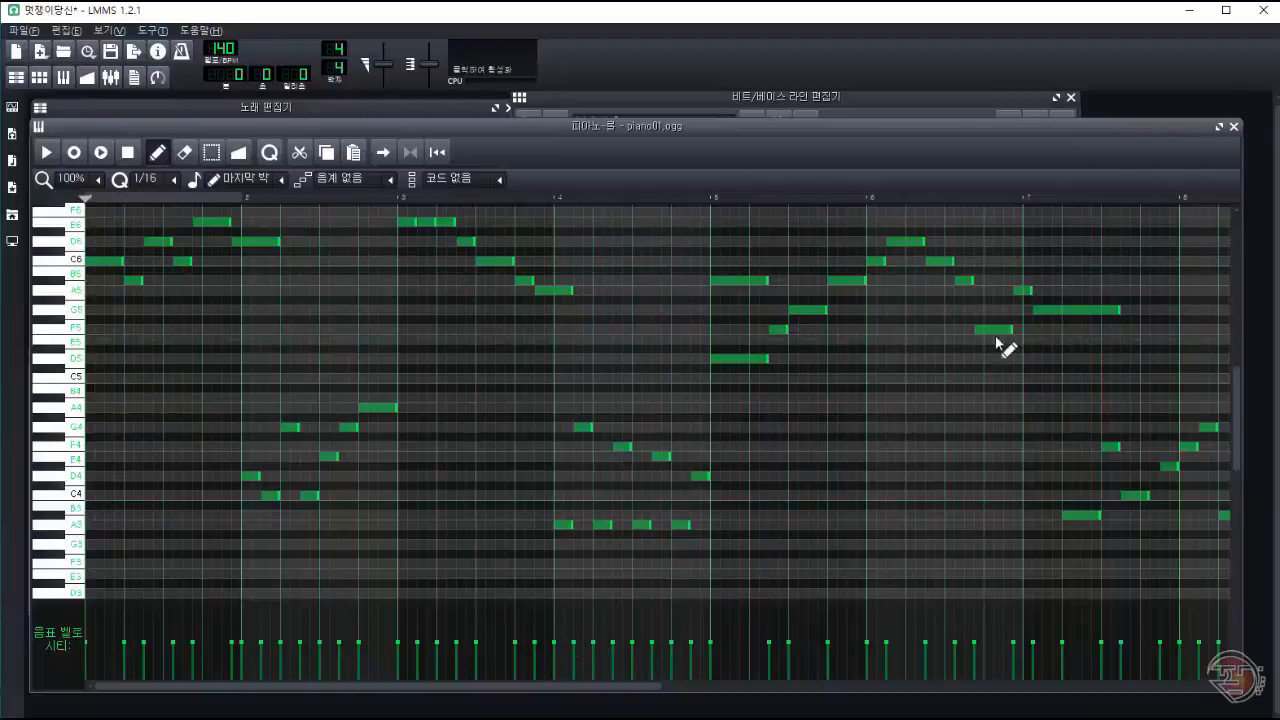
{"action": "left_click_drag", "start_coordinate": [623, 686], "coordinate": [804, 687]}
{"action": "key", "text": "space"}
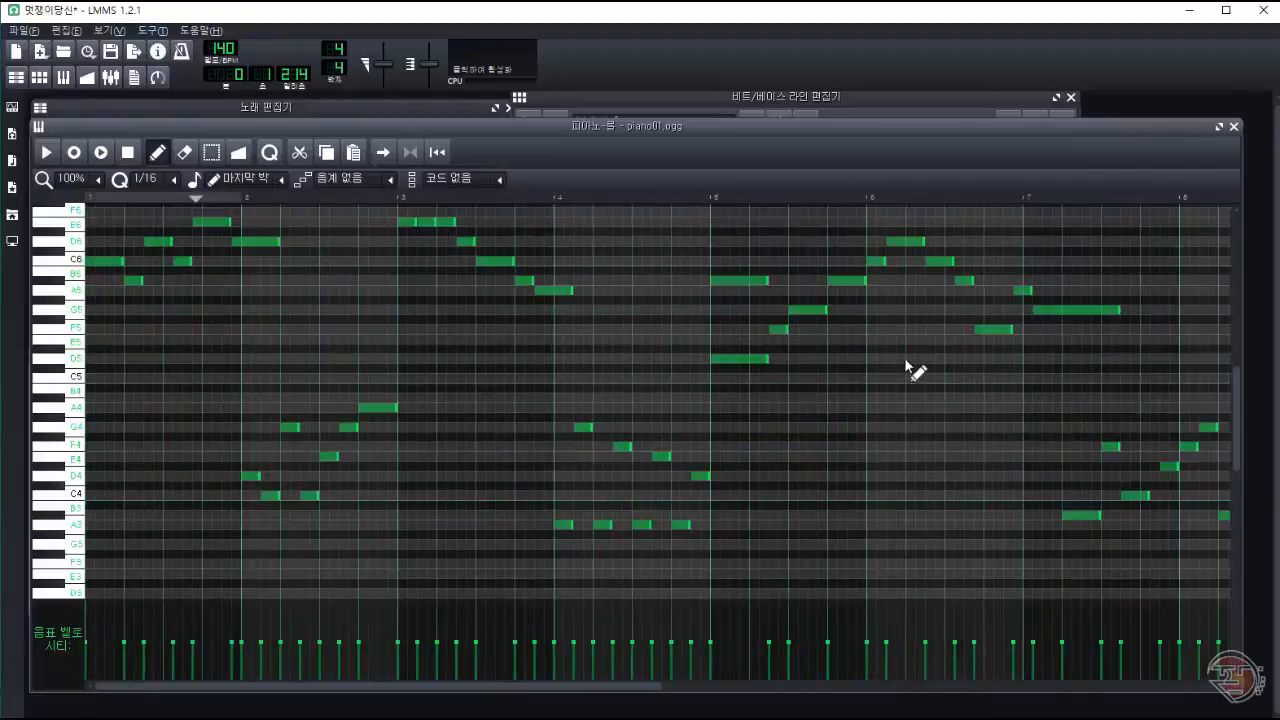
{"action": "left_click", "coordinate": [703, 197]}
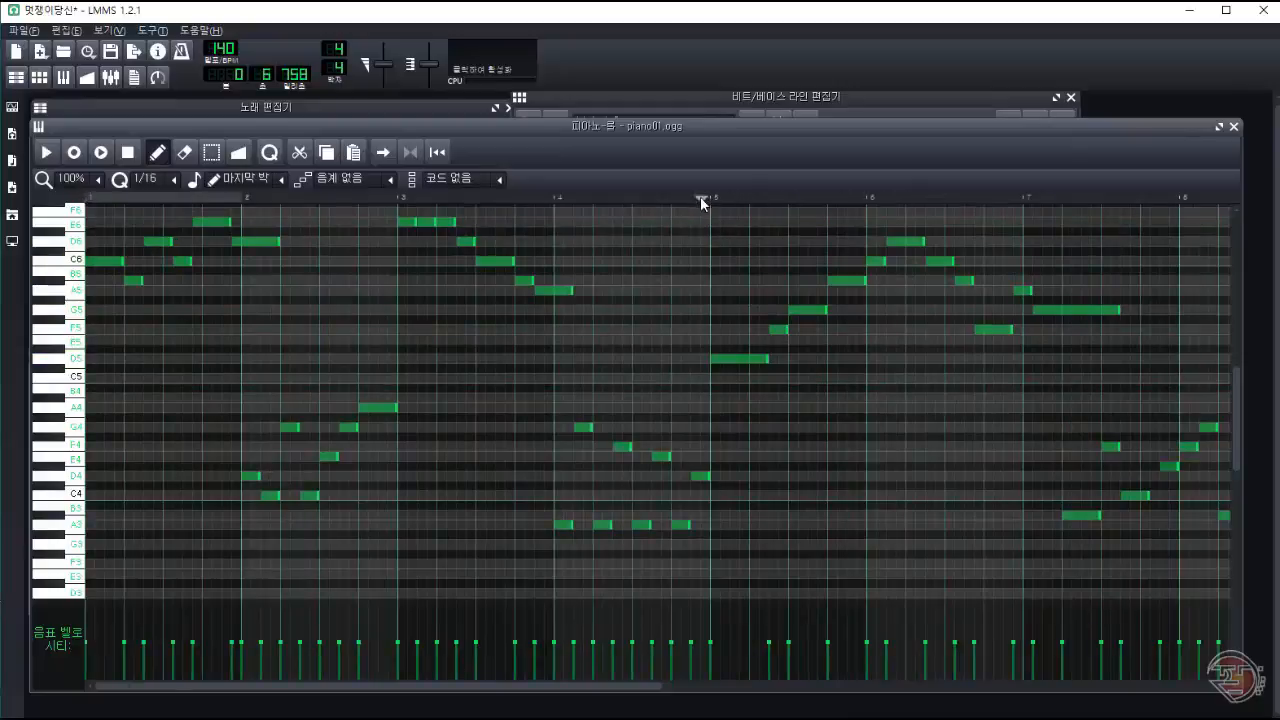
{"action": "scroll", "coordinate": [900, 215], "scroll_direction": "up", "scroll_amount": 1}
{"action": "key", "text": "space"}
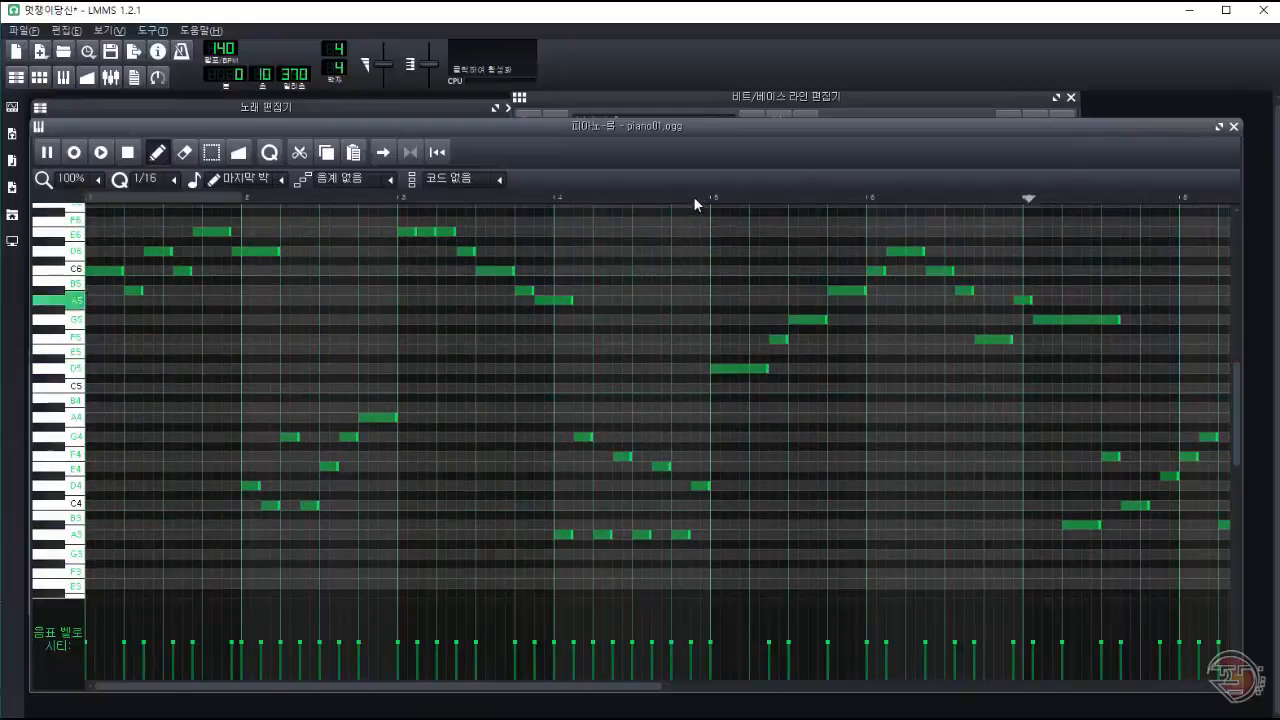
{"action": "key", "text": "space"}
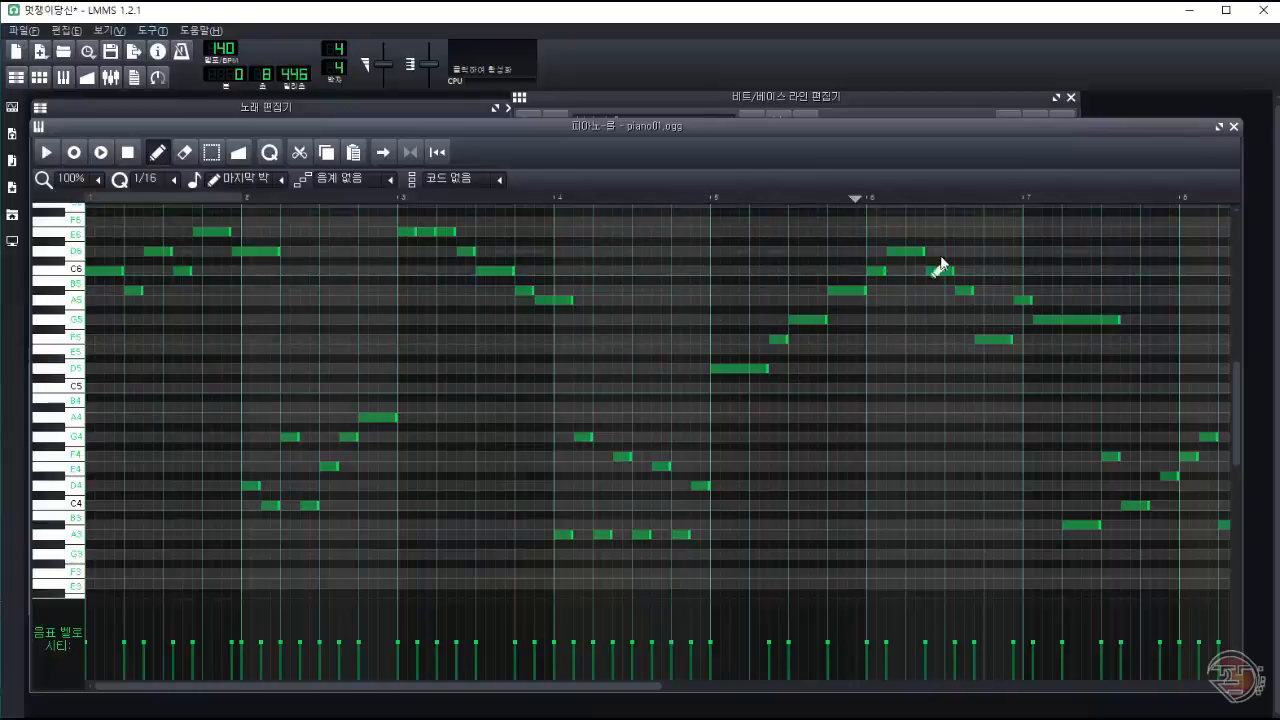
Step: Rework bars 6 and 7 to D6, C6, A#5, A5, F5, G5, A5, C6 and a long A#5, and play from just before bar 5
{"action": "left_click_drag", "start_coordinate": [988, 340], "coordinate": [958, 340]}
{"action": "left_click", "coordinate": [989, 320]}
{"action": "left_click_drag", "start_coordinate": [1021, 300], "coordinate": [1029, 271]}
{"action": "left_click_drag", "start_coordinate": [1060, 320], "coordinate": [1070, 291]}
{"action": "left_click", "coordinate": [703, 197]}
{"action": "key", "text": "space"}
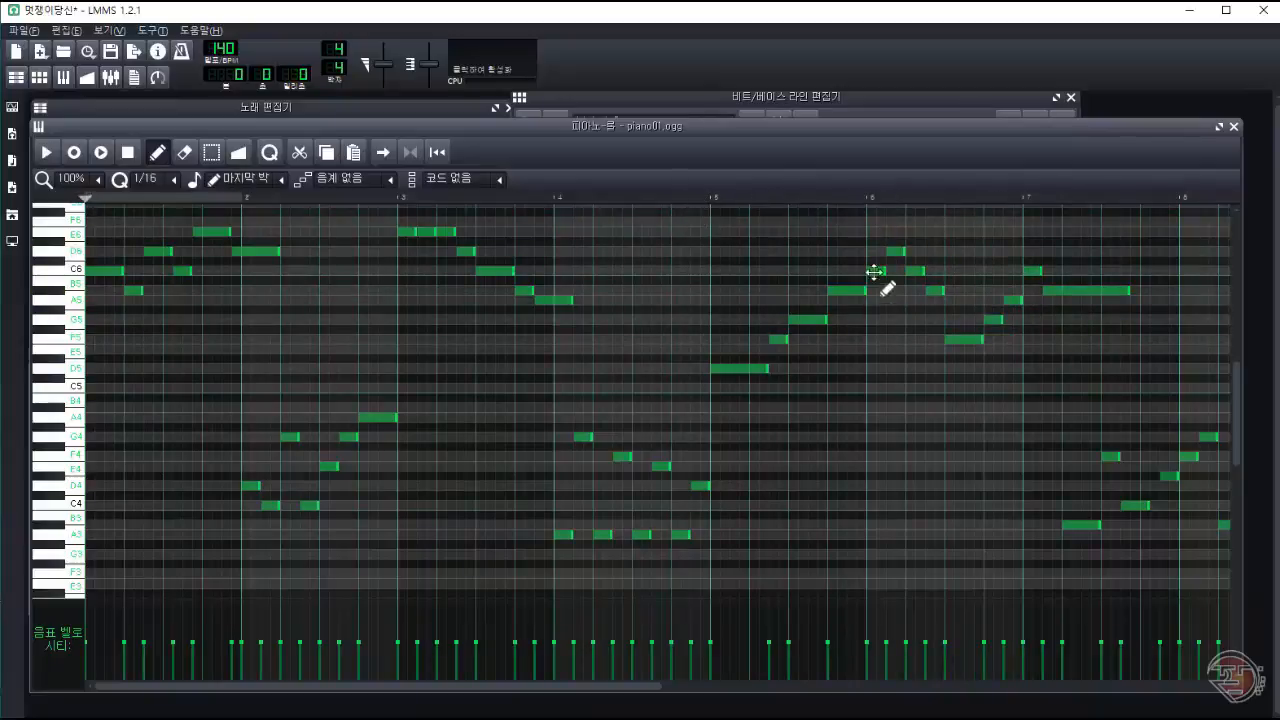
{"action": "key", "text": "space"}
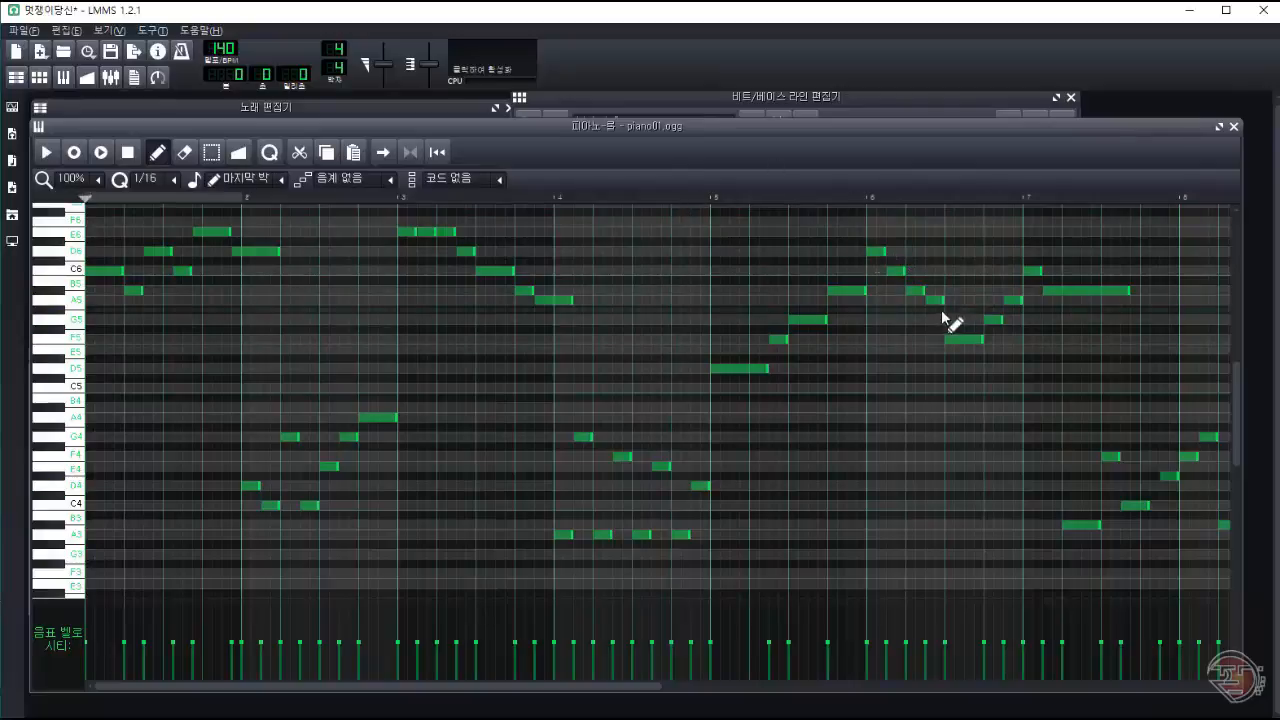
Step: Rework the end of bars 6 and 7 to F5, G5, A5 and a long G5, and play from just before bar 5
{"action": "left_click", "coordinate": [681, 197]}
{"action": "key", "text": "space"}
{"action": "left_click_drag", "start_coordinate": [1064, 290], "coordinate": [1060, 320]}
{"action": "left_click", "coordinate": [688, 198]}
{"action": "left_click_drag", "start_coordinate": [1021, 300], "coordinate": [1031, 300]}
{"action": "left_click", "coordinate": [700, 198]}
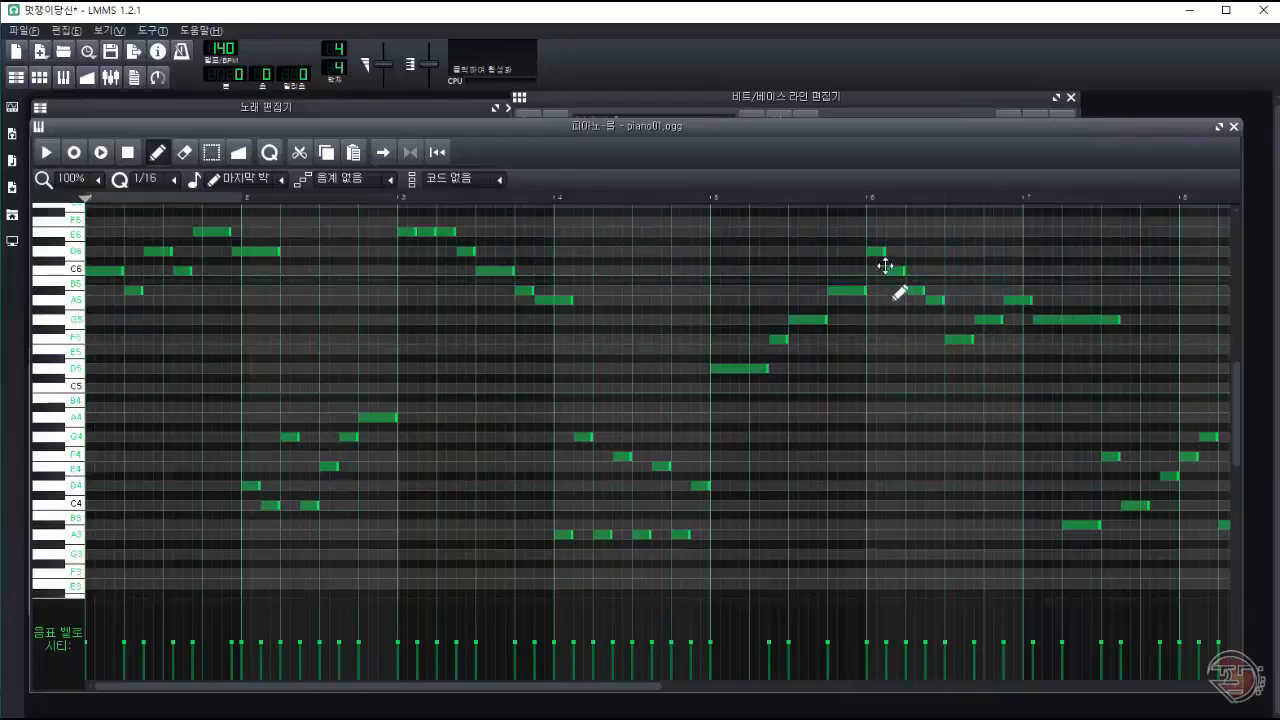
Step: Rework bar 1 and the start of bar 2 to C6, D6, E6, C6, E6 and a long D6
{"action": "left_click_drag", "start_coordinate": [98, 215], "coordinate": [578, 515]}
{"action": "left_click", "coordinate": [133, 290]}
{"action": "left_click_drag", "start_coordinate": [122, 271], "coordinate": [202, 251]}
{"action": "left_click_drag", "start_coordinate": [305, 251], "coordinate": [337, 251]}
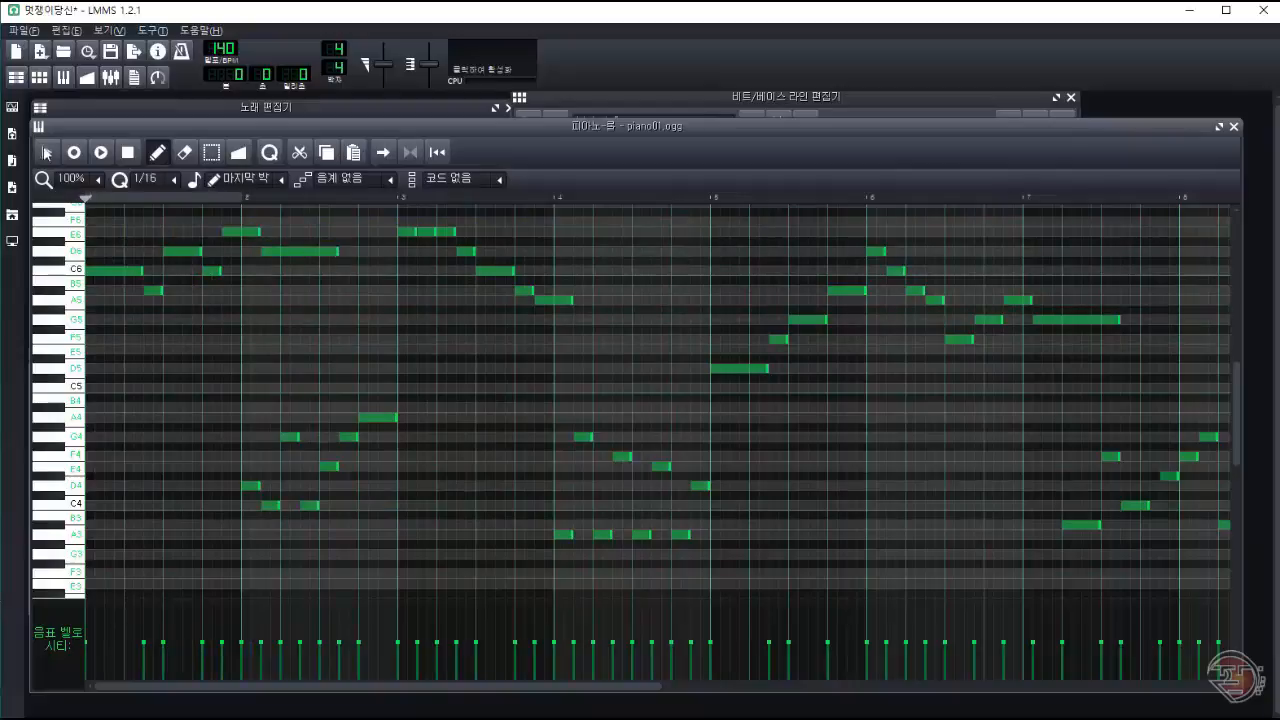
{"action": "left_click_drag", "start_coordinate": [152, 290], "coordinate": [152, 251]}
{"action": "mouse_move", "coordinate": [176, 251]}
{"action": "left_mouse_down"}
{"action": "mouse_move", "coordinate": [176, 287]}
{"action": "mouse_move", "coordinate": [176, 229]}
{"action": "left_mouse_up"}
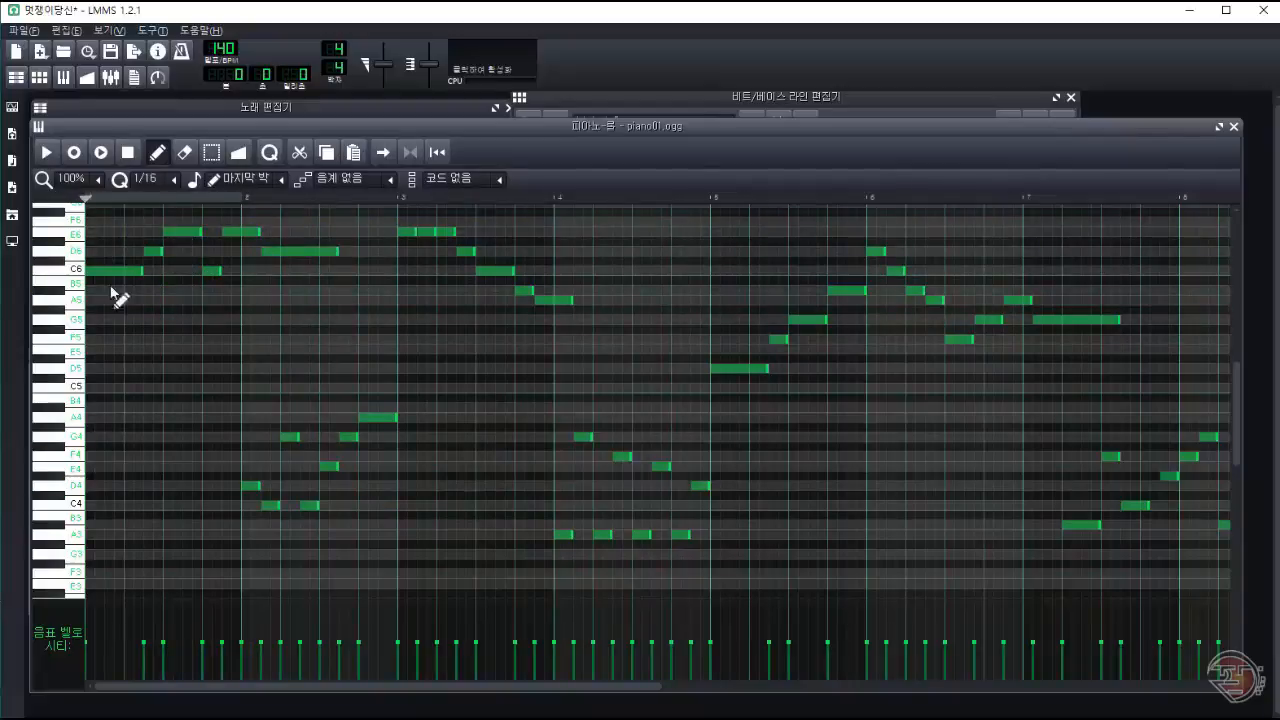
{"action": "left_click_drag", "start_coordinate": [141, 270], "coordinate": [123, 270]}
{"action": "left_click_drag", "start_coordinate": [140, 225], "coordinate": [345, 278]}
{"action": "left_click_drag", "start_coordinate": [286, 251], "coordinate": [266, 251]}
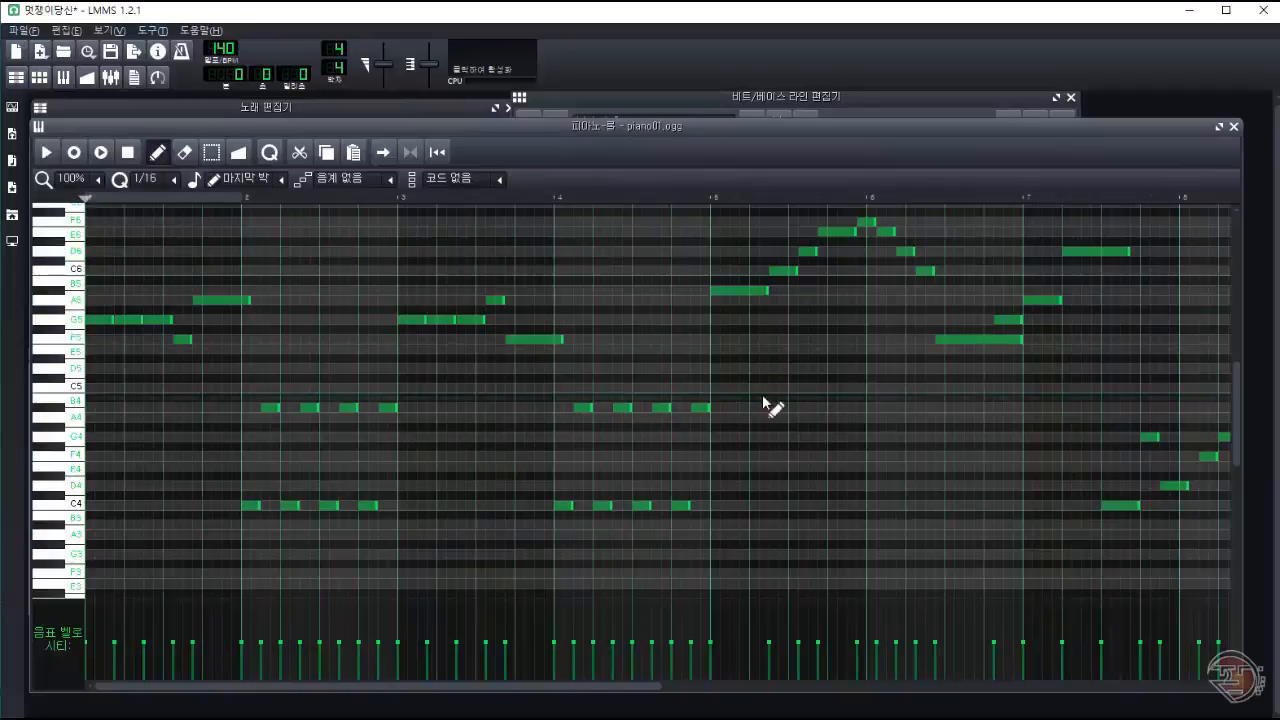
Step: In the pattern opening with repeated G5 notes, lower bars 5 to 7 by three semitones, raise bar 5's first note to D6, and play
{"action": "left_click_drag", "start_coordinate": [1143, 350], "coordinate": [694, 222]}
{"action": "key", "text": "space"}
{"action": "key", "text": "space"}
{"action": "left_click_drag", "start_coordinate": [834, 230], "coordinate": [834, 259]}
{"action": "left_click", "coordinate": [786, 326], "text": "ctrl"}
{"action": "left_click_drag", "start_coordinate": [742, 319], "coordinate": [742, 251]}
{"action": "key", "text": "space"}
{"action": "key", "text": "space"}
Step: In Melody3's piano part, play from just before bar 5 and hold bar 6's D6 over the C6 and the A#5 over the A5
{"action": "key", "text": "space"}
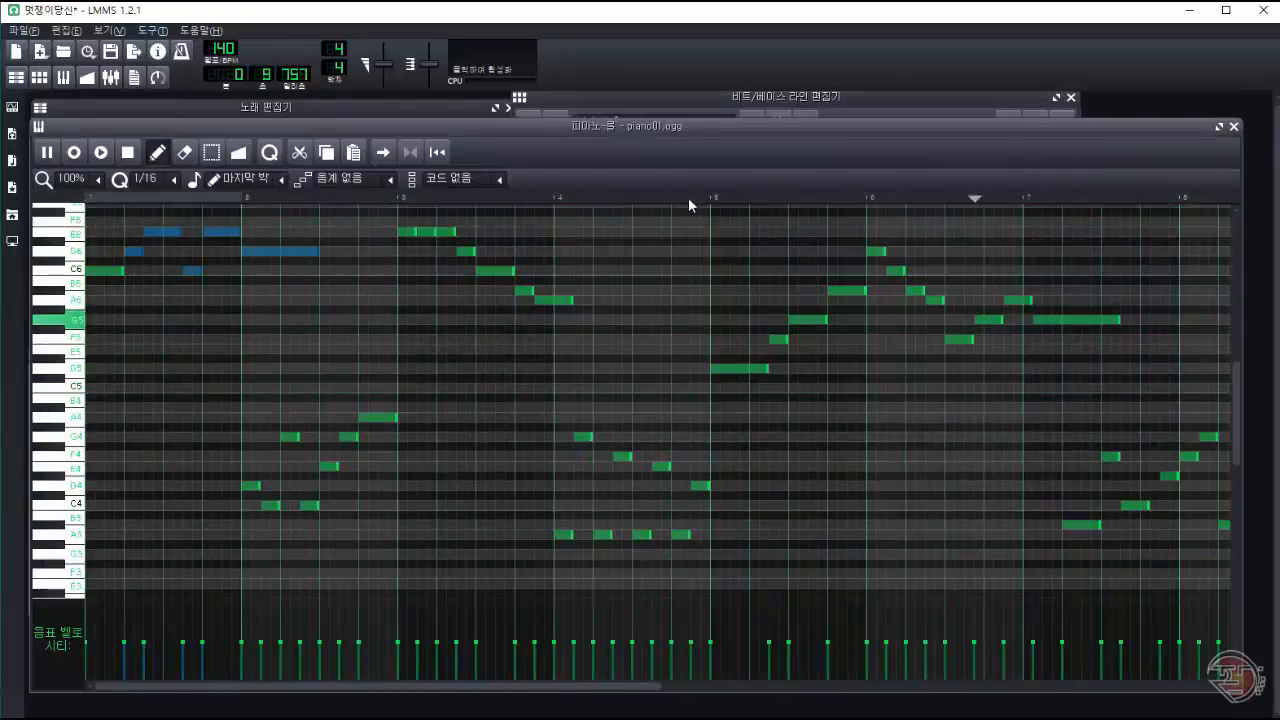
{"action": "key", "text": "space"}
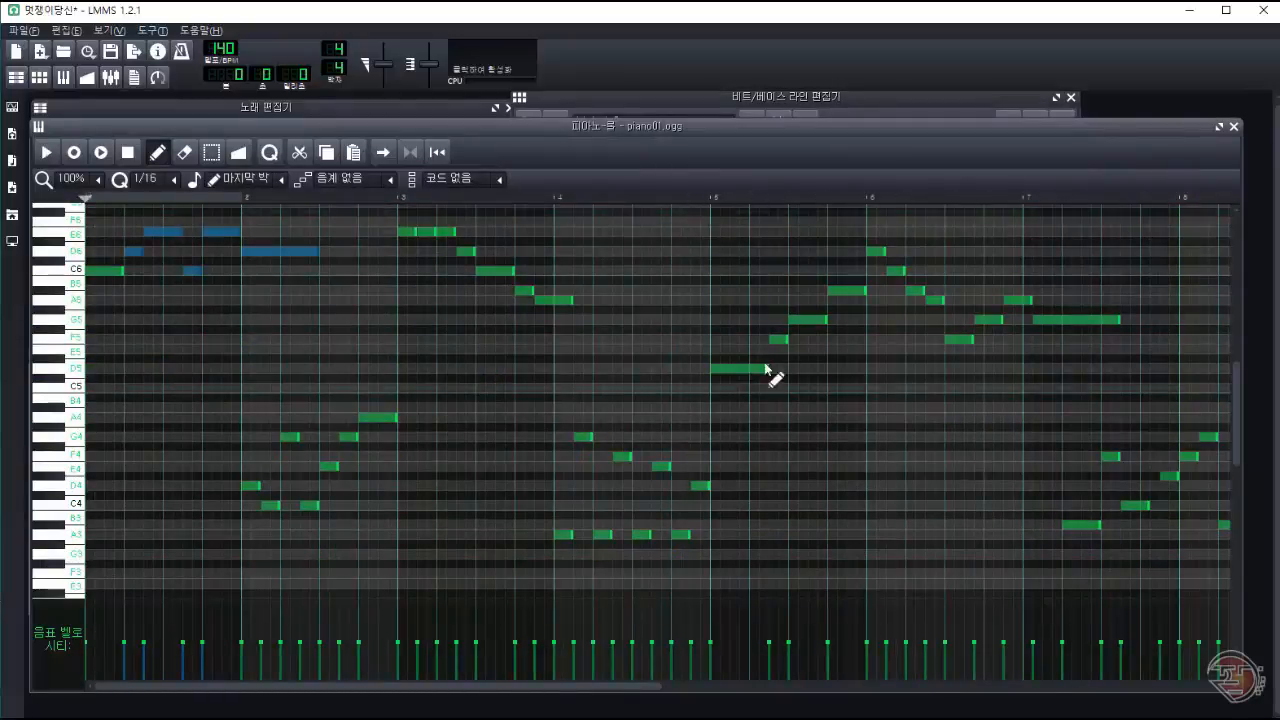
{"action": "key", "text": "space"}
{"action": "left_click", "coordinate": [883, 250]}
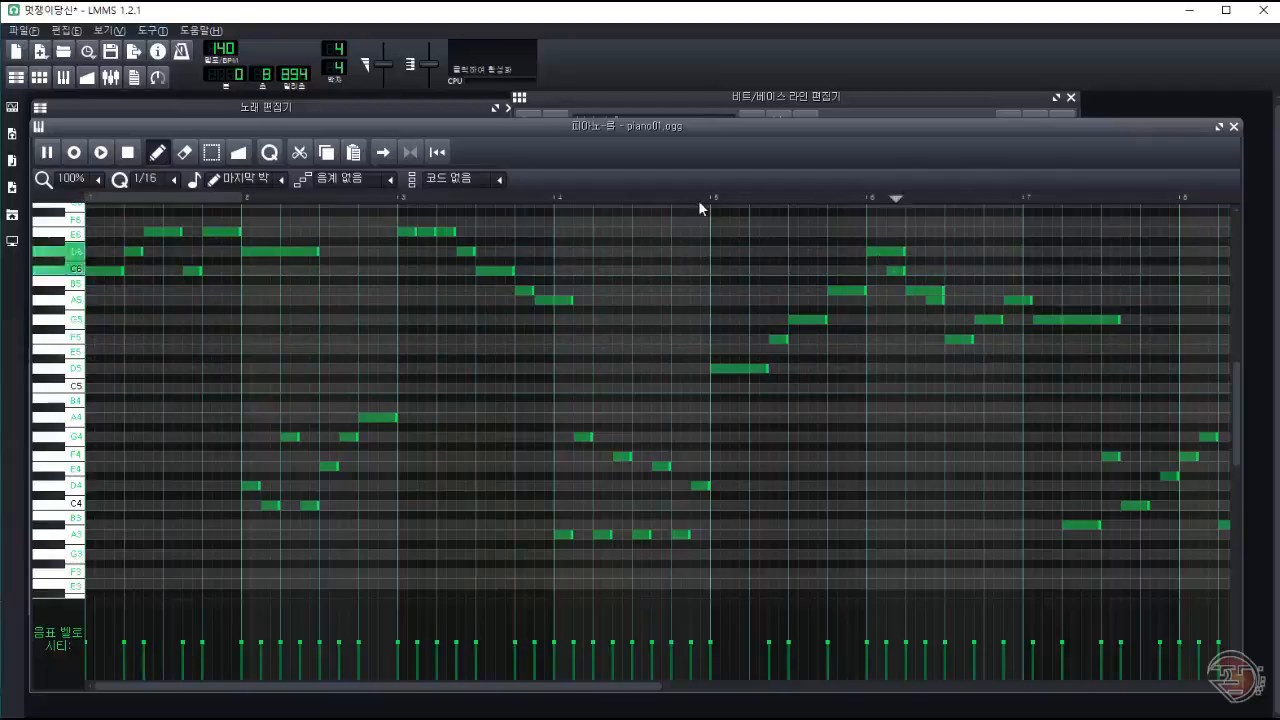
Step: Play the melody pattern from the beat/bassline editor and open Melody4's piano part
{"action": "left_click", "coordinate": [610, 116]}
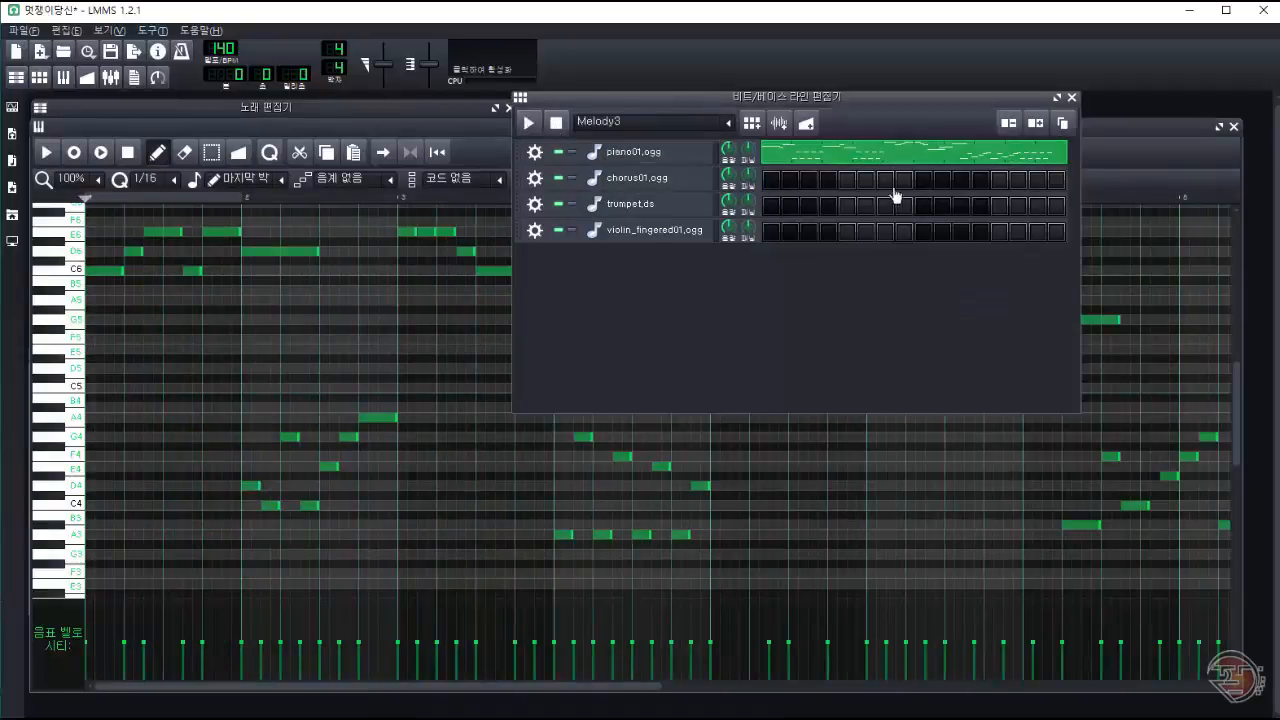
{"action": "double_click", "coordinate": [890, 158]}
{"action": "left_click", "coordinate": [127, 152]}
{"action": "left_click", "coordinate": [602, 112]}
{"action": "left_click", "coordinate": [531, 123]}
{"action": "left_click", "coordinate": [557, 123]}
{"action": "double_click", "coordinate": [890, 155]}
Step: Raise bar 1's G6 to A6, and add an A6 under bar 1's closing A#6 and a C6 under bar 2's D6
{"action": "left_click", "coordinate": [237, 349]}
{"action": "left_click_drag", "start_coordinate": [131, 370], "coordinate": [131, 350]}
{"action": "left_click", "coordinate": [46, 152]}
{"action": "left_click", "coordinate": [127, 152]}
{"action": "left_click_drag", "start_coordinate": [340, 435], "coordinate": [320, 435]}
{"action": "left_click", "coordinate": [338, 437]}
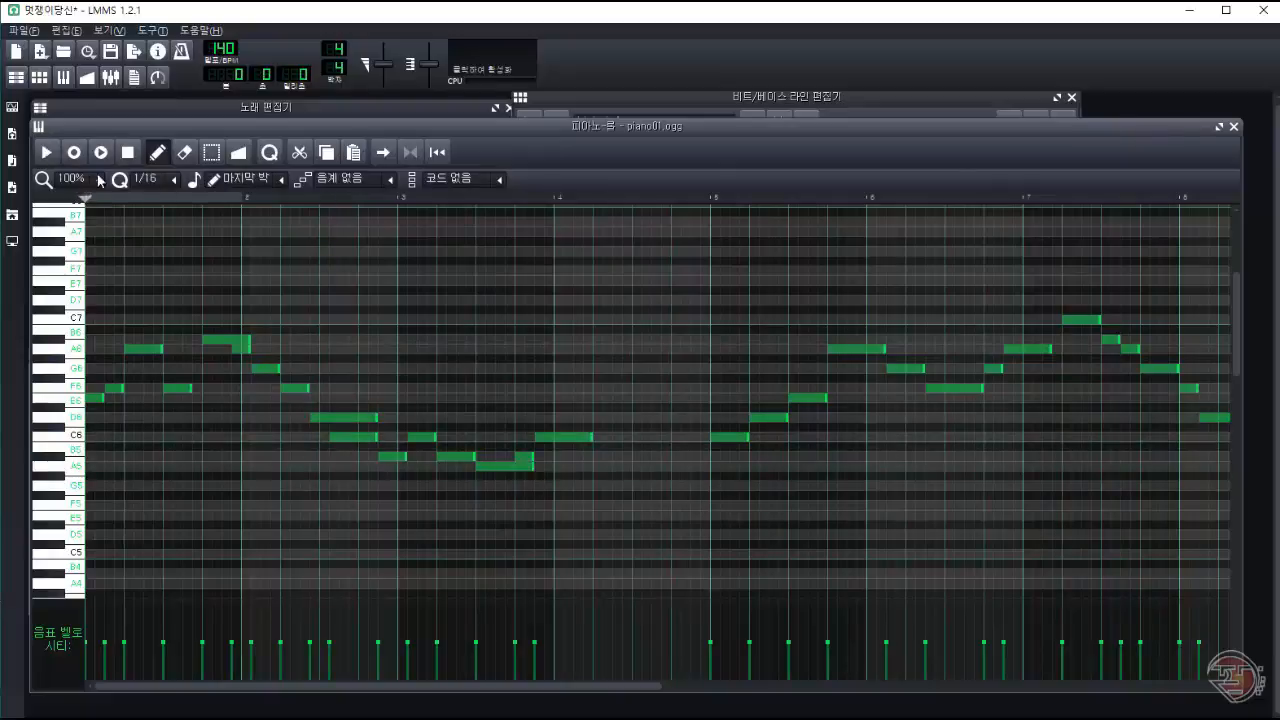
Step: Extend bar 6's last G6 beneath the A6, overlap G6 and F6 at the end of bar 7, and play the passage
{"action": "left_click_drag", "start_coordinate": [1003, 368], "coordinate": [1051, 368]}
{"action": "key", "text": "space"}
{"action": "left_click_drag", "start_coordinate": [867, 704], "coordinate": [863, 704]}
{"action": "mouse_move", "coordinate": [639, 368]}
{"action": "left_mouse_down"}
{"action": "mouse_move", "coordinate": [659, 368]}
{"action": "mouse_move", "coordinate": [631, 391]}
{"action": "left_mouse_up"}
{"action": "left_click_drag", "start_coordinate": [639, 388], "coordinate": [659, 388]}
{"action": "key", "text": "space"}
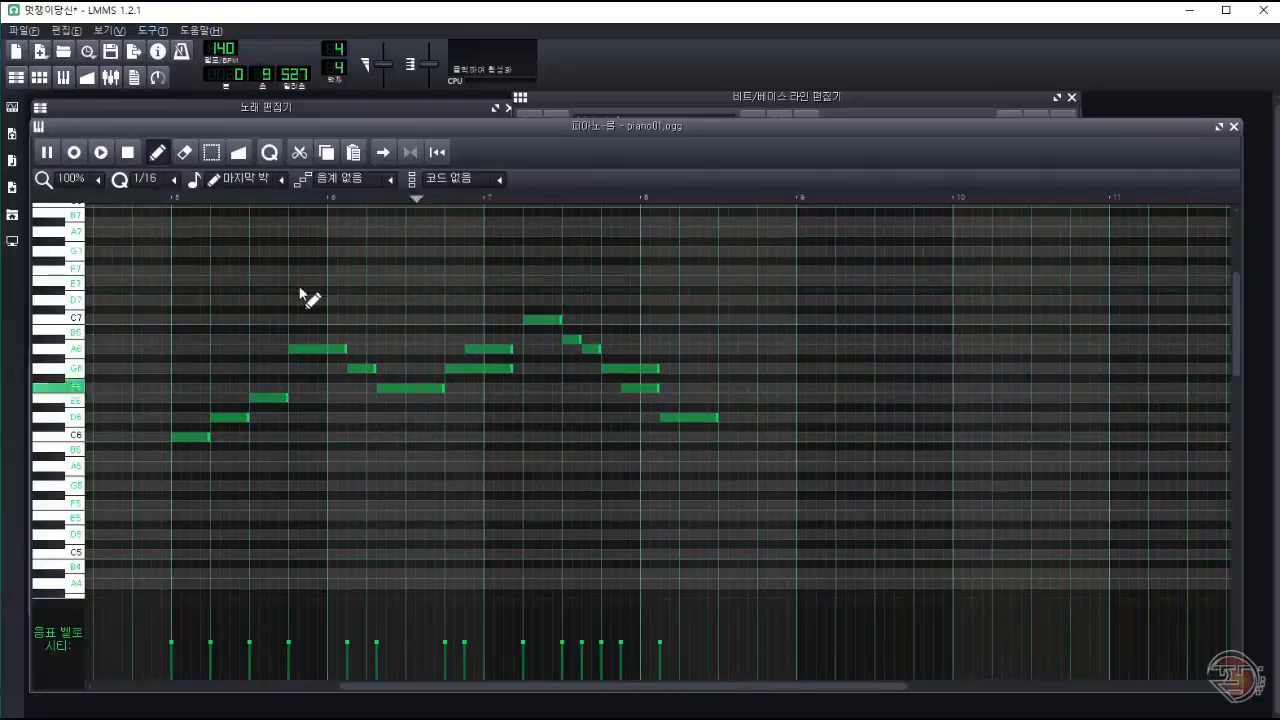
{"action": "key", "text": "space"}
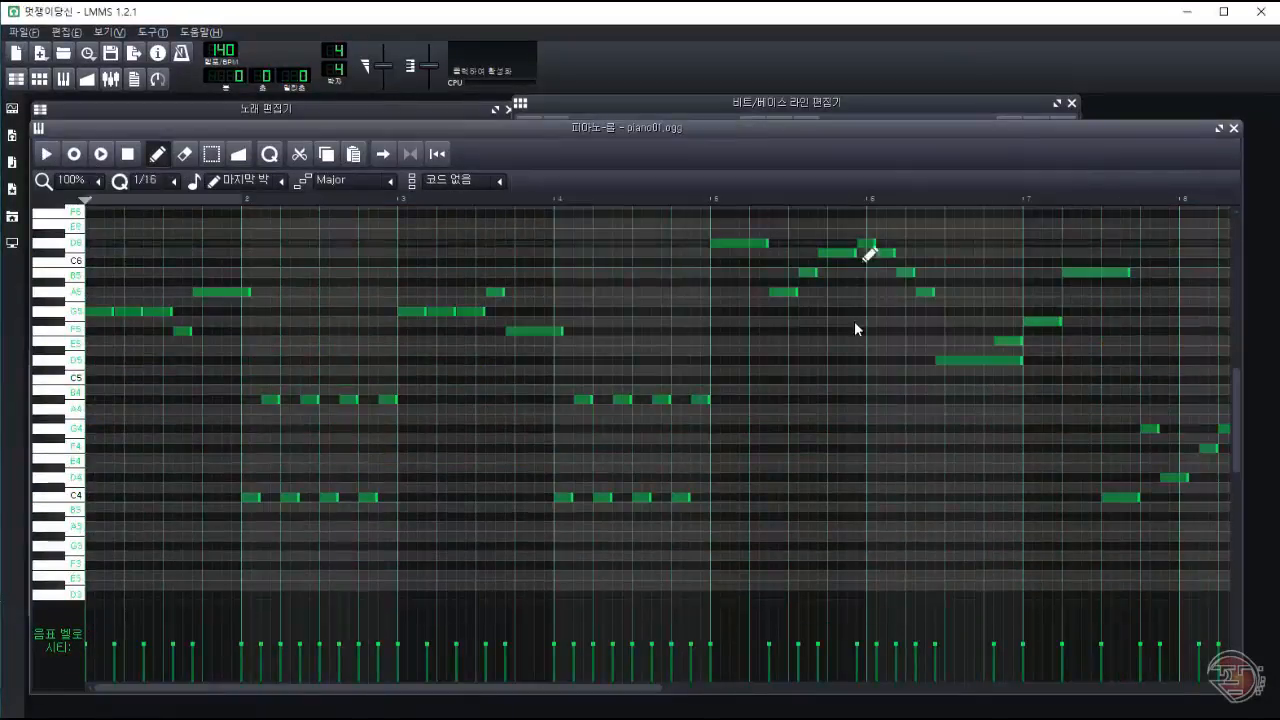
Step: In the pattern opening with repeated G5 notes, lower bar 7's long B5 to D#5
{"action": "left_click_drag", "start_coordinate": [1085, 272], "coordinate": [1085, 350]}
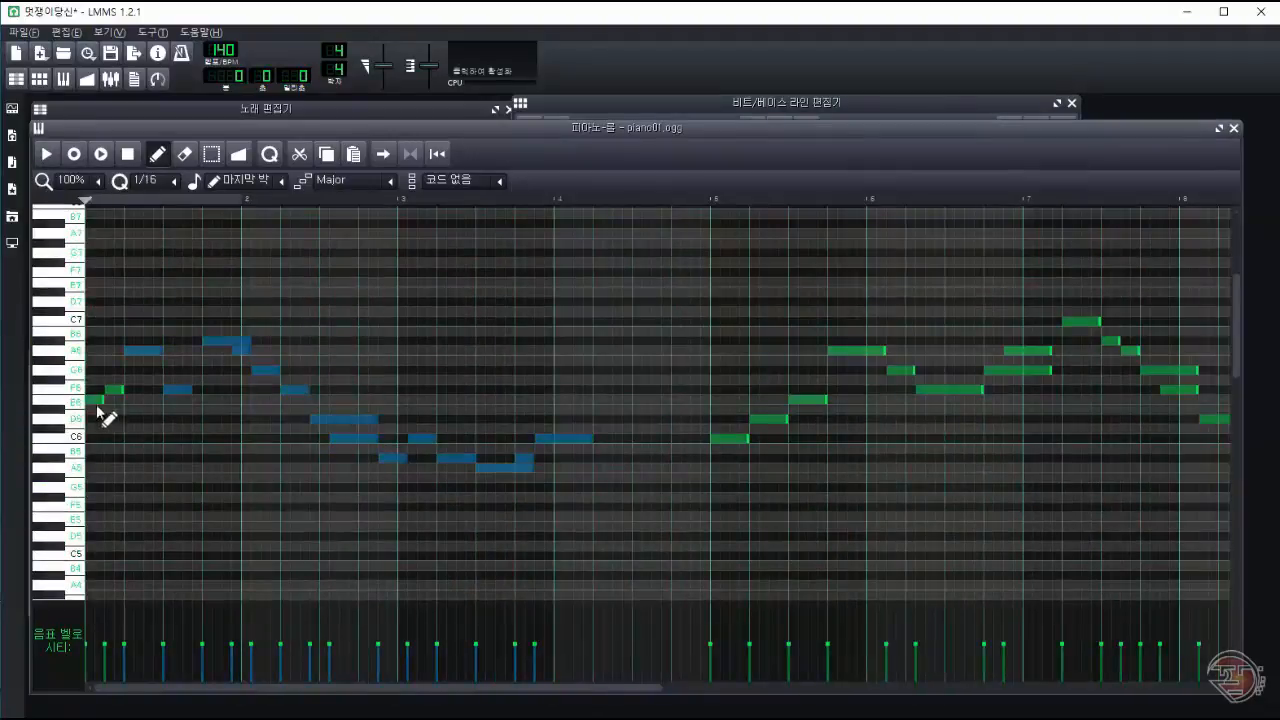
Step: Lengthen the F6 near the start of Melody4, shift the rest of the phrase through bar 4 an eighth note later, and play
{"action": "left_click", "coordinate": [118, 389]}
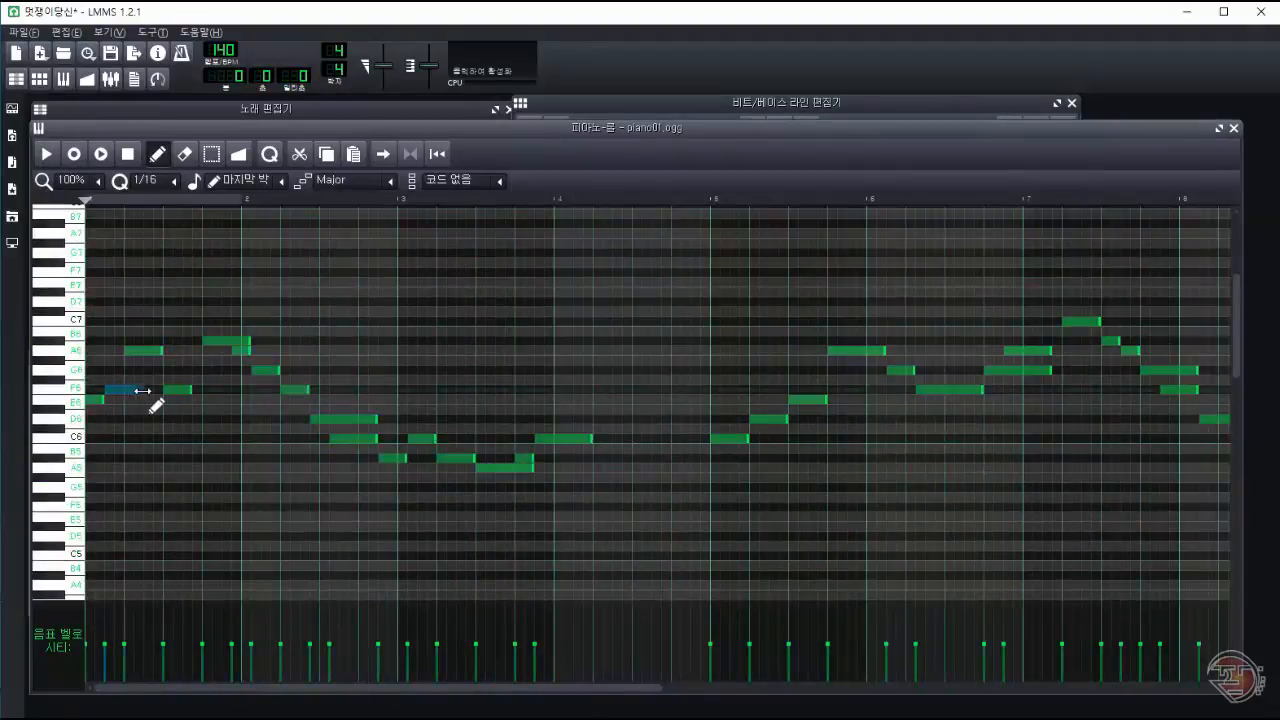
{"action": "left_click_drag", "start_coordinate": [138, 391], "coordinate": [145, 391]}
{"action": "left_click_drag", "start_coordinate": [150, 322], "coordinate": [610, 488], "text": "ctrl"}
{"action": "left_click_drag", "start_coordinate": [146, 350], "coordinate": [166, 350]}
{"action": "left_click", "coordinate": [42, 157]}
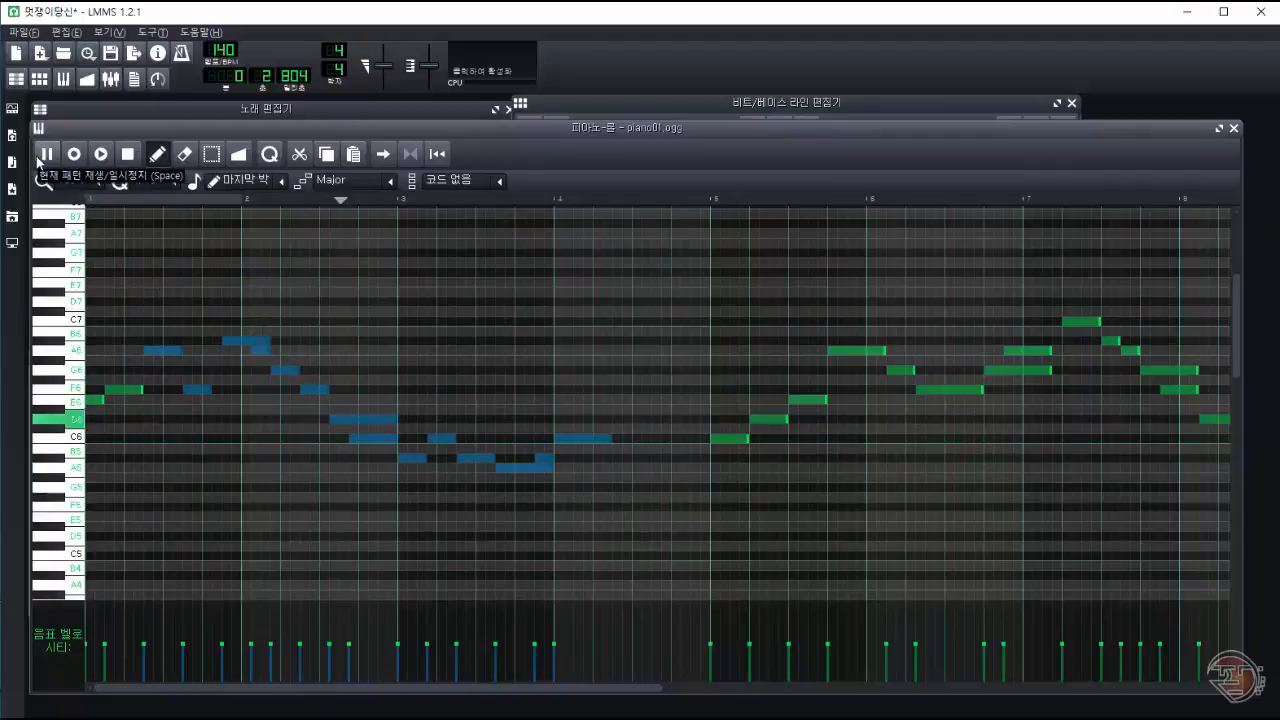
{"action": "left_click", "coordinate": [43, 157]}
{"action": "left_click", "coordinate": [127, 156]}
Step: Try shortening bar 1's closing A#6 and bar 2's D6 so they no longer overlap the next notes, and play
{"action": "left_click", "coordinate": [331, 358], "text": "ctrl"}
{"action": "left_click_drag", "start_coordinate": [268, 341], "coordinate": [250, 341]}
{"action": "left_click_drag", "start_coordinate": [394, 419], "coordinate": [345, 419]}
{"action": "left_click", "coordinate": [41, 160]}
{"action": "left_click", "coordinate": [41, 160]}
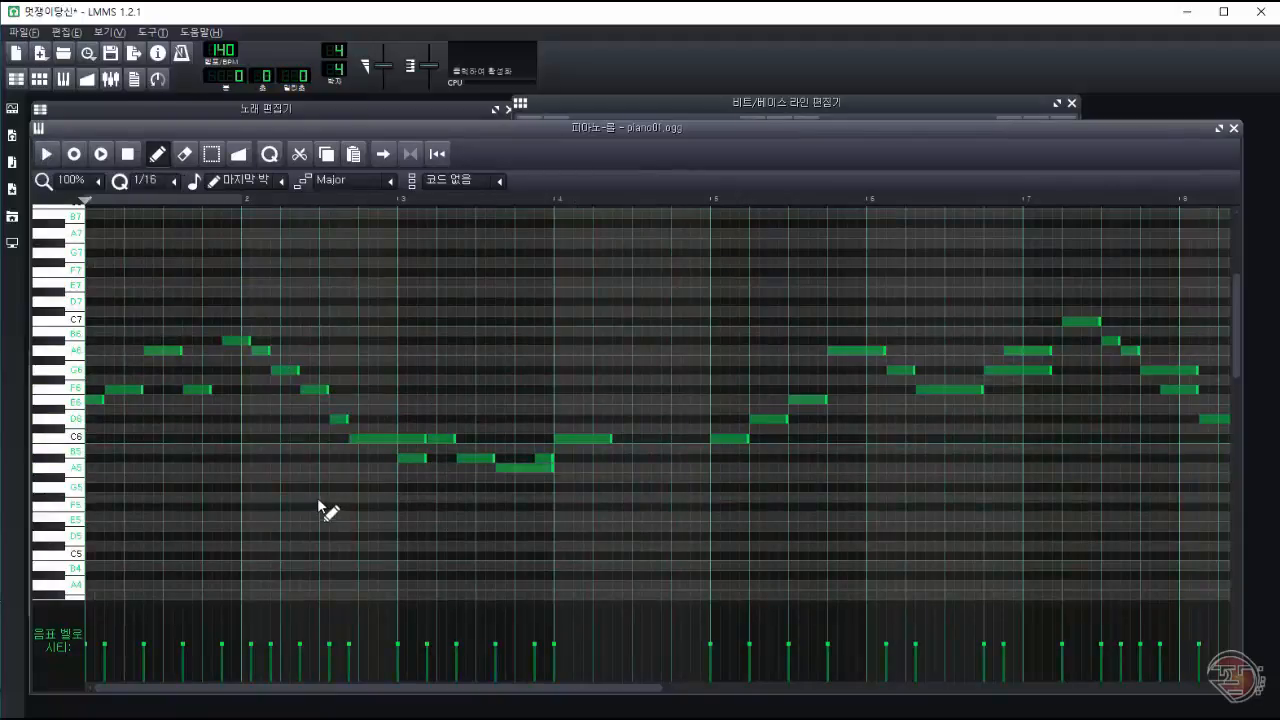
Step: Restore the overlaps of A#6 with A6 and of D6 with C6 in bars 1 and 2
{"action": "left_click_drag", "start_coordinate": [249, 341], "coordinate": [269, 341]}
{"action": "left_click_drag", "start_coordinate": [424, 439], "coordinate": [395, 439]}
{"action": "left_click_drag", "start_coordinate": [346, 419], "coordinate": [395, 419]}
Step: Raise bar 4's long C6 to C#6 and play the pattern
{"action": "left_click_drag", "start_coordinate": [584, 439], "coordinate": [584, 429]}
{"action": "key", "text": "space"}
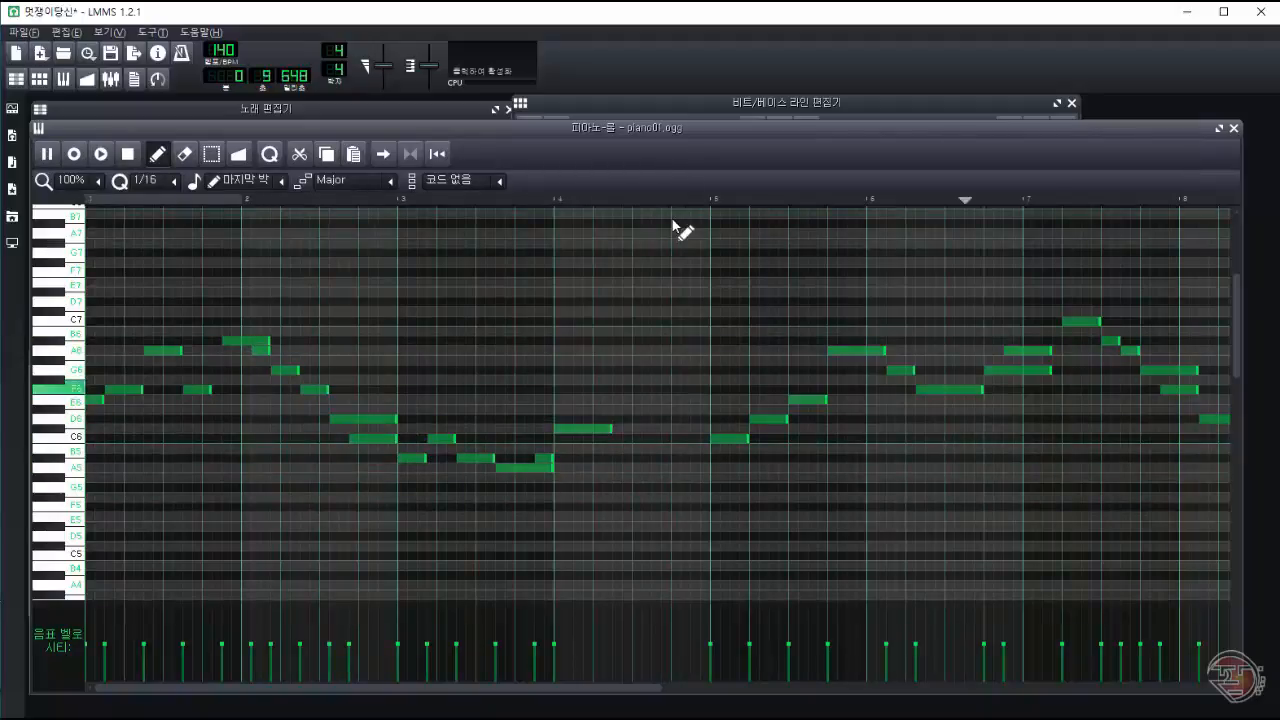
{"action": "left_click_drag", "start_coordinate": [556, 688], "coordinate": [638, 688]}
{"action": "key", "text": "space"}
Step: Transpose all notes of the pattern down one semitone and play it
{"action": "key", "text": "ctrl+a"}
{"action": "left_click_drag", "start_coordinate": [526, 470], "coordinate": [528, 483]}
{"action": "left_click", "coordinate": [46, 155]}
{"action": "left_click", "coordinate": [127, 155]}
Step: Raise the opening note to F#6, move the notes of bars 3 and 4 up six semitones, and play
{"action": "left_click", "coordinate": [88, 545], "text": "ctrl"}
{"action": "left_click_drag", "start_coordinate": [91, 409], "coordinate": [91, 380]}
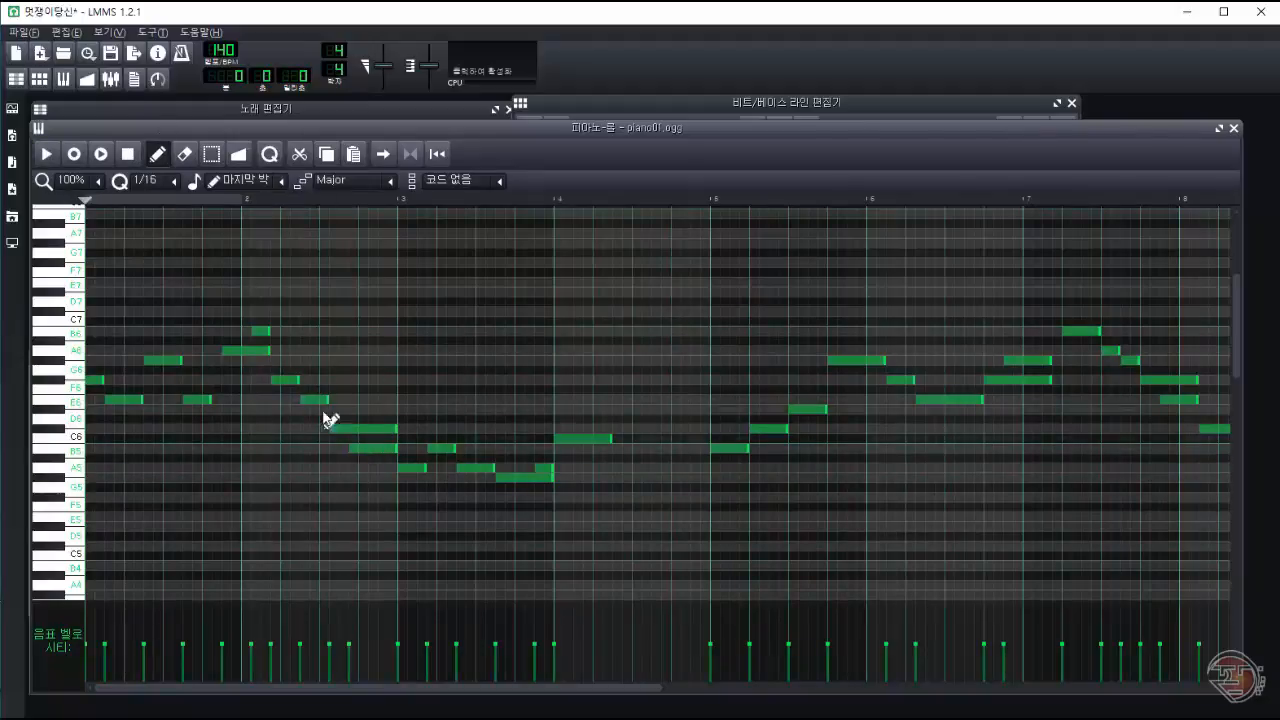
{"action": "left_click_drag", "start_coordinate": [401, 489], "coordinate": [590, 430]}
{"action": "left_click_drag", "start_coordinate": [514, 474], "coordinate": [514, 416]}
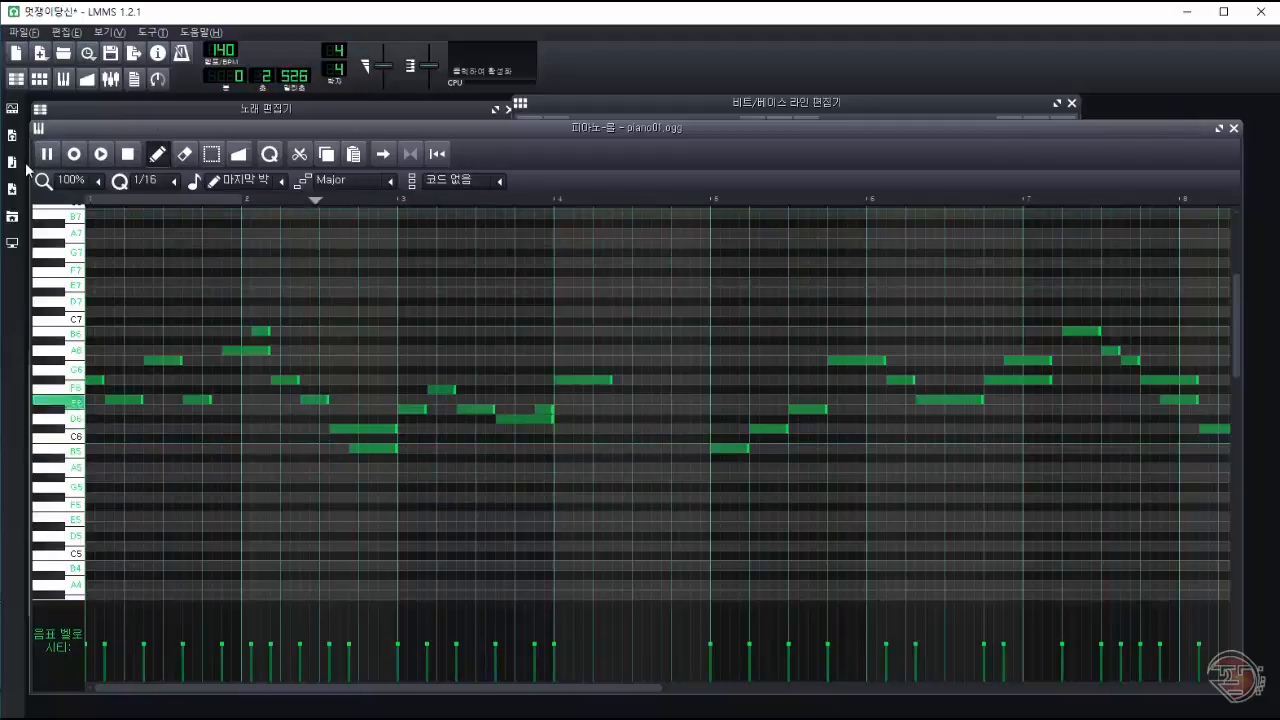
{"action": "key", "text": "space"}
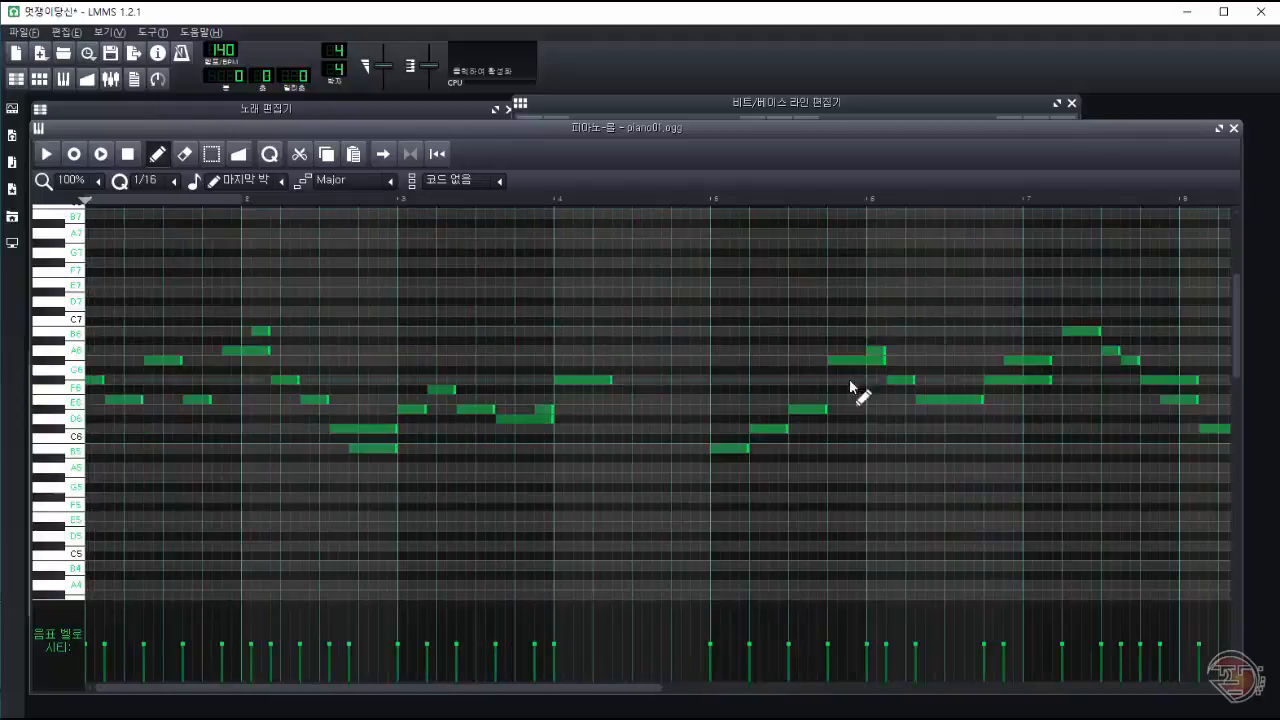
Step: Turn bar 6's long E6 into a shorter C#6, lengthen the opening F#6 with a shortened E6 after it, and play
{"action": "left_click_drag", "start_coordinate": [980, 400], "coordinate": [934, 416]}
{"action": "left_click_drag", "start_coordinate": [934, 416], "coordinate": [934, 427]}
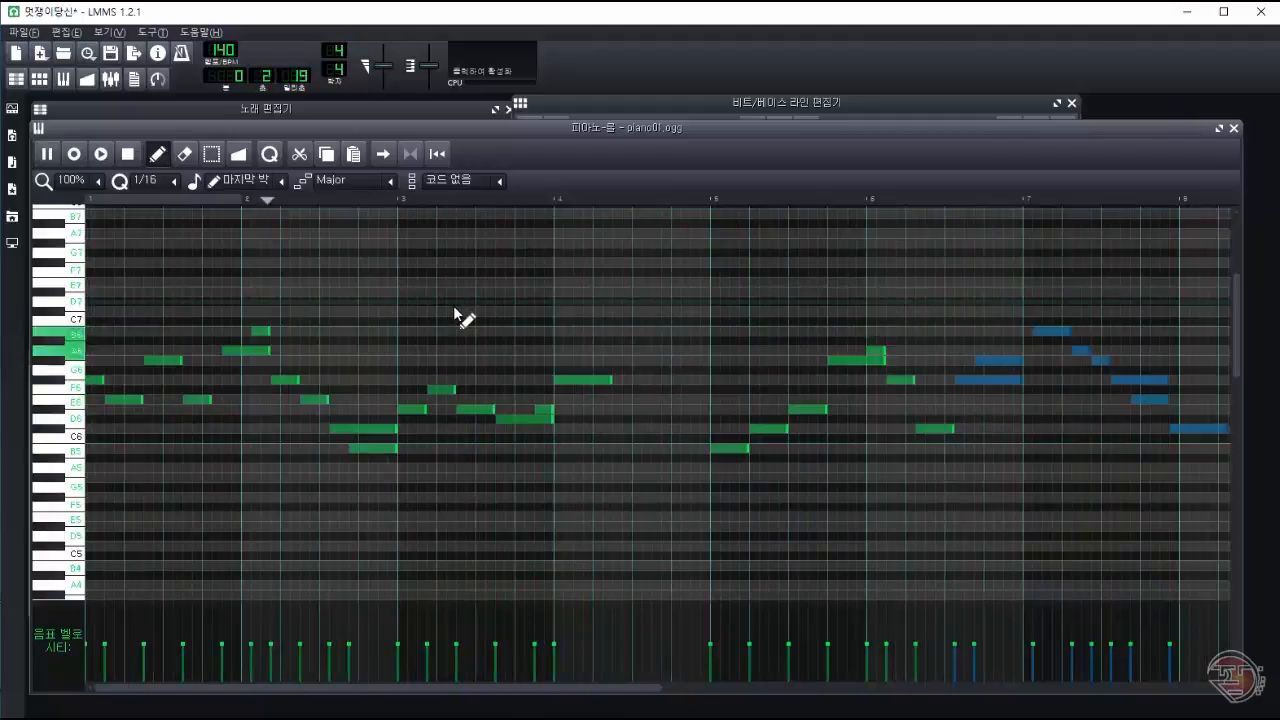
{"action": "left_click_drag", "start_coordinate": [102, 380], "coordinate": [122, 380]}
{"action": "left_click_drag", "start_coordinate": [141, 400], "coordinate": [122, 400]}
{"action": "left_click_drag", "start_coordinate": [106, 400], "coordinate": [124, 400]}
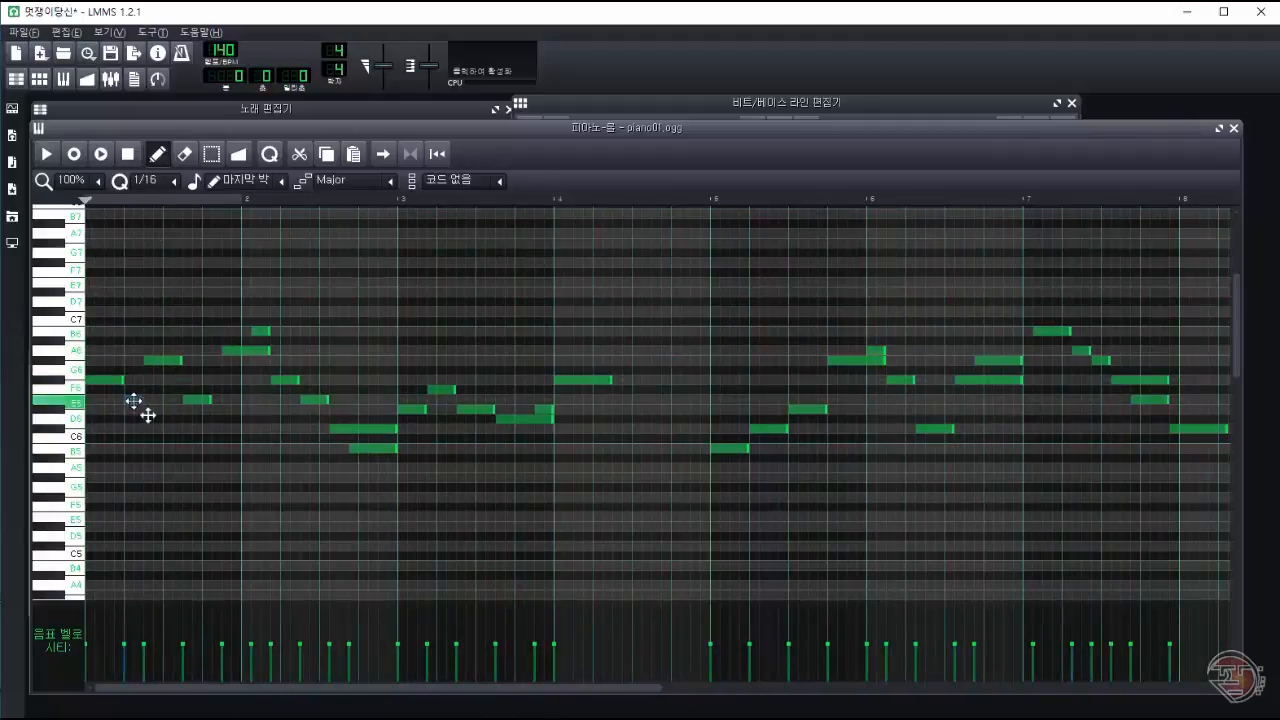
{"action": "key", "text": "space"}
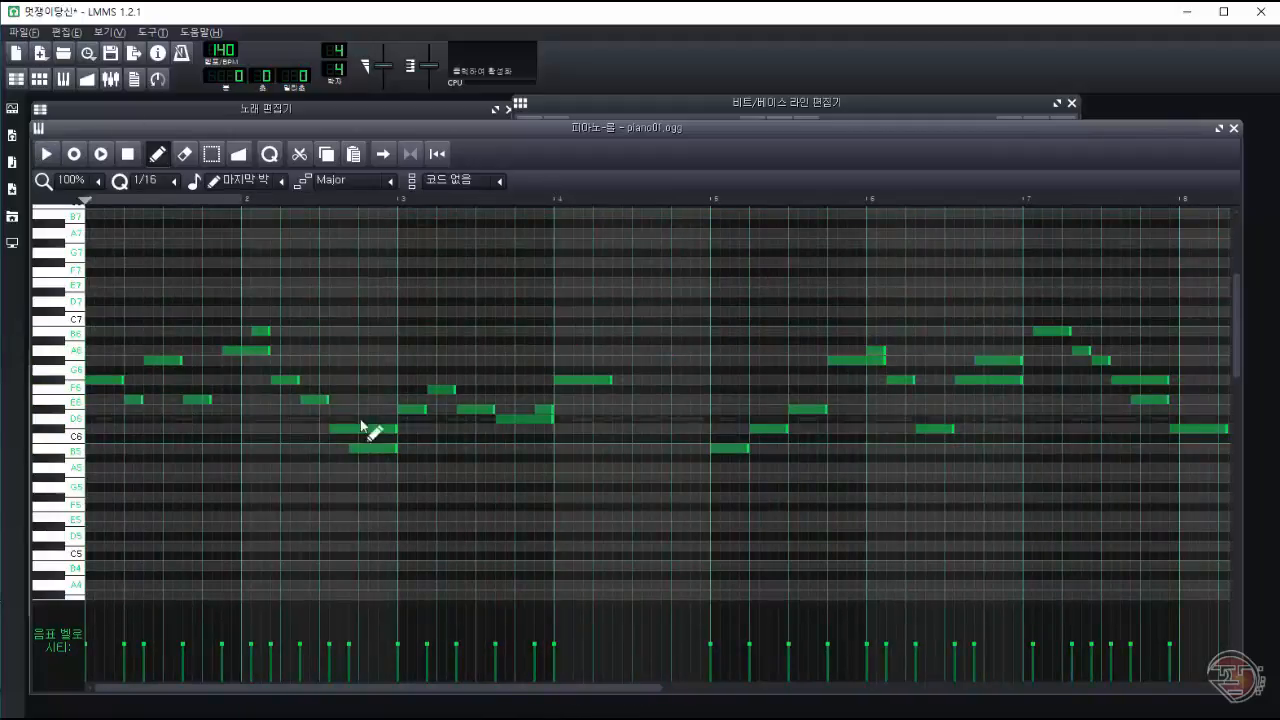
Step: Continue the melody in bar 8 of Melody4 with G#5, F#6, G#6 and B6
{"action": "left_click_drag", "start_coordinate": [617, 688], "coordinate": [661, 688]}
{"action": "left_click", "coordinate": [963, 105]}
{"action": "left_click", "coordinate": [963, 105]}
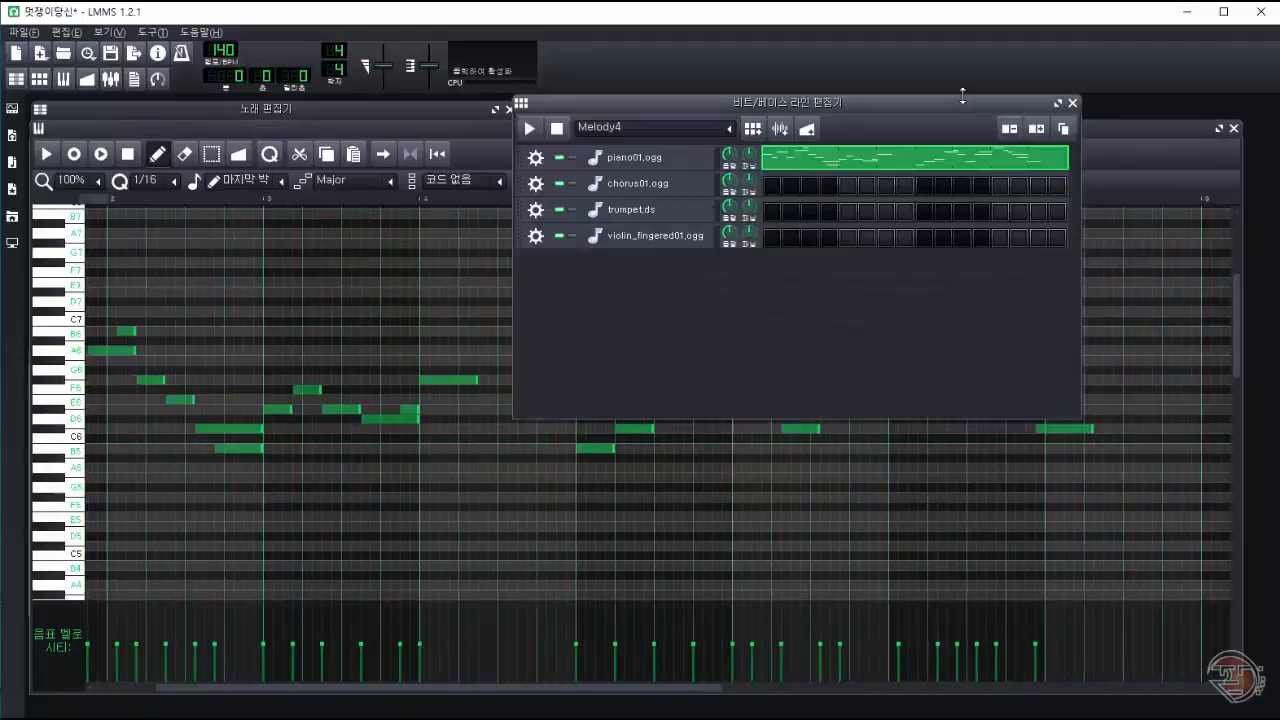
{"action": "left_click_drag", "start_coordinate": [480, 688], "coordinate": [706, 688]}
{"action": "left_click_drag", "start_coordinate": [585, 432], "coordinate": [575, 432]}
{"action": "left_click", "coordinate": [607, 333]}
{"action": "left_click_drag", "start_coordinate": [608, 333], "coordinate": [616, 481]}
{"action": "left_click", "coordinate": [622, 383]}
{"action": "left_click", "coordinate": [661, 363]}
{"action": "left_click_drag", "start_coordinate": [693, 363], "coordinate": [675, 363]}
{"action": "left_click", "coordinate": [679, 336]}
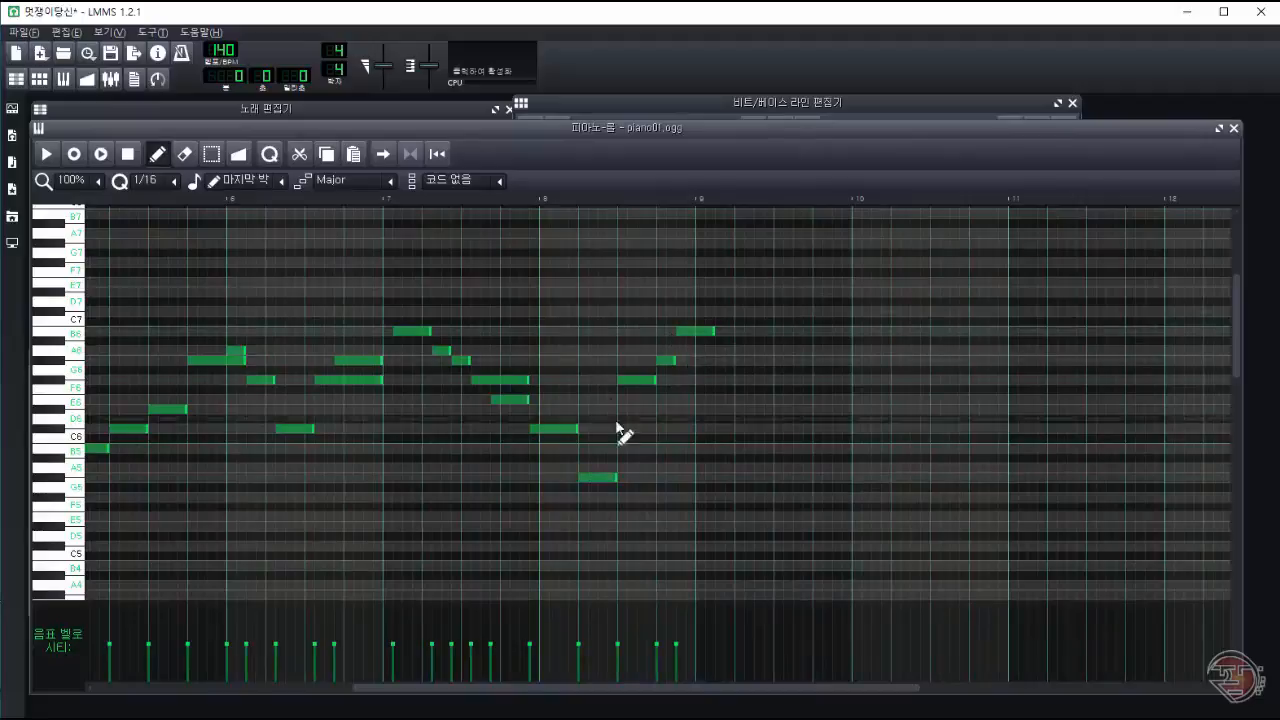
Step: Continue into bars 9 and 10 with F#6, A6, B6, F#6, G#6, A6 and B6
{"action": "left_click", "coordinate": [792, 332]}
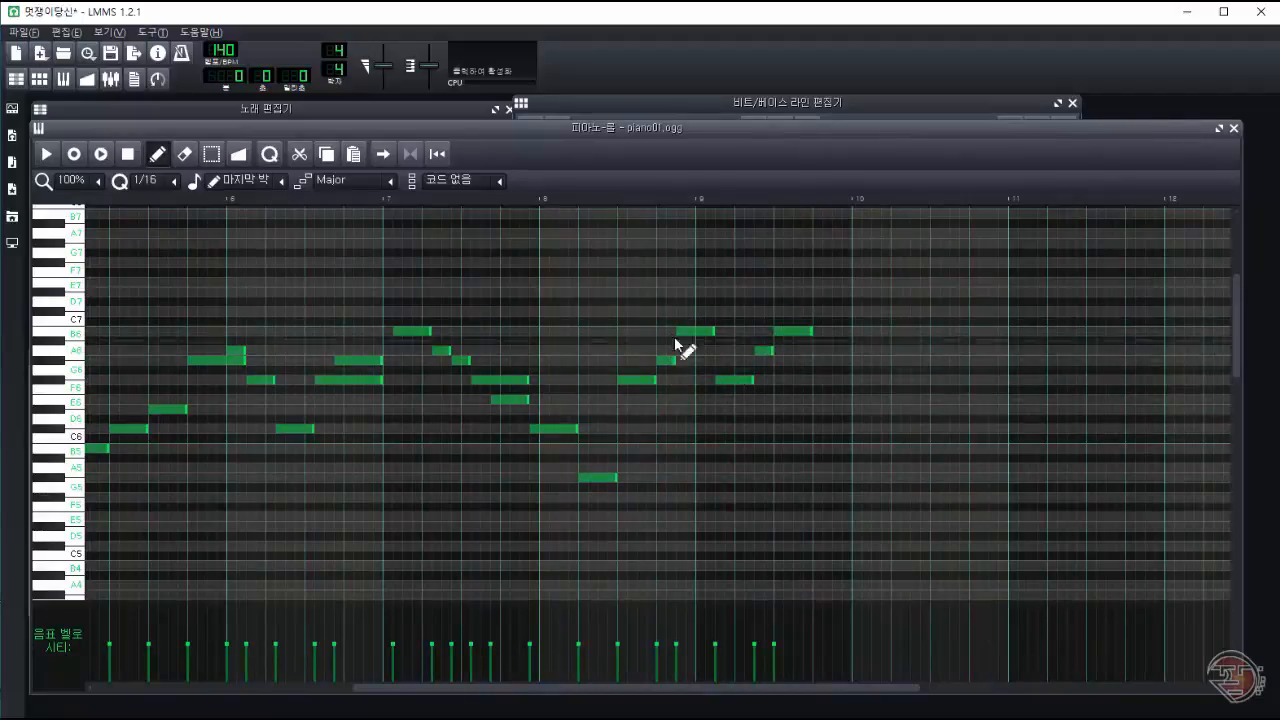
{"action": "left_click", "coordinate": [820, 380]}
{"action": "left_click", "coordinate": [860, 360]}
{"action": "left_click", "coordinate": [880, 350]}
{"action": "left_click", "coordinate": [900, 331]}
Step: Lengthen bar 8's G#5 and F#6, shift the notes after them one beat later, and play
{"action": "left_click_drag", "start_coordinate": [612, 295], "coordinate": [945, 420]}
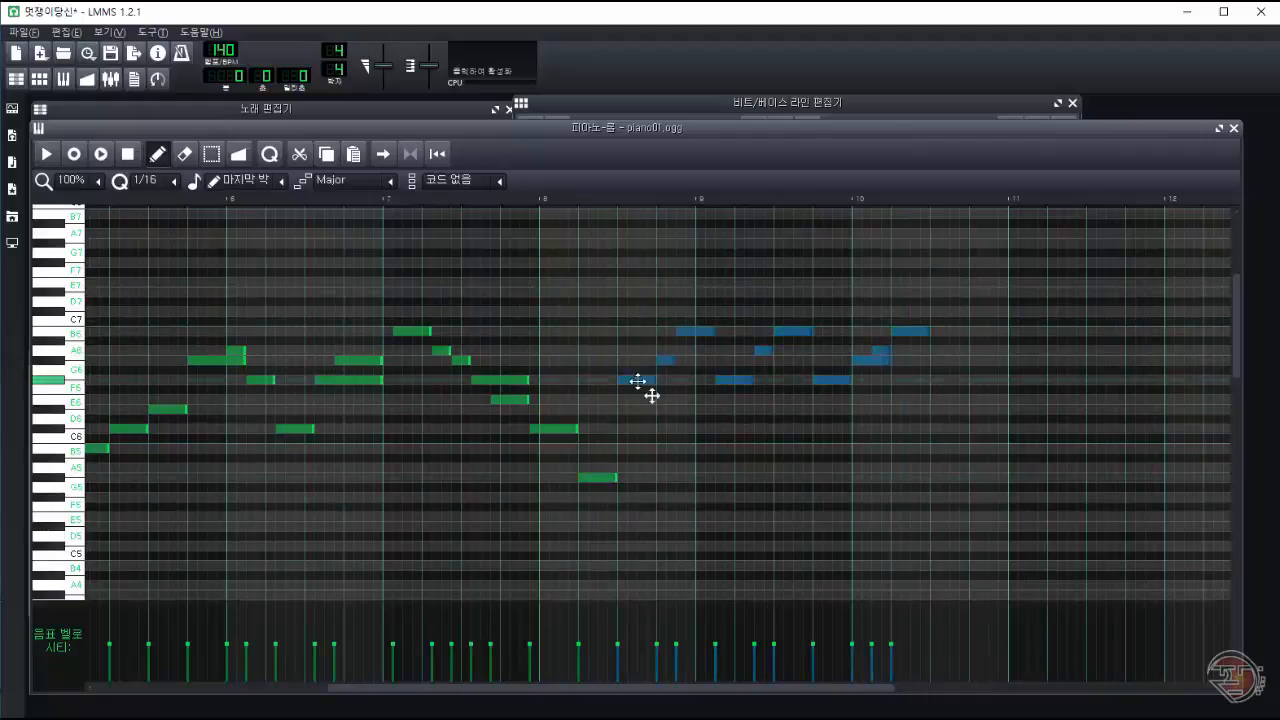
{"action": "left_click_drag", "start_coordinate": [640, 382], "coordinate": [680, 382]}
{"action": "left_click_drag", "start_coordinate": [614, 478], "coordinate": [634, 478]}
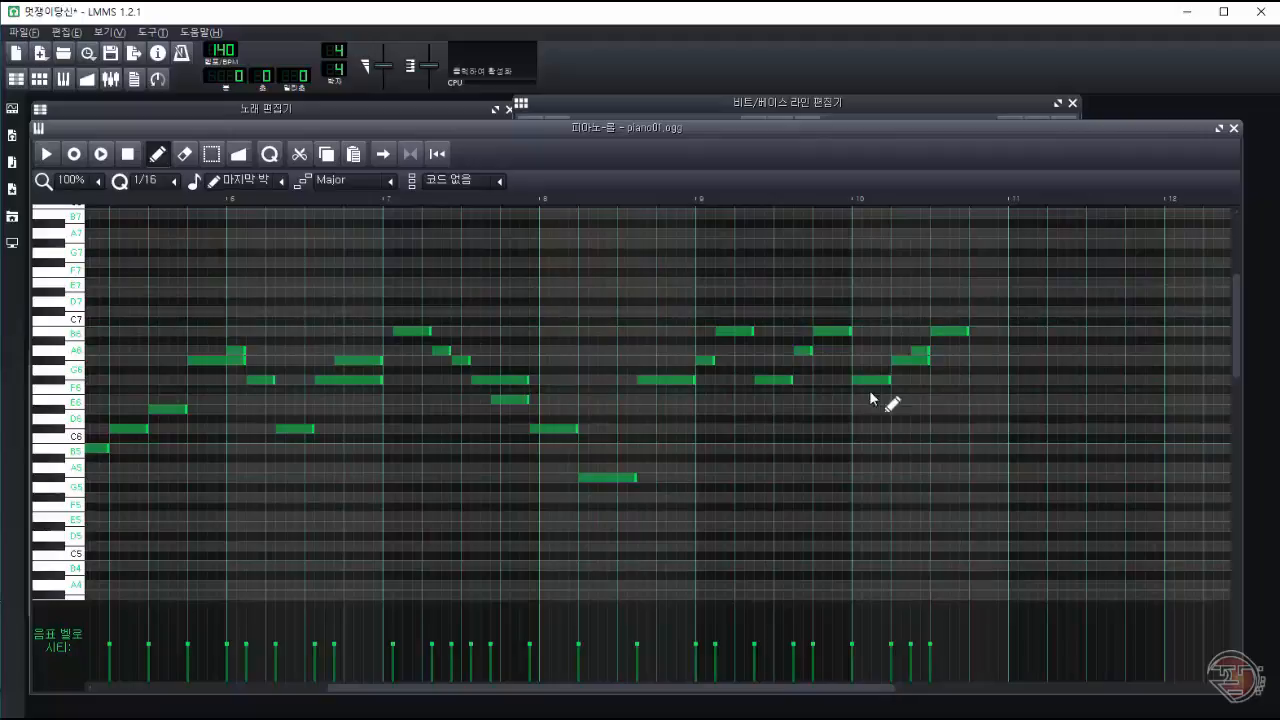
{"action": "key", "text": "space"}
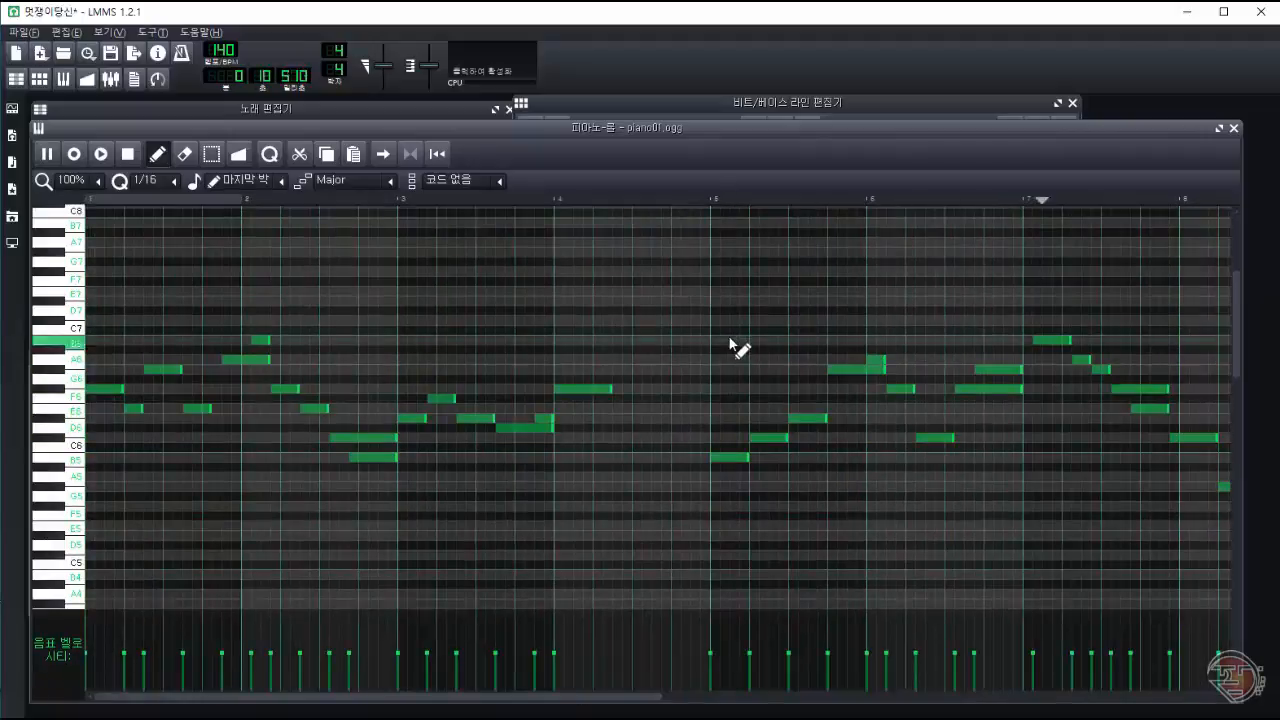
{"action": "key", "text": "space"}
Step: Separate the overlaps in bars 1 and 2 into a short A6 before B6 and a short C#6 before B5
{"action": "left_click_drag", "start_coordinate": [255, 360], "coordinate": [264, 341]}
{"action": "left_click_drag", "start_coordinate": [263, 341], "coordinate": [227, 362]}
{"action": "left_click_drag", "start_coordinate": [395, 438], "coordinate": [348, 438]}
Step: Rework bar 3 to D#6, F#6, G#6, C#6 and D#6, and play the phrase
{"action": "left_click_drag", "start_coordinate": [474, 418], "coordinate": [443, 389]}
{"action": "left_click_drag", "start_coordinate": [474, 389], "coordinate": [474, 370]}
{"action": "left_click_drag", "start_coordinate": [551, 428], "coordinate": [515, 438]}
{"action": "key", "text": "space"}
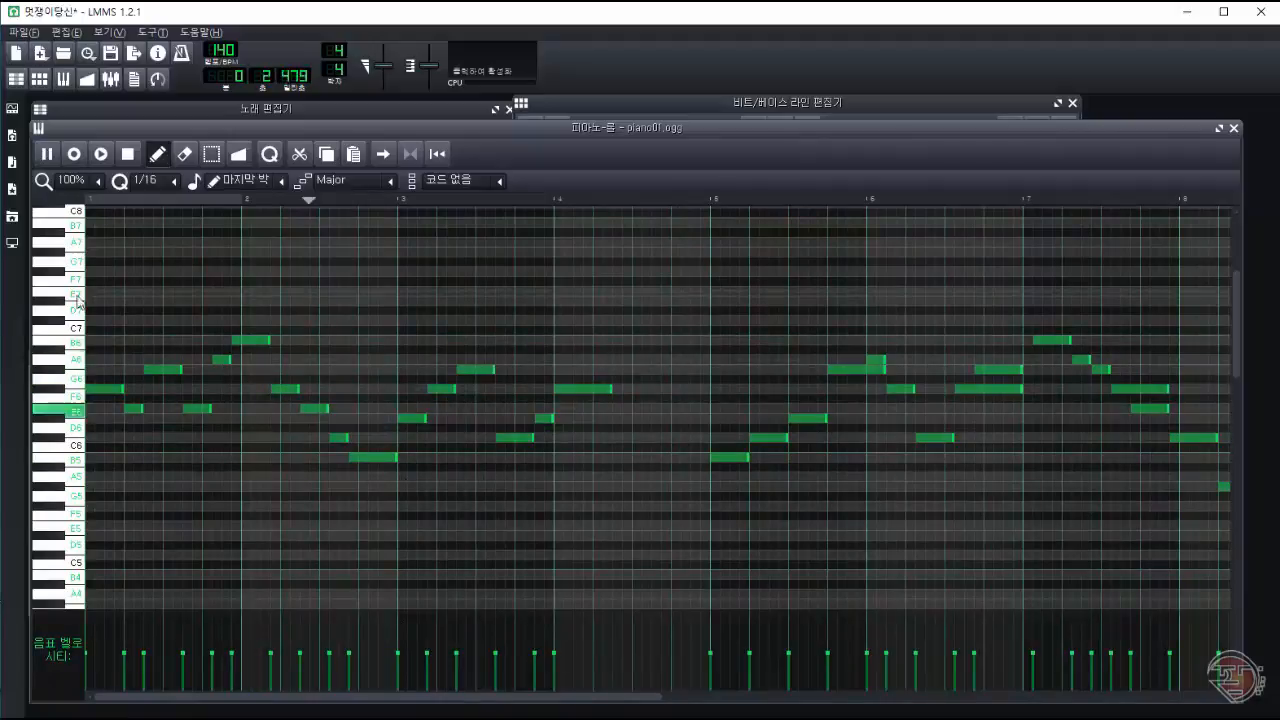
{"action": "left_click", "coordinate": [127, 155]}
Step: Shorten the F#6 notes in bars 2 and 3, move the notes following them a sixteenth earlier, and play
{"action": "left_click_drag", "start_coordinate": [298, 390], "coordinate": [342, 456]}
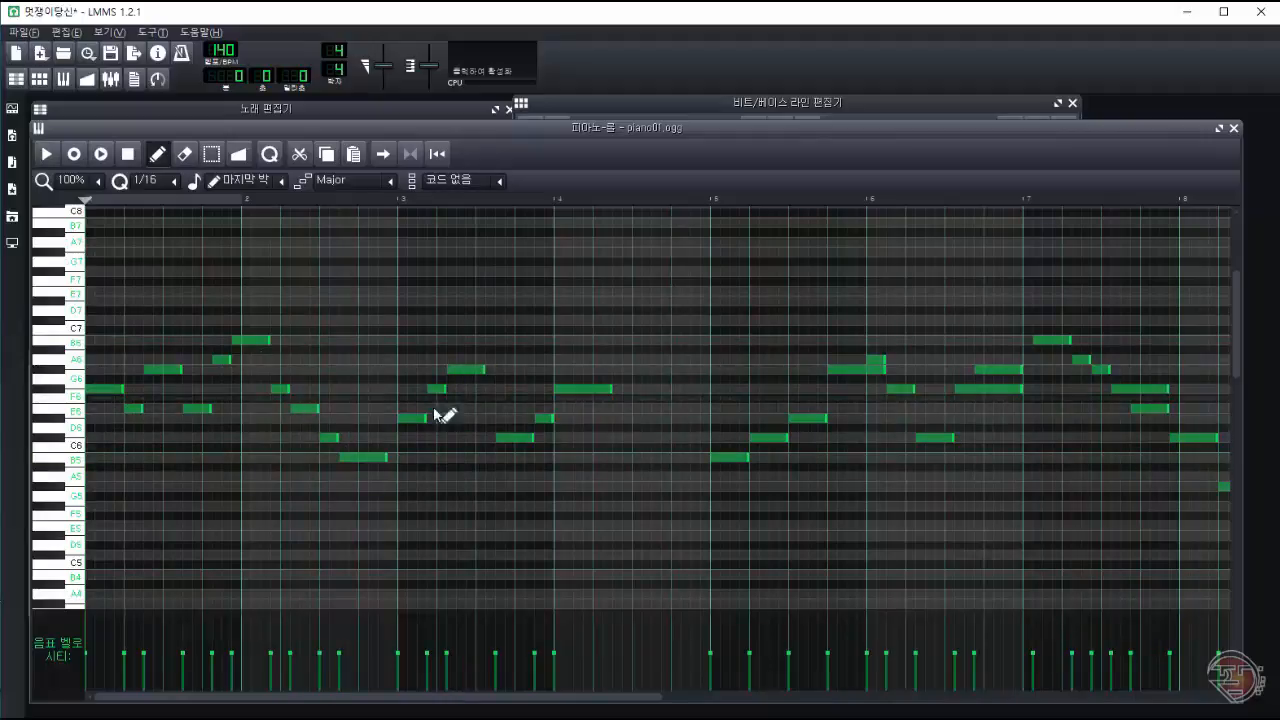
{"action": "left_click_drag", "start_coordinate": [542, 418], "coordinate": [552, 418]}
{"action": "left_click_drag", "start_coordinate": [575, 389], "coordinate": [585, 389]}
{"action": "left_click", "coordinate": [46, 154]}
{"action": "left_click", "coordinate": [127, 154]}
Step: Shorten the opening F#6, pull the rest of the phrase through bar 4 earlier, and play
{"action": "left_click_drag", "start_coordinate": [122, 389], "coordinate": [103, 389]}
{"action": "left_click_drag", "start_coordinate": [133, 408], "coordinate": [114, 408]}
{"action": "left_click_drag", "start_coordinate": [162, 370], "coordinate": [143, 370]}
{"action": "left_click_drag", "start_coordinate": [194, 408], "coordinate": [175, 408]}
{"action": "left_click_drag", "start_coordinate": [191, 408], "coordinate": [182, 408]}
{"action": "left_click_drag", "start_coordinate": [207, 314], "coordinate": [640, 480]}
{"action": "left_click_drag", "start_coordinate": [590, 389], "coordinate": [560, 389]}
{"action": "left_click", "coordinate": [46, 154]}
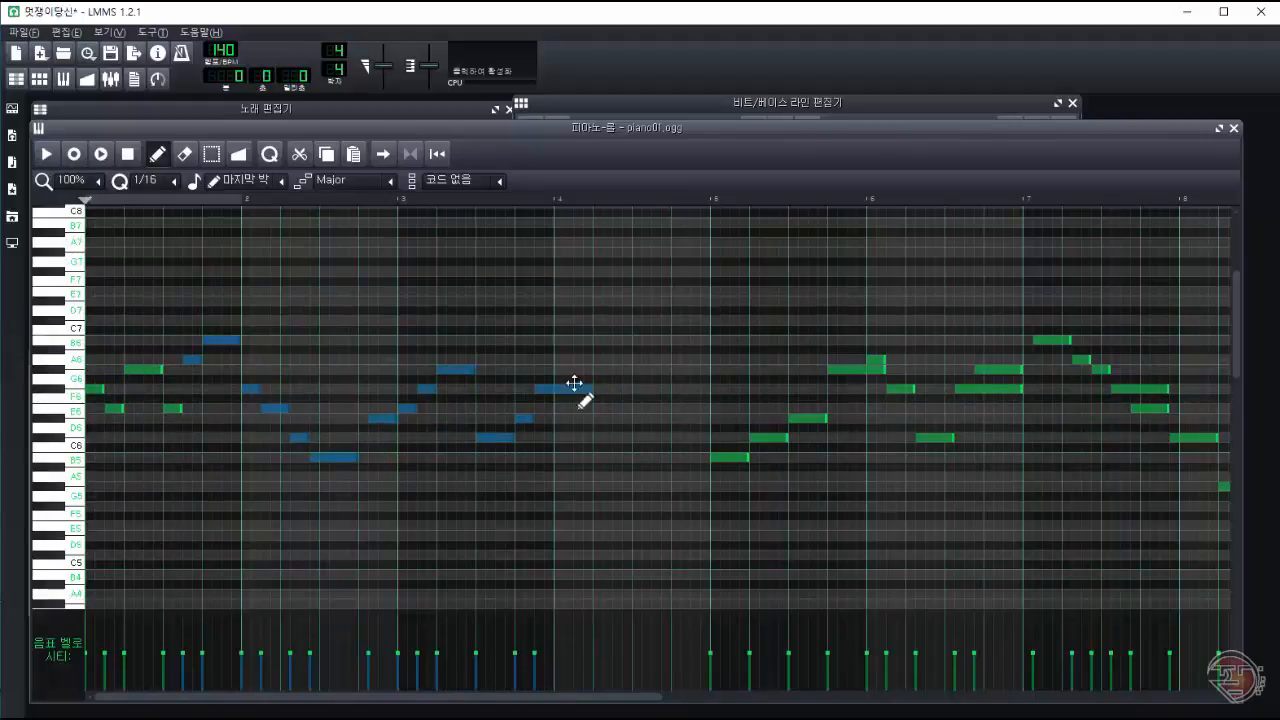
Step: Adjust the lengths of the D#6 and E6 leading into bar 3's F#6, and play the phrase
{"action": "left_click", "coordinate": [434, 405], "text": "ctrl"}
{"action": "left_click_drag", "start_coordinate": [382, 418], "coordinate": [381, 419]}
{"action": "left_click_drag", "start_coordinate": [381, 408], "coordinate": [426, 408]}
{"action": "left_click", "coordinate": [46, 154]}
Step: Try a copy of the bar 1 to 4 phrase 16 semitones lower, and play both together
{"action": "left_click_drag", "start_coordinate": [649, 625], "coordinate": [88, 316]}
{"action": "key", "text": "ctrl+c"}
{"action": "key", "text": "ctrl+v"}
{"action": "left_click_drag", "start_coordinate": [470, 370], "coordinate": [470, 526]}
{"action": "left_click", "coordinate": [46, 154]}
{"action": "left_click", "coordinate": [127, 154]}
Step: Try moving the low copy of the phrase three semitones further down, and play
{"action": "scroll", "coordinate": [368, 514], "scroll_direction": "down", "scroll_amount": 3}
{"action": "left_click_drag", "start_coordinate": [462, 399], "coordinate": [460, 428]}
{"action": "left_click", "coordinate": [46, 154]}
{"action": "left_click", "coordinate": [127, 155]}
Step: Lower bar 3's closing C#6 and D#6 to B5 and C#6 and bar 4's long F#6 to E6, and play
{"action": "left_click_drag", "start_coordinate": [505, 311], "coordinate": [505, 330]}
{"action": "left_click_drag", "start_coordinate": [533, 291], "coordinate": [533, 311]}
{"action": "left_click_drag", "start_coordinate": [566, 262], "coordinate": [566, 281]}
{"action": "left_click", "coordinate": [46, 154]}
{"action": "left_click", "coordinate": [127, 154]}
Step: Lengthen bar 1's first E6 and the matching A4 in the low copy by a sixteenth, and play
{"action": "left_click_drag", "start_coordinate": [122, 283], "coordinate": [132, 283]}
{"action": "left_click", "coordinate": [46, 154]}
{"action": "left_click_drag", "start_coordinate": [122, 467], "coordinate": [132, 467]}
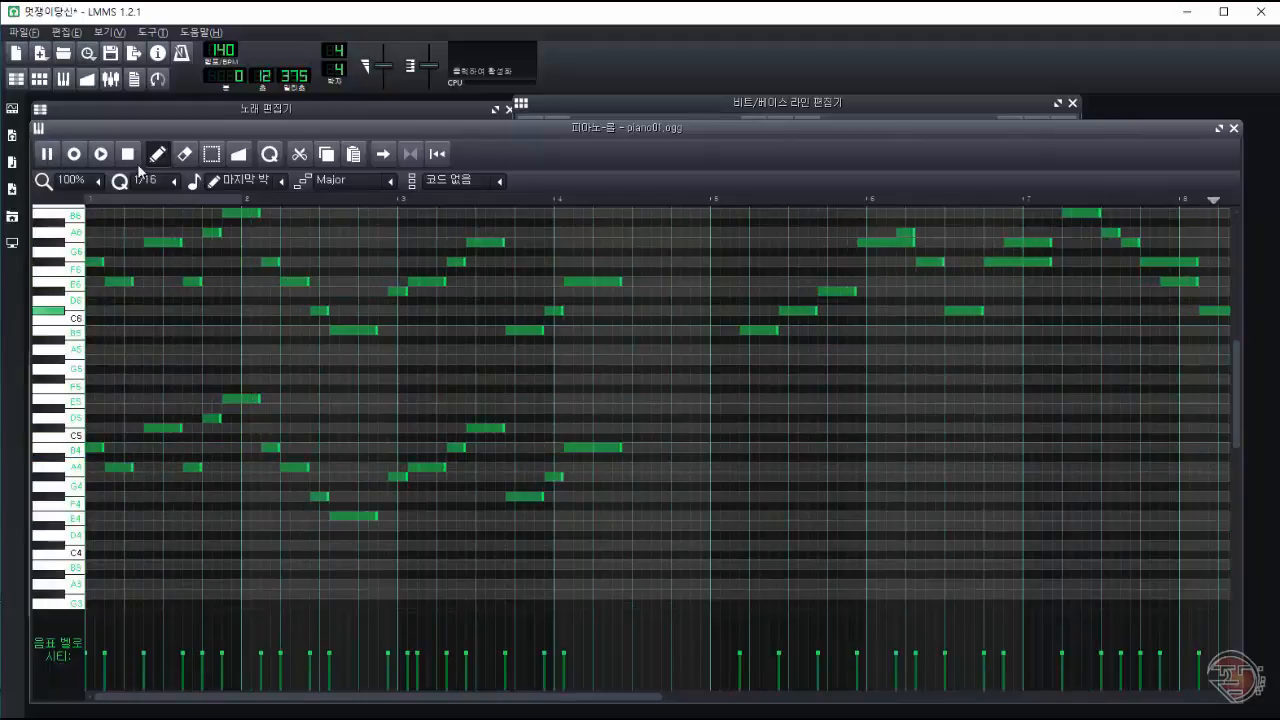
Step: Replace the low copy with a fresh duplicate of the bar 1 to 4 phrase two octaves lower, and play both
{"action": "left_click_drag", "start_coordinate": [635, 375], "coordinate": [87, 540]}
{"action": "key", "text": "Delete"}
{"action": "left_click_drag", "start_coordinate": [627, 464], "coordinate": [87, 206]}
{"action": "key", "text": "ctrl+c"}
{"action": "key", "text": "ctrl+v"}
{"action": "left_click_drag", "start_coordinate": [588, 291], "coordinate": [590, 525]}
{"action": "left_click", "coordinate": [46, 154]}
{"action": "left_click", "coordinate": [127, 154]}
{"action": "left_click", "coordinate": [46, 154]}
{"action": "left_click", "coordinate": [127, 155]}
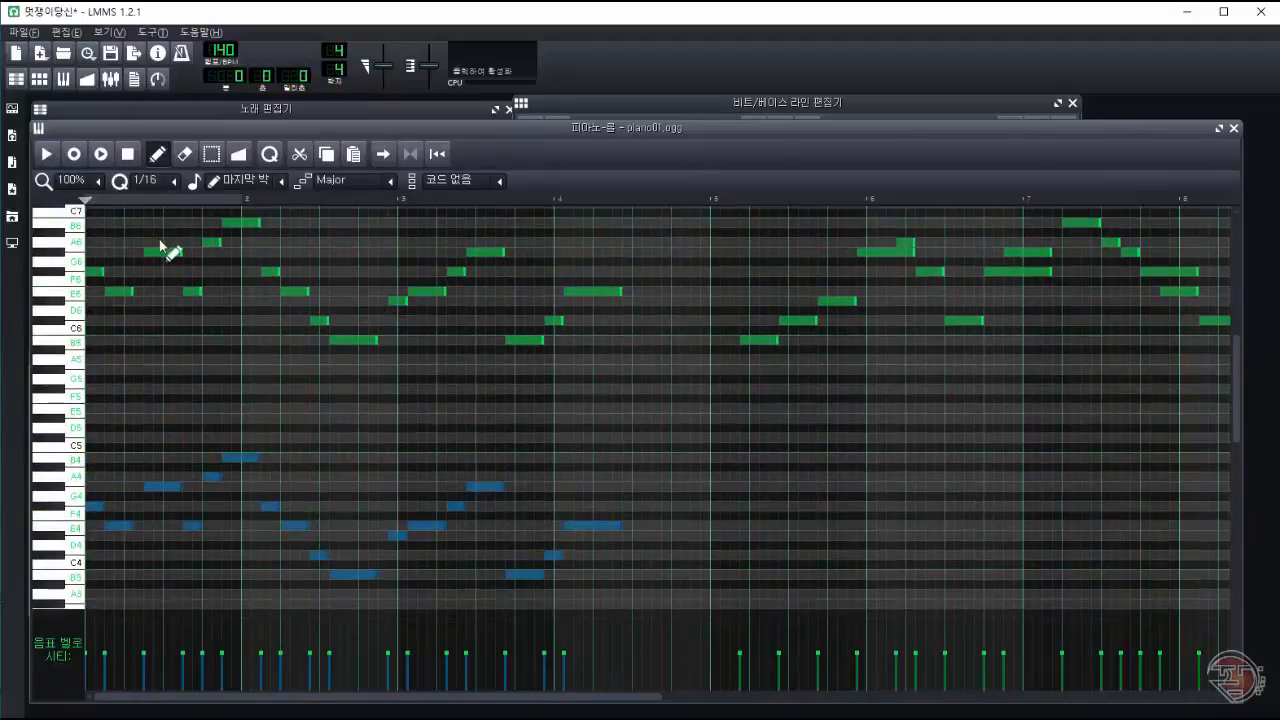
Step: Shift everything after bar 1's opening notes one sixteenth earlier in both the high phrase and its low copy, and play
{"action": "left_click_drag", "start_coordinate": [152, 213], "coordinate": [632, 345]}
{"action": "left_click_drag", "start_coordinate": [593, 291], "coordinate": [583, 291]}
{"action": "left_click_drag", "start_coordinate": [142, 446], "coordinate": [632, 590]}
{"action": "left_click_drag", "start_coordinate": [593, 525], "coordinate": [583, 525]}
{"action": "left_click", "coordinate": [46, 154]}
{"action": "left_click", "coordinate": [127, 154]}
Step: Swap bar 3's E6 and G#6 in the high phrase and E4 and G#4 in the low copy, and play
{"action": "left_click_drag", "start_coordinate": [420, 291], "coordinate": [420, 253]}
{"action": "left_click_drag", "start_coordinate": [478, 254], "coordinate": [494, 292]}
{"action": "left_click", "coordinate": [46, 154]}
{"action": "left_click", "coordinate": [127, 154]}
{"action": "left_click_drag", "start_coordinate": [418, 525], "coordinate": [418, 486]}
{"action": "left_click_drag", "start_coordinate": [476, 486], "coordinate": [476, 525]}
{"action": "left_click", "coordinate": [46, 154]}
{"action": "key", "text": "space"}
Step: Lower bar 4's long E6 and E4 to A5 and A3, raise bar 1's first E6 and E4 to A6 and A4, and play
{"action": "left_click_drag", "start_coordinate": [583, 291], "coordinate": [586, 359]}
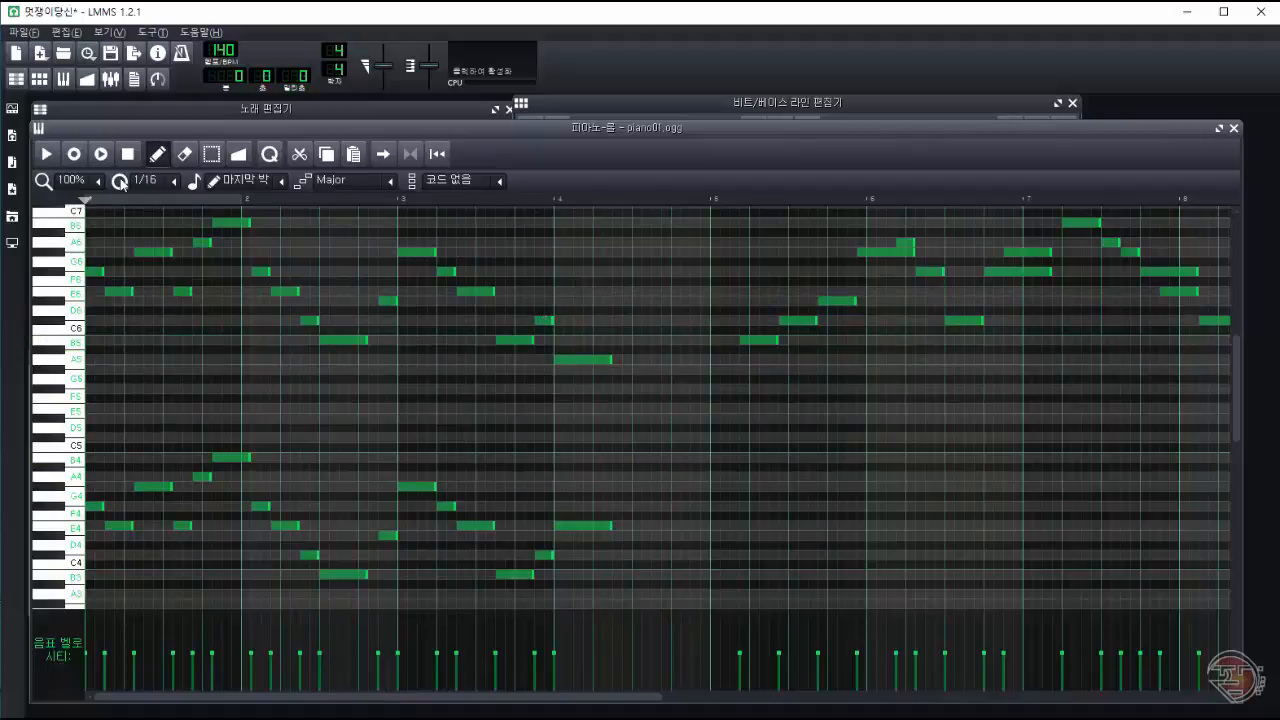
{"action": "left_click_drag", "start_coordinate": [583, 525], "coordinate": [586, 595]}
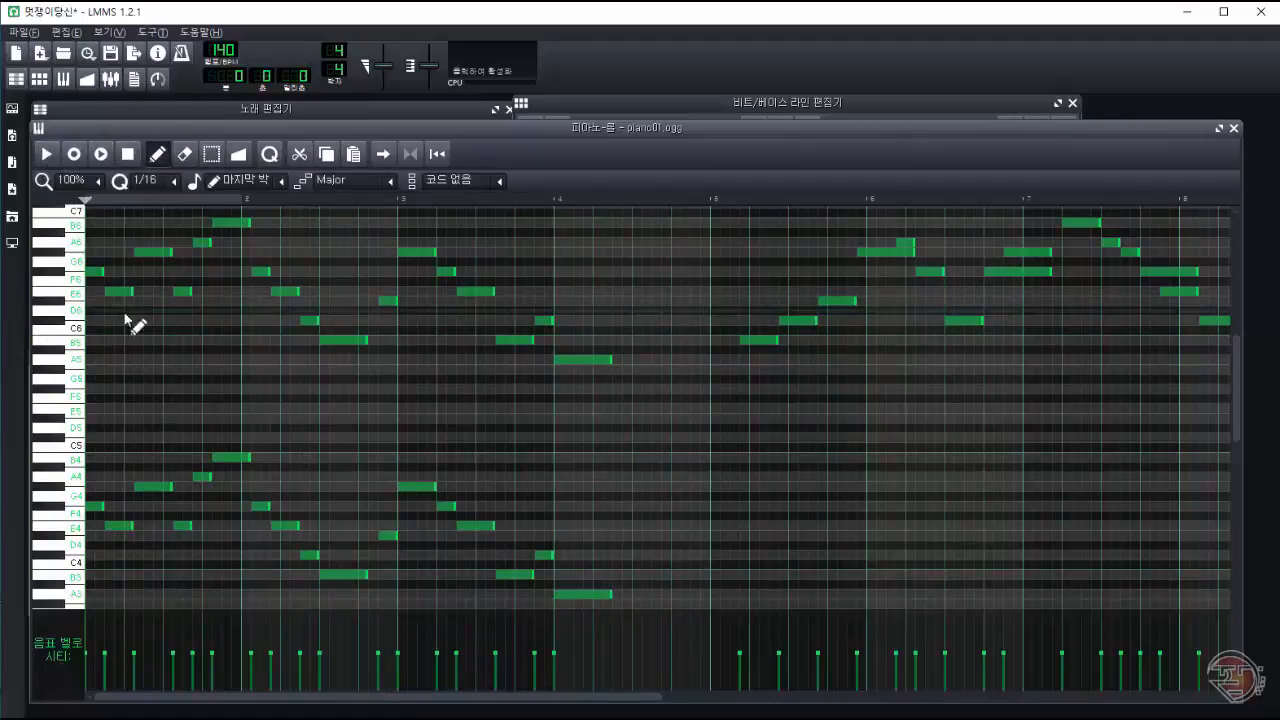
{"action": "left_click_drag", "start_coordinate": [124, 503], "coordinate": [124, 477]}
{"action": "key", "text": "space"}
{"action": "key", "text": "space"}
{"action": "key", "text": "space"}
{"action": "key", "text": "space"}
{"action": "key", "text": "space"}
{"action": "key", "text": "space"}
Step: Rework the high phrase's last three notes in bars 3 and 4 into C#6, A5 and B5, and play
{"action": "left_click_drag", "start_coordinate": [544, 320], "coordinate": [544, 300]}
{"action": "left_click_drag", "start_coordinate": [571, 358], "coordinate": [523, 320]}
{"action": "left_click_drag", "start_coordinate": [532, 320], "coordinate": [537, 359]}
{"action": "key", "text": "space"}
{"action": "key", "text": "space"}
{"action": "left_click_drag", "start_coordinate": [575, 291], "coordinate": [575, 320]}
{"action": "key", "text": "space"}
{"action": "key", "text": "space"}
{"action": "left_click_drag", "start_coordinate": [505, 340], "coordinate": [505, 320]}
{"action": "left_click_drag", "start_coordinate": [532, 359], "coordinate": [532, 340]}
{"action": "key", "text": "space"}
Step: Rework the low copy's last three notes to match, as C#4, A3 and B3, and play both
{"action": "right_click", "coordinate": [543, 555]}
{"action": "left_click_drag", "start_coordinate": [513, 574], "coordinate": [532, 555]}
{"action": "key", "text": "space"}
{"action": "left_click_drag", "start_coordinate": [575, 594], "coordinate": [534, 575]}
{"action": "key", "text": "space"}
{"action": "left_click_drag", "start_coordinate": [580, 546], "coordinate": [534, 594]}
{"action": "key", "text": "space"}
{"action": "mouse_move", "coordinate": [583, 556]}
{"action": "left_mouse_down"}
{"action": "mouse_move", "coordinate": [580, 535]}
{"action": "mouse_move", "coordinate": [580, 574]}
{"action": "left_mouse_up"}
{"action": "key", "text": "space"}
Step: Lengthen bar 1's second E6 and E4 by two sixteenths, pushing the following notes back, and play
{"action": "key", "text": "space"}
{"action": "left_click_drag", "start_coordinate": [189, 291], "coordinate": [209, 291]}
{"action": "key", "text": "space"}
{"action": "key", "text": "space"}
{"action": "left_click", "coordinate": [222, 241]}
{"action": "key", "text": "space"}
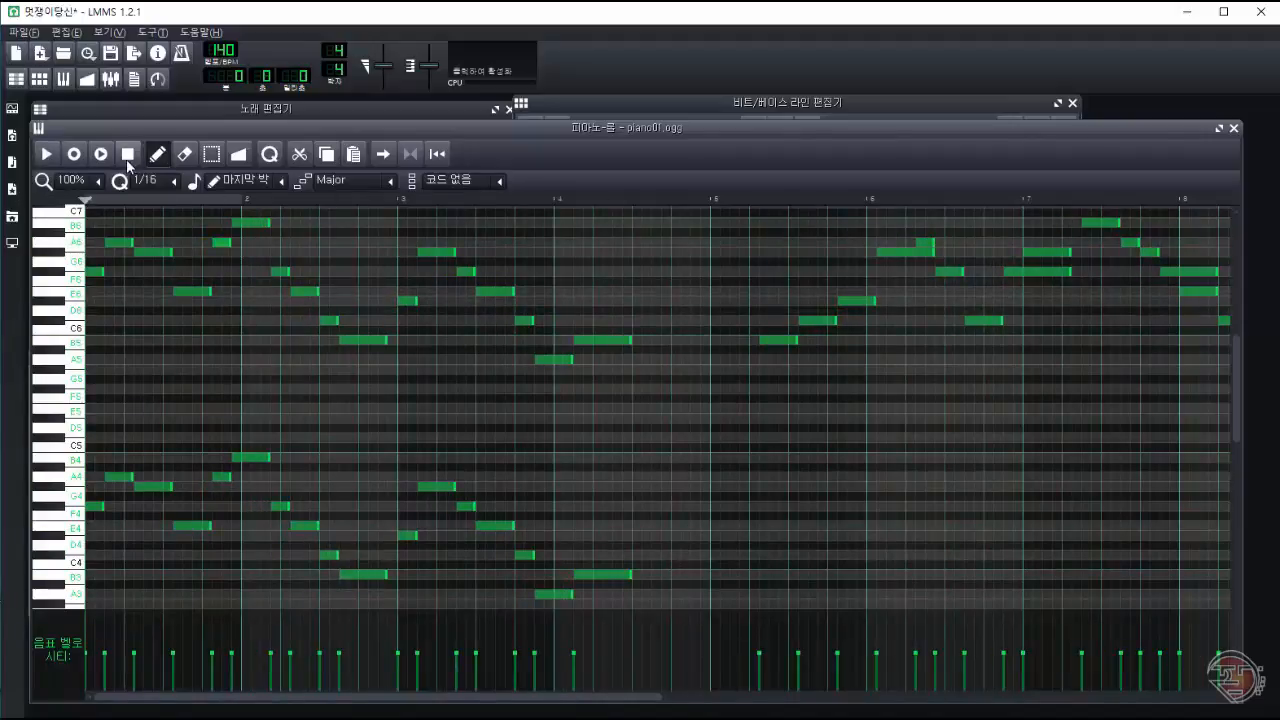
Step: Raise bar 1's high G#6 and E6 to B6 and F#6, move the phrase's remaining notes a sixteenth later, and play
{"action": "key", "text": "space"}
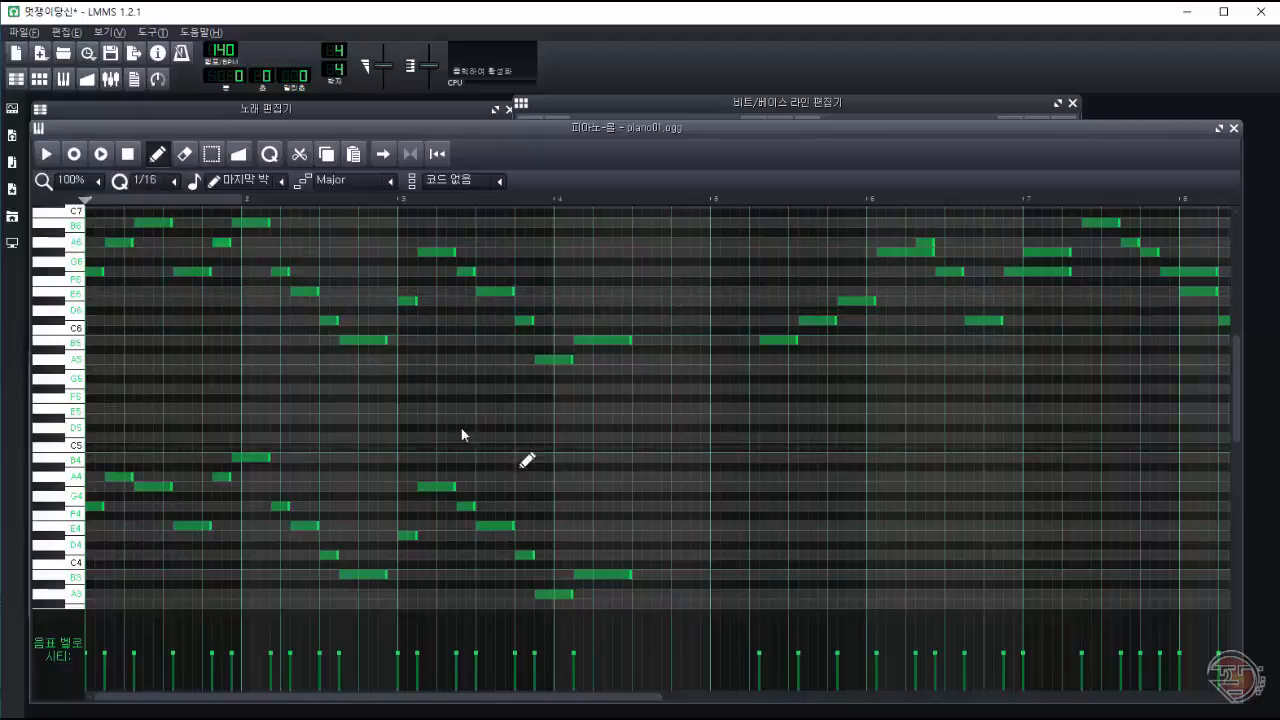
{"action": "left_click_drag", "start_coordinate": [213, 213], "coordinate": [640, 368]}
{"action": "key", "text": "space"}
{"action": "key", "text": "space"}
Step: Move the high phrase's closing C#6, A5 and B5 one more sixteenth later, and play
{"action": "left_click_drag", "start_coordinate": [537, 300], "coordinate": [650, 370]}
{"action": "left_click_drag", "start_coordinate": [612, 340], "coordinate": [622, 340]}
{"action": "key", "text": "space"}
{"action": "key", "text": "space"}
Step: Delete the entire low copy of the bar 1 to 4 phrase, and play the high part alone
{"action": "mouse_move", "coordinate": [88, 450]}
{"action": "left_mouse_down"}
{"action": "mouse_move", "coordinate": [555, 600]}
{"action": "mouse_move", "coordinate": [614, 604]}
{"action": "left_mouse_up"}
{"action": "key", "text": "Delete"}
{"action": "key", "text": "space"}
Step: Rework the notes of bars 5 and 6 into A6, B6, G#6, A6, C#7, A6 and F#6
{"action": "left_click_drag", "start_coordinate": [500, 697], "coordinate": [665, 697]}
{"action": "left_click_drag", "start_coordinate": [1237, 398], "coordinate": [1248, 366]}
{"action": "left_click_drag", "start_coordinate": [521, 697], "coordinate": [548, 697]}
{"action": "left_click_drag", "start_coordinate": [234, 379], "coordinate": [185, 282]}
{"action": "left_click_drag", "start_coordinate": [273, 359], "coordinate": [224, 310]}
{"action": "left_click_drag", "start_coordinate": [339, 301], "coordinate": [282, 263]}
{"action": "left_click_drag", "start_coordinate": [361, 332], "coordinate": [331, 304]}
{"action": "left_click_drag", "start_coordinate": [317, 264], "coordinate": [345, 331]}
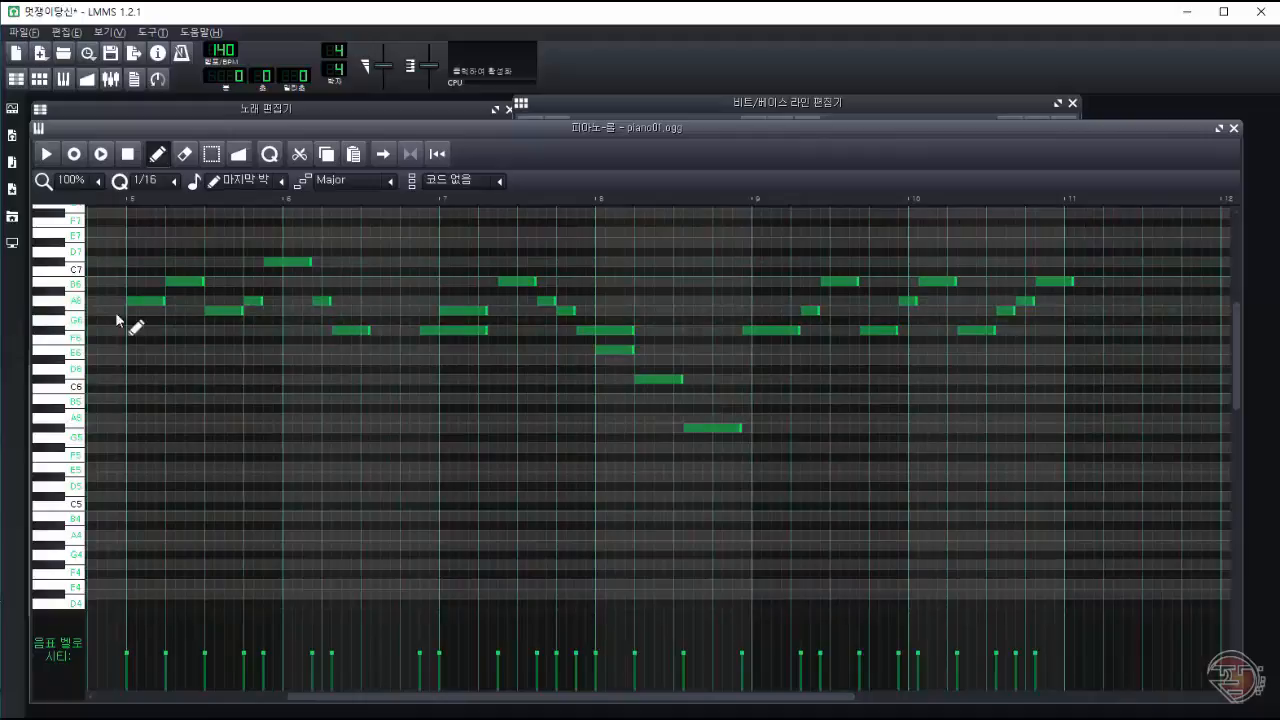
Step: Turn the F#6 and G#6 at the start of bar 7 into an earlier short G#6 and A6, and raise bar 7's B6 to C#7
{"action": "left_click_drag", "start_coordinate": [485, 330], "coordinate": [438, 330]}
{"action": "left_click_drag", "start_coordinate": [429, 330], "coordinate": [390, 311]}
{"action": "left_click_drag", "start_coordinate": [455, 311], "coordinate": [415, 302]}
{"action": "mouse_move", "coordinate": [519, 282]}
{"action": "left_mouse_down"}
{"action": "mouse_move", "coordinate": [480, 263]}
{"action": "mouse_move", "coordinate": [507, 262]}
{"action": "left_mouse_up"}
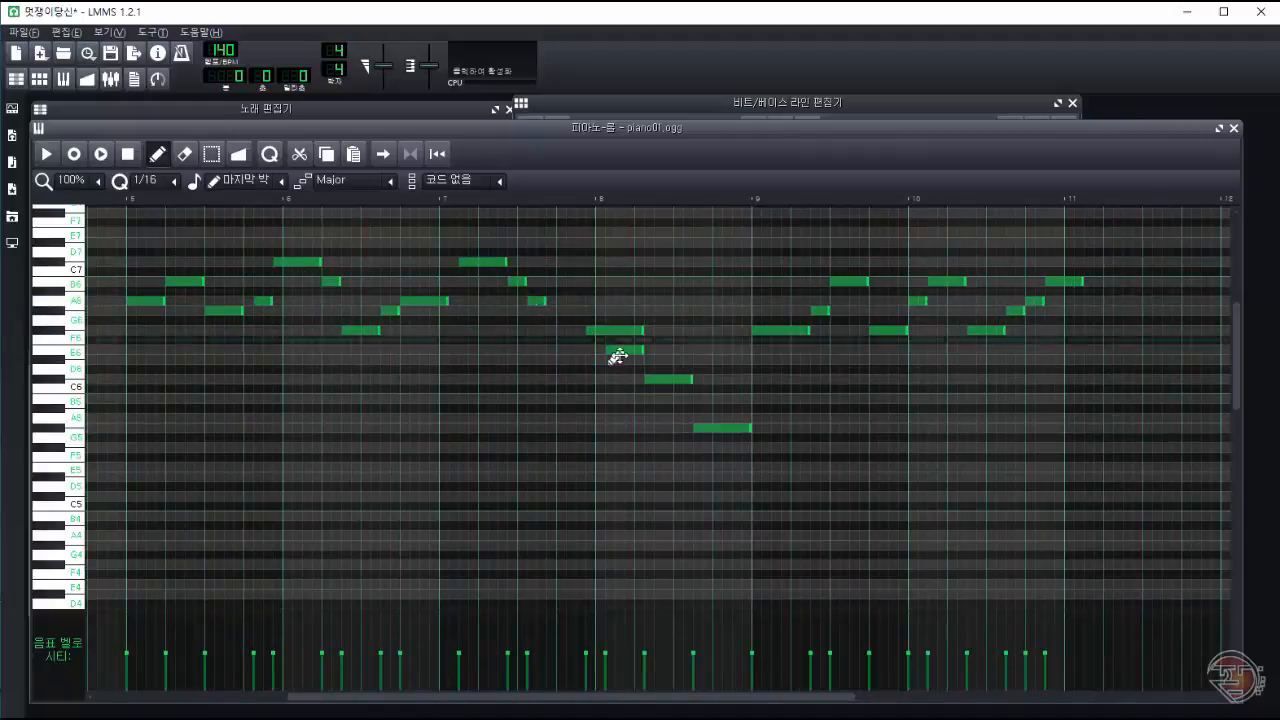
Step: Rework the notes leading into bar 8 into F#6, G#6 and E6, raise bar 5's third note to C#7, and play
{"action": "left_click_drag", "start_coordinate": [589, 311], "coordinate": [619, 340]}
{"action": "left_click", "coordinate": [562, 311]}
{"action": "left_click_drag", "start_coordinate": [612, 311], "coordinate": [585, 312]}
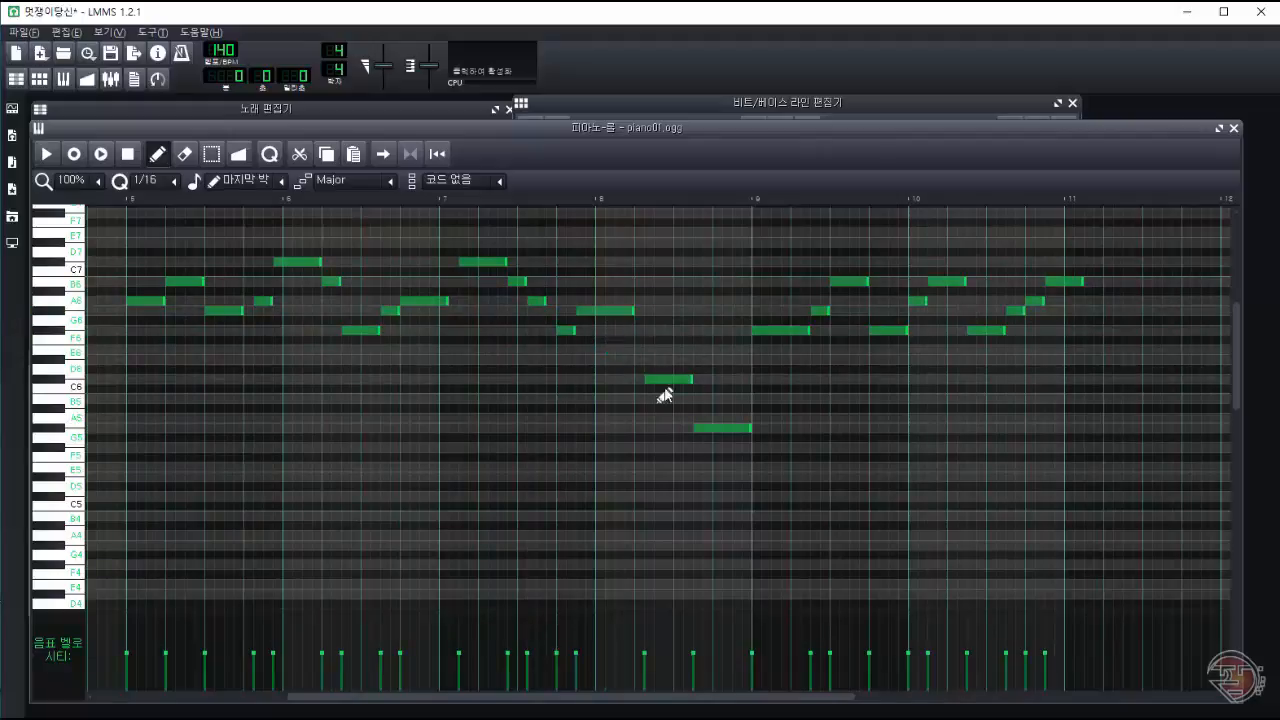
{"action": "key", "text": "space"}
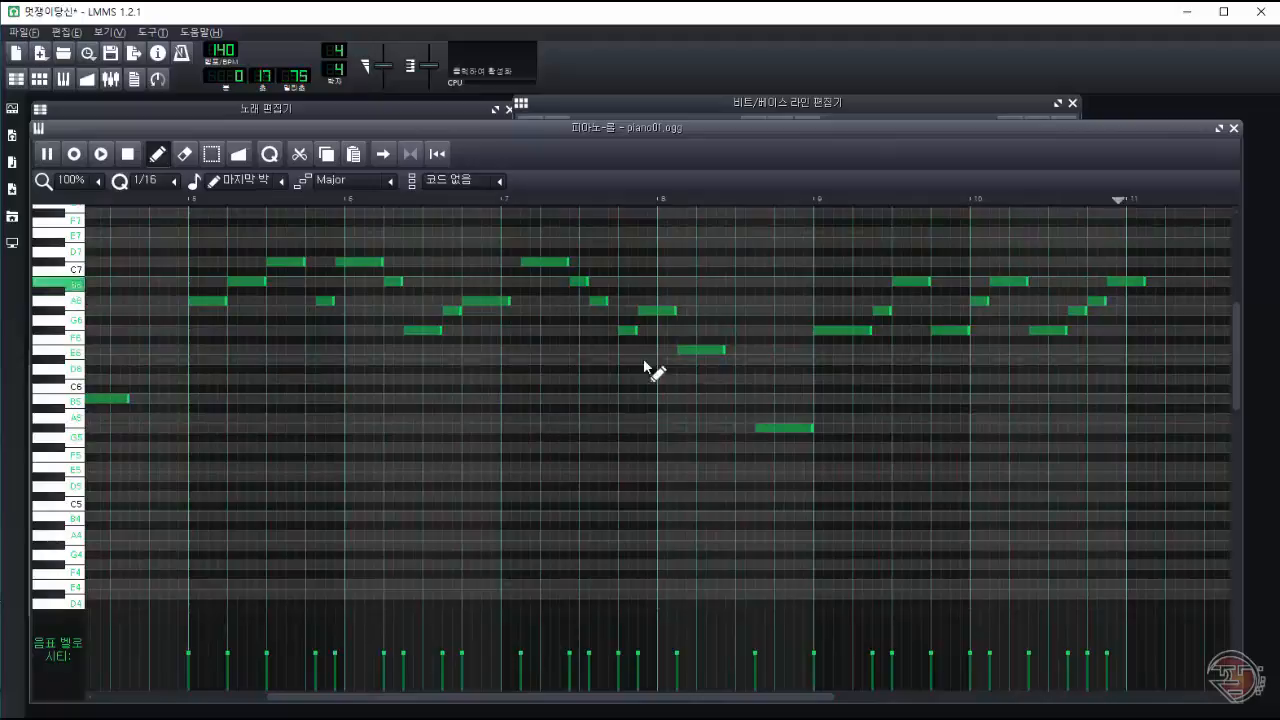
{"action": "key", "text": "space"}
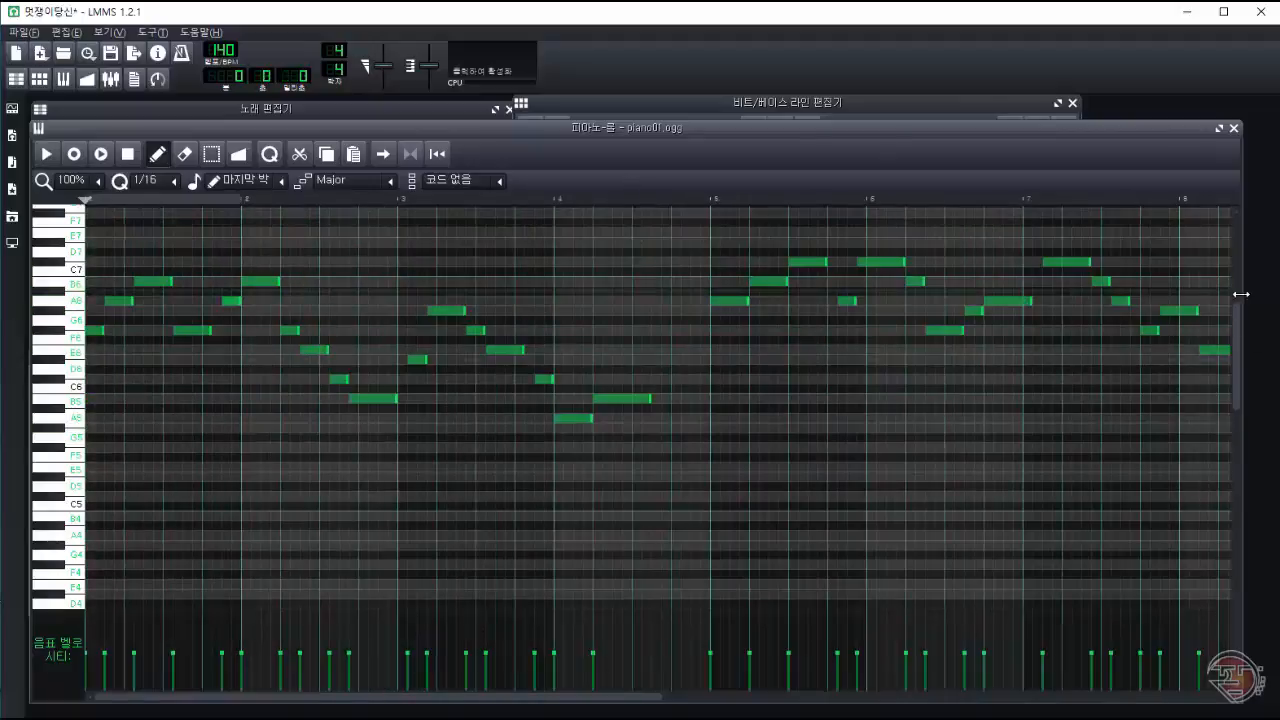
Step: Widen the piano roll window and play the reworked melody from the beginning
{"action": "left_click_drag", "start_coordinate": [1240, 294], "coordinate": [1265, 294]}
{"action": "key", "text": "space"}
{"action": "key", "text": "space"}
Step: Try doubling the melody with a copy two octaves lower, and play both
{"action": "left_click_drag", "start_coordinate": [597, 697], "coordinate": [840, 697]}
{"action": "left_click_drag", "start_coordinate": [545, 250], "coordinate": [965, 445]}
{"action": "left_click_drag", "start_coordinate": [814, 282], "coordinate": [775, 517]}
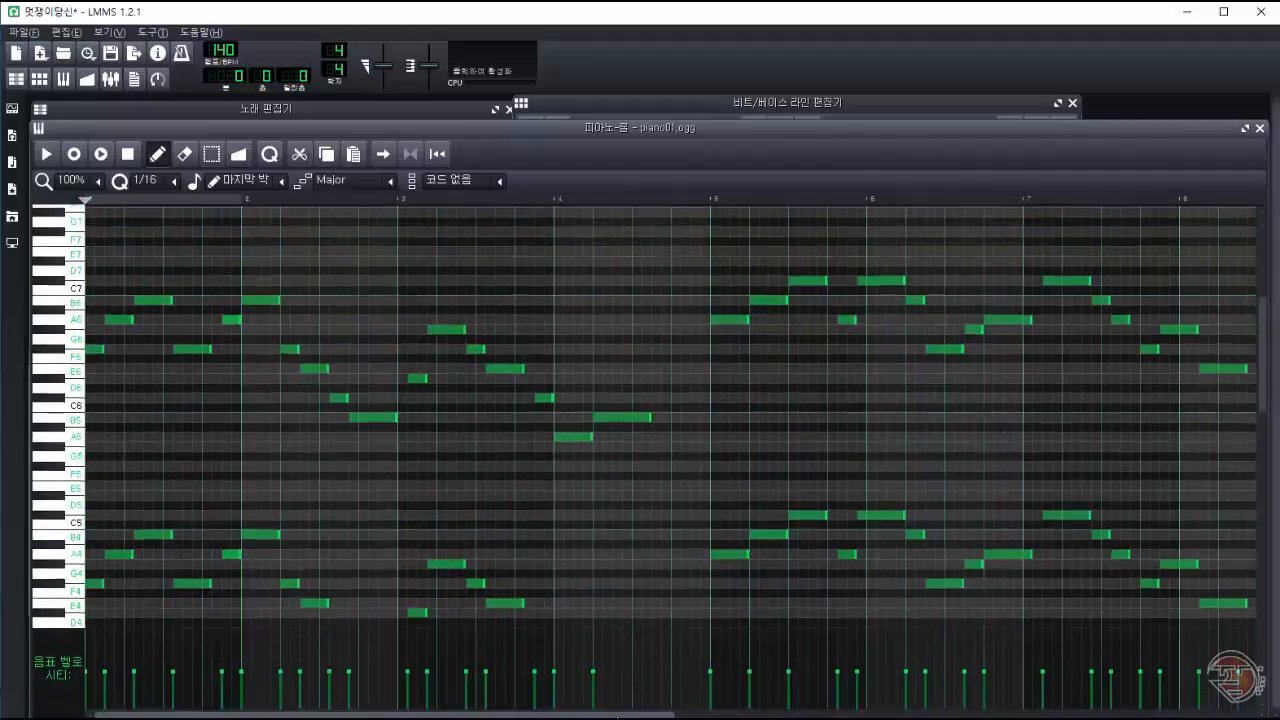
{"action": "key", "text": "space"}
{"action": "scroll", "coordinate": [487, 455], "scroll_direction": "right", "scroll_amount": 5}
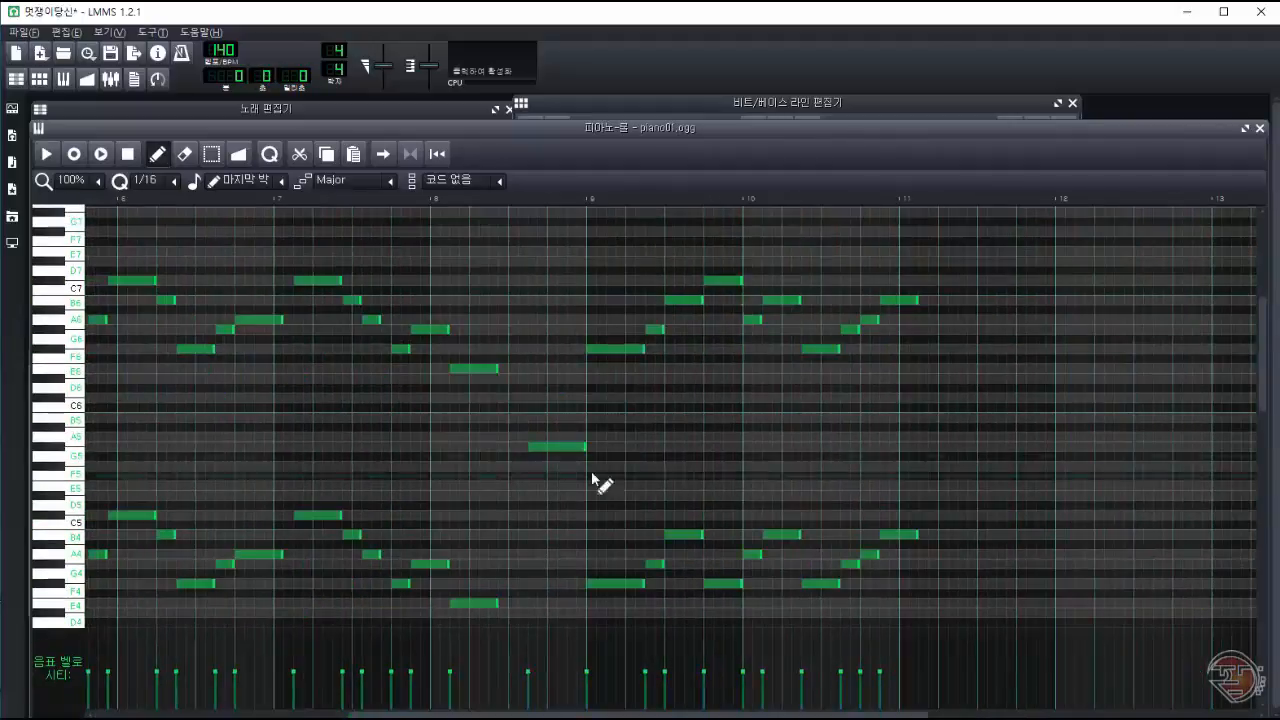
{"action": "key", "text": "space"}
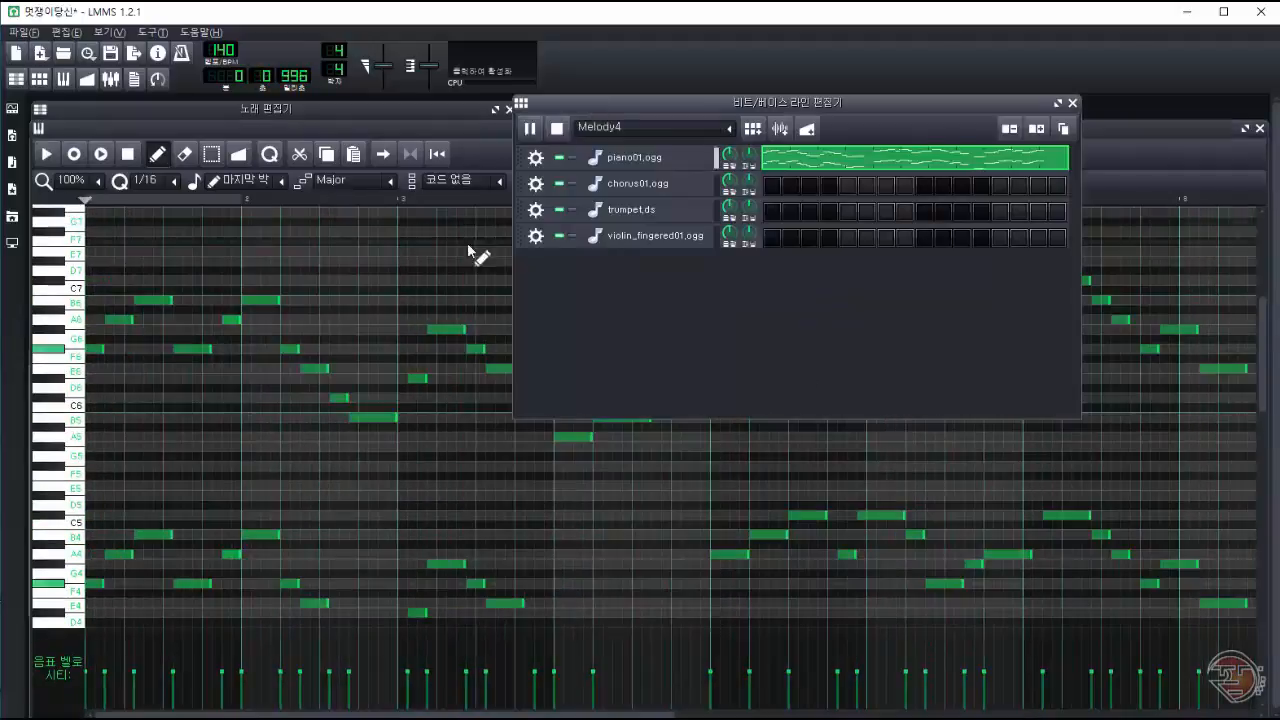
{"action": "left_click", "coordinate": [555, 134]}
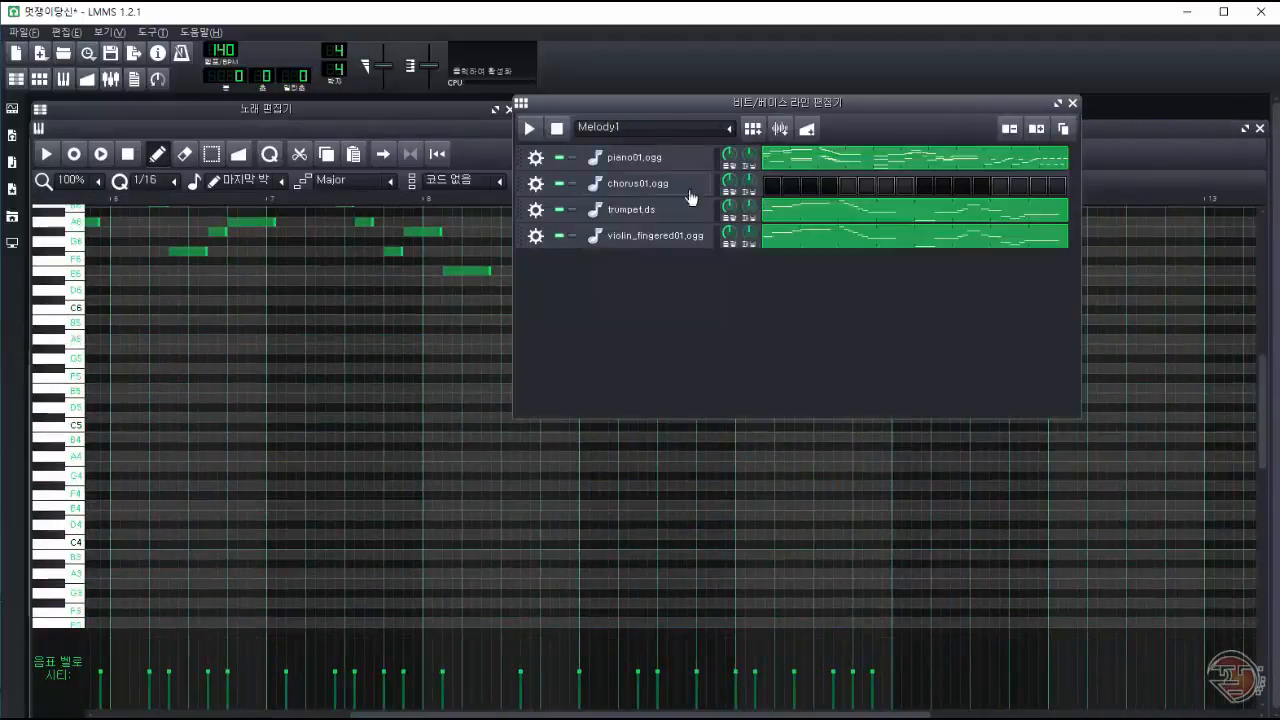
Step: Open Melody1's piano part and play it for reference
{"action": "double_click", "coordinate": [815, 158]}
{"action": "right_click", "coordinate": [163, 484]}
{"action": "left_click_drag", "start_coordinate": [295, 415], "coordinate": [330, 465]}
{"action": "left_click_drag", "start_coordinate": [1263, 476], "coordinate": [1275, 499]}
{"action": "key", "text": "Escape"}
{"action": "key", "text": "space"}
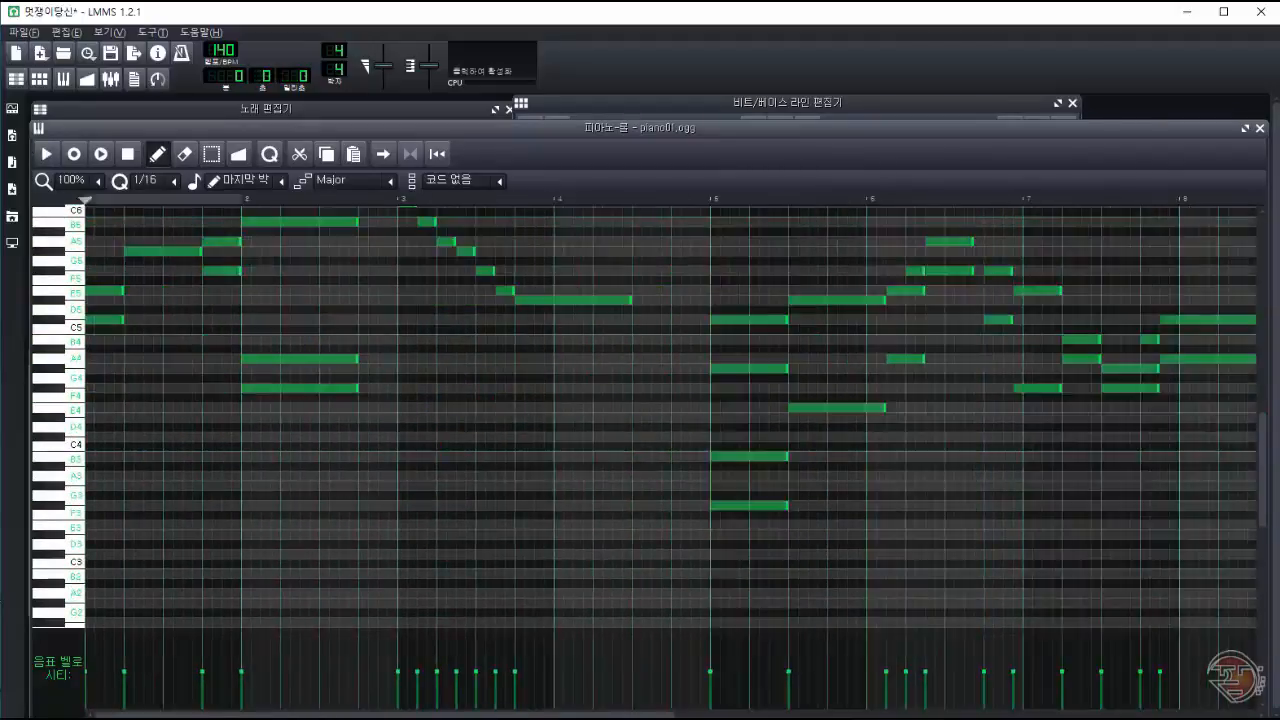
{"action": "key", "text": "space"}
{"action": "left_click", "coordinate": [894, 103]}
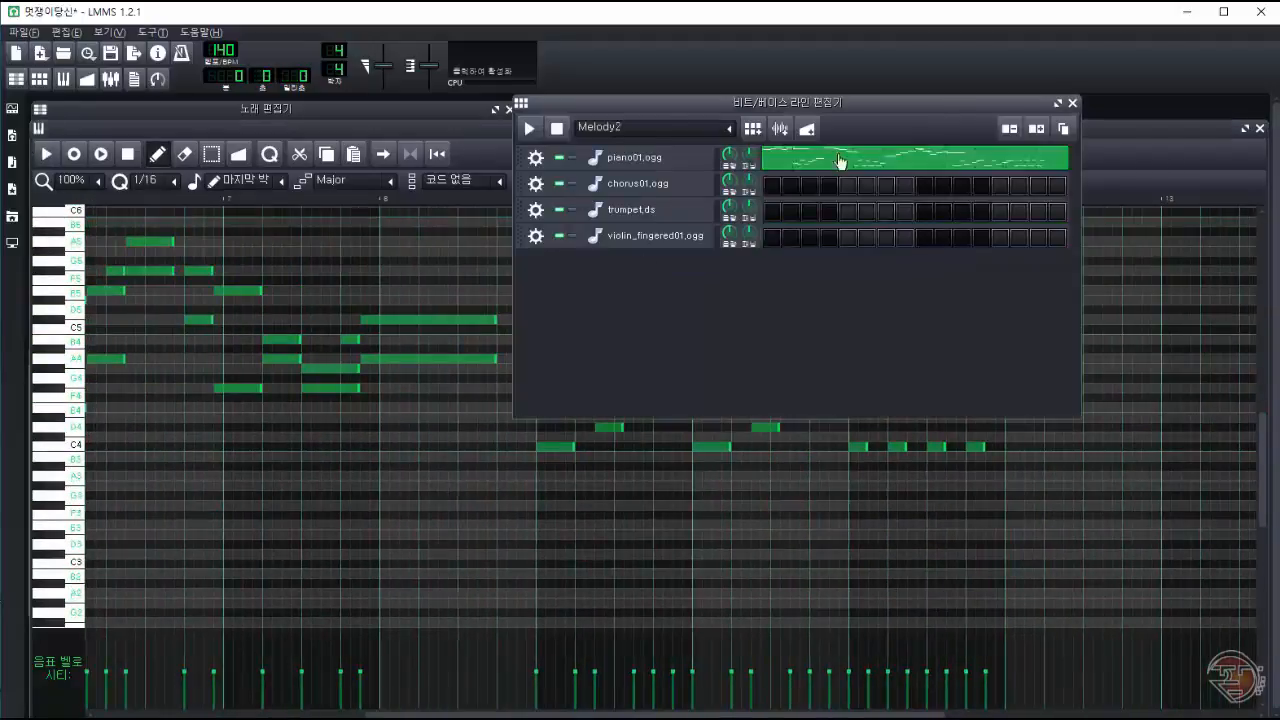
Step: Open Melody2's piano part and delete the low fill notes around bars 2 and 4
{"action": "double_click", "coordinate": [815, 158]}
{"action": "left_click_drag", "start_coordinate": [405, 537], "coordinate": [237, 418]}
{"action": "key", "text": "Delete"}
{"action": "left_click_drag", "start_coordinate": [743, 592], "coordinate": [545, 432]}
{"action": "key", "text": "Delete"}
Step: Select the low fill notes in bars 7 to 10 of the piano part for copying
{"action": "left_click_drag", "start_coordinate": [400, 714], "coordinate": [618, 714]}
{"action": "left_click_drag", "start_coordinate": [500, 714], "coordinate": [378, 714]}
{"action": "left_click_drag", "start_coordinate": [723, 446], "coordinate": [1238, 578]}
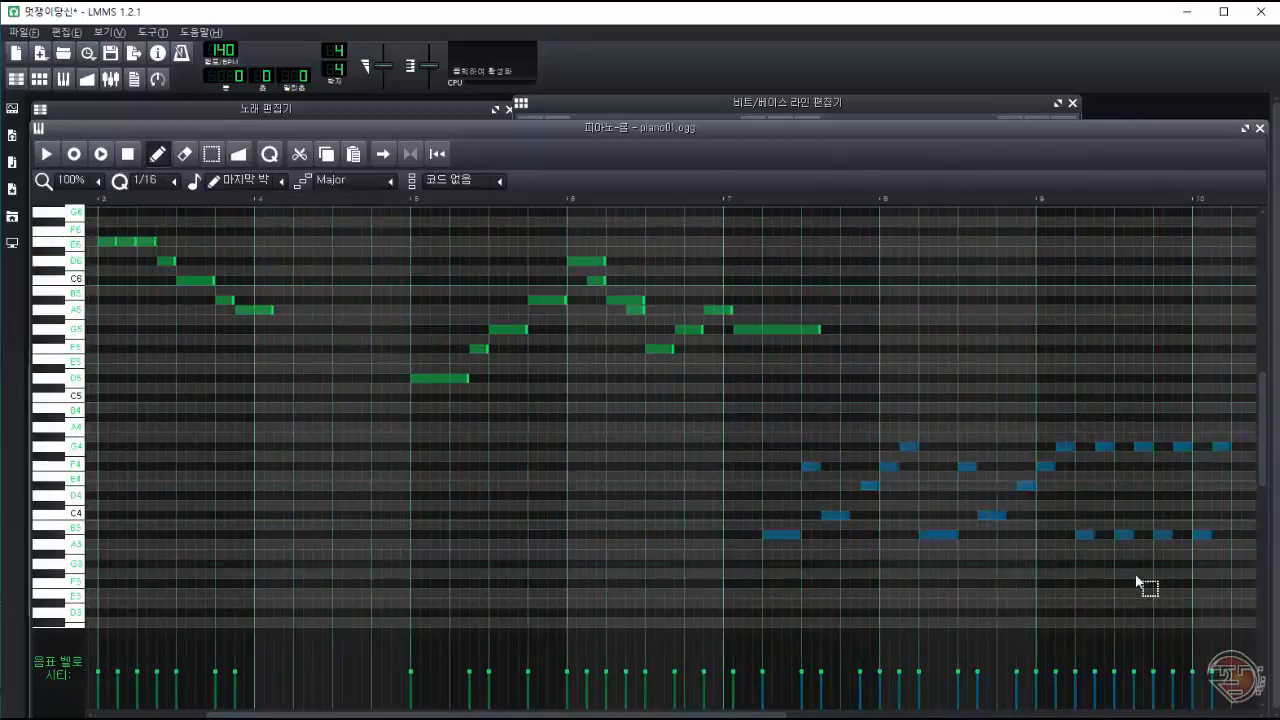
Step: Open Melody4's piano part and move all notes from bar 5 onward one bar later
{"action": "left_click", "coordinate": [890, 103]}
{"action": "left_click", "coordinate": [640, 126]}
{"action": "double_click", "coordinate": [877, 162]}
{"action": "left_click", "coordinate": [850, 103]}
{"action": "left_click", "coordinate": [640, 126]}
{"action": "double_click", "coordinate": [837, 160]}
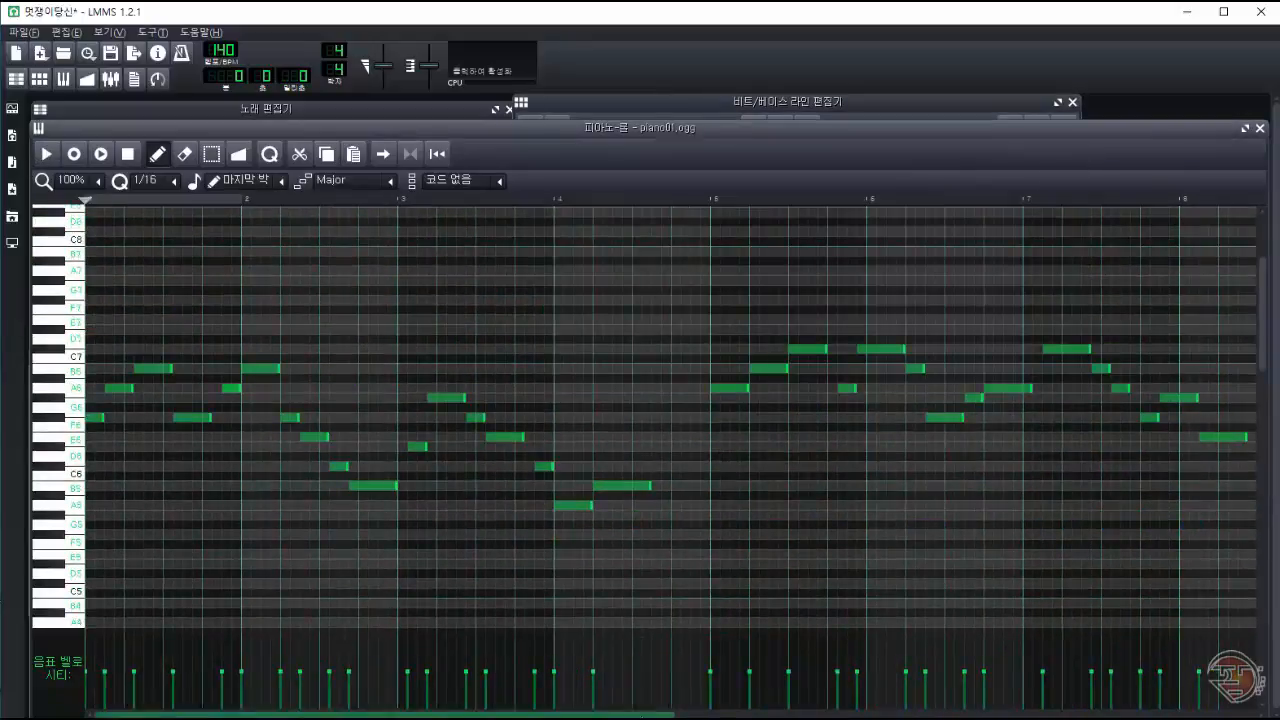
{"action": "left_click_drag", "start_coordinate": [640, 715], "coordinate": [902, 715]}
{"action": "left_click_drag", "start_coordinate": [1180, 540], "coordinate": [150, 325], "text": "ctrl"}
{"action": "left_click_drag", "start_coordinate": [184, 388], "coordinate": [341, 388]}
{"action": "left_click", "coordinate": [102, 571], "text": "ctrl"}
{"action": "left_click_drag", "start_coordinate": [560, 714], "coordinate": [290, 714]}
Step: Paste the copied low fill into Melody4 and delete its rising opening notes, keeping only the alternating ones
{"action": "key", "text": "ctrl+v"}
{"action": "left_click_drag", "start_coordinate": [1264, 334], "coordinate": [1264, 438]}
{"action": "left_click_drag", "start_coordinate": [275, 537], "coordinate": [489, 526]}
{"action": "left_click_drag", "start_coordinate": [296, 418], "coordinate": [596, 573], "text": "ctrl"}
{"action": "key", "text": "Delete"}
Step: Lengthen bar 4's last B5 by two sixteenths and arrange the pasted notes after it as alternating C5 and E4 up to bar 6
{"action": "left_click_drag", "start_coordinate": [585, 410], "coordinate": [815, 560], "text": "ctrl"}
{"action": "left_click_drag", "start_coordinate": [651, 309], "coordinate": [671, 309]}
{"action": "left_click_drag", "start_coordinate": [761, 526], "coordinate": [841, 496]}
{"action": "left_click_drag", "start_coordinate": [680, 390], "coordinate": [880, 432], "text": "ctrl"}
{"action": "left_click_drag", "start_coordinate": [738, 408], "coordinate": [718, 418]}
{"action": "left_click_drag", "start_coordinate": [660, 475], "coordinate": [865, 515], "text": "ctrl"}
{"action": "left_click_drag", "start_coordinate": [719, 496], "coordinate": [739, 496]}
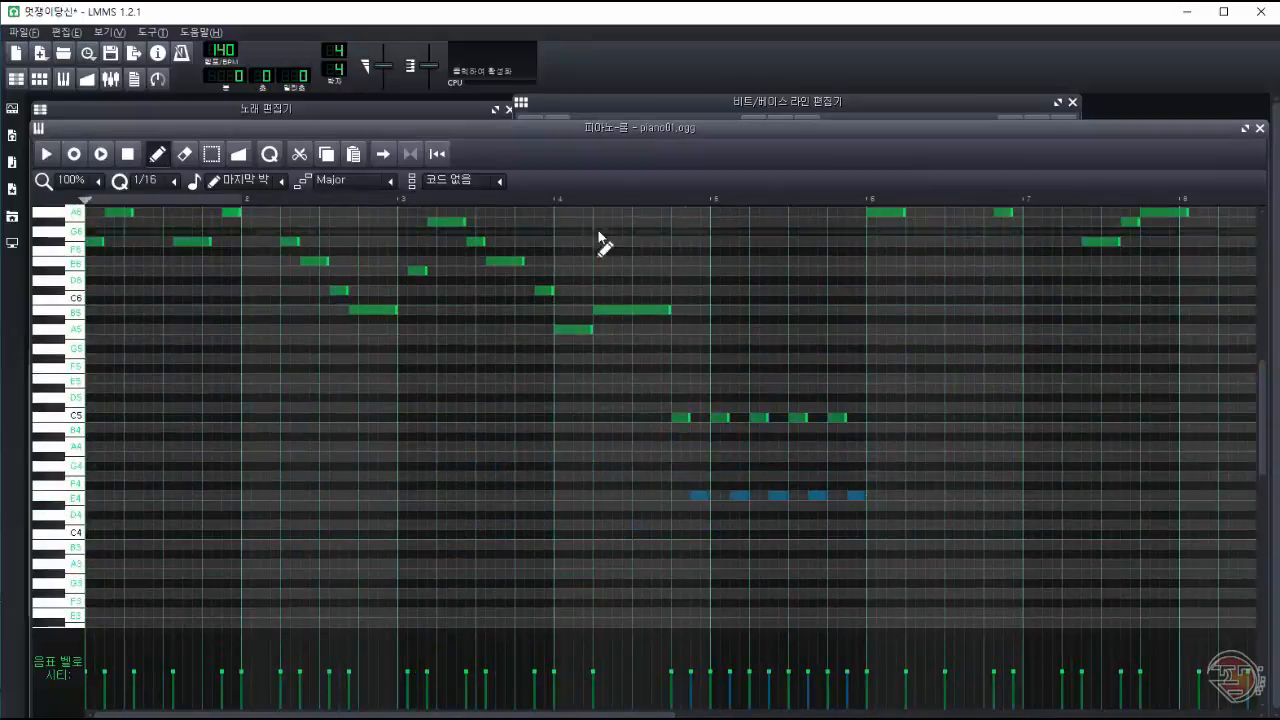
Step: Clone the piano01.ogg track in the beat/bassline editor
{"action": "left_click", "coordinate": [800, 102]}
{"action": "left_click_drag", "start_coordinate": [400, 714], "coordinate": [878, 714]}
{"action": "left_click_drag", "start_coordinate": [1261, 437], "coordinate": [1261, 460]}
{"action": "left_click_drag", "start_coordinate": [800, 102], "coordinate": [794, 102]}
{"action": "left_click", "coordinate": [530, 157]}
{"action": "left_click", "coordinate": [555, 177]}
Step: Check the instrument settings of the two piano01.ogg tracks and play Melody4 with both
{"action": "left_click", "coordinate": [629, 157]}
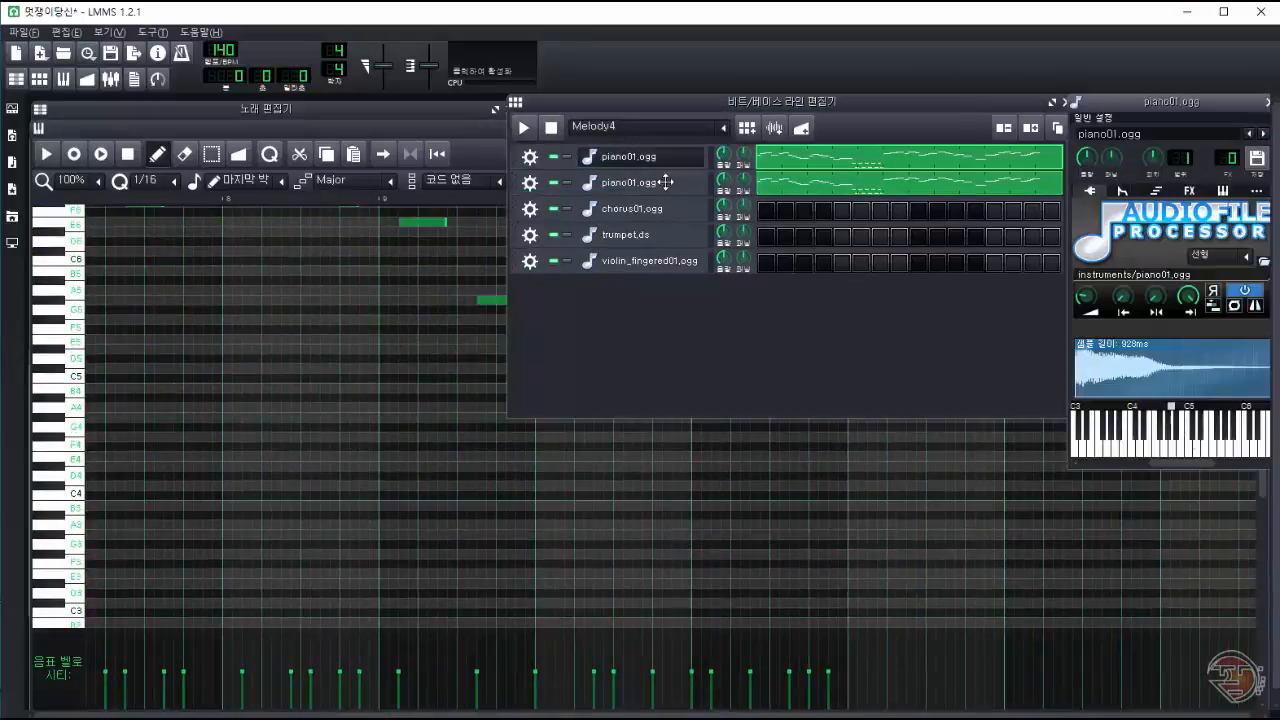
{"action": "left_click", "coordinate": [629, 183]}
{"action": "left_click", "coordinate": [629, 157]}
{"action": "left_click", "coordinate": [685, 187]}
{"action": "left_click", "coordinate": [524, 128]}
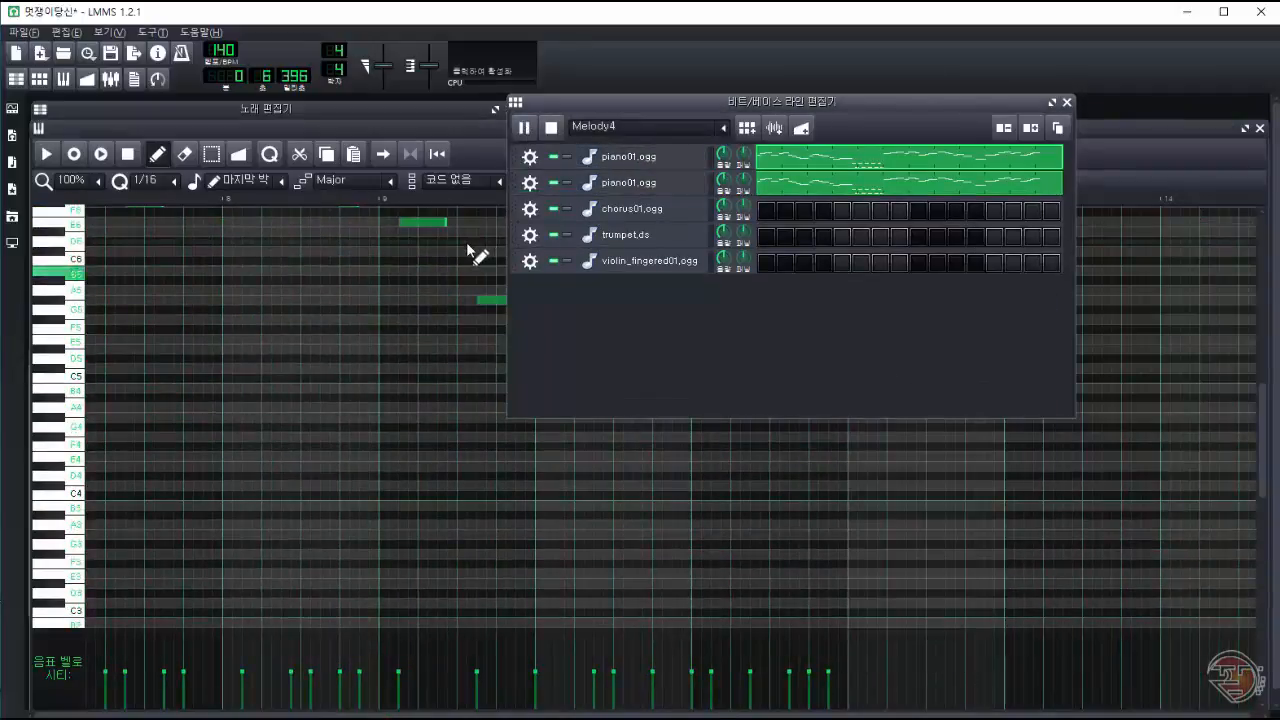
{"action": "left_click", "coordinate": [551, 128]}
Step: Move the second piano01.ogg track's base note several octaves up its keyboard, and play Melody4
{"action": "left_click", "coordinate": [629, 183]}
{"action": "left_click_drag", "start_coordinate": [970, 664], "coordinate": [1028, 668]}
{"action": "left_click", "coordinate": [987, 606]}
{"action": "left_click", "coordinate": [524, 128]}
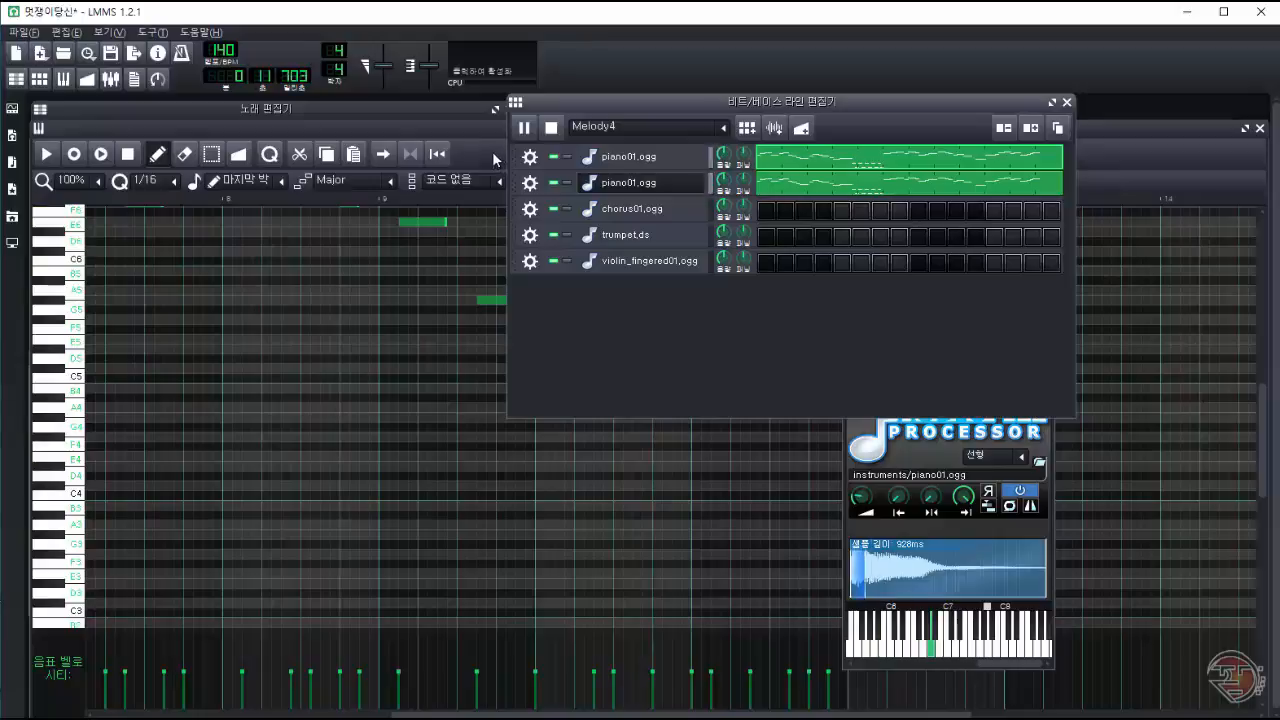
{"action": "left_click", "coordinate": [551, 128]}
Step: Switch to Melody1, mute the trumpet.ds and violin_fingered01.ogg tracks, and play the two pianos
{"action": "left_click", "coordinate": [645, 127]}
{"action": "left_click", "coordinate": [605, 183]}
{"action": "left_click", "coordinate": [553, 235]}
{"action": "left_click", "coordinate": [553, 261]}
{"action": "left_click", "coordinate": [523, 128]}
{"action": "left_click", "coordinate": [551, 128]}
Step: Switch to Melody2 and play it with both pianos
{"action": "left_click", "coordinate": [640, 127]}
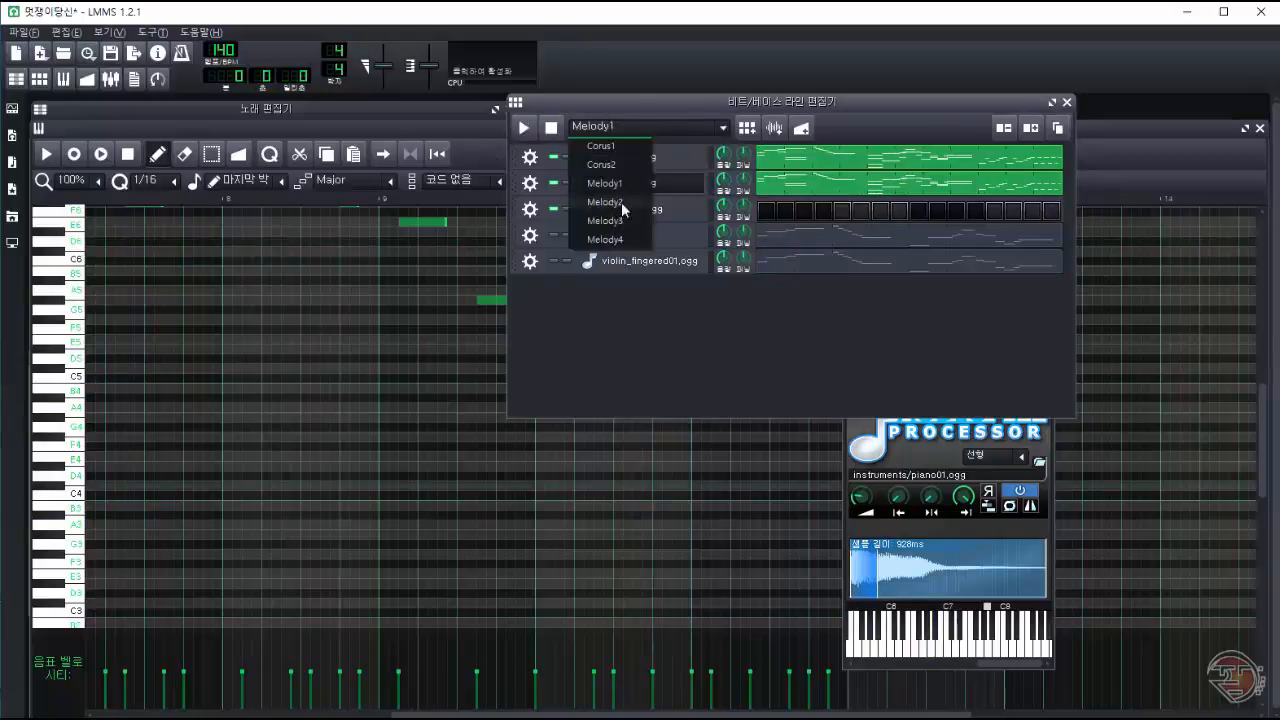
{"action": "left_click", "coordinate": [605, 203]}
{"action": "left_click", "coordinate": [524, 128]}
{"action": "left_click", "coordinate": [551, 128]}
Step: Move the second piano01.ogg track's base note on its keyboard, and play Melody1
{"action": "left_click", "coordinate": [953, 606]}
{"action": "left_click", "coordinate": [645, 127]}
{"action": "left_click", "coordinate": [605, 183]}
{"action": "left_click", "coordinate": [524, 128]}
{"action": "left_click", "coordinate": [551, 128]}
Step: Try deleting several lower chord notes from the second piano's Melody1 part, and play the pattern
{"action": "left_click", "coordinate": [629, 183]}
{"action": "double_click", "coordinate": [840, 183]}
{"action": "right_click", "coordinate": [662, 467]}
{"action": "mouse_move", "coordinate": [400, 714]}
{"action": "left_mouse_down"}
{"action": "mouse_move", "coordinate": [678, 714]}
{"action": "mouse_move", "coordinate": [380, 714]}
{"action": "left_mouse_up"}
{"action": "right_click", "coordinate": [222, 330]}
{"action": "right_click", "coordinate": [1037, 446]}
{"action": "right_click", "coordinate": [1130, 446]}
{"action": "right_click", "coordinate": [1207, 417]}
{"action": "left_click", "coordinate": [678, 100]}
{"action": "left_click", "coordinate": [524, 128]}
{"action": "left_click", "coordinate": [551, 128]}
{"action": "left_click", "coordinate": [524, 128]}
{"action": "left_click", "coordinate": [551, 128]}
Step: Undo the note deletions in the second piano's Melody1 part
{"action": "key", "text": "ctrl+z"}
{"action": "key", "text": "ctrl+z"}
{"action": "key", "text": "ctrl+z"}
{"action": "key", "text": "ctrl+z"}
{"action": "key", "text": "ctrl+z"}
{"action": "key", "text": "ctrl+z"}
{"action": "key", "text": "ctrl+z"}
{"action": "key", "text": "ctrl+z"}
Step: Play Melody1, Melody2, Melody3 and Melody4 in turn with both pianos
{"action": "left_click", "coordinate": [678, 102]}
{"action": "left_click", "coordinate": [524, 128]}
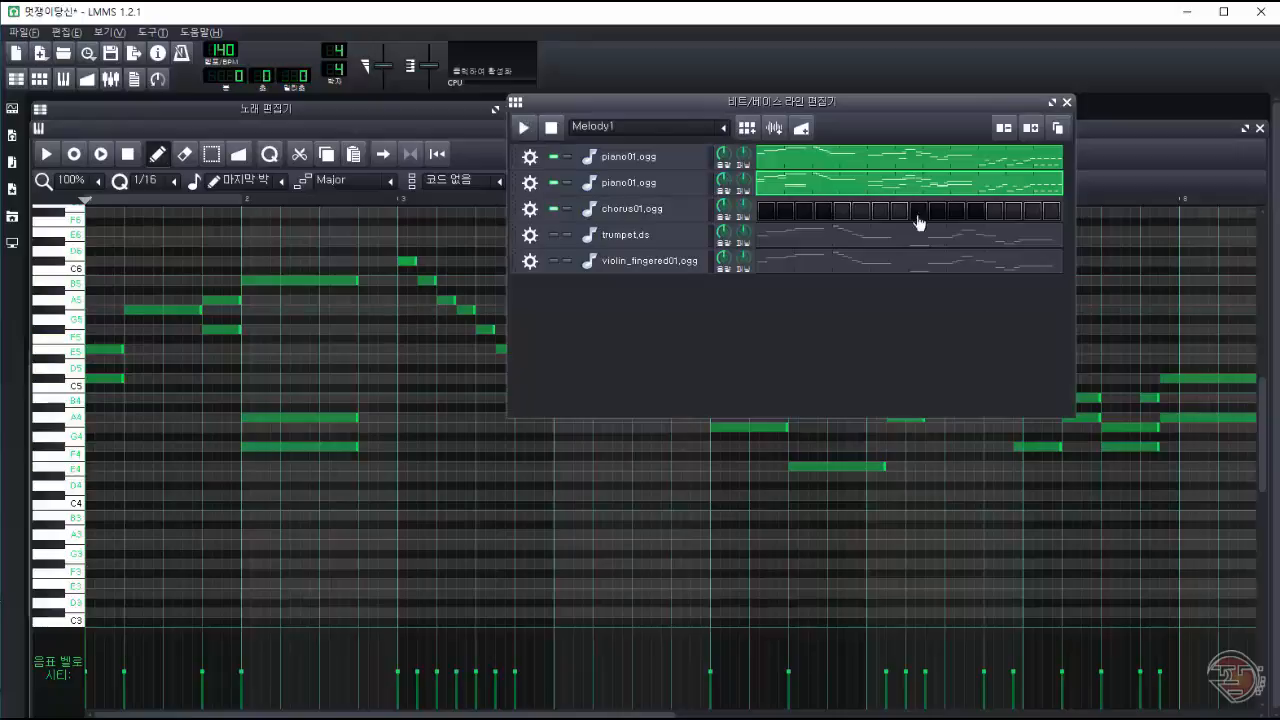
{"action": "left_click", "coordinate": [723, 128]}
{"action": "left_click", "coordinate": [606, 168]}
{"action": "left_click", "coordinate": [524, 128]}
{"action": "left_click", "coordinate": [551, 128]}
{"action": "left_click", "coordinate": [723, 128]}
{"action": "left_click", "coordinate": [606, 189]}
{"action": "left_click", "coordinate": [524, 128]}
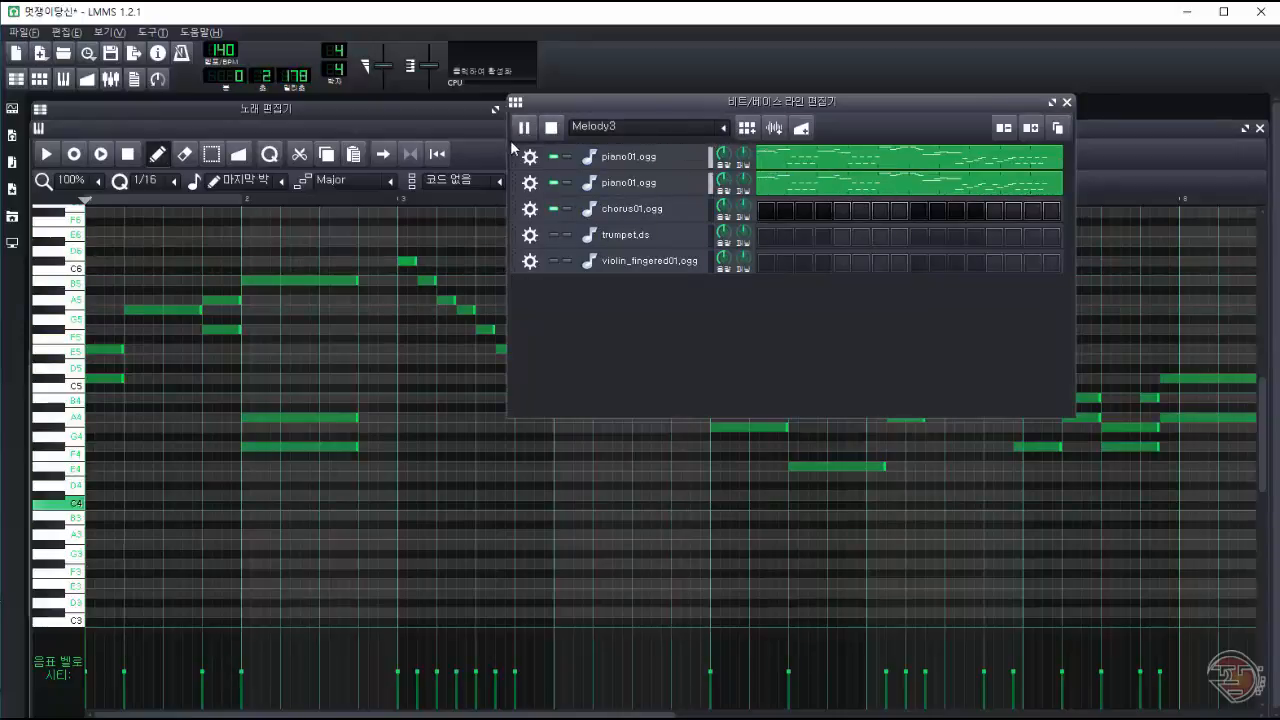
{"action": "left_click", "coordinate": [551, 128]}
{"action": "left_click", "coordinate": [723, 128]}
{"action": "left_click", "coordinate": [570, 203]}
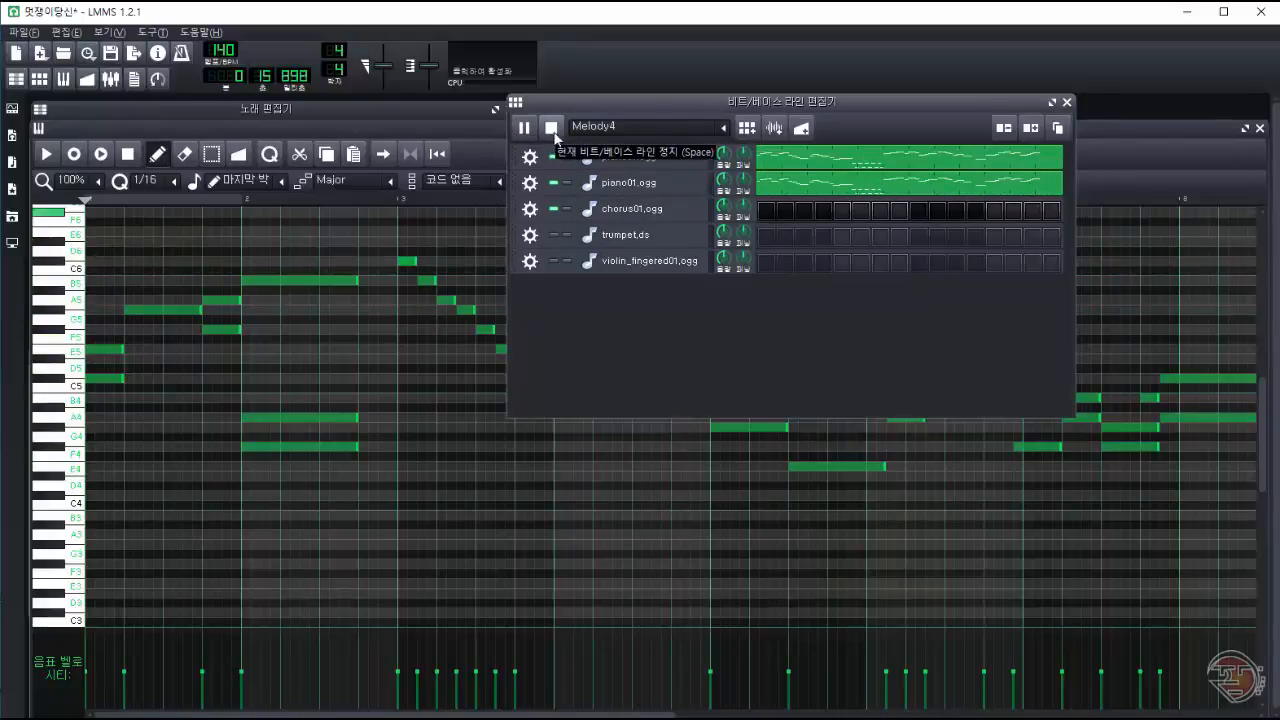
Step: In the second piano's Melody4 part, lower the two short notes late in bar 11 to E6 and G#6, and play it
{"action": "double_click", "coordinate": [985, 185]}
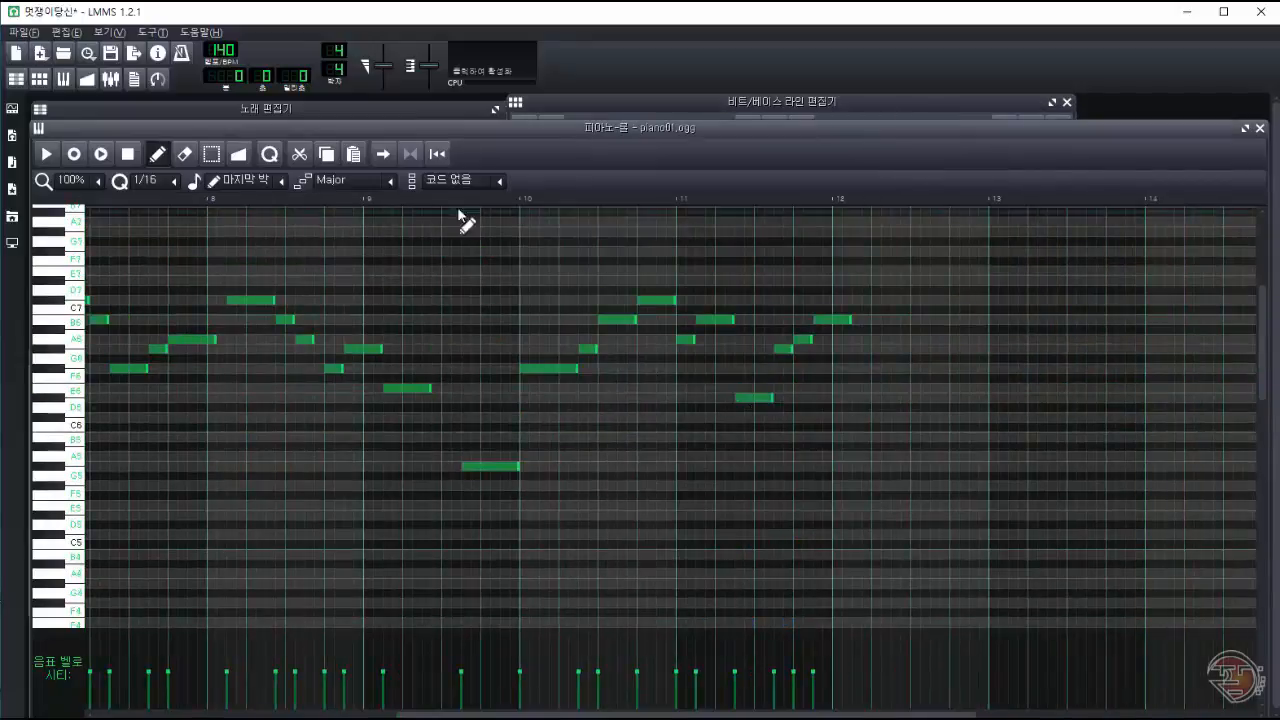
{"action": "key", "text": "space"}
{"action": "left_click_drag", "start_coordinate": [657, 714], "coordinate": [930, 714]}
{"action": "left_click_drag", "start_coordinate": [884, 349], "coordinate": [884, 388]}
{"action": "left_click_drag", "start_coordinate": [904, 340], "coordinate": [904, 349]}
{"action": "key", "text": "space"}
{"action": "key", "text": "space"}
Step: Check the end of Melody4's piano part in the piano roll, and play the pattern
{"action": "left_click", "coordinate": [880, 102]}
{"action": "double_click", "coordinate": [889, 177]}
{"action": "left_click_drag", "start_coordinate": [650, 714], "coordinate": [916, 714]}
{"action": "left_click", "coordinate": [880, 102]}
{"action": "double_click", "coordinate": [889, 184]}
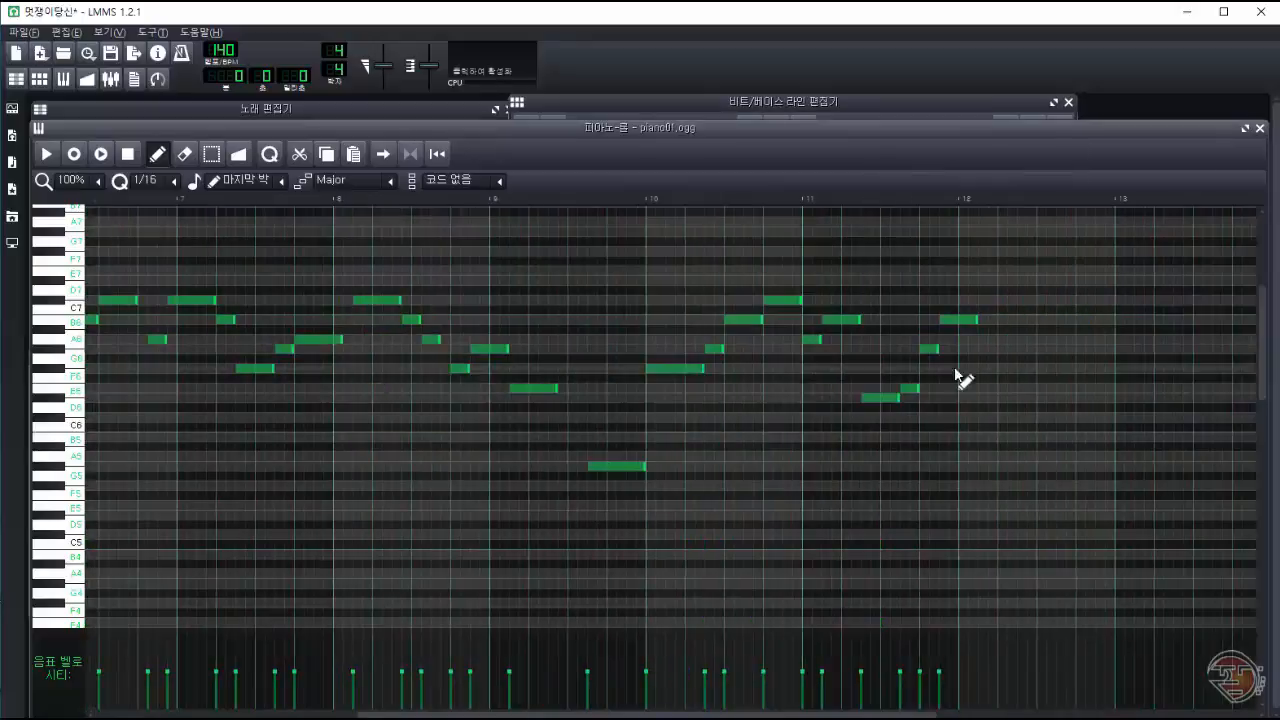
{"action": "left_click", "coordinate": [640, 102]}
{"action": "left_click", "coordinate": [526, 128]}
{"action": "left_click", "coordinate": [552, 128]}
Step: Raise the short note late in bar 8 of the second piano's Melody4 part to C#7, and play the part
{"action": "double_click", "coordinate": [811, 186]}
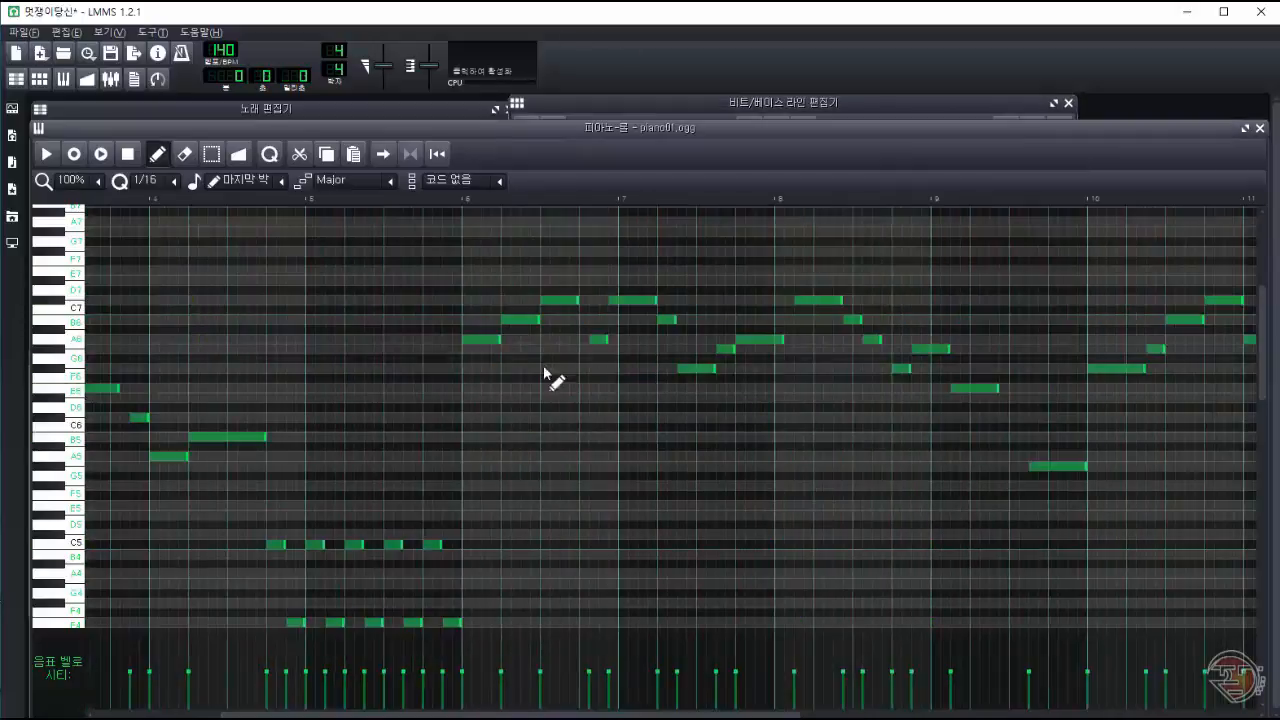
{"action": "key", "text": "space"}
{"action": "left_click_drag", "start_coordinate": [551, 714], "coordinate": [766, 655]}
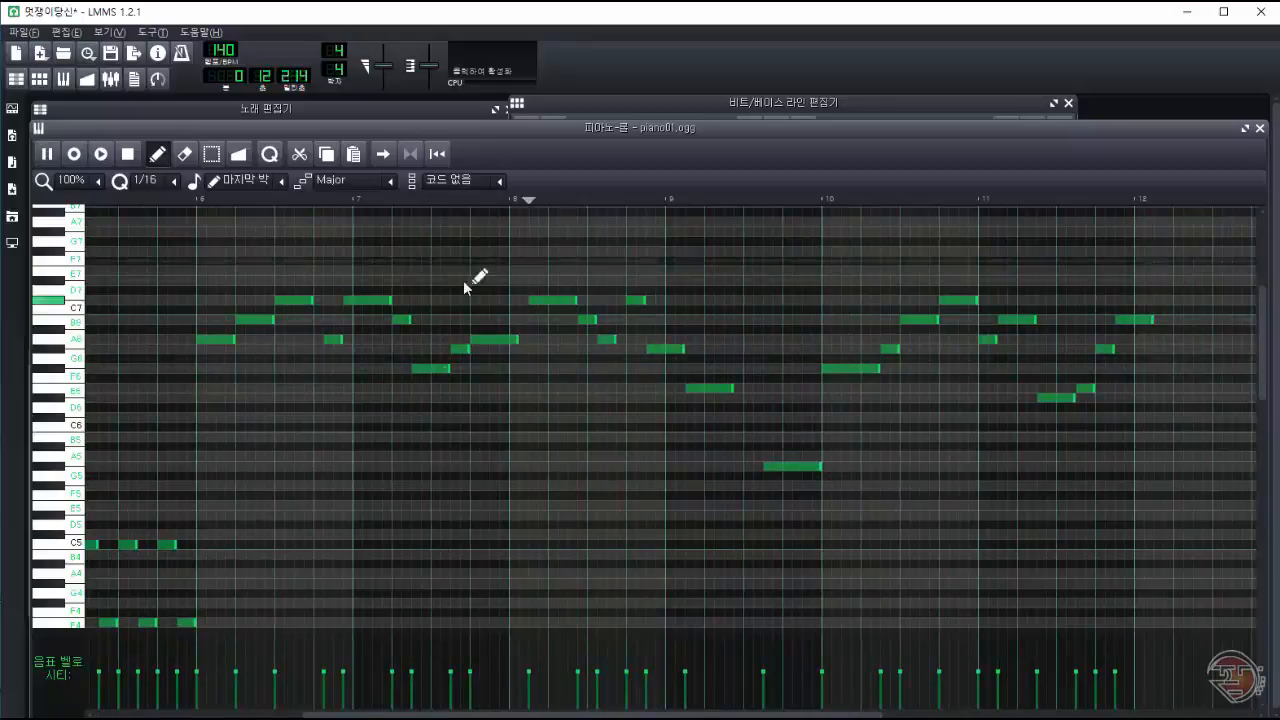
{"action": "key", "text": "space"}
{"action": "left_click", "coordinate": [680, 321]}
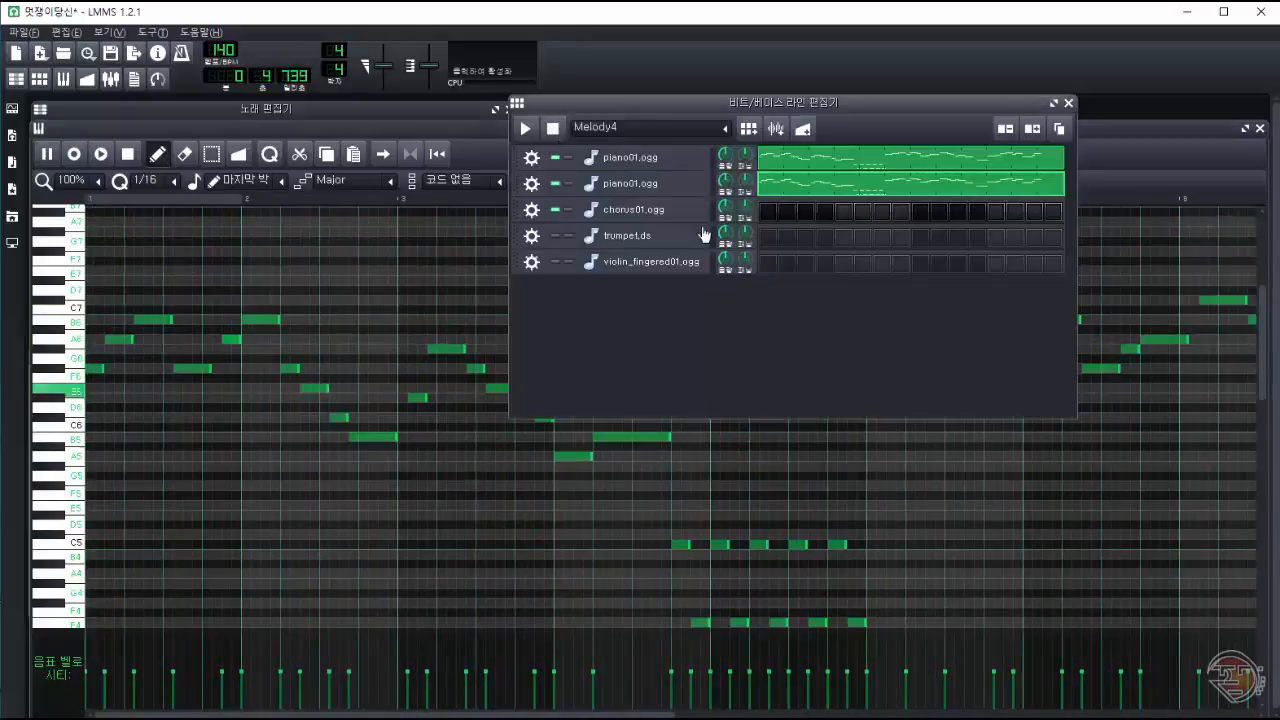
Step: Set the second piano01.ogg track's base note to the A just below C7, and play Melody1
{"action": "right_click", "coordinate": [517, 177]}
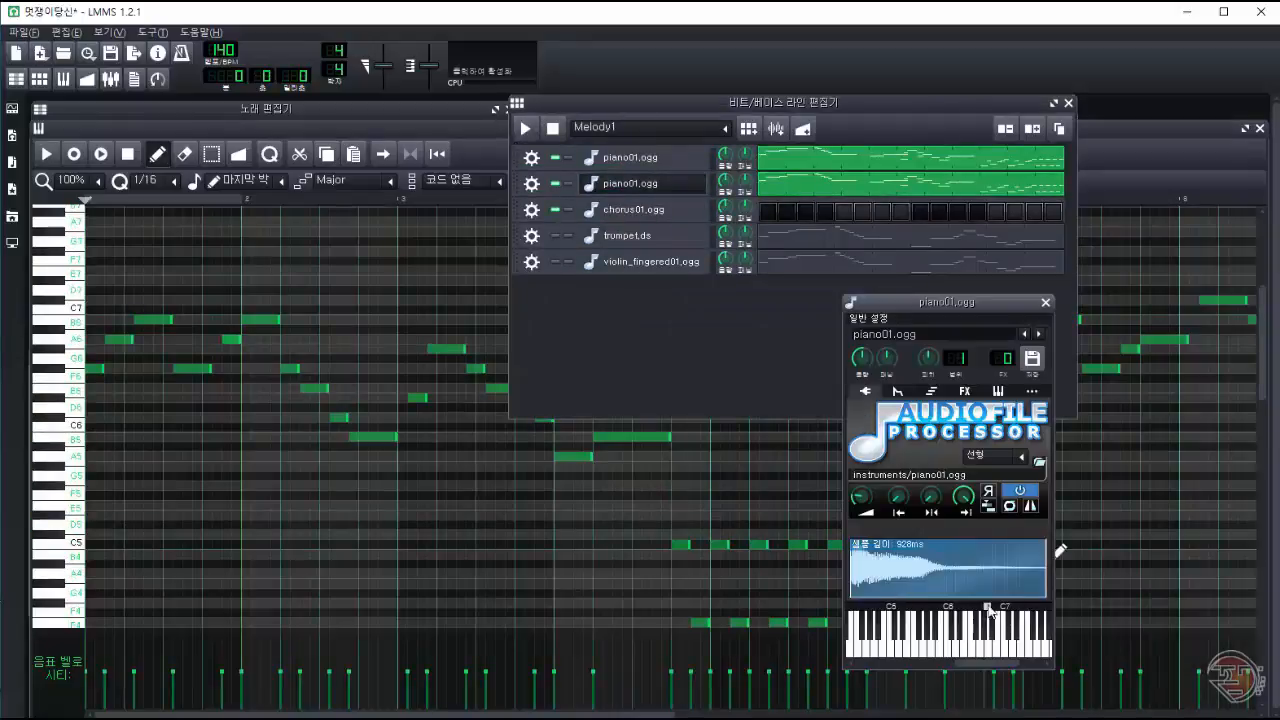
{"action": "left_click", "coordinate": [525, 128]}
Step: Rename the second piano01.ogg track with a name starting with Piano01
{"action": "double_click", "coordinate": [633, 183]}
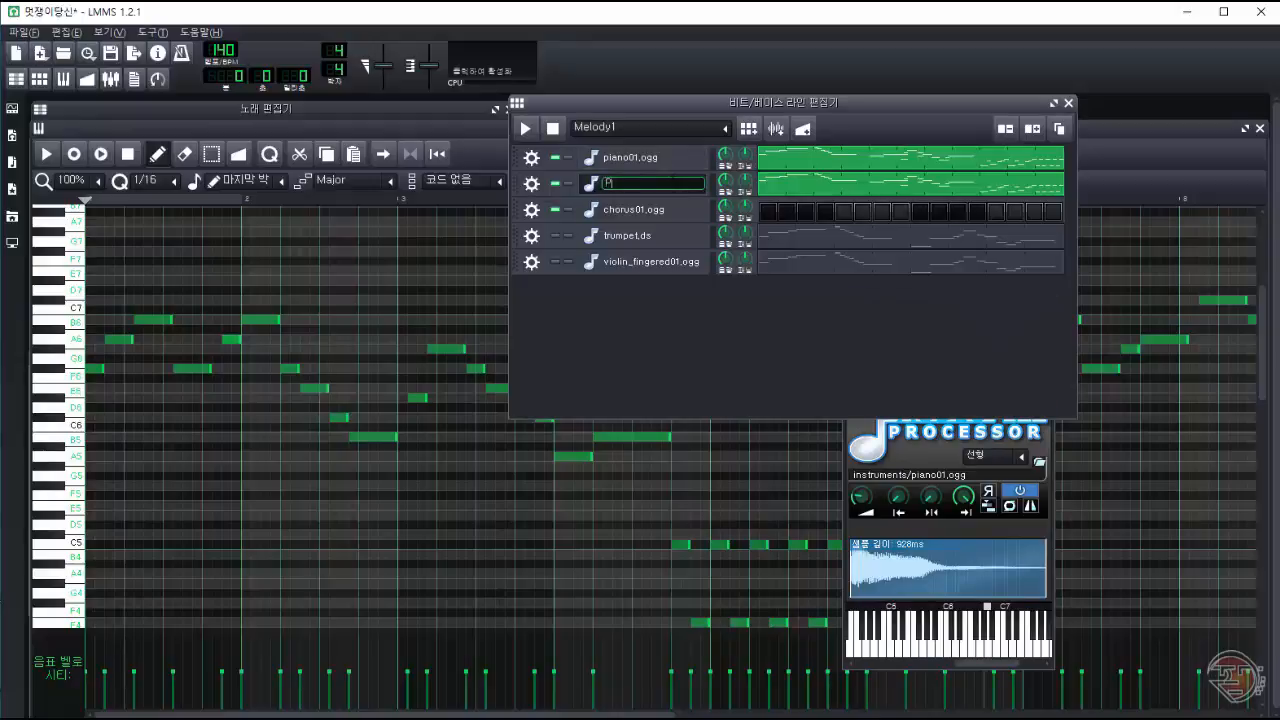
{"action": "double_click", "coordinate": [673, 183]}
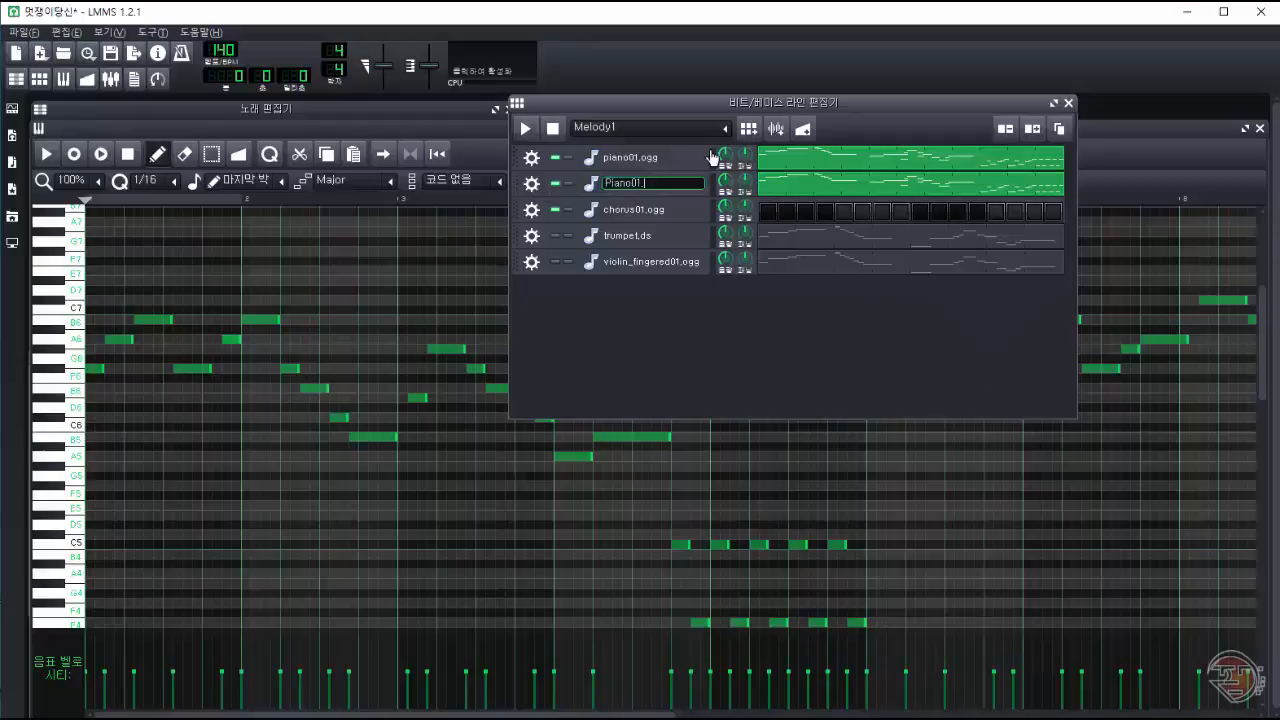